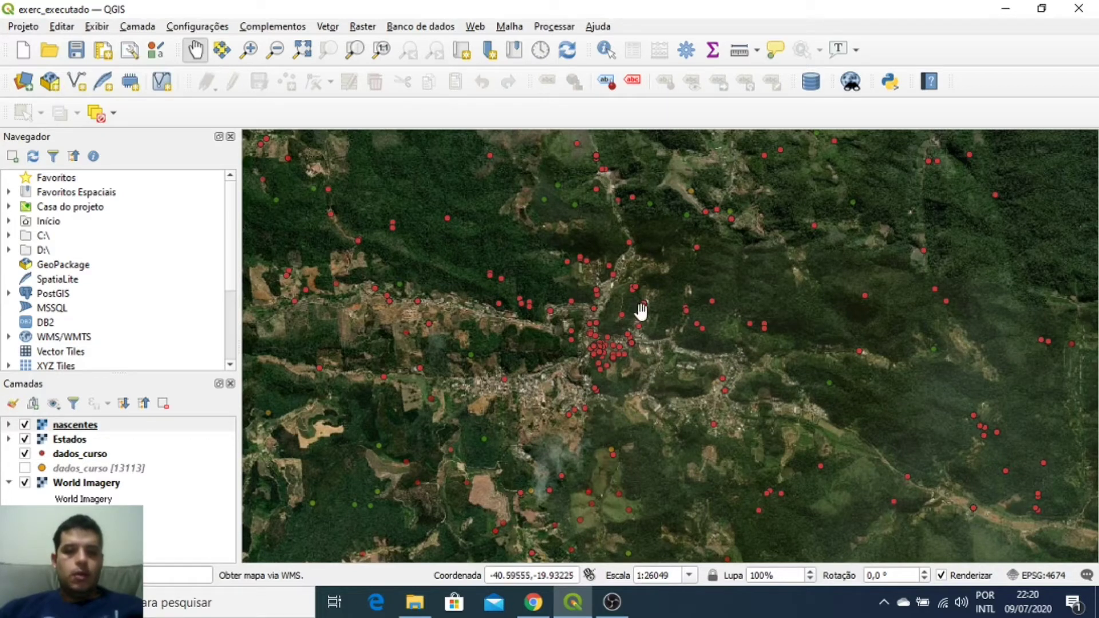
Step: Switch from QGIS to the 'Programação minicurso 7 simbioma' spreadsheet in the browser
click(532, 601)
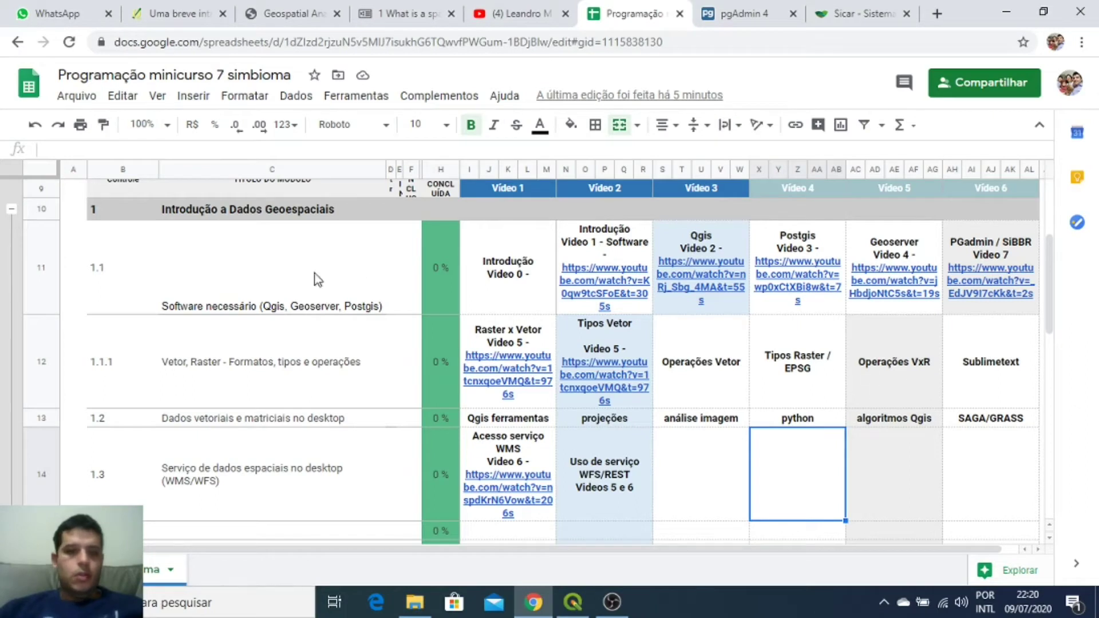
scroll(344, 274, down, 10)
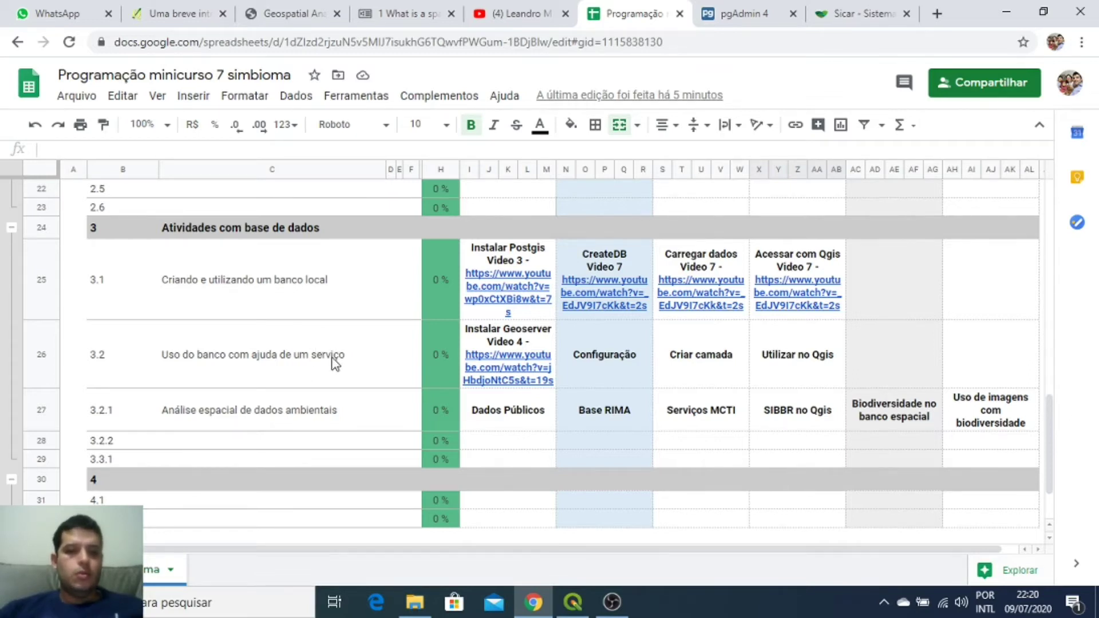
scroll(265, 354, up, 1)
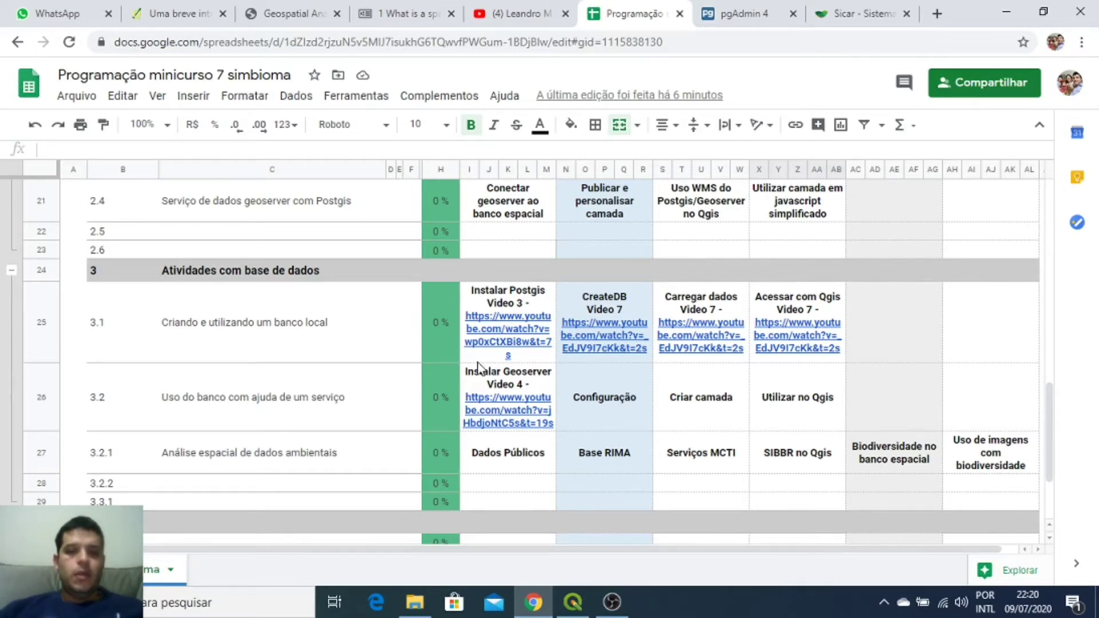
scroll(555, 383, up, 3)
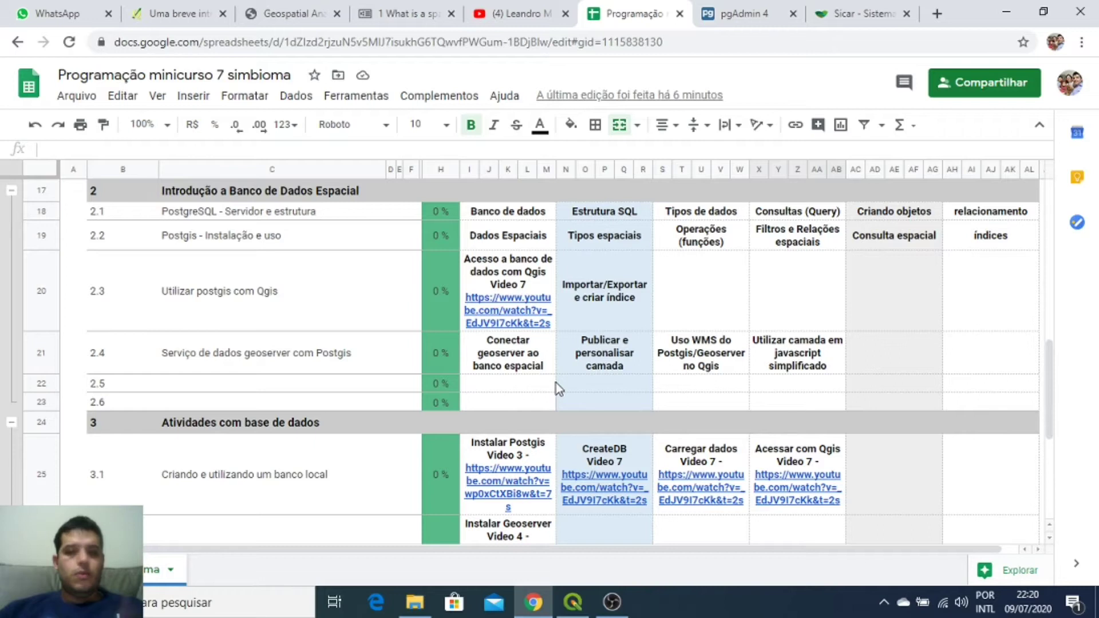
scroll(555, 382, up, 3)
scroll(555, 383, up, 6)
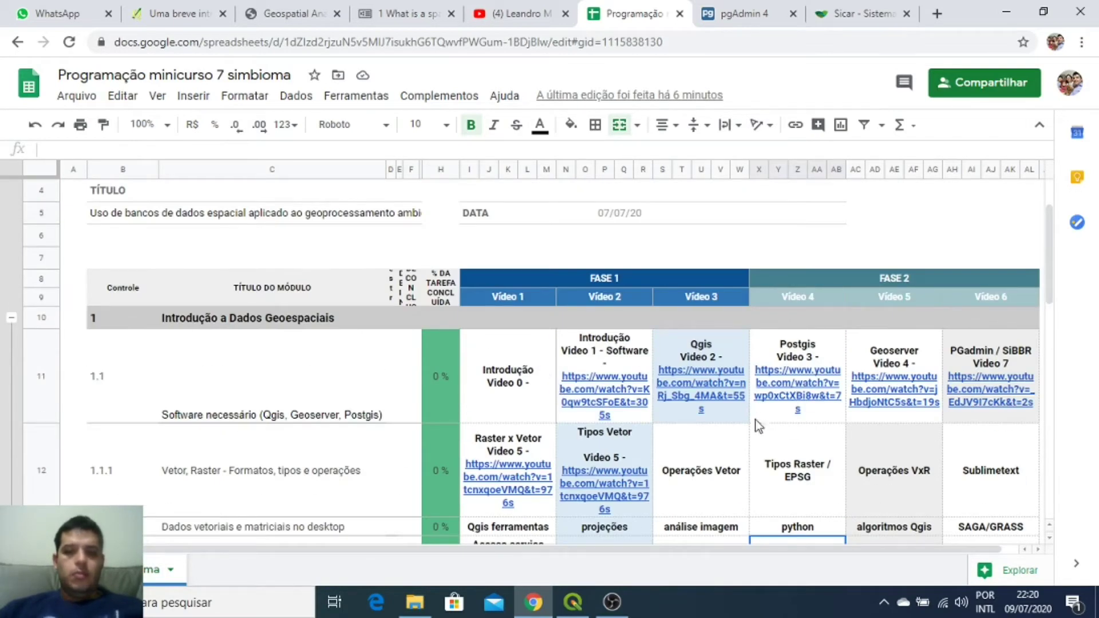
scroll(736, 302, down, 1)
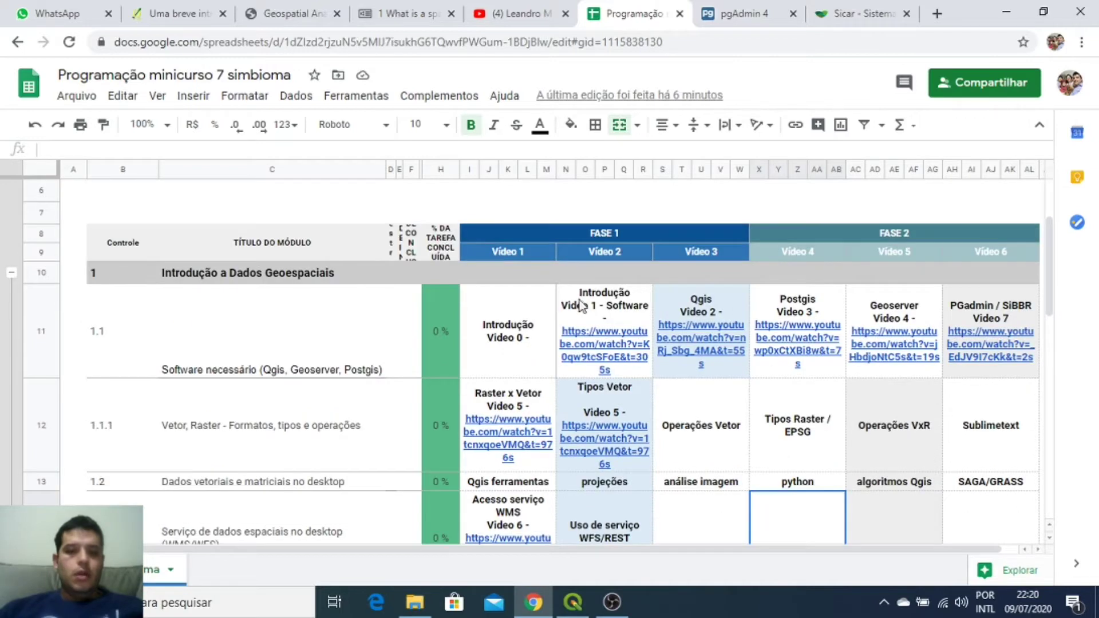
scroll(549, 303, down, 1)
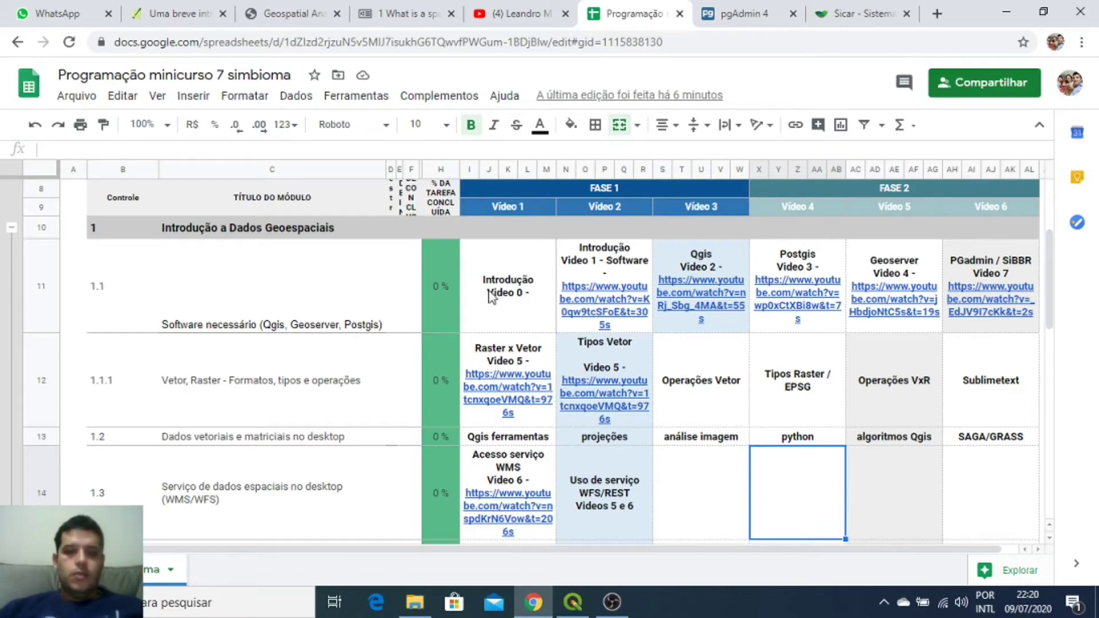
scroll(289, 312, down, 1)
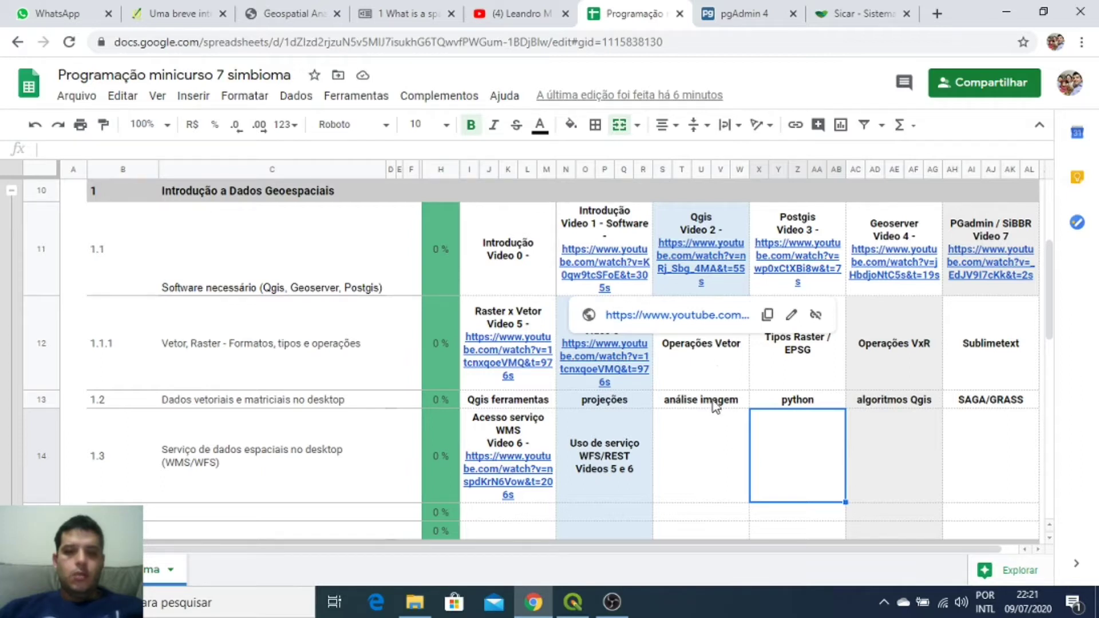
click(712, 378)
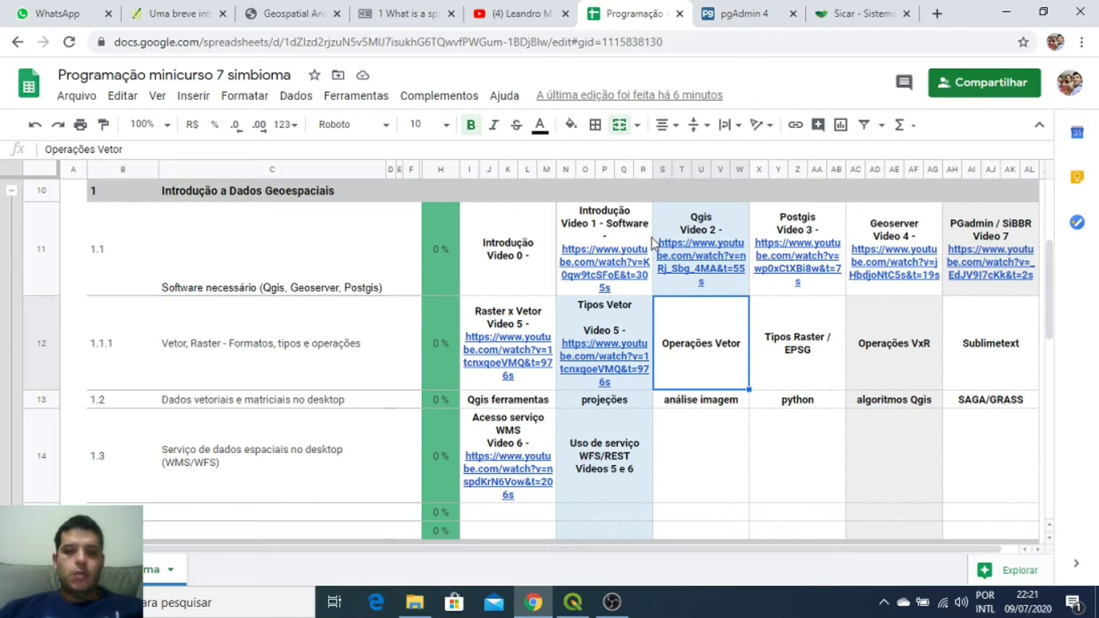
mouse_move(720, 222)
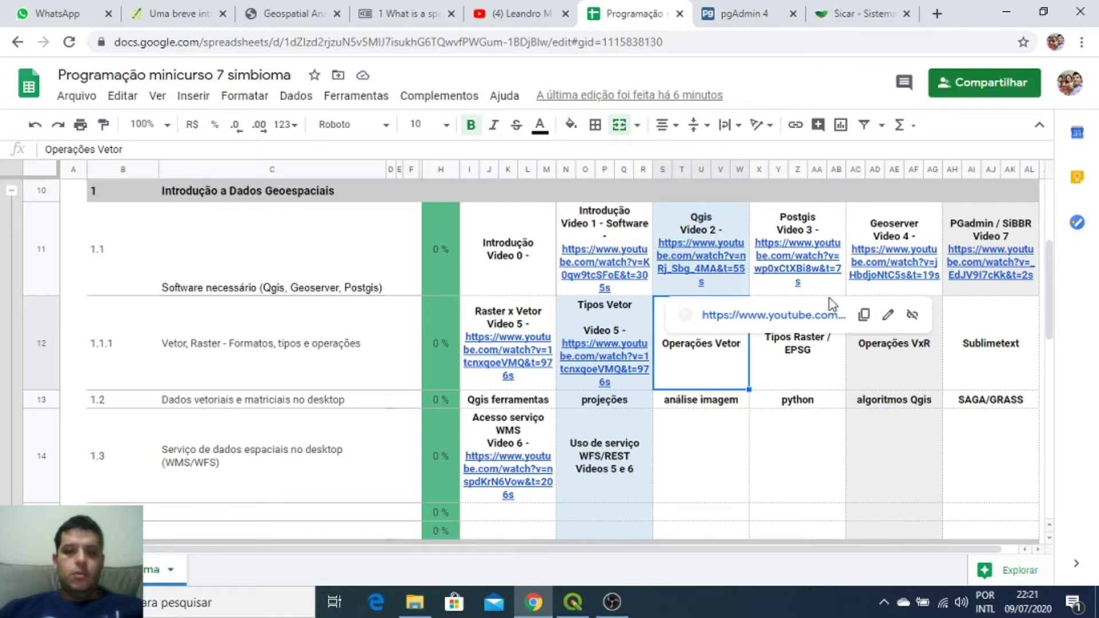
click(523, 321)
click(605, 315)
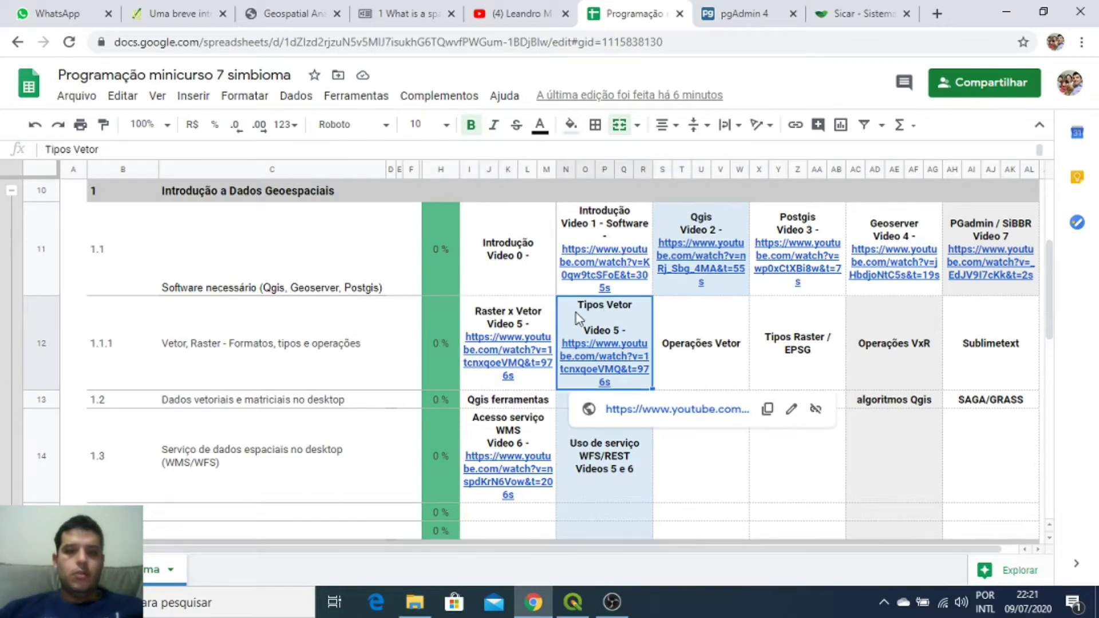
scroll(598, 437, down, 2)
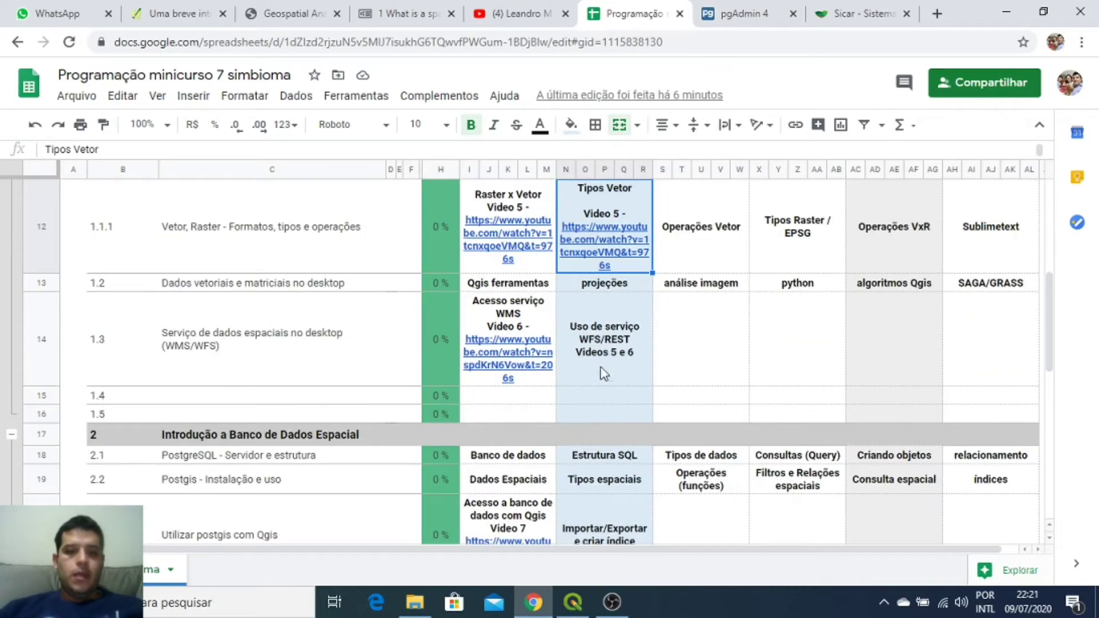
click(494, 329)
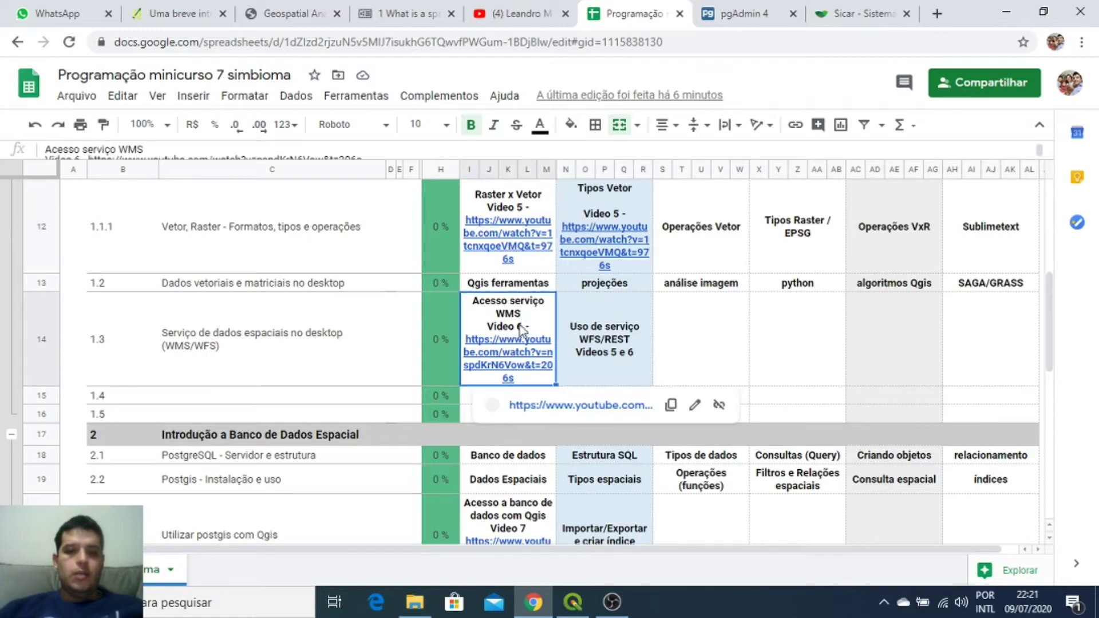
scroll(525, 330, up, 5)
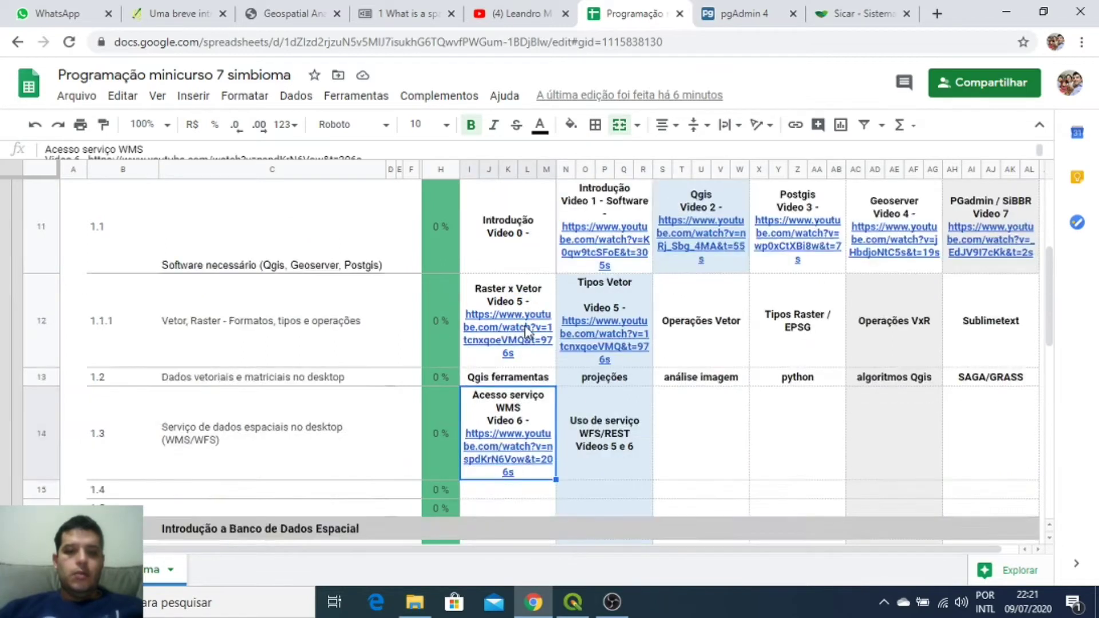
scroll(558, 381, down, 5)
scroll(559, 381, down, 5)
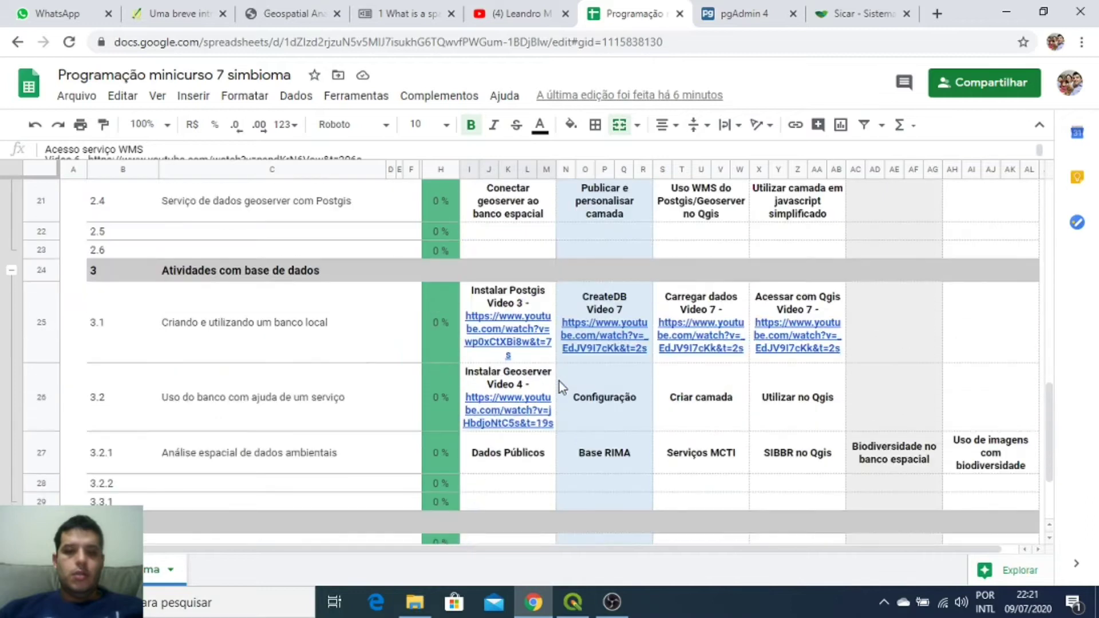
scroll(617, 401, up, 3)
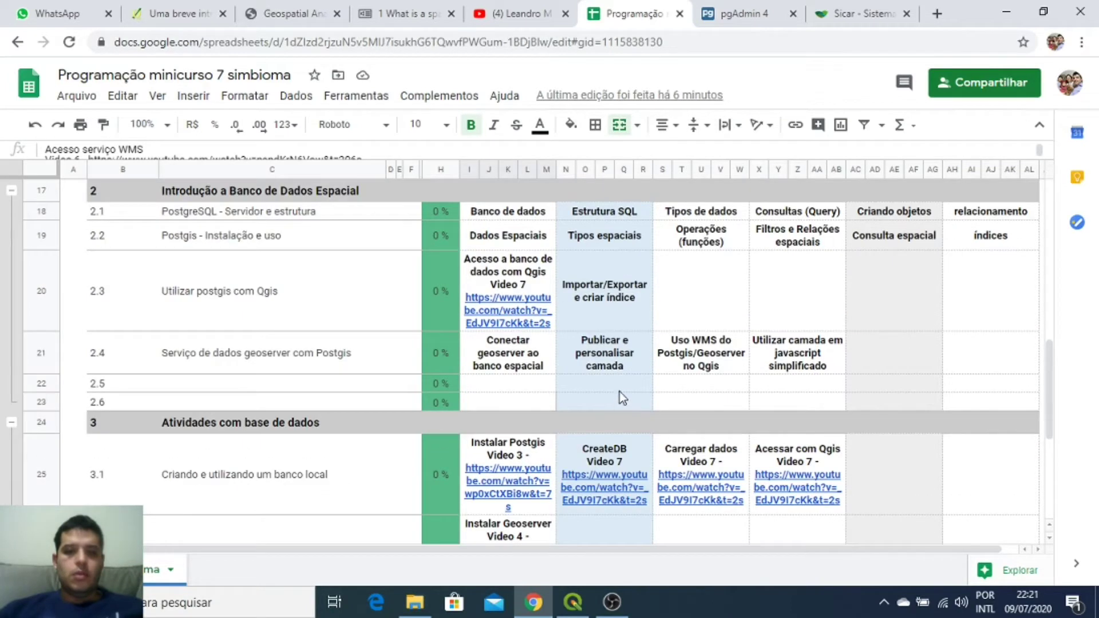
click(526, 286)
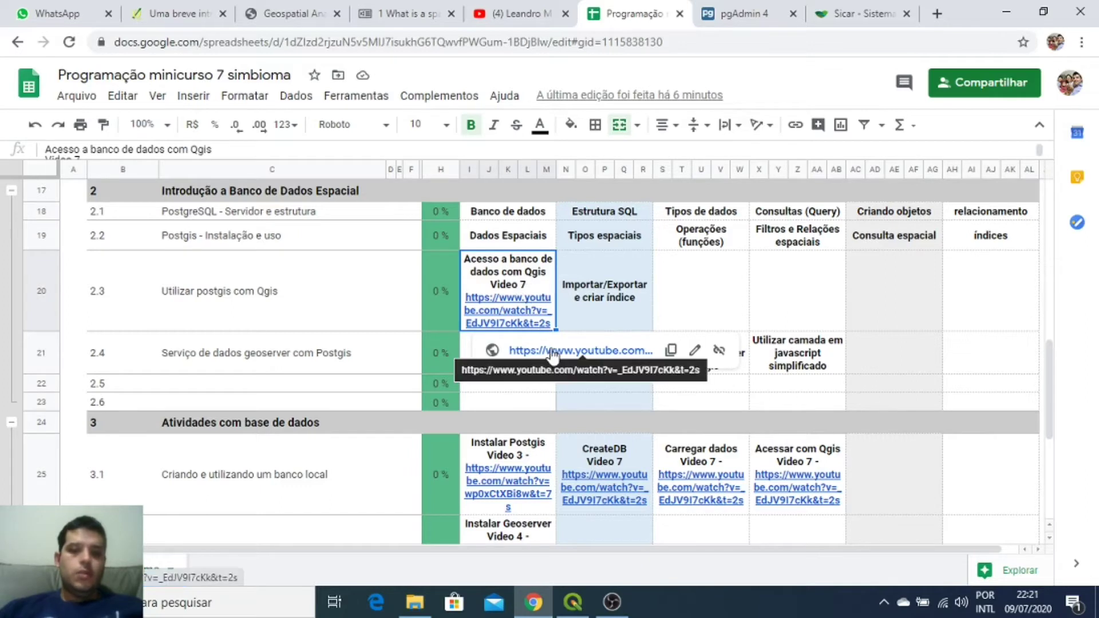
click(693, 469)
scroll(644, 495, down, 3)
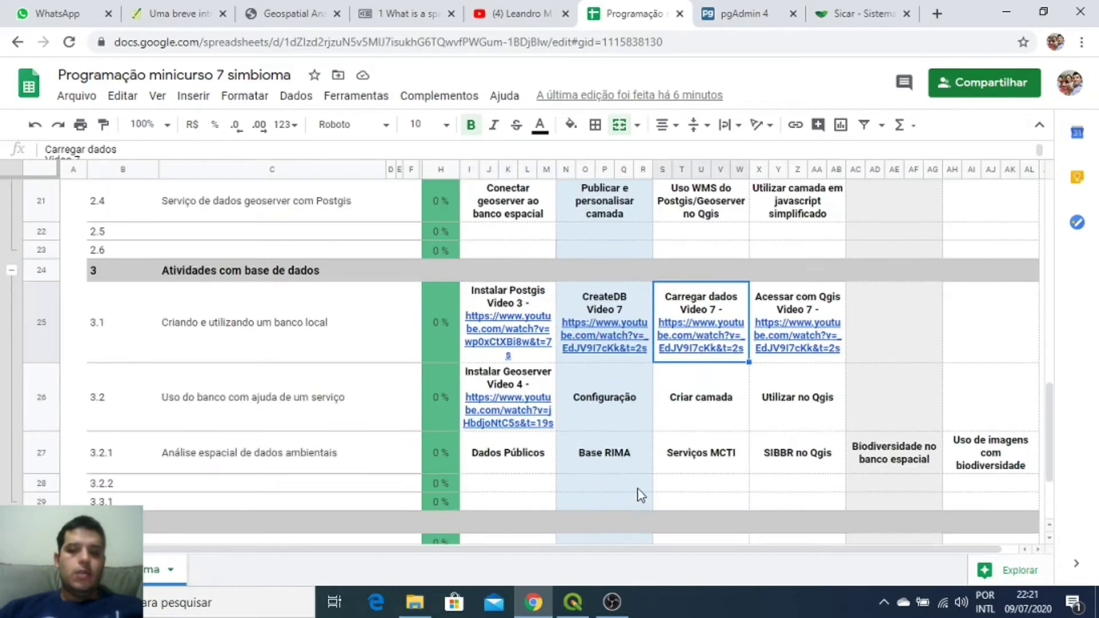
click(597, 307)
click(785, 309)
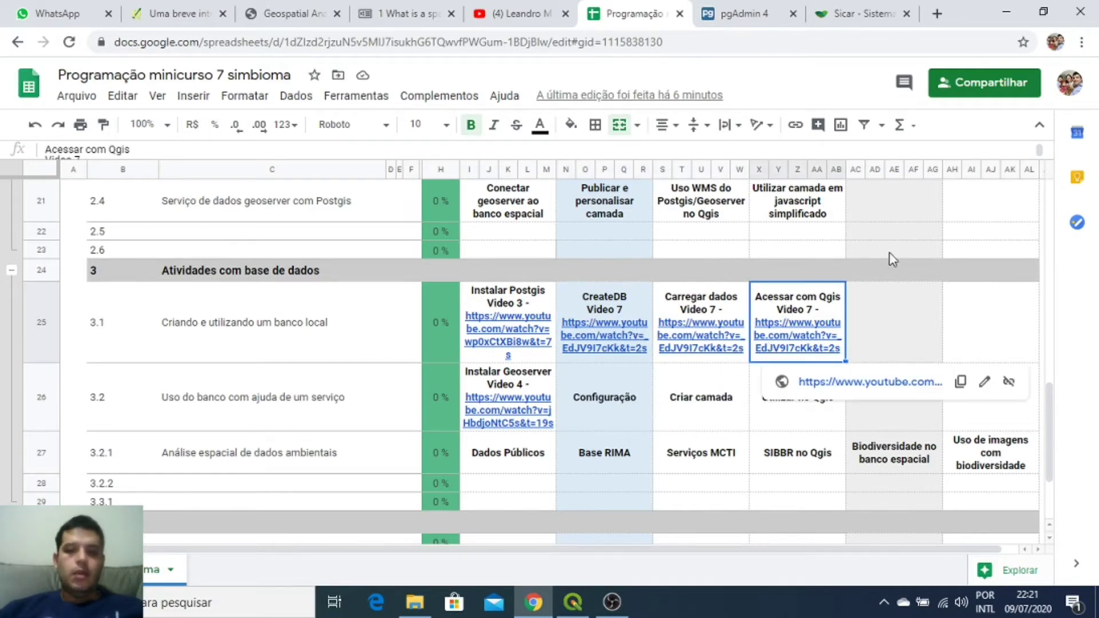
click(881, 240)
scroll(856, 283, up, 5)
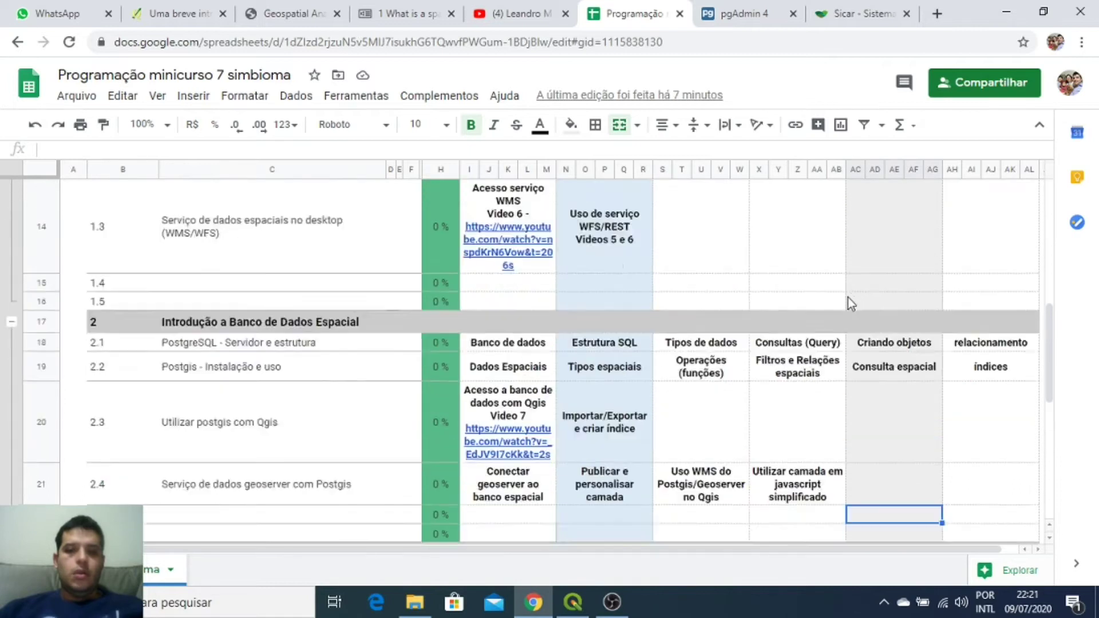
scroll(850, 304, up, 5)
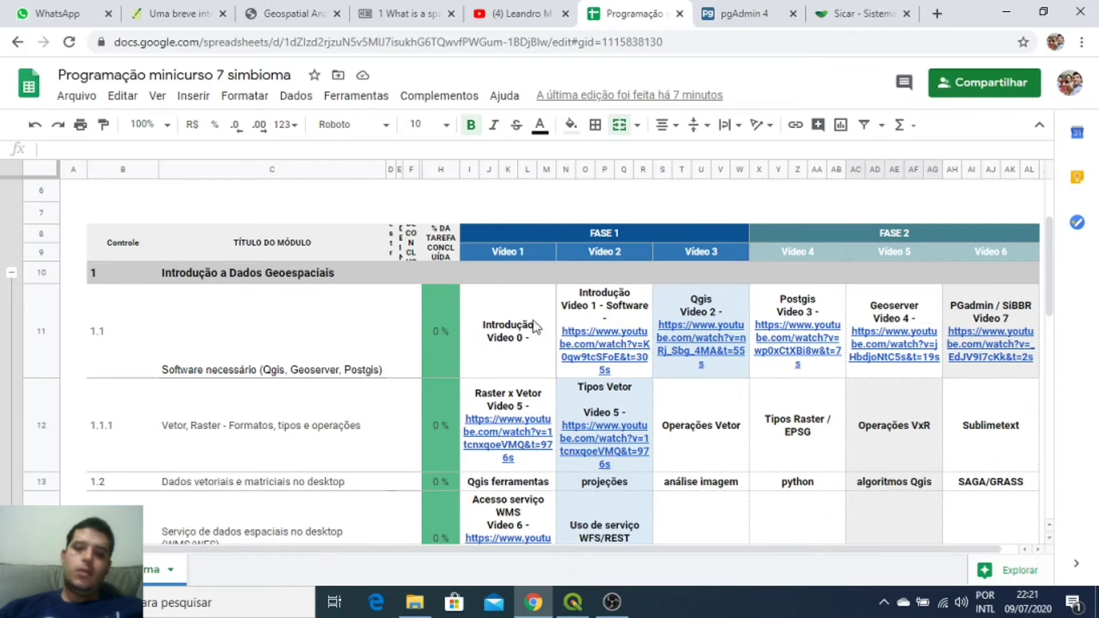
scroll(742, 434, down, 1)
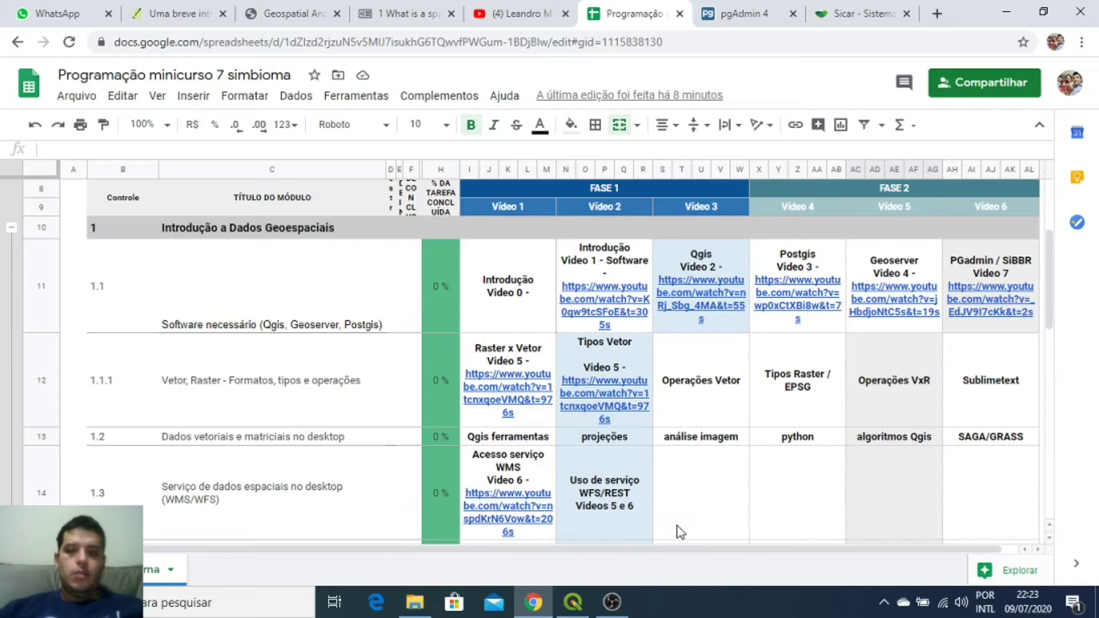
click(581, 609)
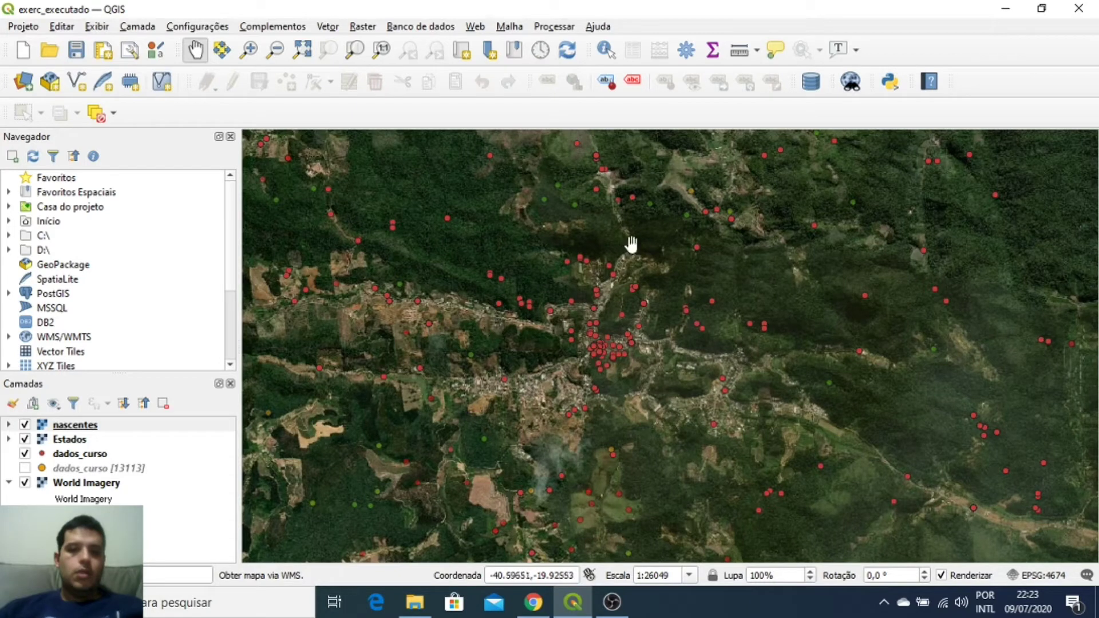
click(534, 602)
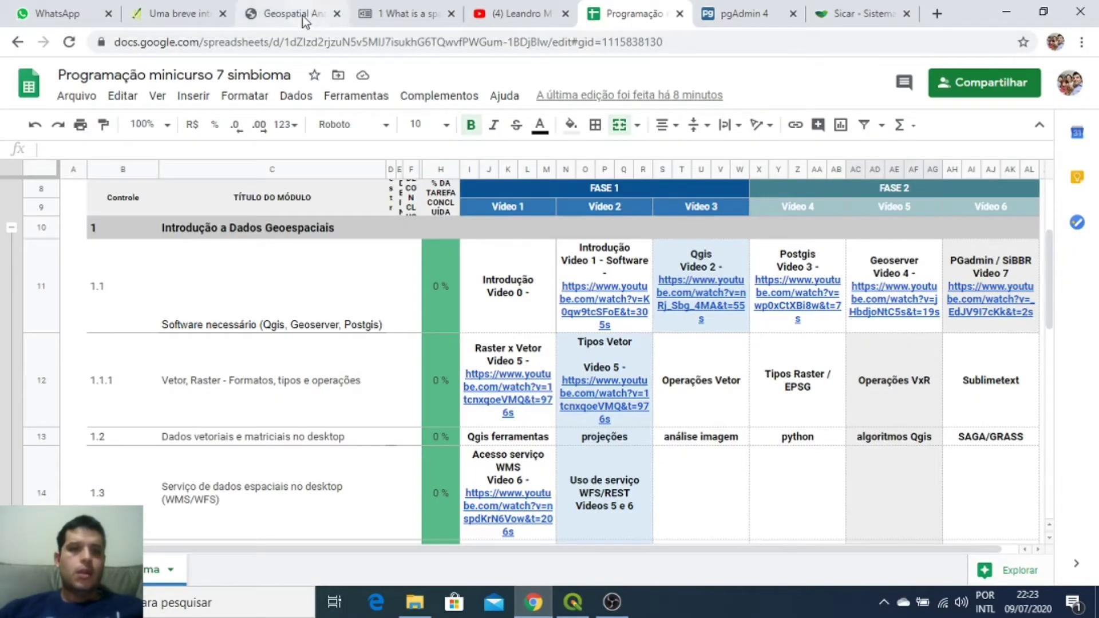
Step: Go to the 'Uma breve introdução ao SIG' page and open its Dado Vetorial chapter
click(170, 12)
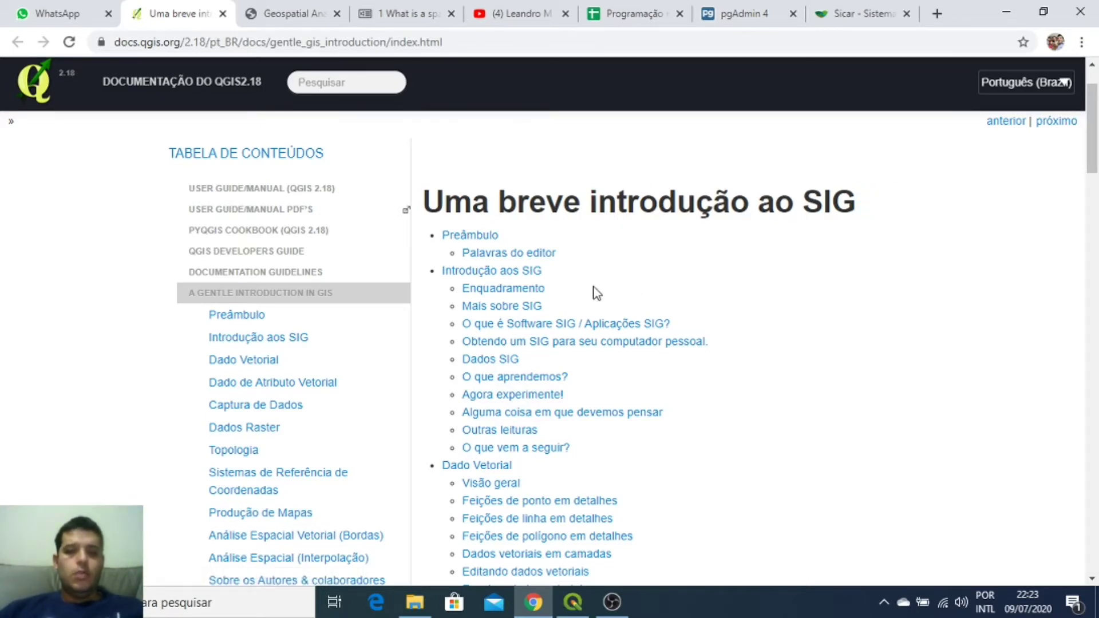
scroll(606, 267, down, 4)
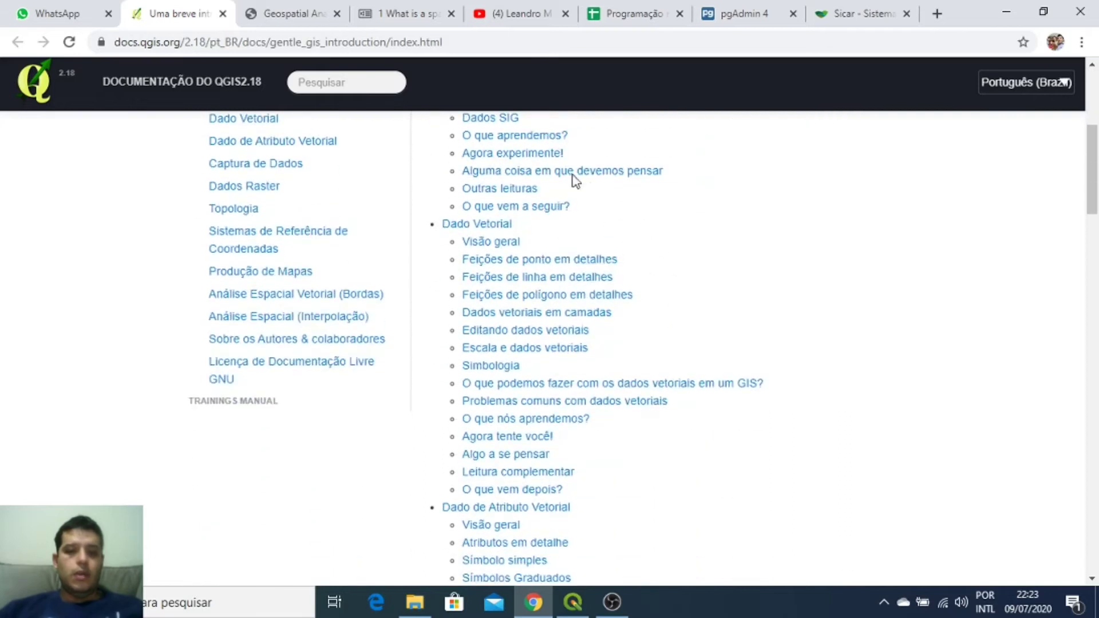
scroll(560, 234, up, 3)
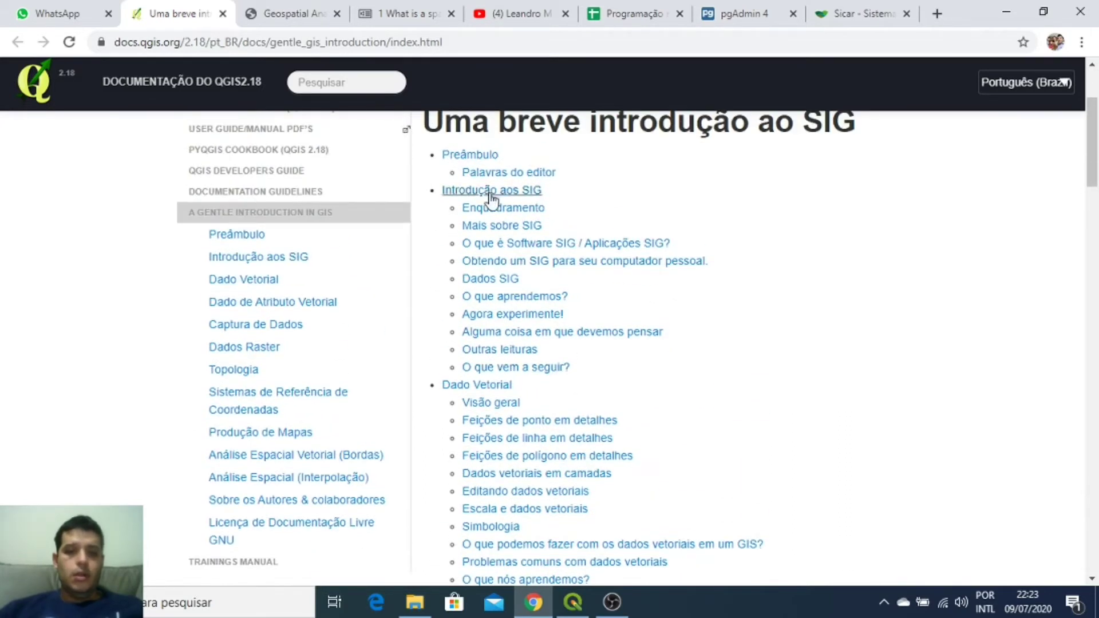
scroll(671, 419, down, 1)
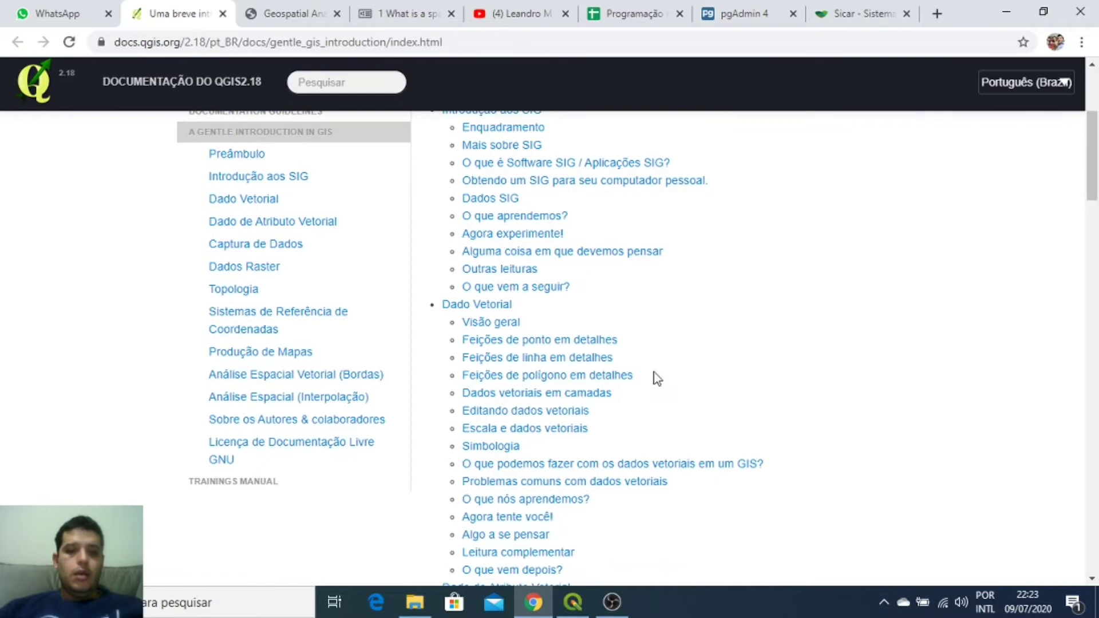
click(486, 307)
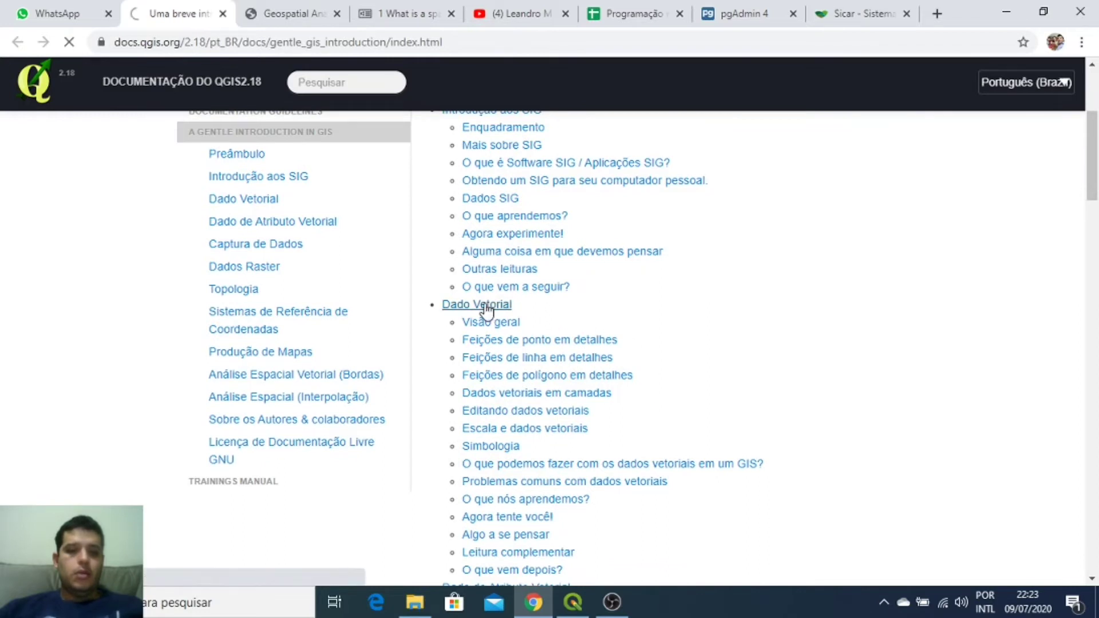
Step: Scroll the Dado Vetorial page through the point and polyline feature figures
scroll(728, 286, down, 2)
scroll(728, 283, down, 1)
scroll(728, 283, down, 2)
scroll(728, 287, down, 2)
scroll(727, 287, down, 1)
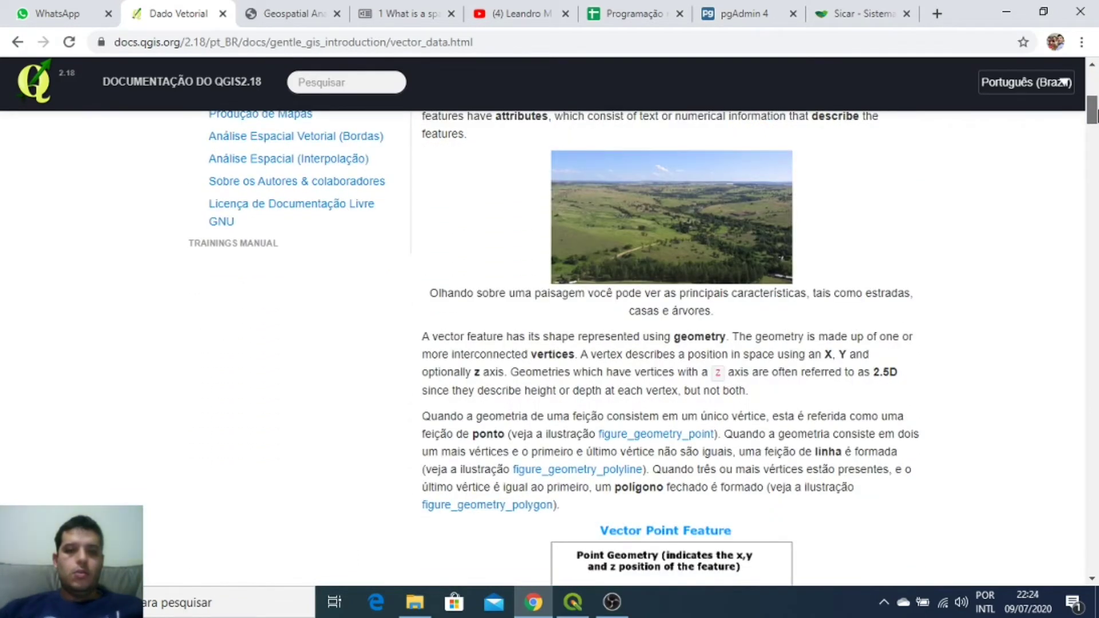
scroll(1004, 206, down, 2)
scroll(1005, 206, up, 3)
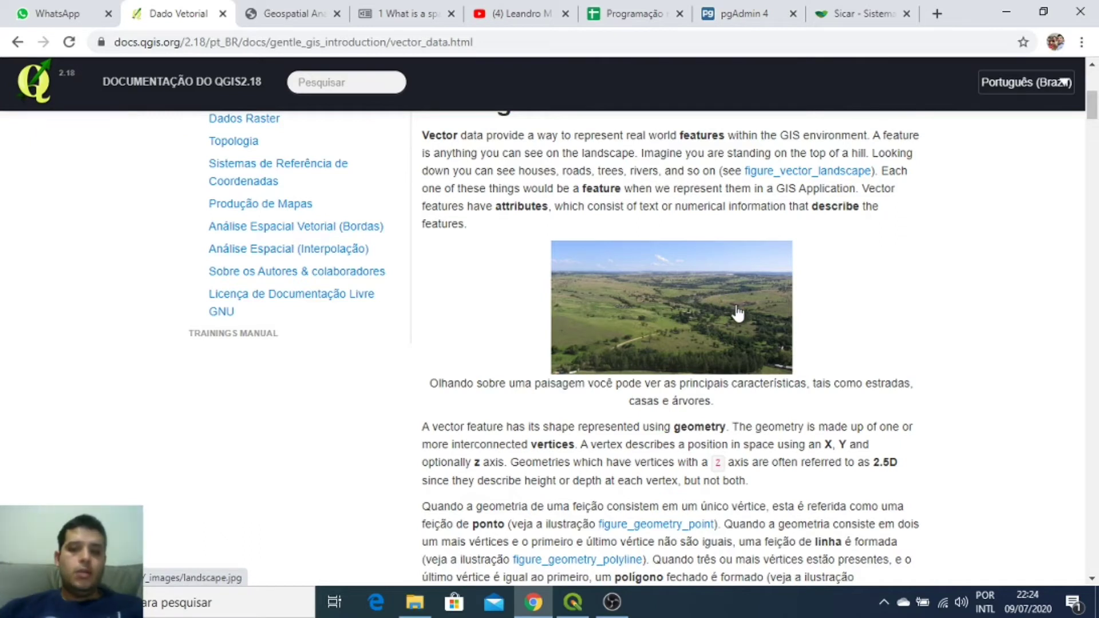
Step: Read on past the polygon figures to the landscape illustration and zoom the page in one step
scroll(737, 312, down, 1)
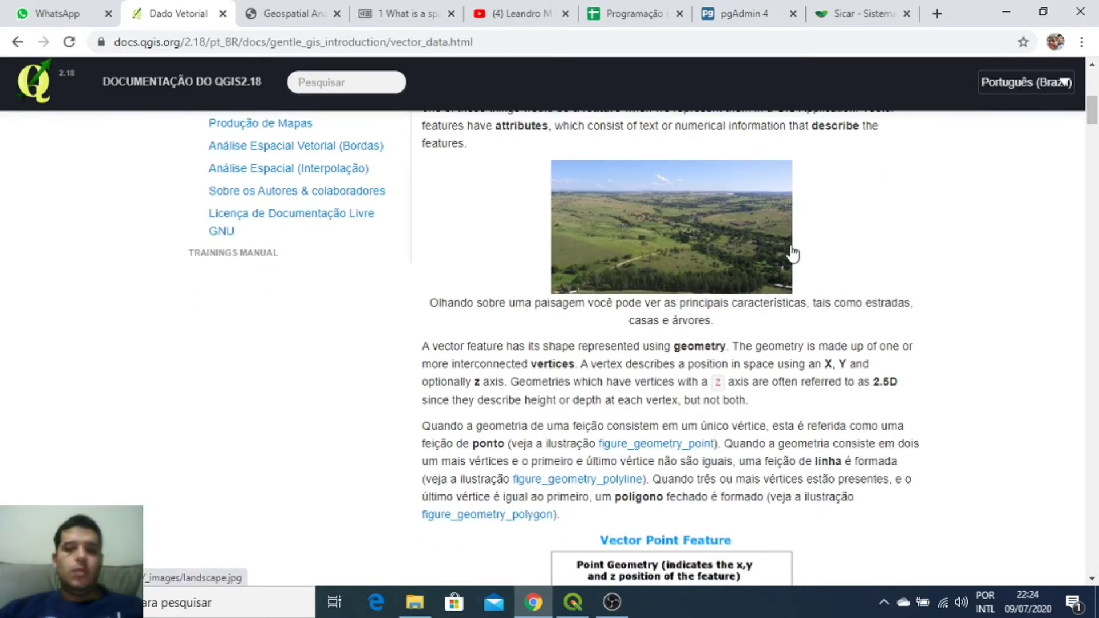
scroll(802, 277, down, 3)
scroll(804, 278, down, 3)
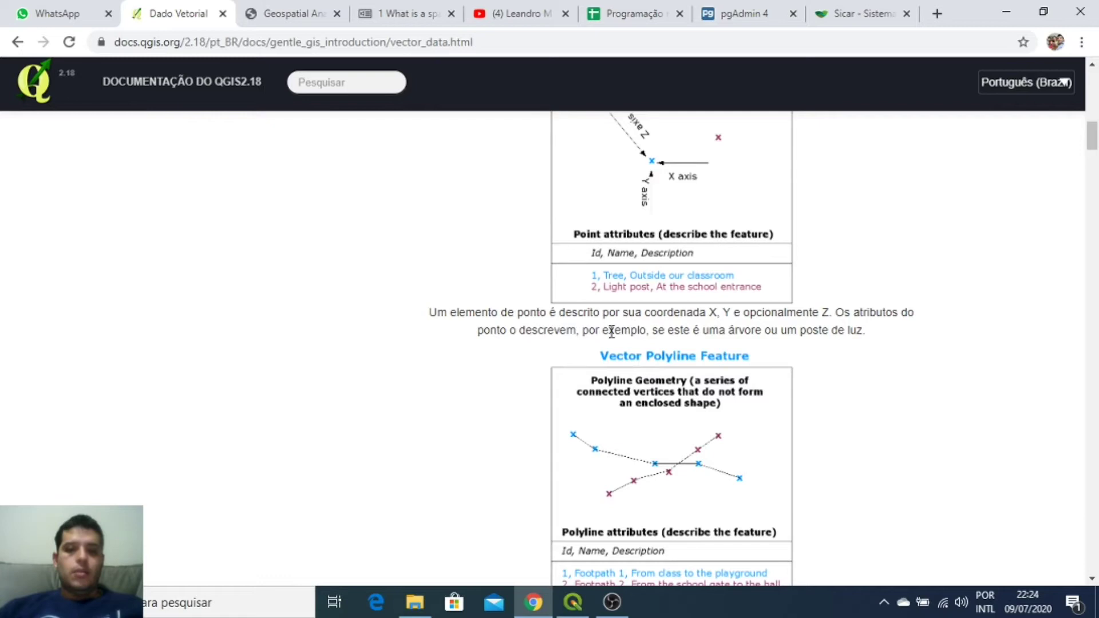
scroll(695, 403, down, 5)
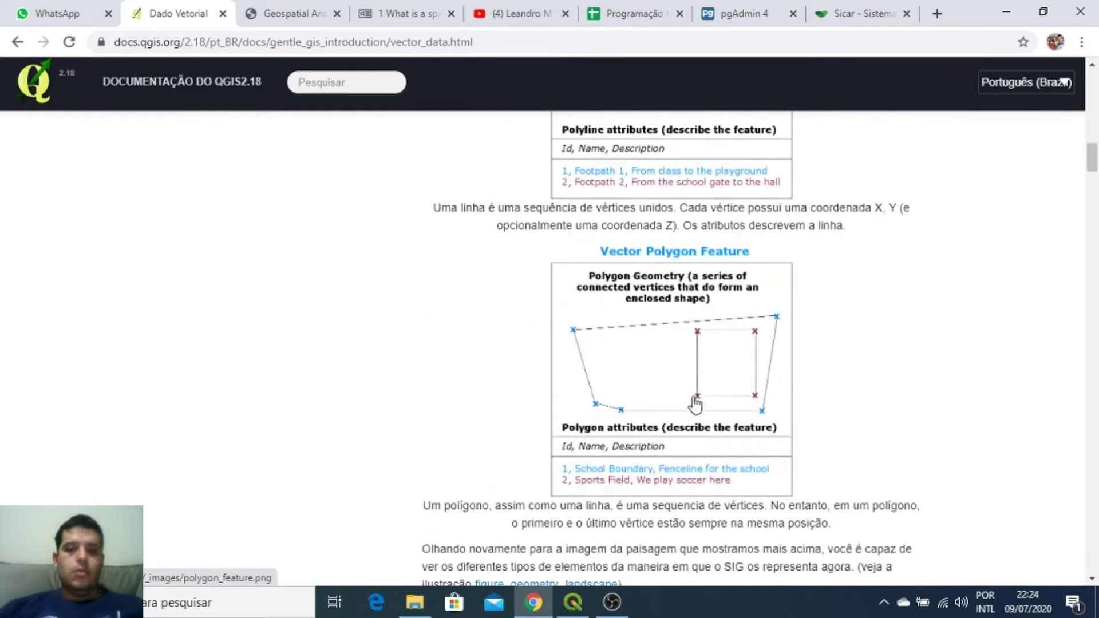
scroll(710, 390, down, 5)
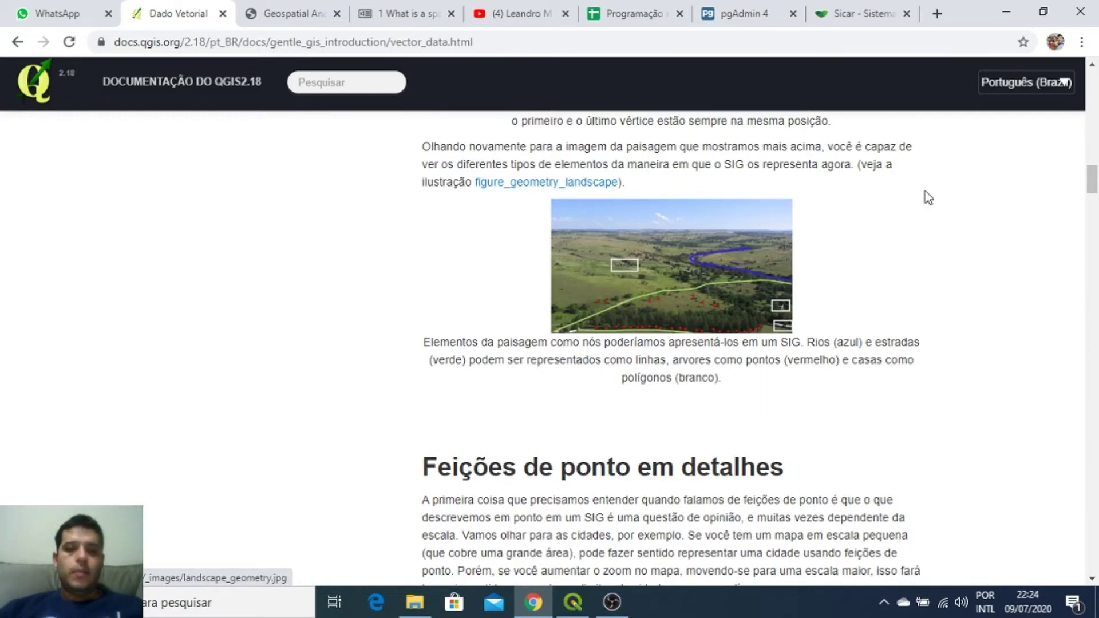
click(1081, 42)
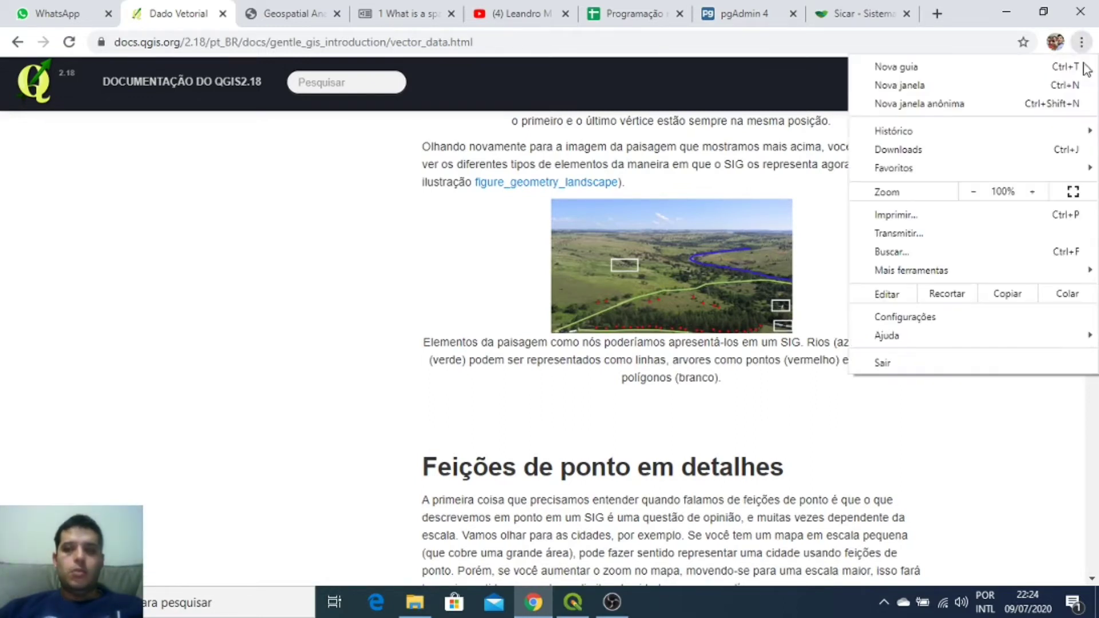
click(1033, 192)
Step: Enlarge the documentation page to 175% zoom
click(1033, 191)
click(1032, 192)
click(1032, 192)
click(789, 312)
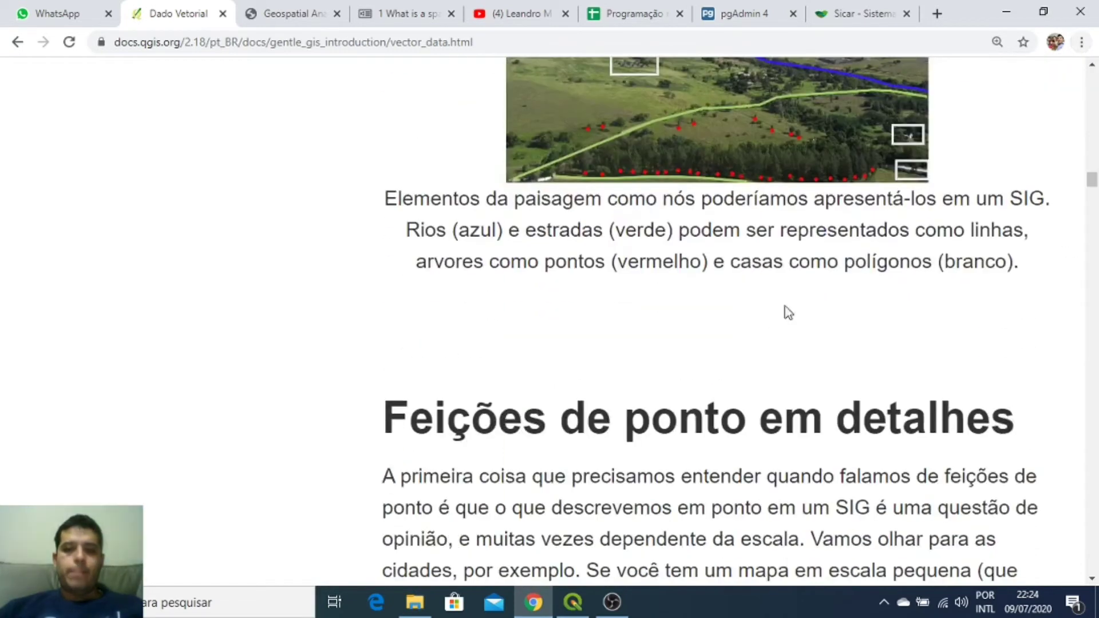
Step: Scroll through the layers explanation down to the 'Editando dados vetoriais' section
scroll(788, 311, up, 4)
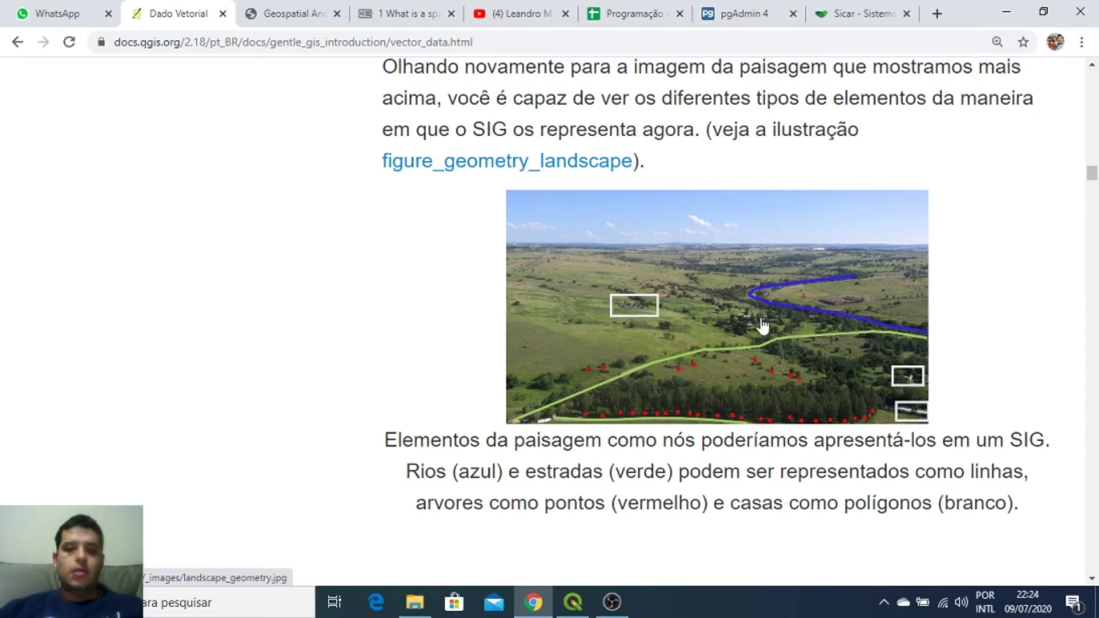
scroll(841, 312, down, 15)
scroll(841, 308, down, 10)
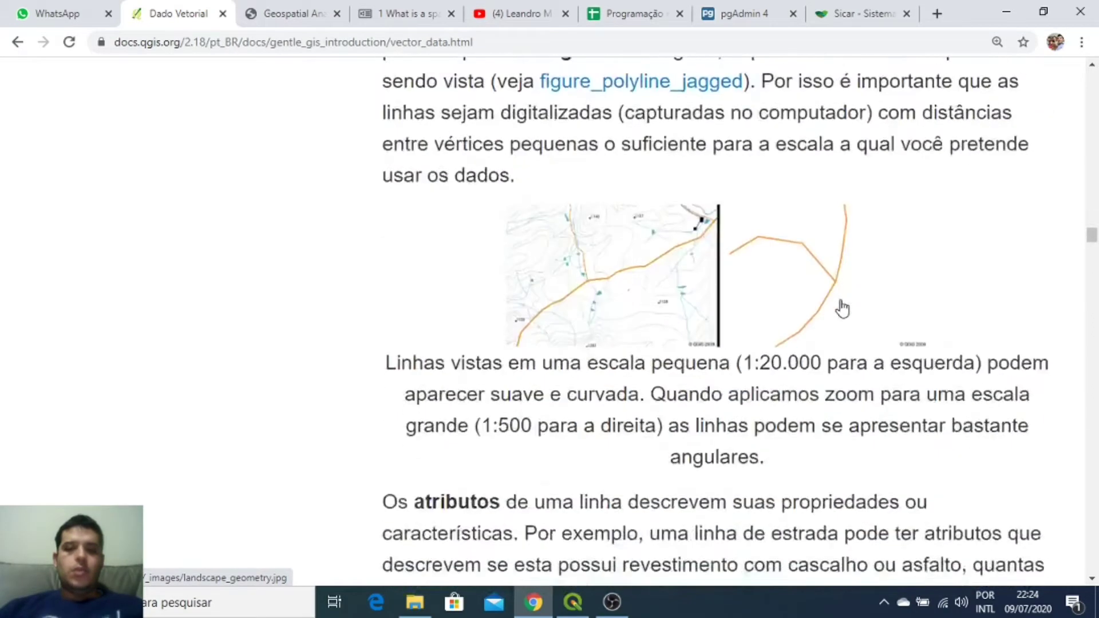
scroll(841, 308, up, 12)
scroll(841, 308, down, 3)
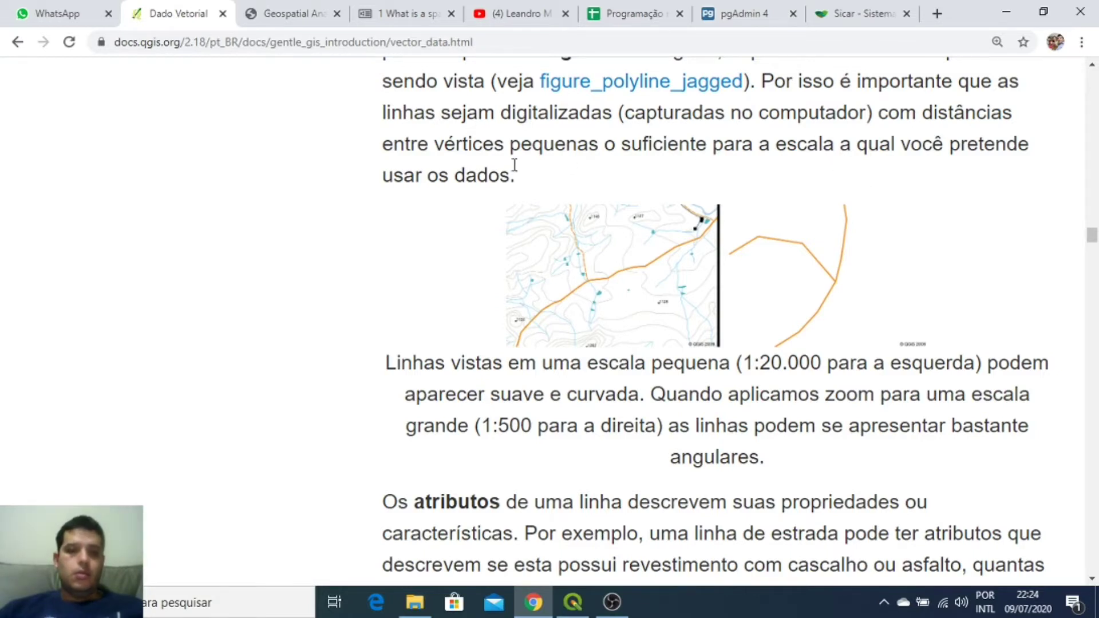
scroll(515, 165, down, 10)
scroll(559, 213, down, 17)
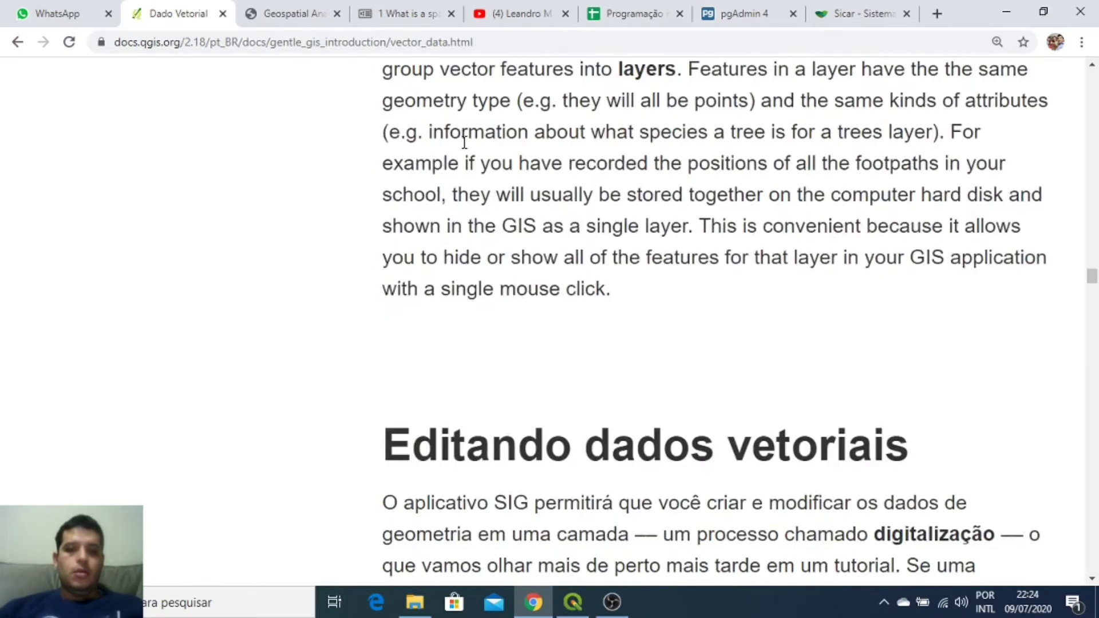
Step: Close the Dado Vetorial tab and scroll Chapter 7 down to the Buffering section
click(223, 13)
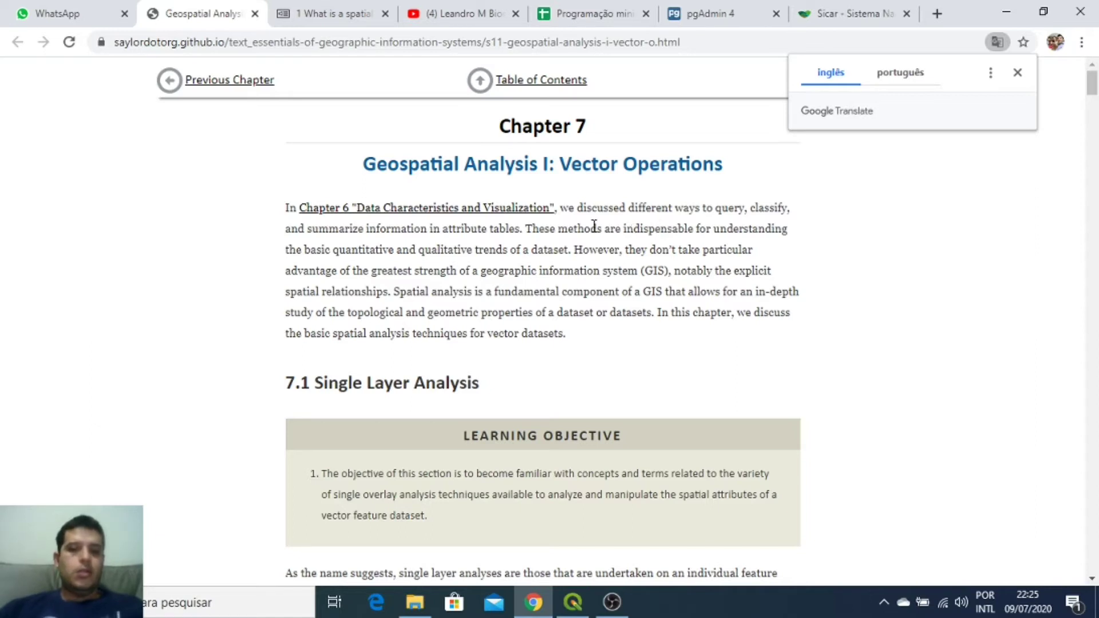
scroll(594, 226, down, 5)
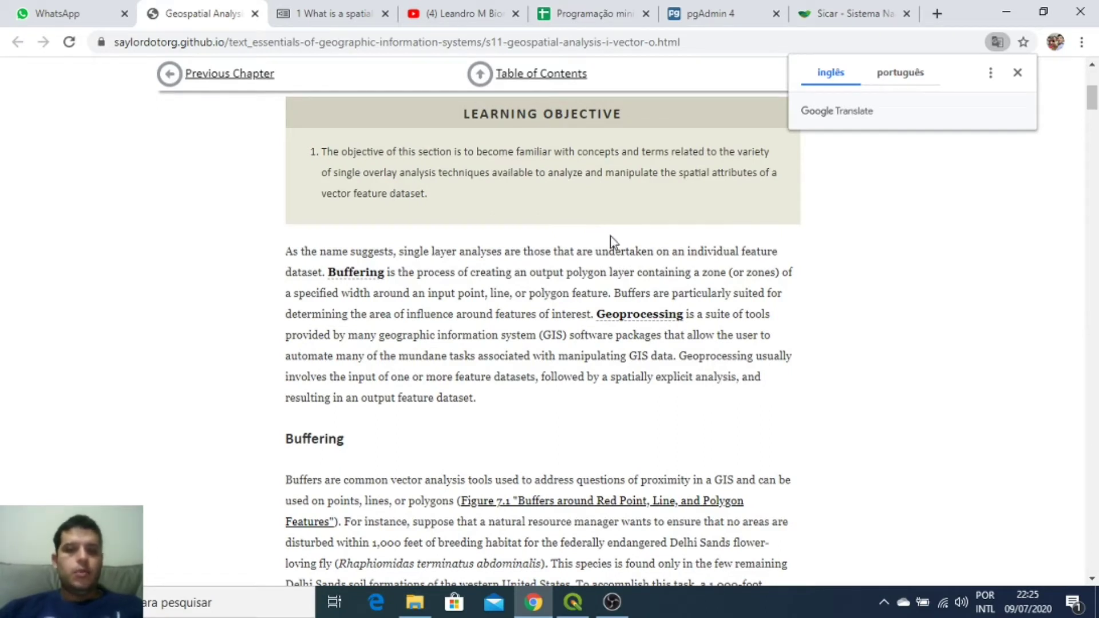
scroll(607, 240, up, 4)
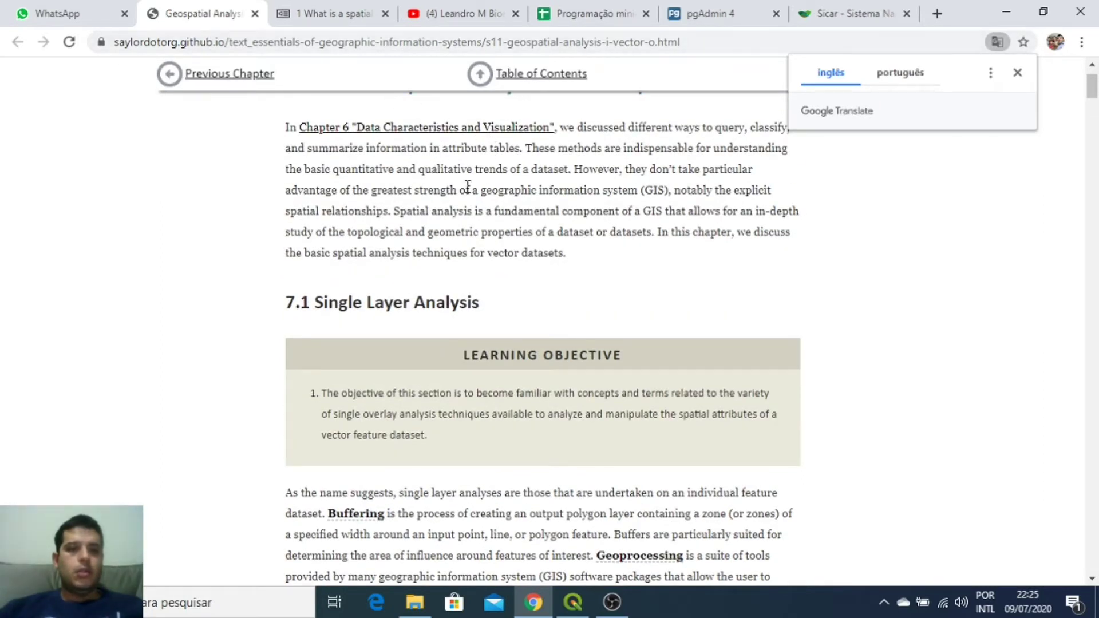
scroll(507, 189, down, 1)
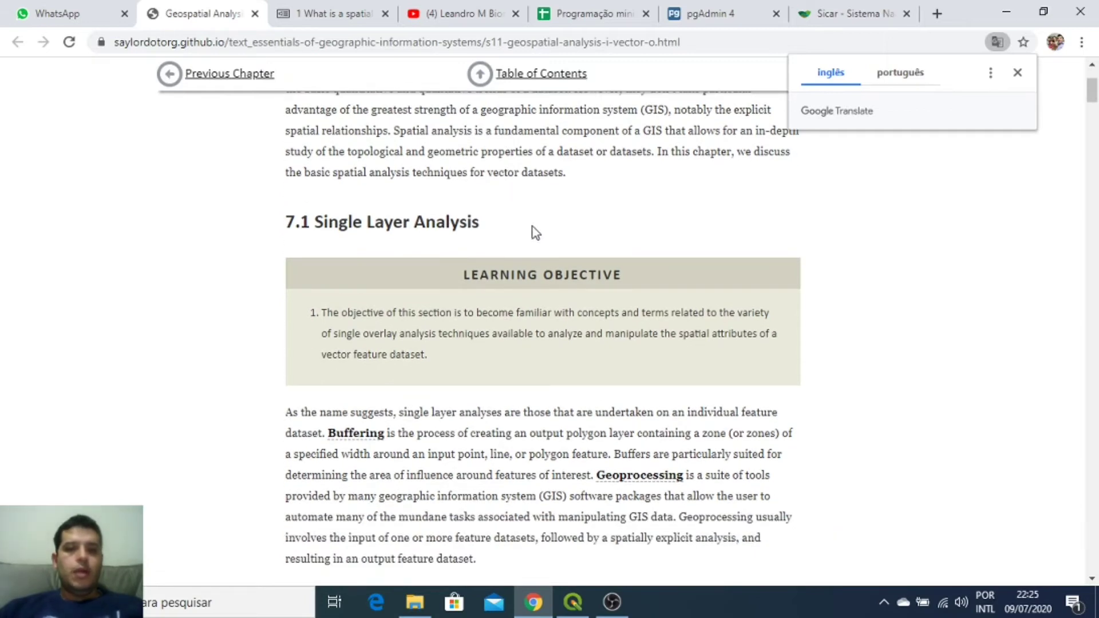
scroll(535, 232, down, 9)
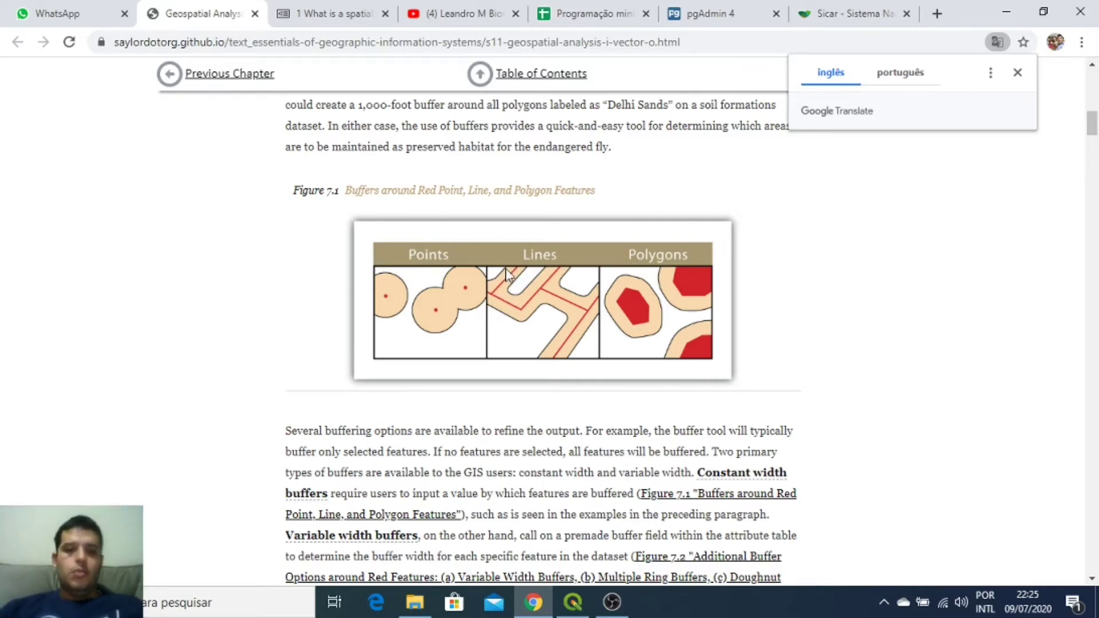
Step: Scroll past Figures 7.1 and 7.2 to the Geoprocessing Operations section
scroll(605, 300, down, 12)
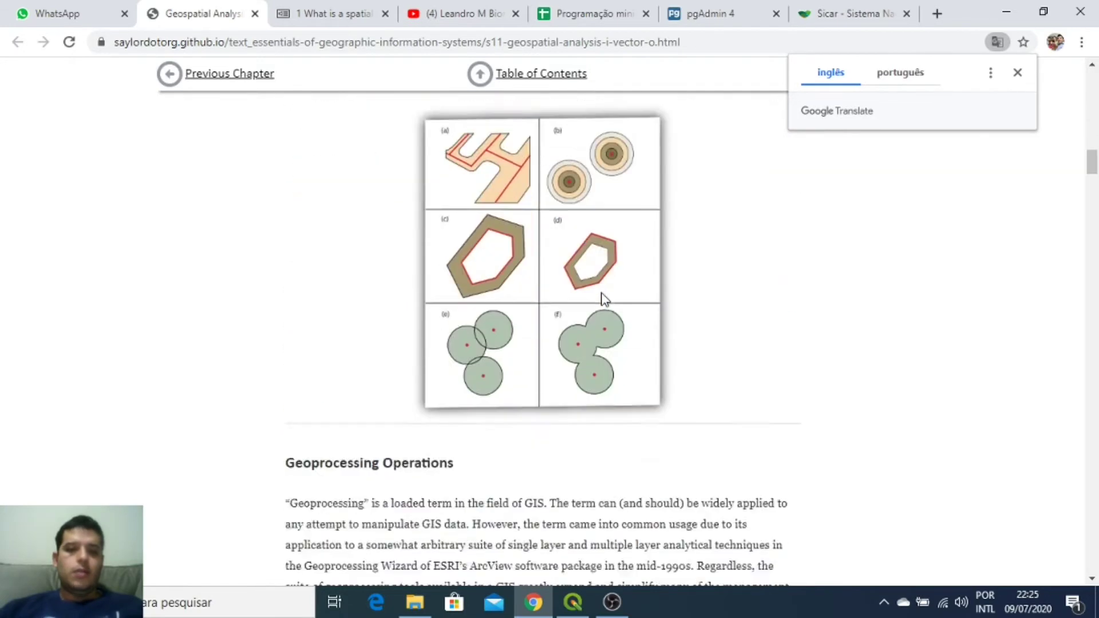
scroll(604, 297, down, 1)
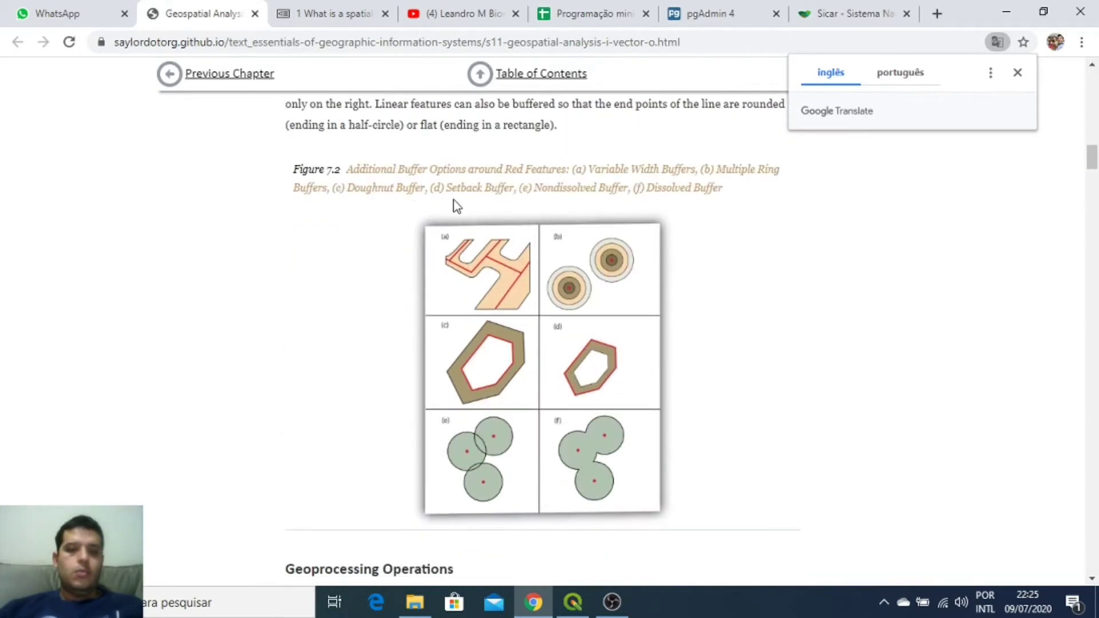
scroll(527, 244, up, 13)
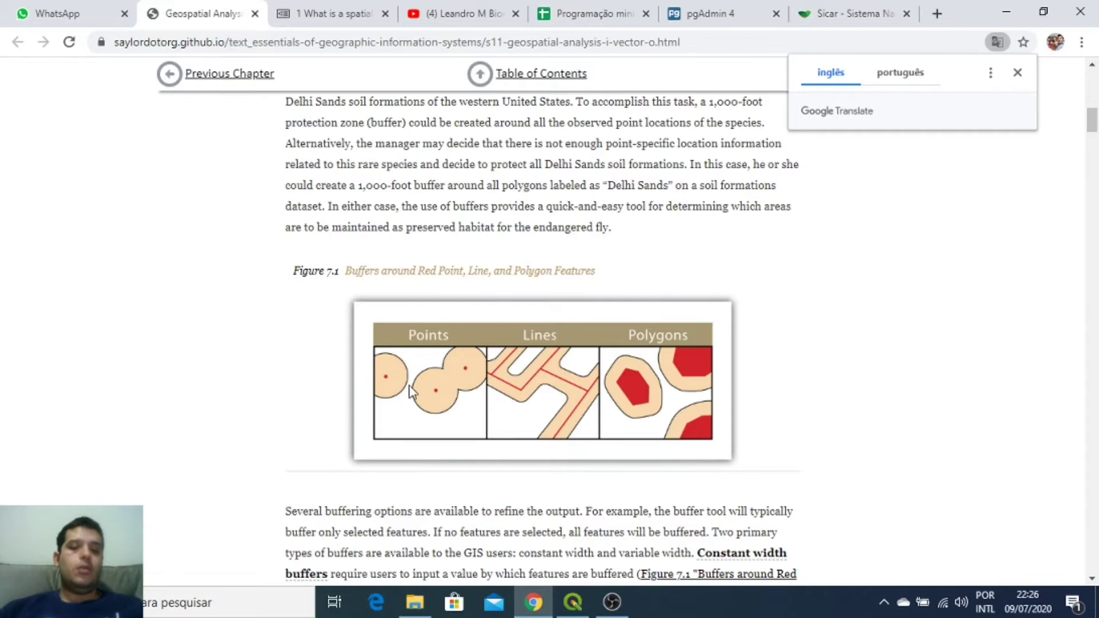
scroll(457, 358, down, 8)
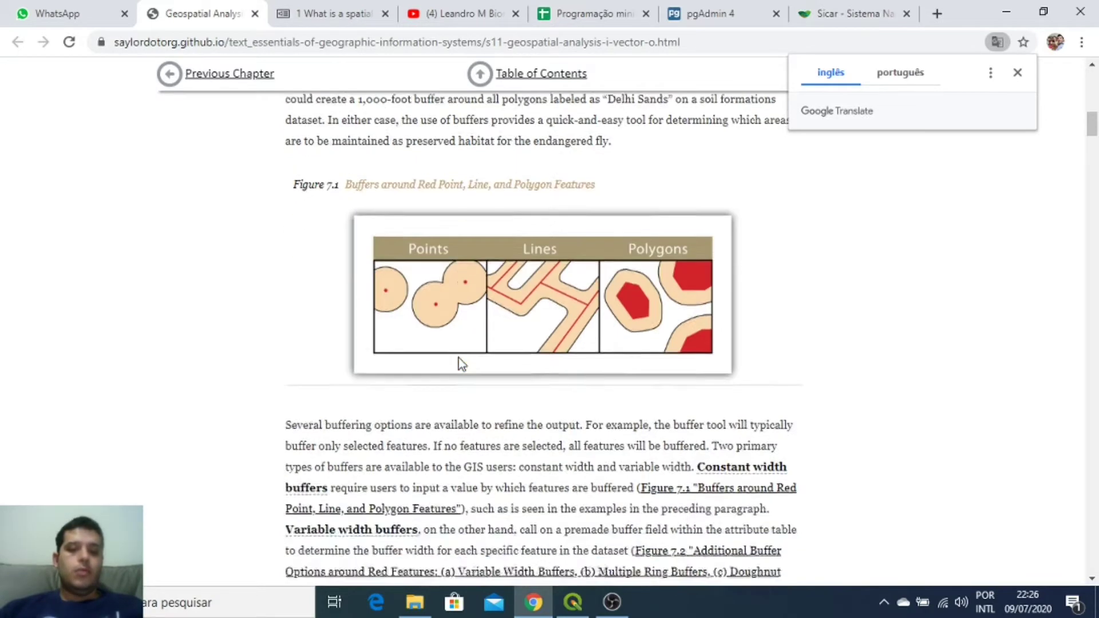
scroll(463, 360, down, 2)
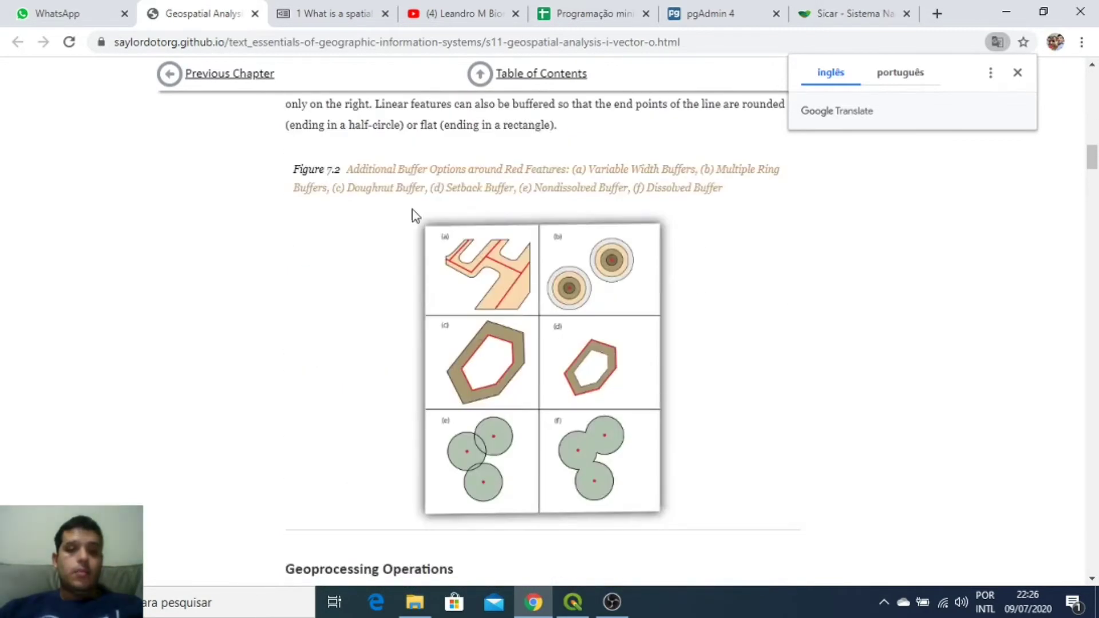
scroll(511, 364, down, 20)
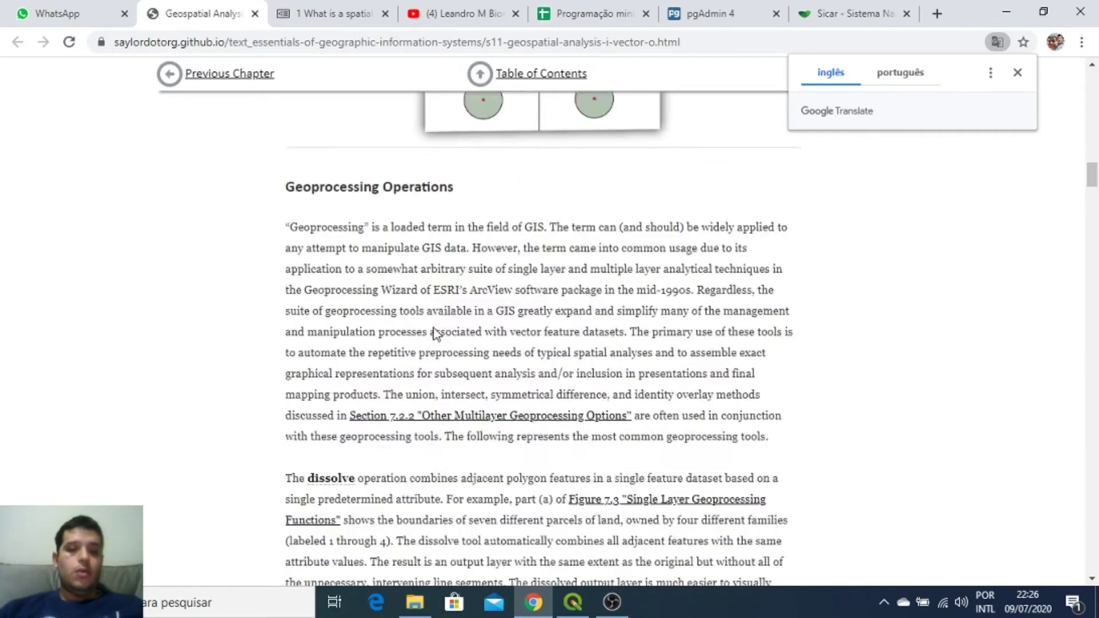
Step: Scroll the textbook to Figure 7.4's overlay of point, line, polygon and raster layers
scroll(458, 301, up, 3)
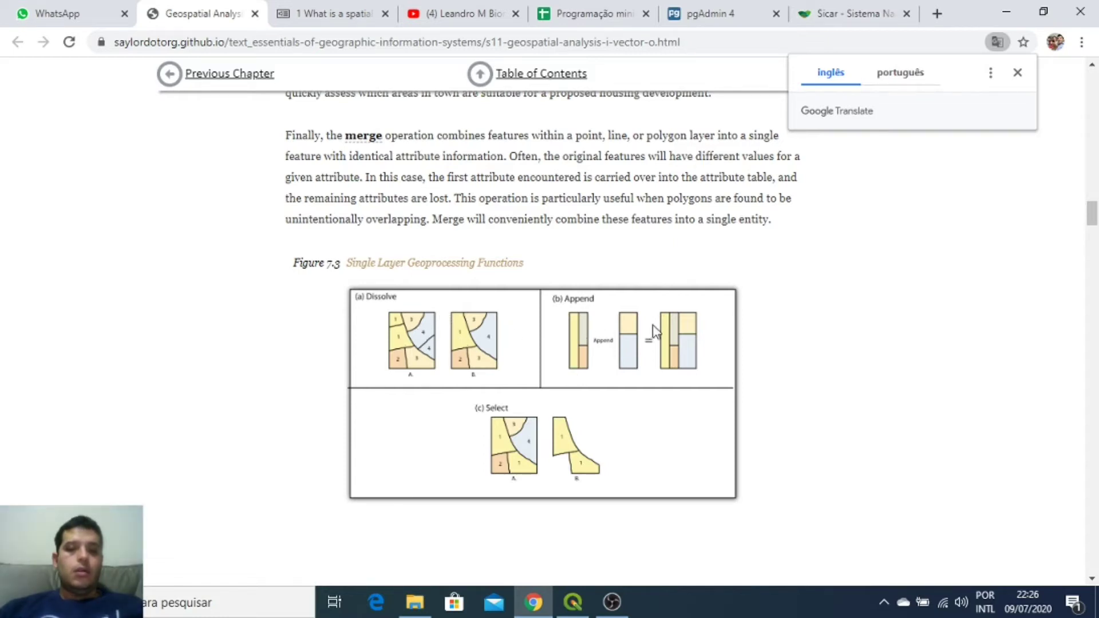
scroll(547, 336, down, 20)
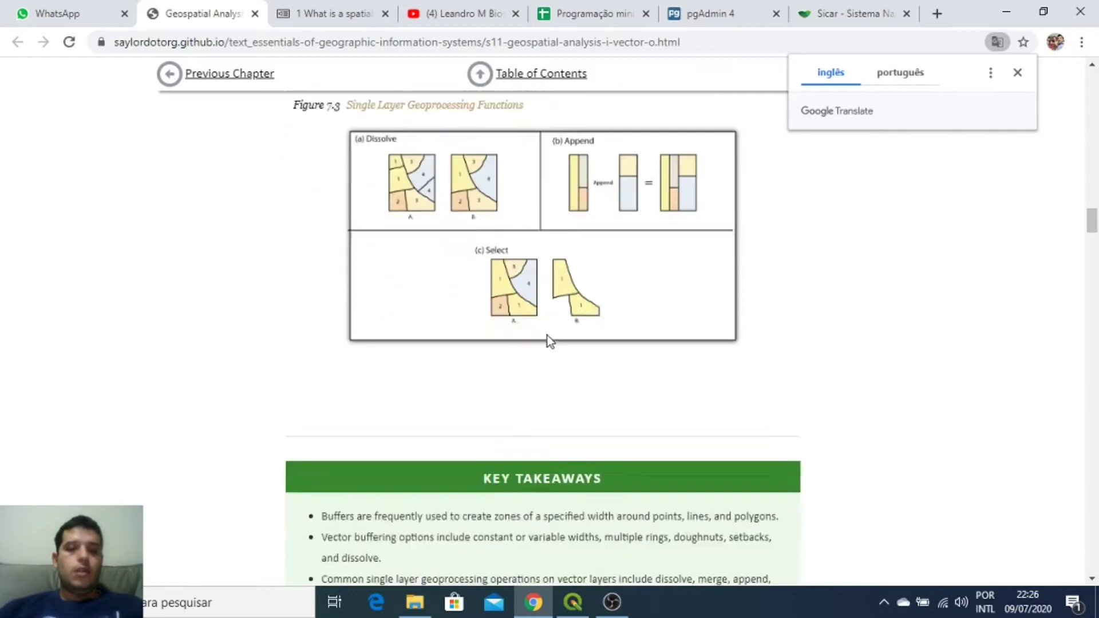
scroll(547, 336, up, 2)
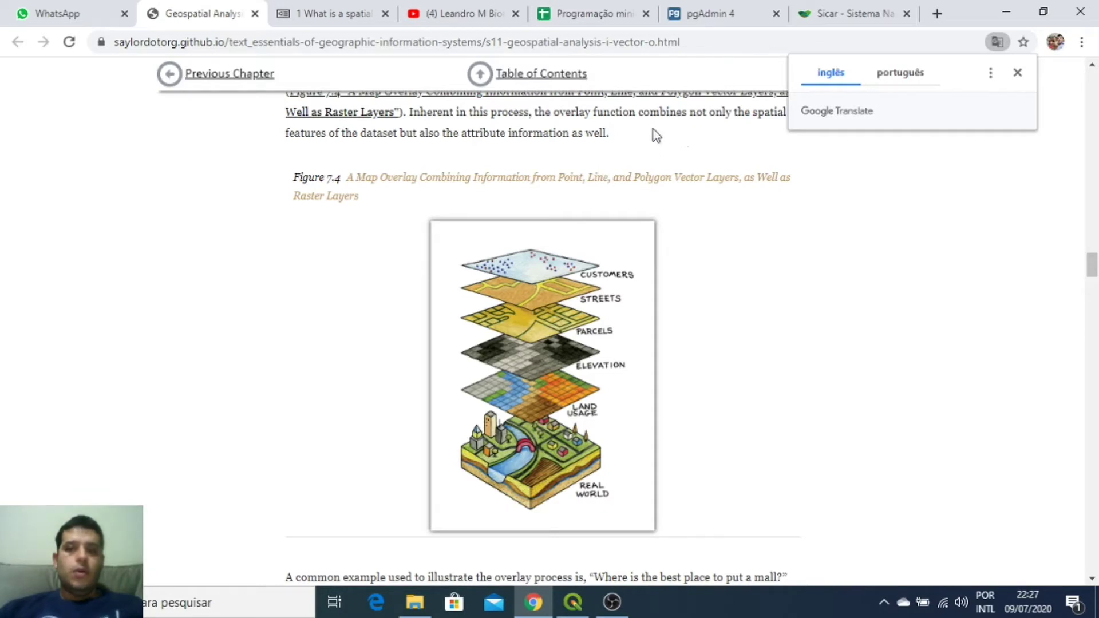
Step: In the Sicar tab, go through Consulta Pública to the Base de Downloads listing Acre's municipalities
click(852, 19)
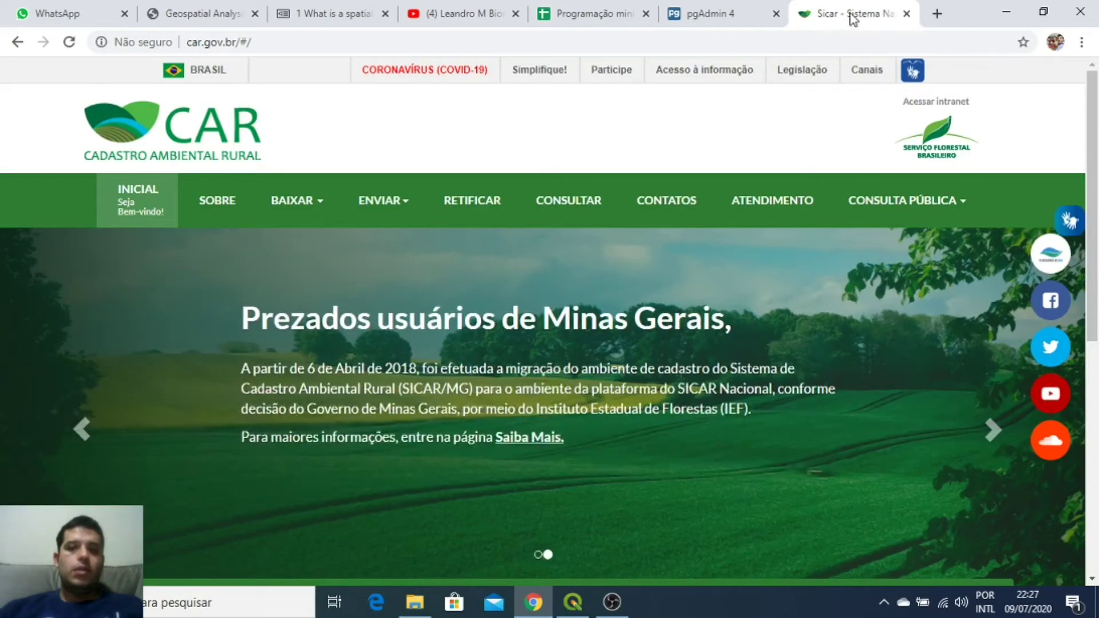
click(919, 213)
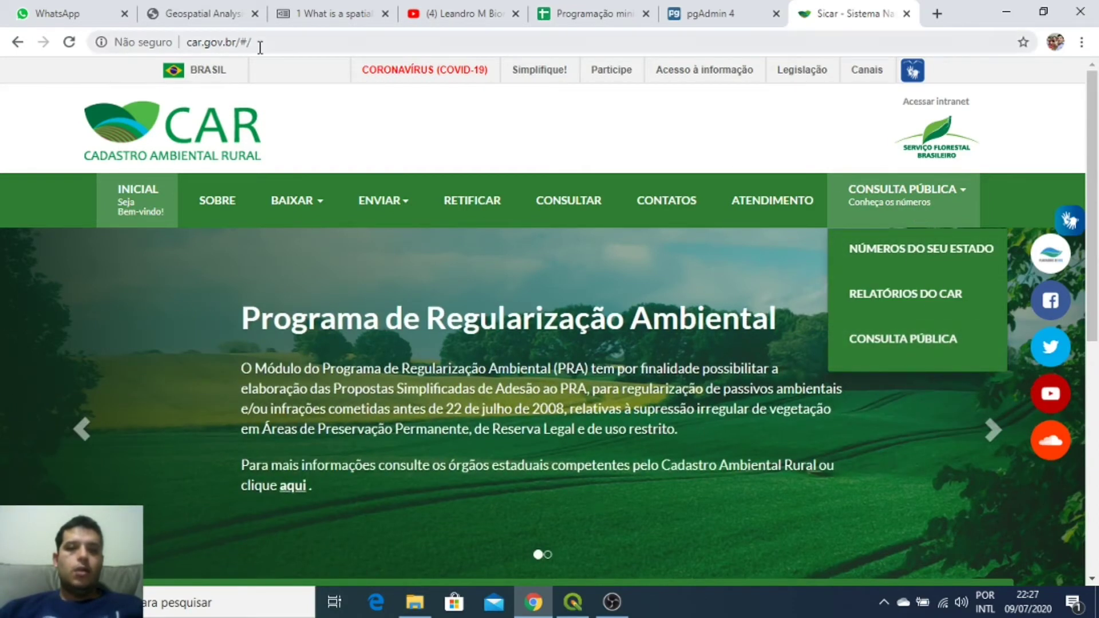
click(901, 343)
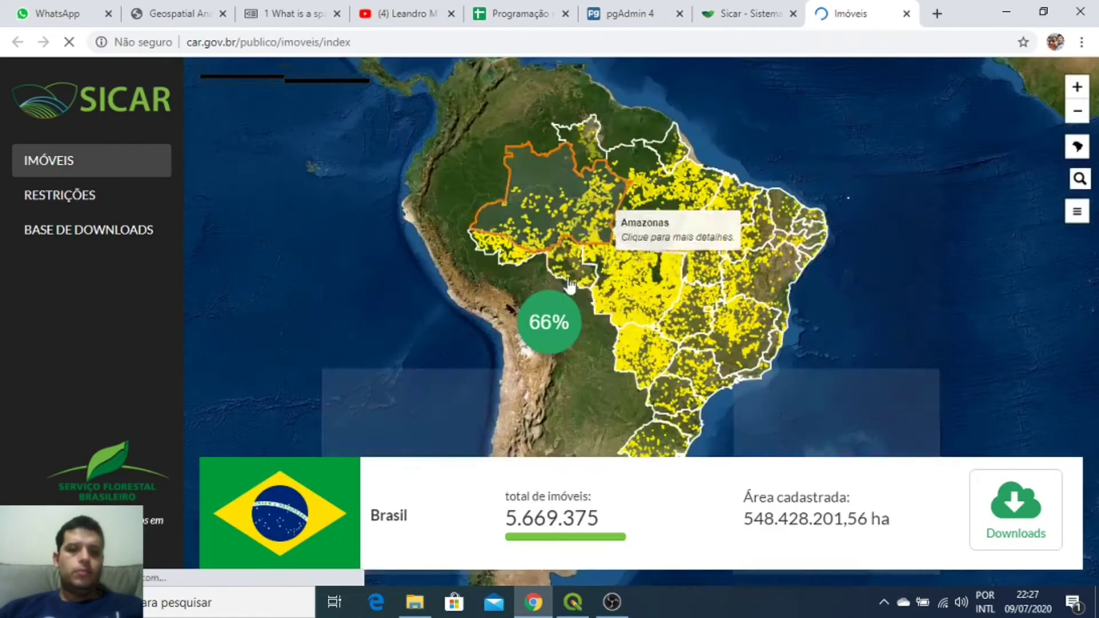
scroll(751, 324, up, 4)
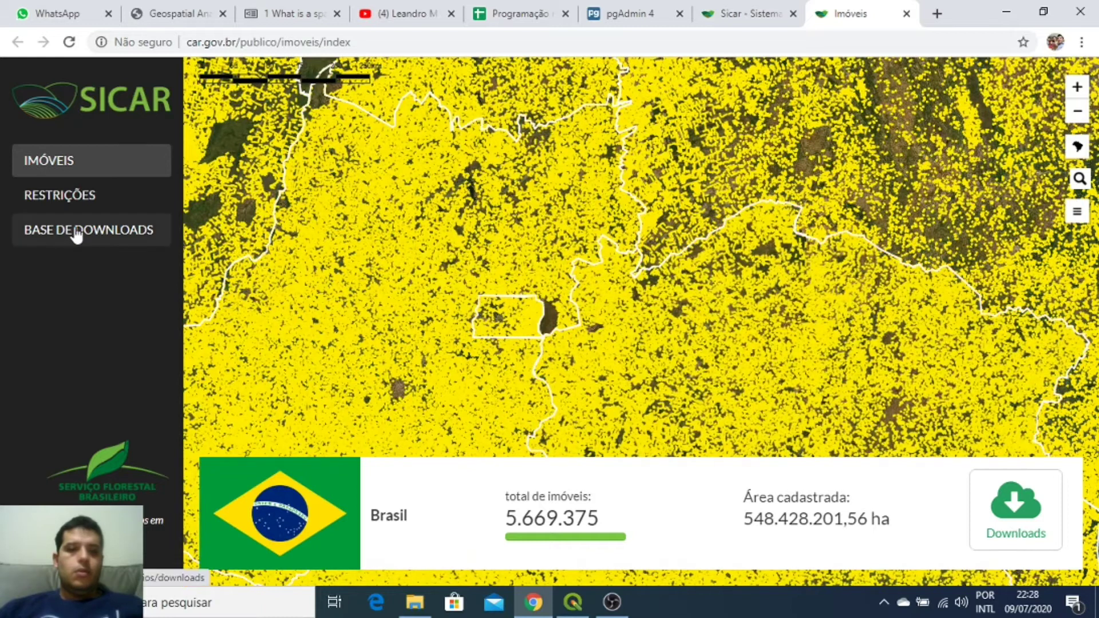
click(69, 234)
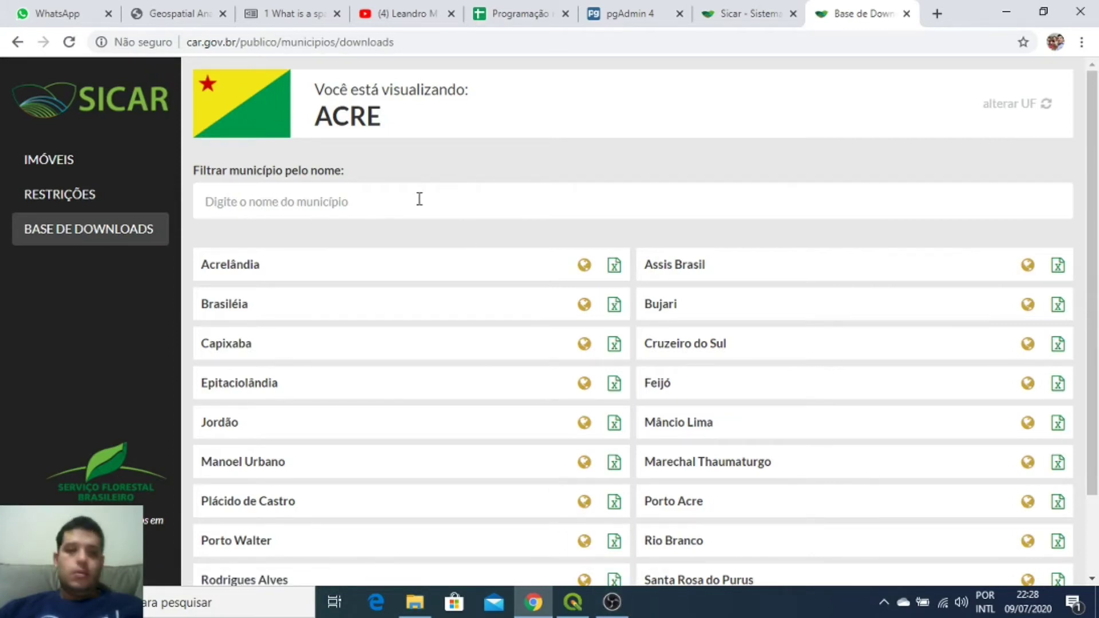
Step: Filter the Acre municipality list by 'santa t'
click(620, 607)
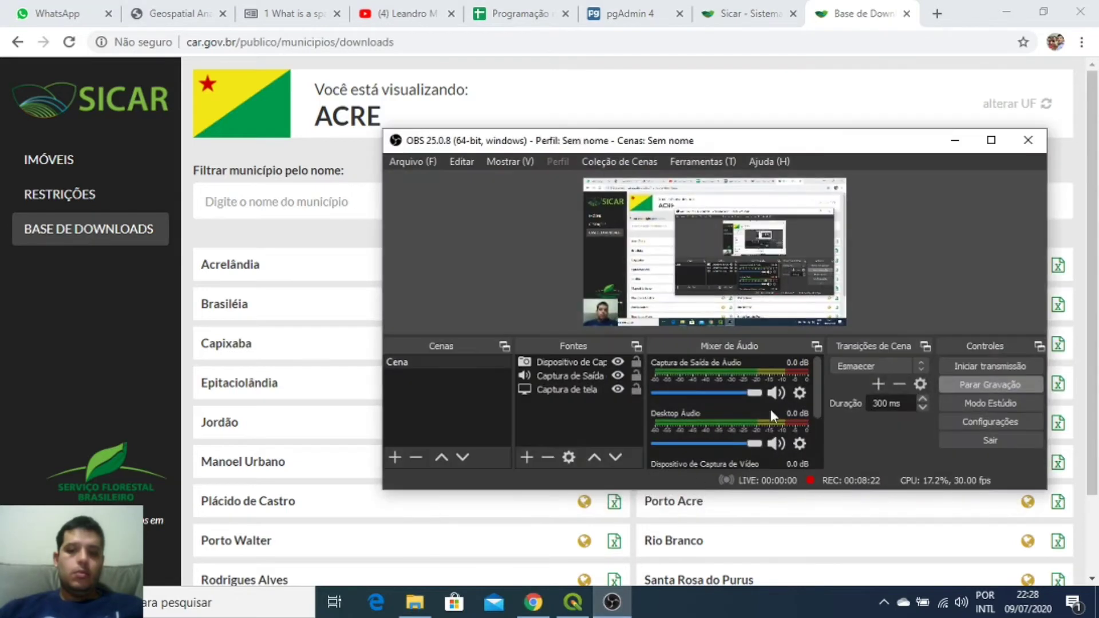
click(847, 16)
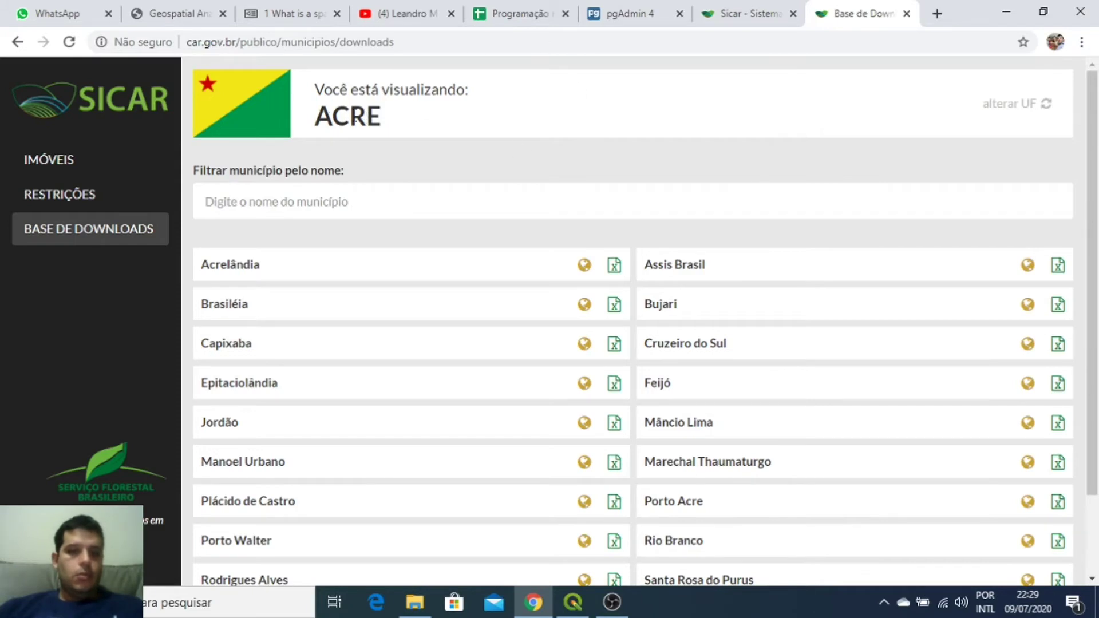
scroll(635, 257, down, 2)
scroll(715, 246, up, 2)
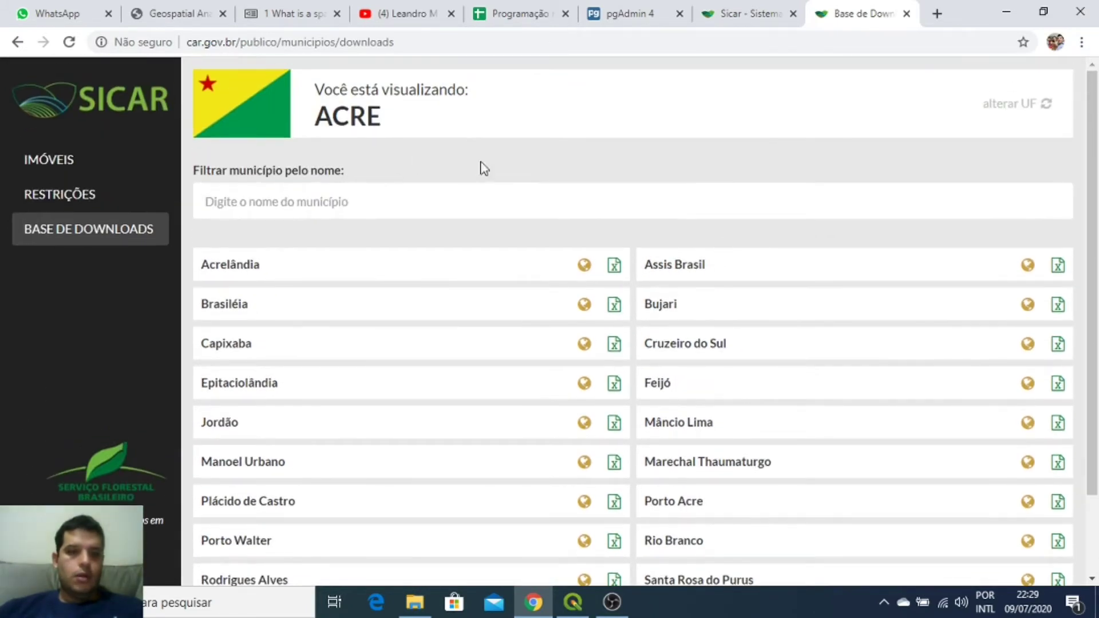
click(450, 204)
text(santa teresa)
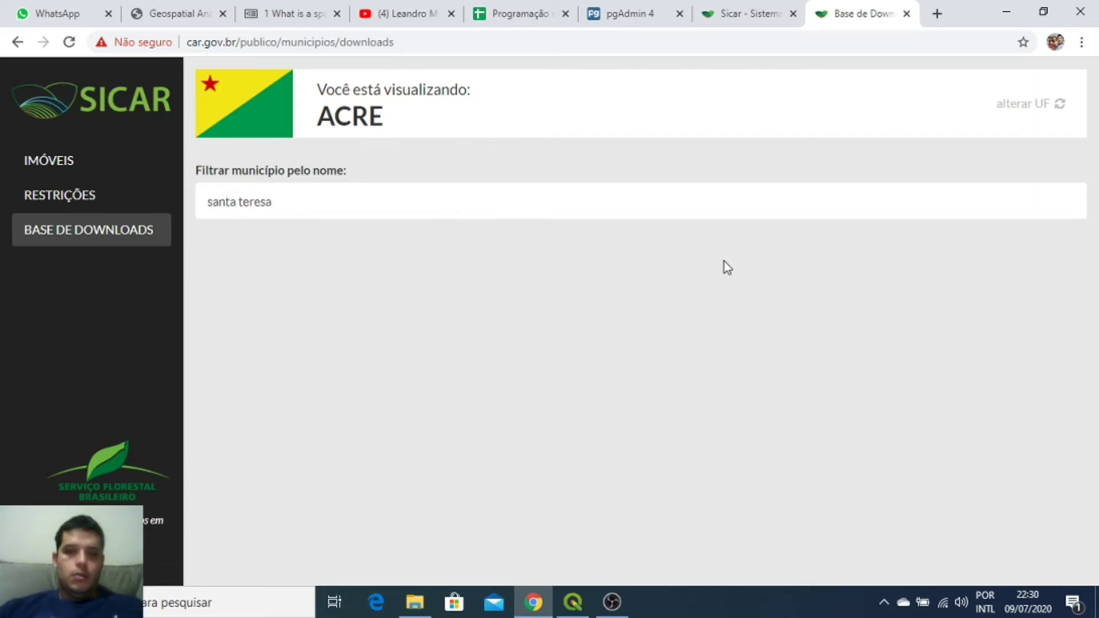
Step: Switch to Espirito Santo, filter by 'santa', request Santa Teresa's data and enter the e-mail address
click(1051, 102)
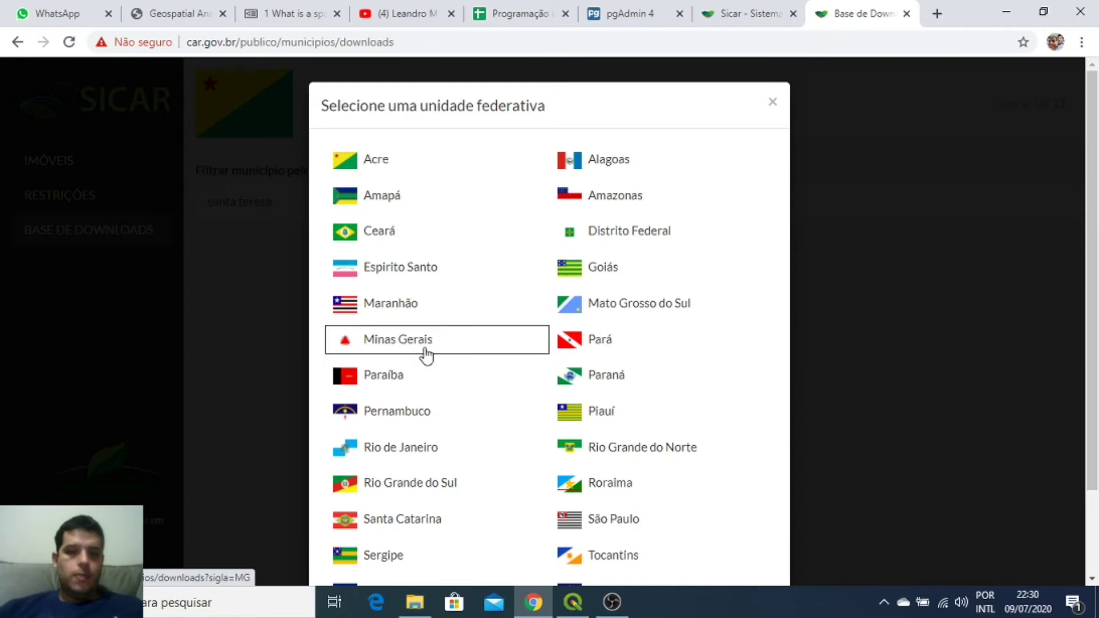
click(385, 276)
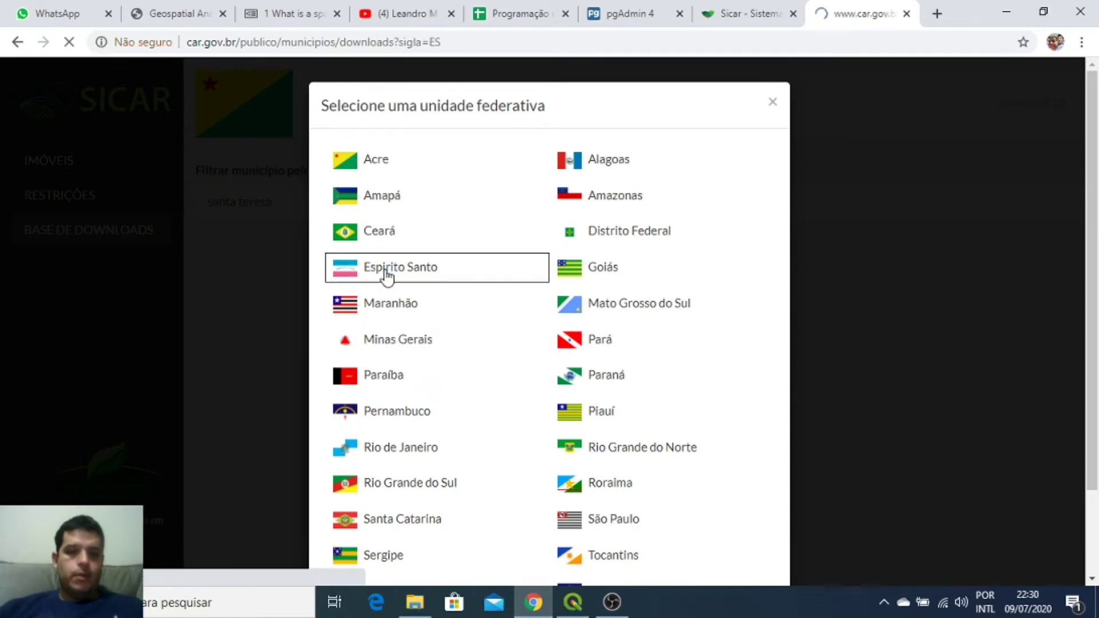
click(389, 202)
text(santa)
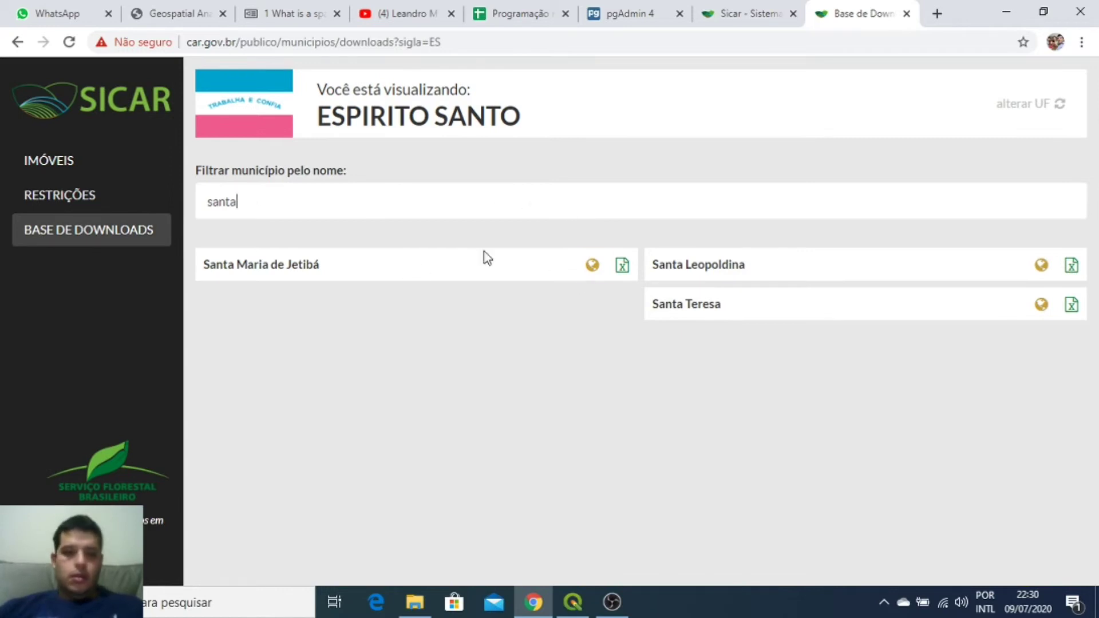
click(1041, 305)
click(431, 180)
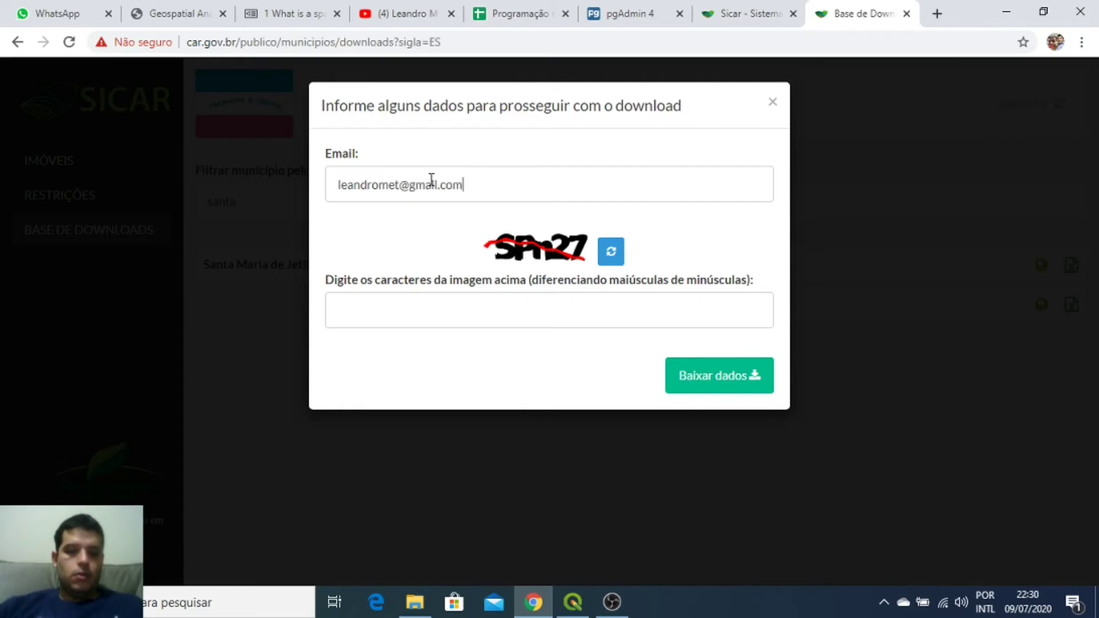
Step: Enter the verification characters, download Santa Teresa's data and show the archive in its folder
click(493, 306)
text(SP)
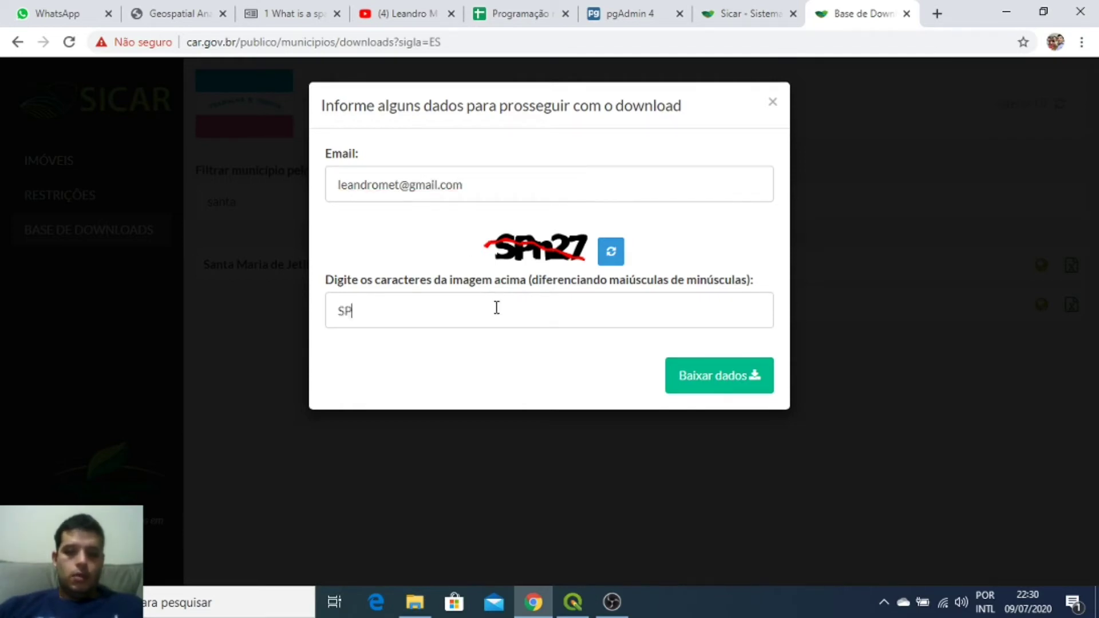
text(n27)
click(697, 372)
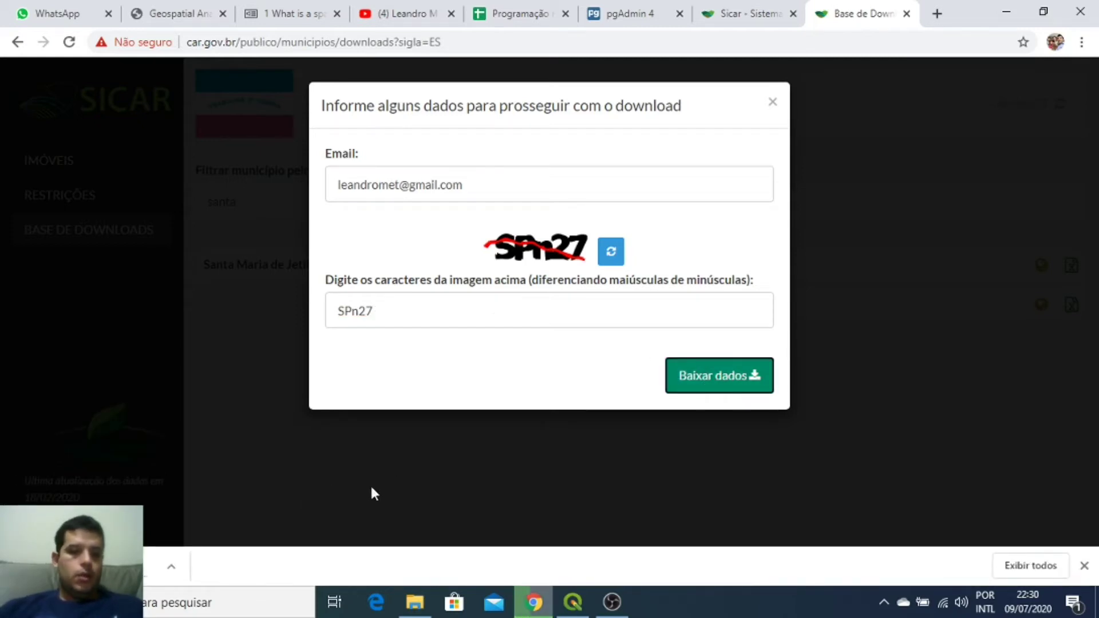
click(167, 573)
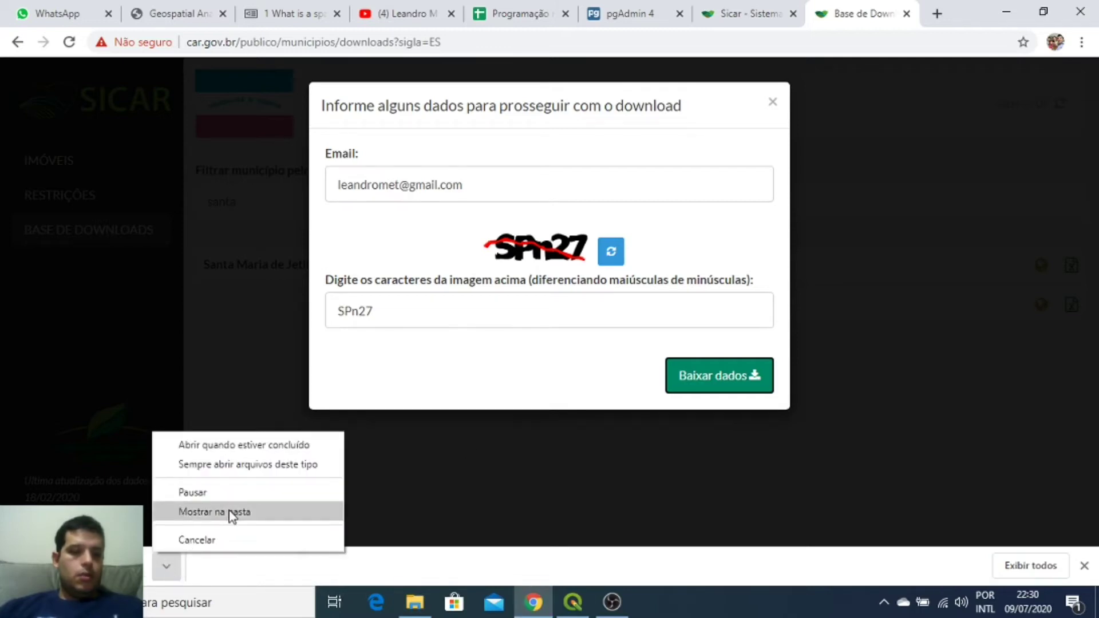
click(232, 513)
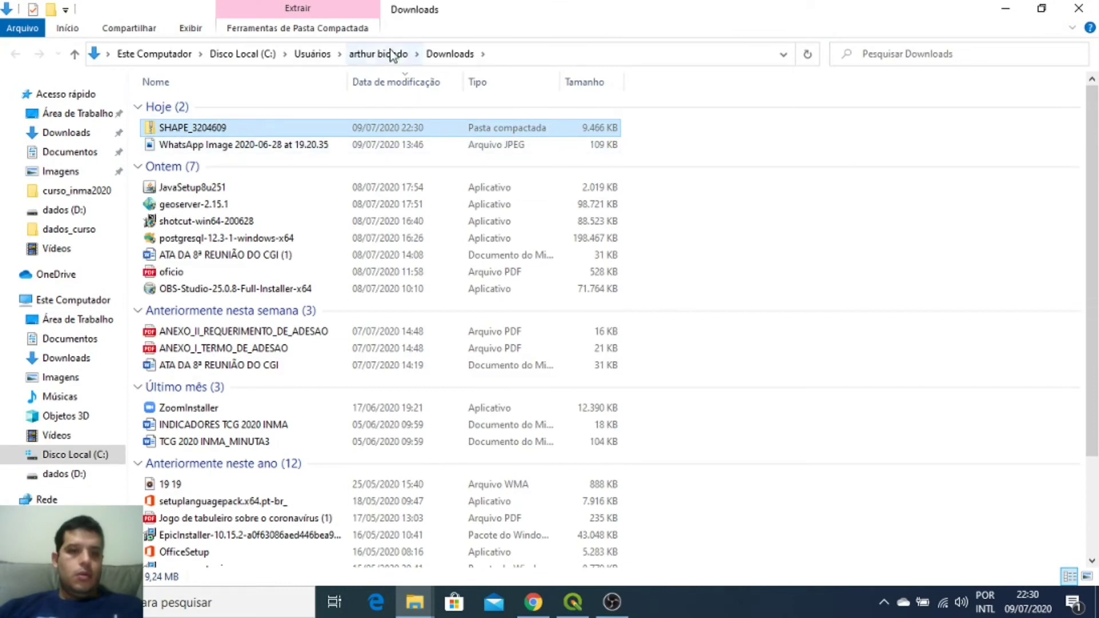
Step: Paste the SHAPE_3204609 archive into D:\curso_inma2020\exercicio
click(251, 150)
click(249, 128)
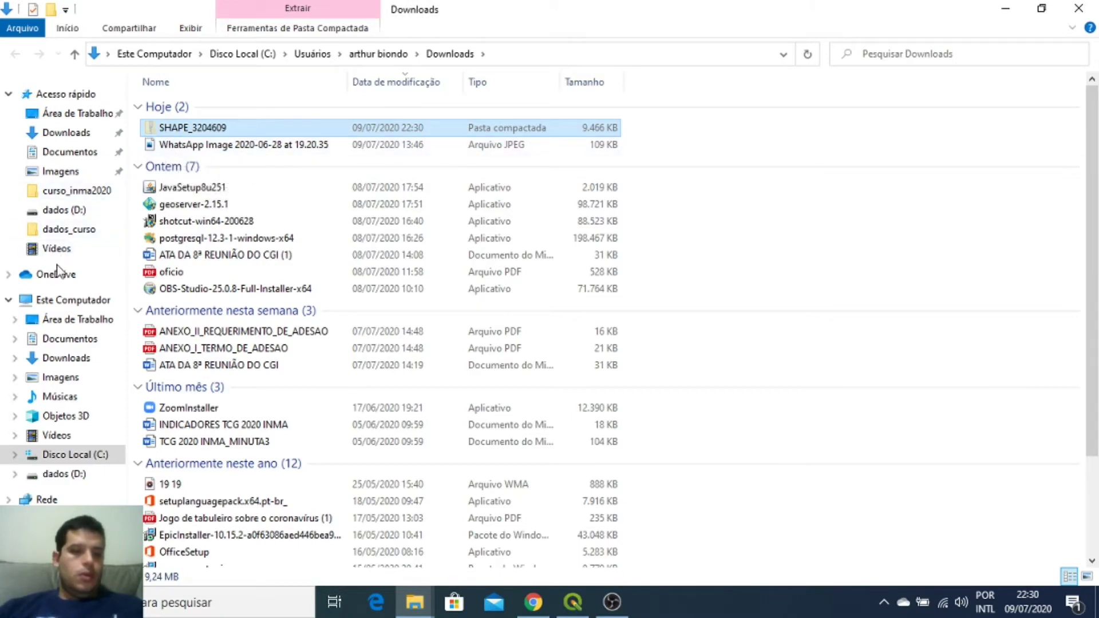
click(73, 194)
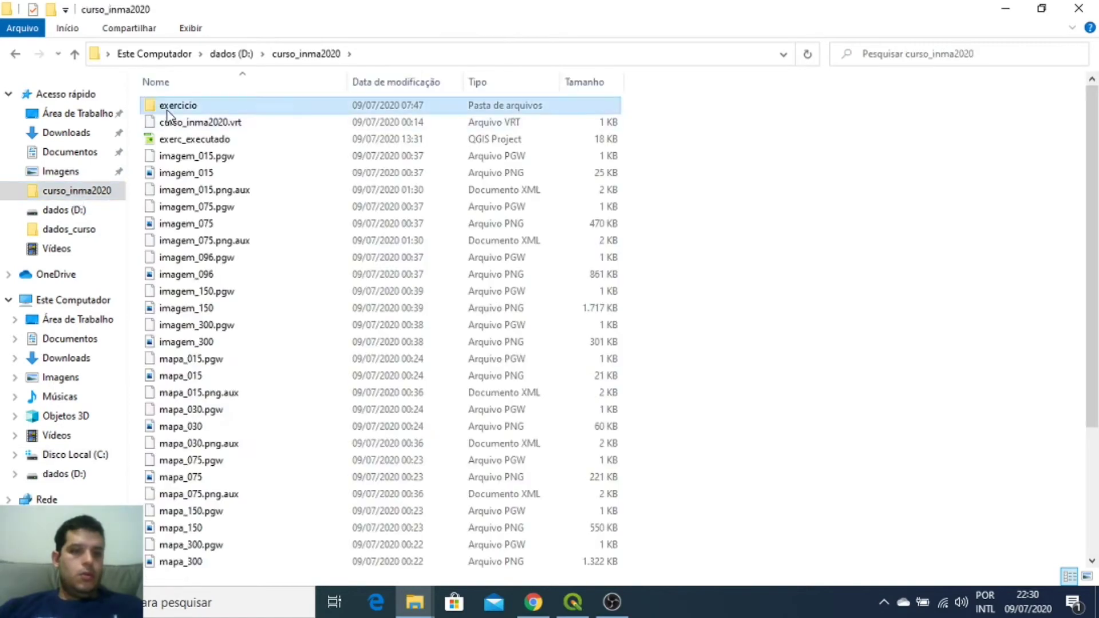
double_click(167, 109)
key(ctrl+v)
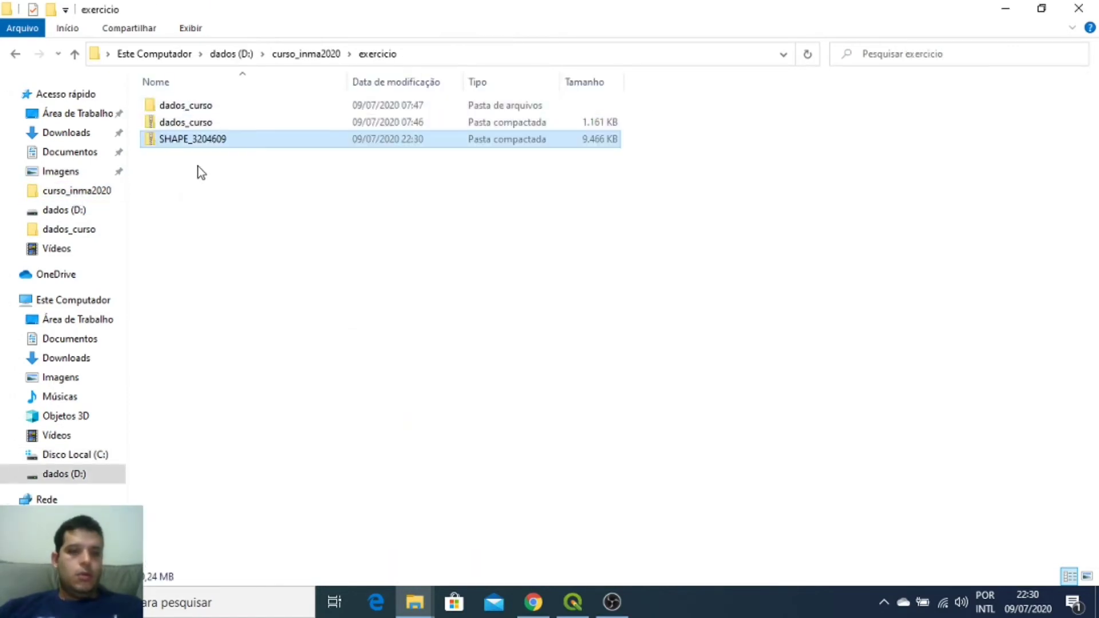
Step: Extract all of SHAPE_3204609 into its suggested folder
right_click(203, 140)
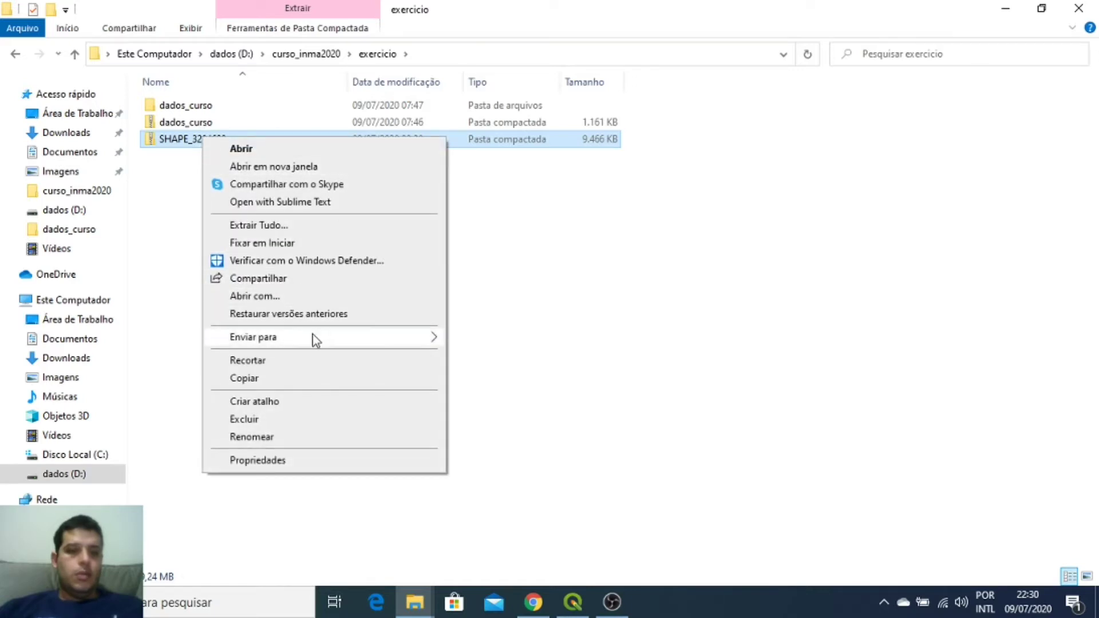
mouse_move(312, 335)
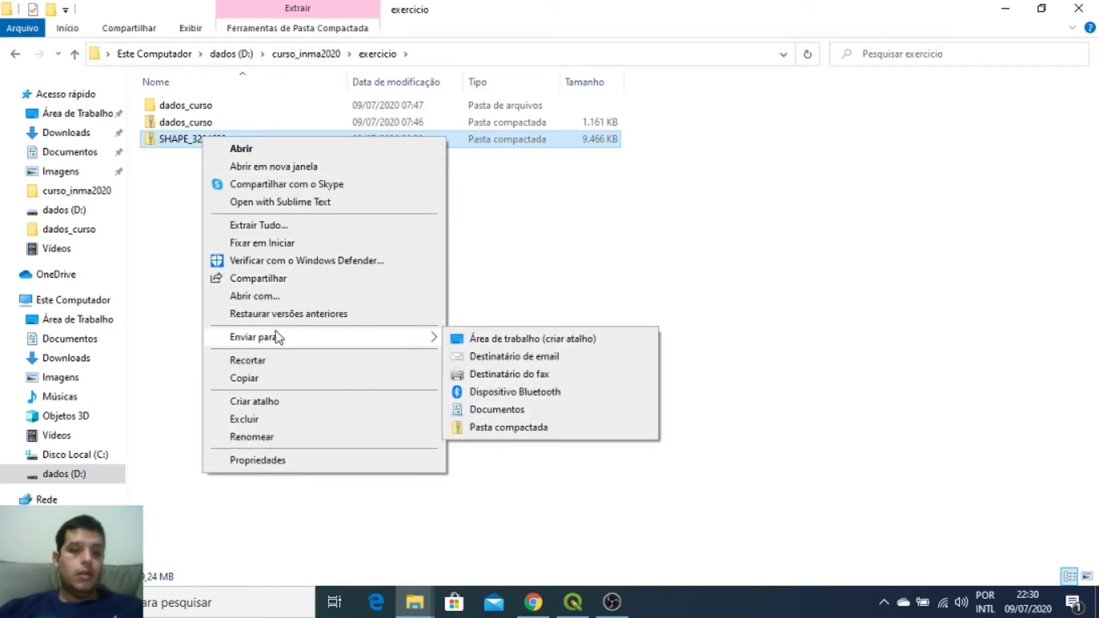
click(297, 231)
click(701, 457)
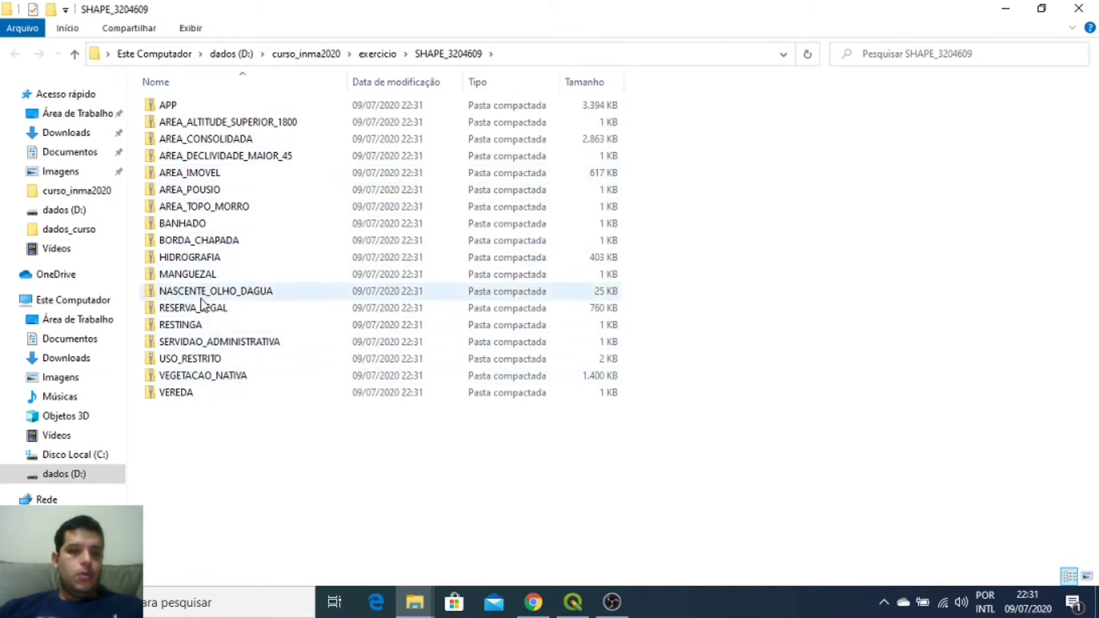
Step: Select the AREA_IMOVEL, HIDROGRAFIA, NASCENTE_OLHO_DAGUA, RESERVA_LEGAL, VEGETACAO_NATIVA and APP archives
click(207, 174)
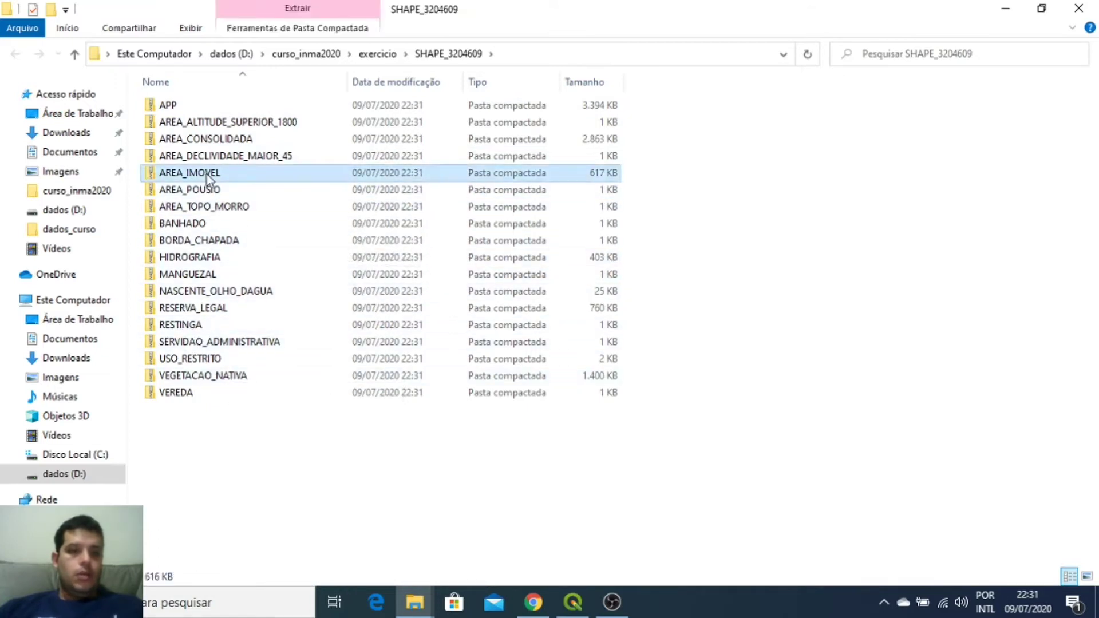
ctrl+click(292, 260)
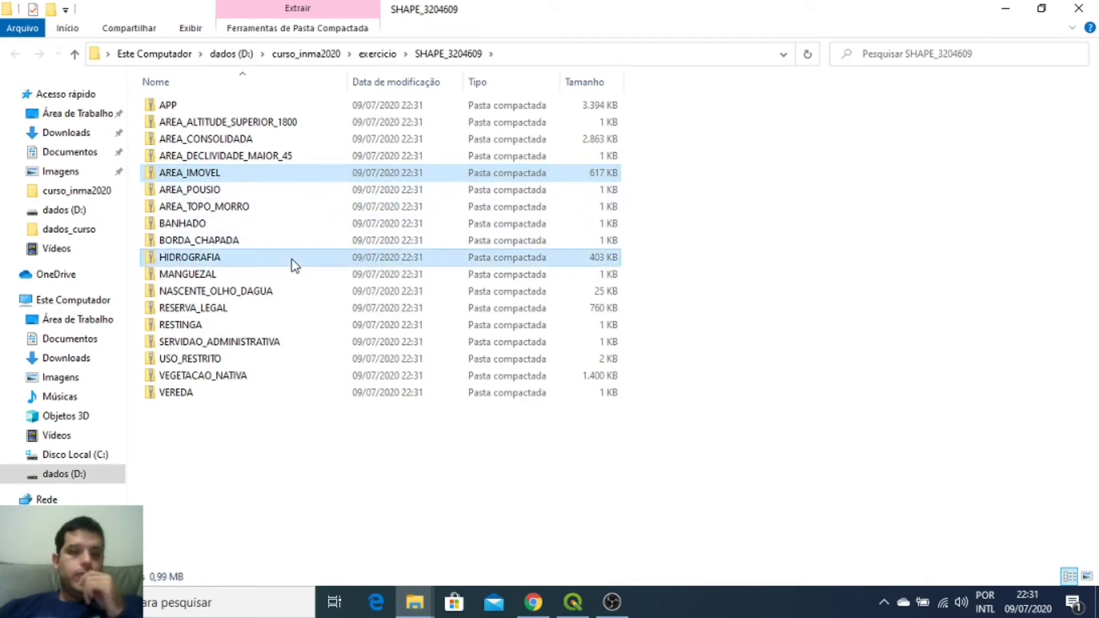
ctrl+click(230, 293)
ctrl+click(226, 316)
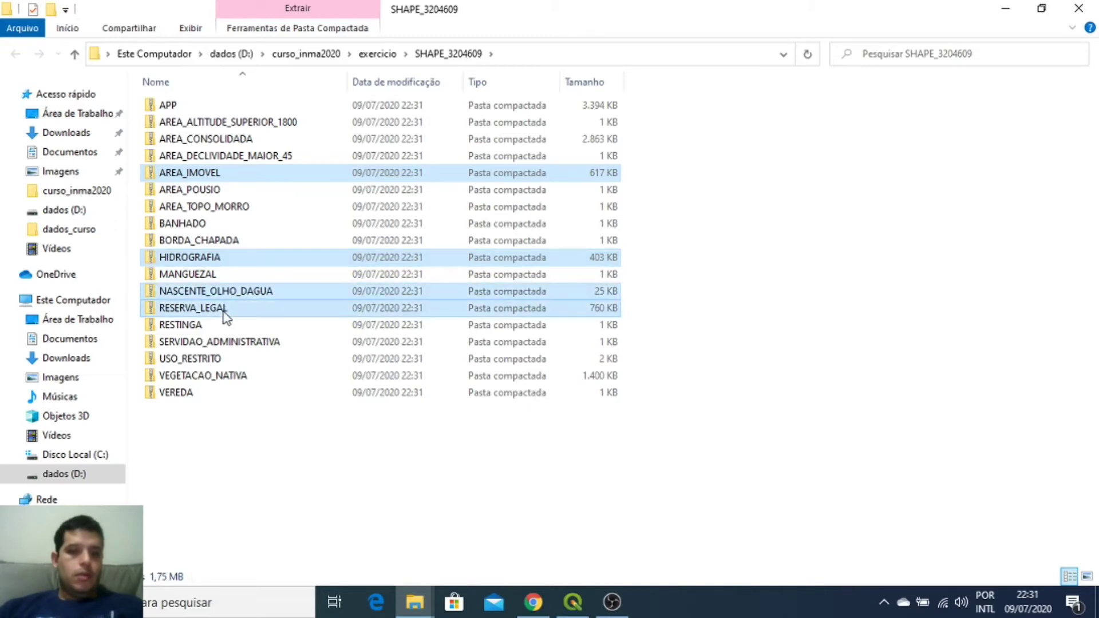
ctrl+click(222, 379)
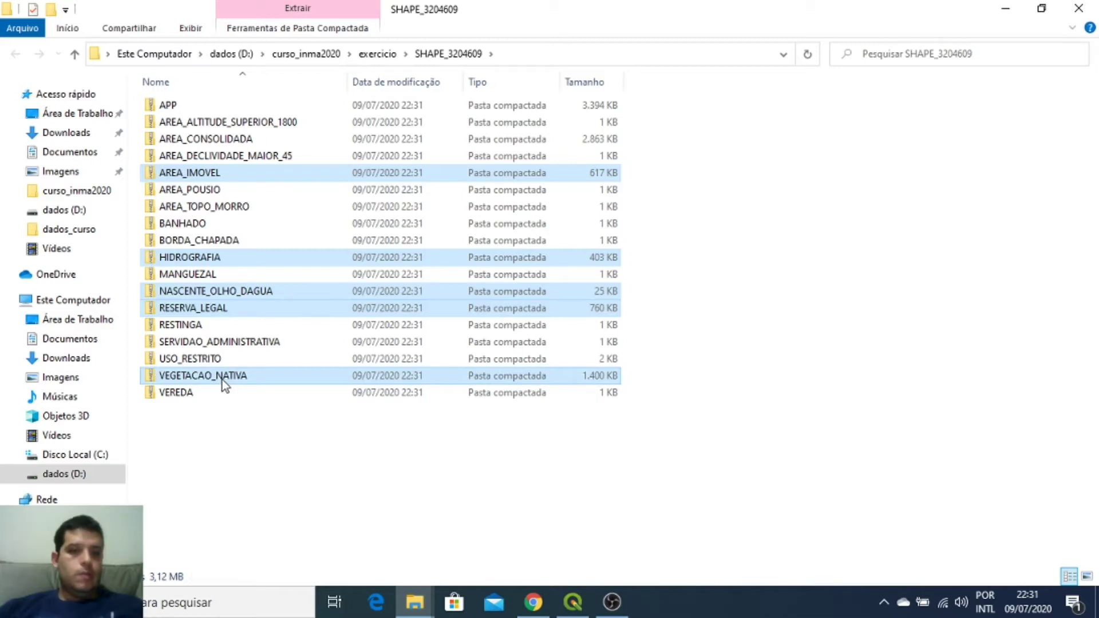
ctrl+click(194, 104)
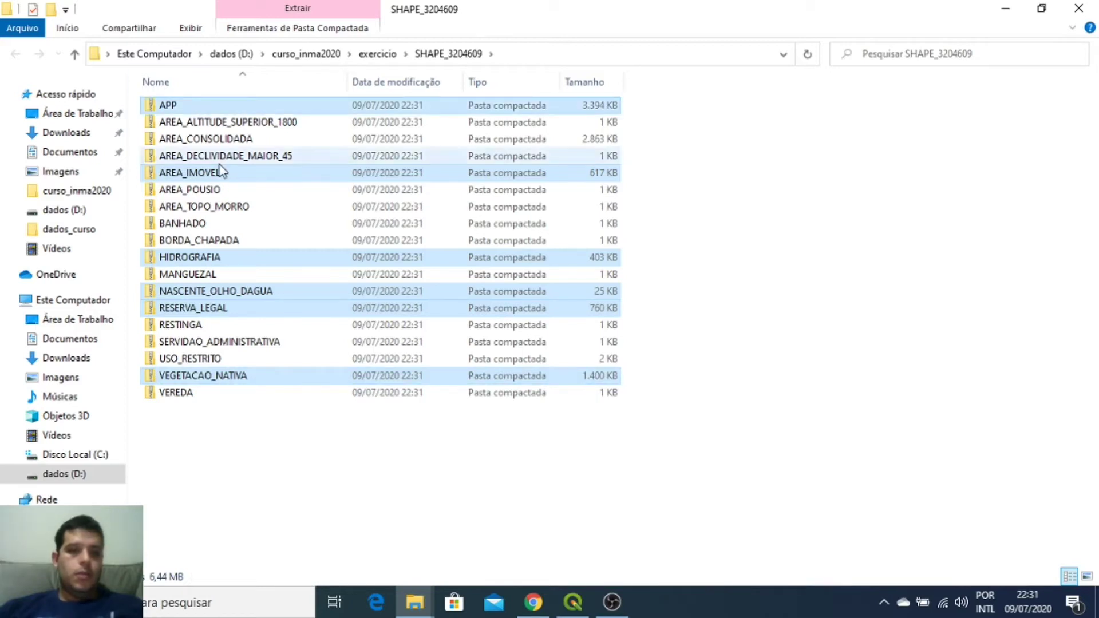
right_click(219, 163)
Step: Reselect APP, AREA_IMOVEL, NASCENTE_OLHO_DAGUA, RESERVA_LEGAL and VEGETACAO_NATIVA, leaving out HIDROGRAFIA
click(208, 107)
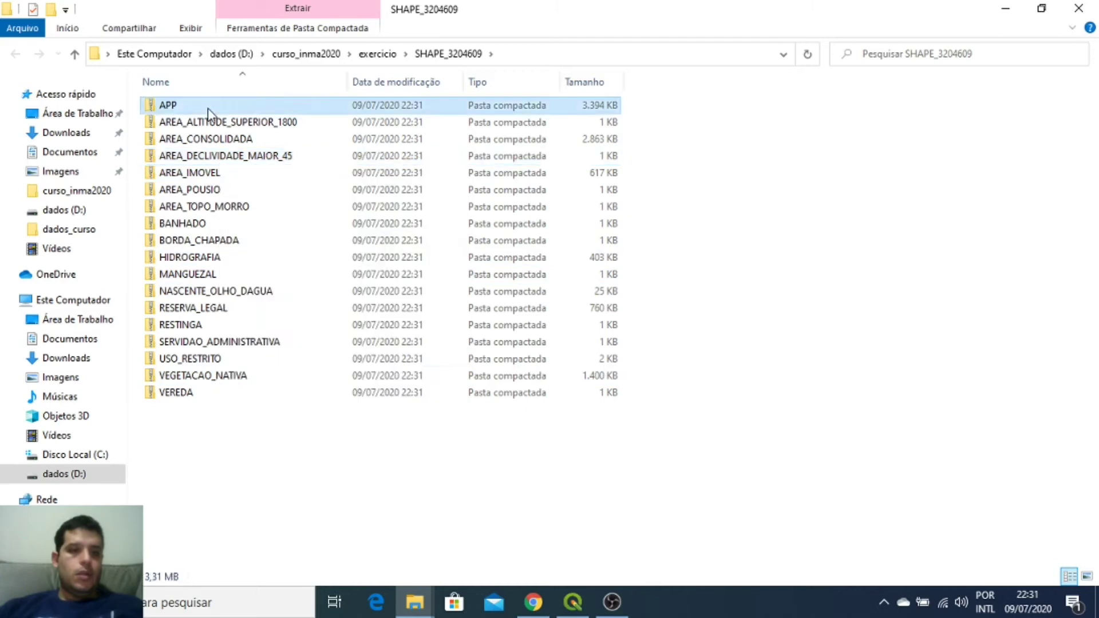
ctrl+click(211, 171)
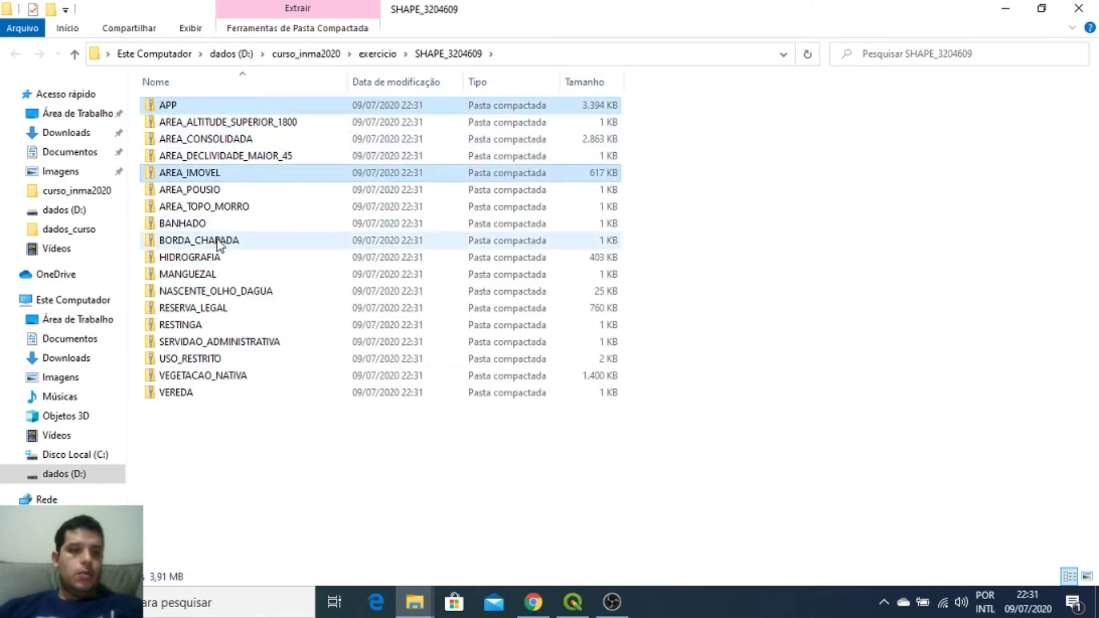
ctrl+click(211, 258)
ctrl+click(210, 292)
ctrl+click(200, 259)
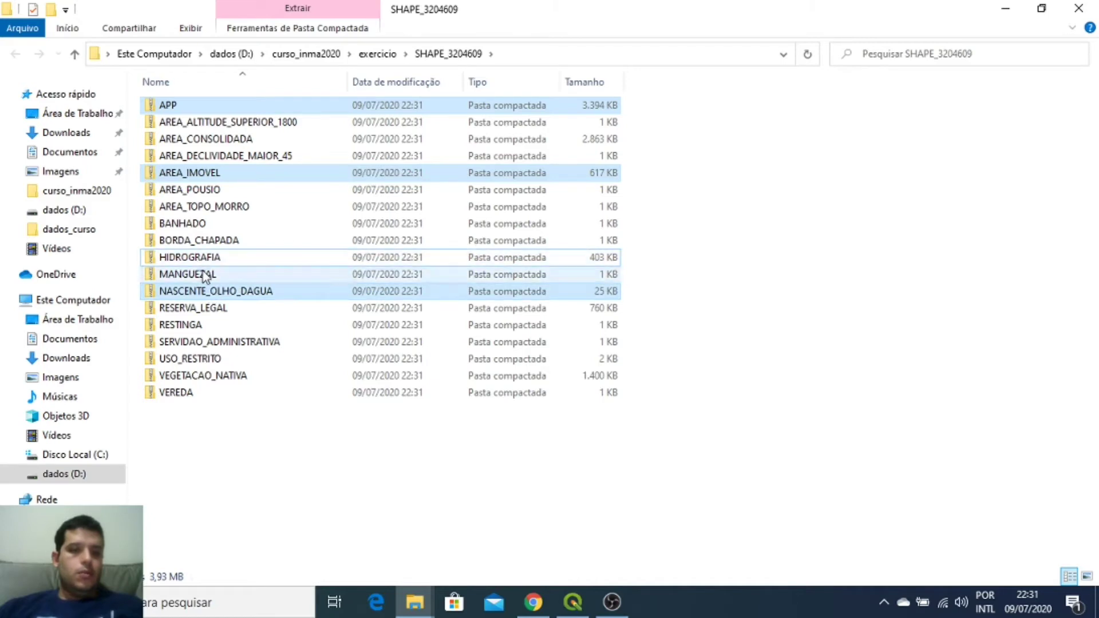
ctrl+click(210, 308)
ctrl+click(208, 377)
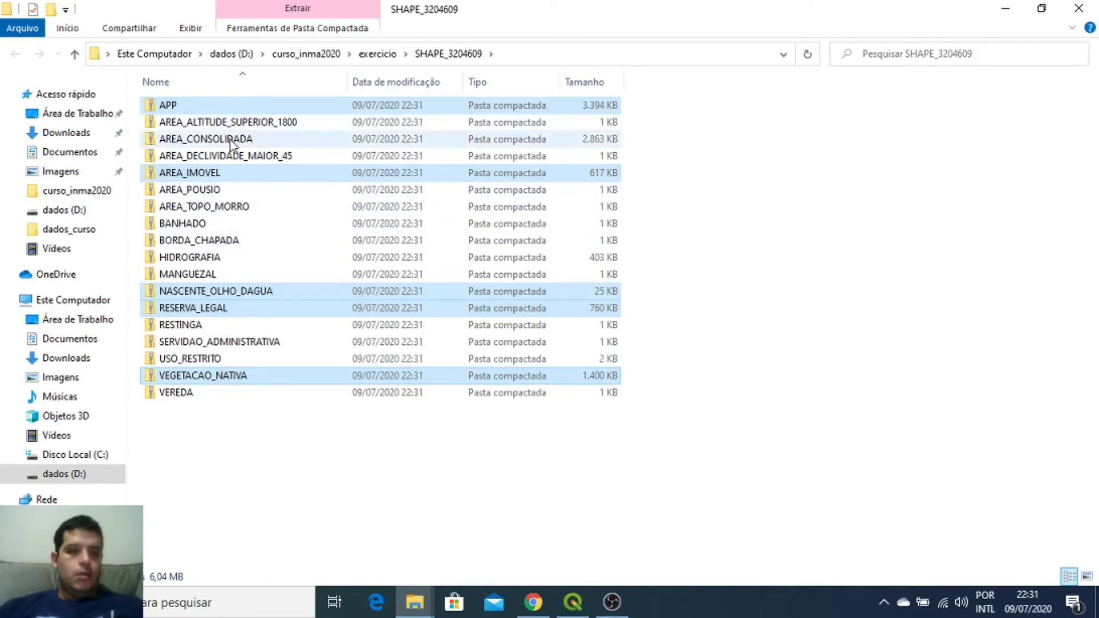
Step: Extract the spring files directly into the shapefile folder, removing the subfolder from the destination path
right_click(260, 298)
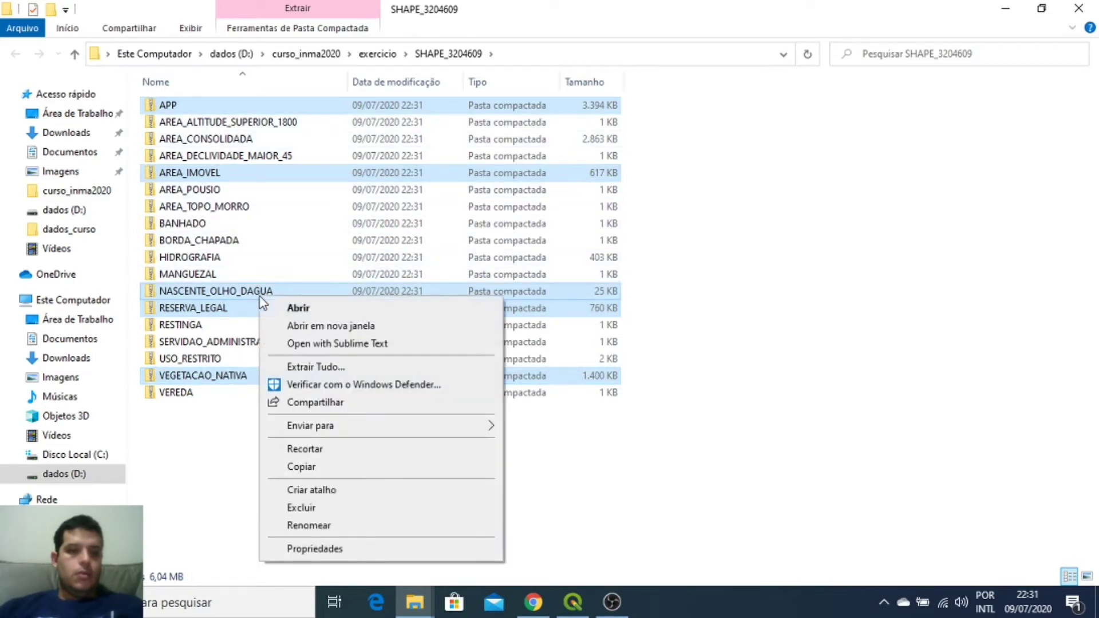
click(395, 366)
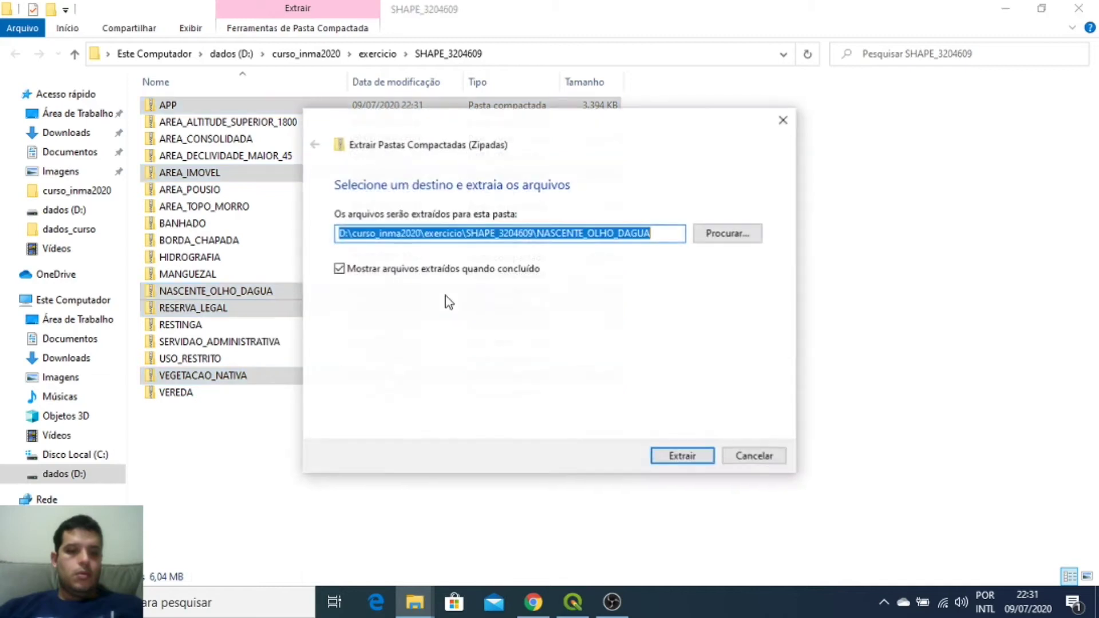
drag(660, 235, 538, 236)
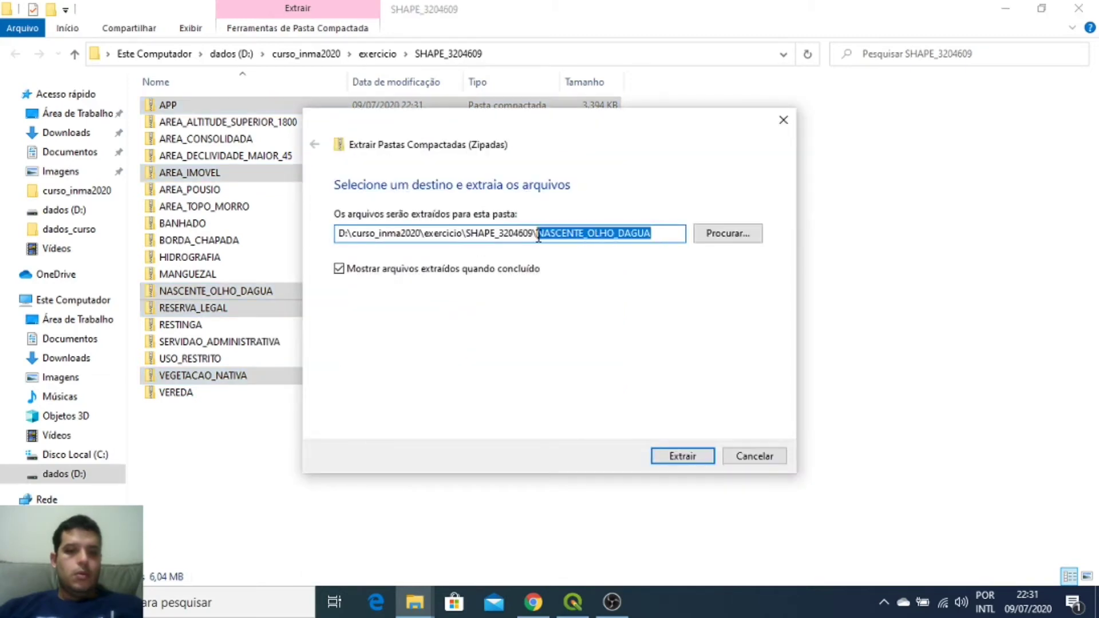
key(BackSpace)
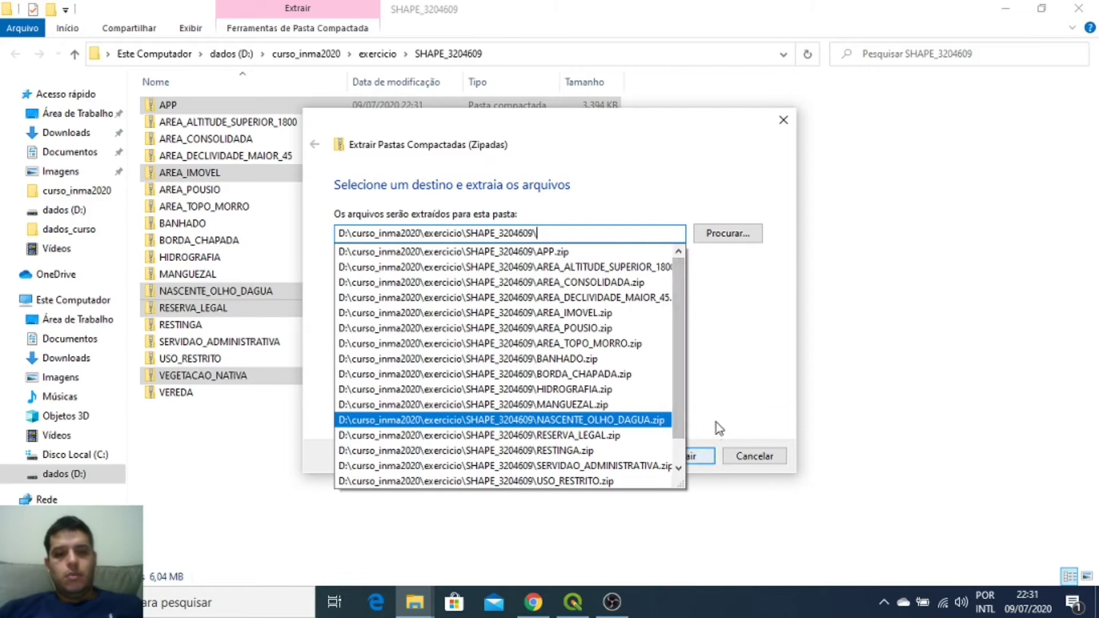
click(716, 428)
click(704, 456)
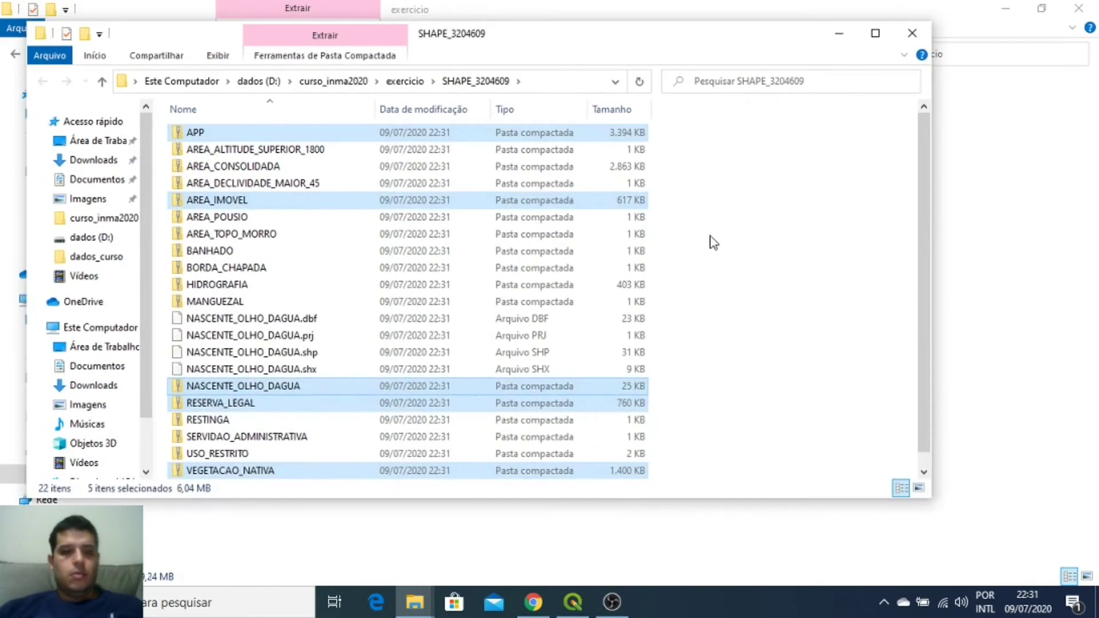
Step: Permanently delete the four extracted NASCENTE_OLHO_DAGUA .dbf, .prj, .shp and .shx files
double_click(658, 35)
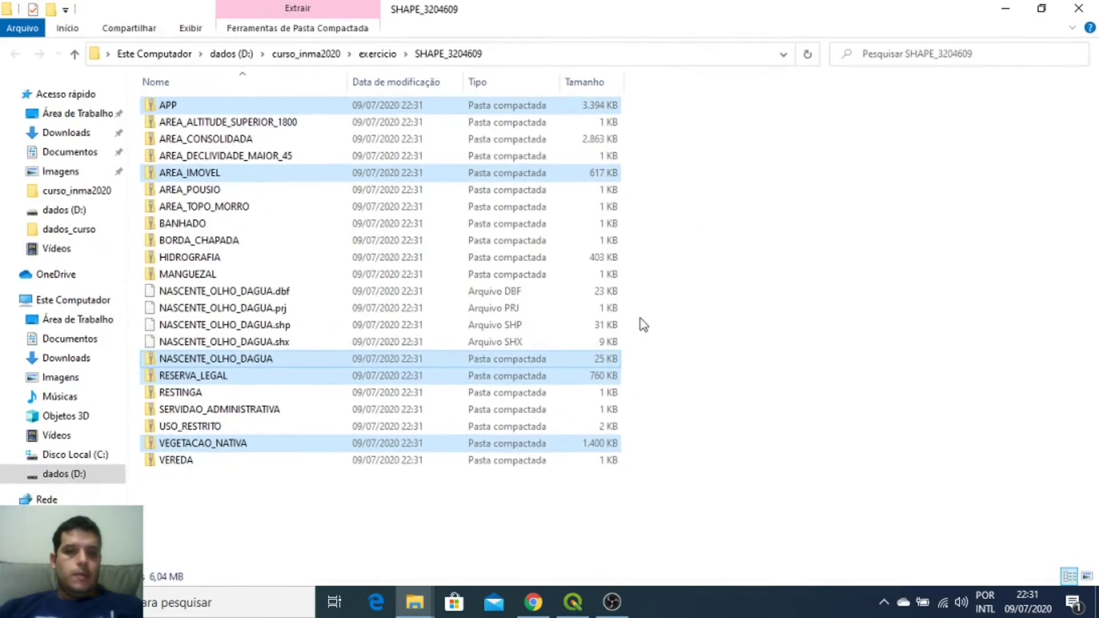
click(443, 541)
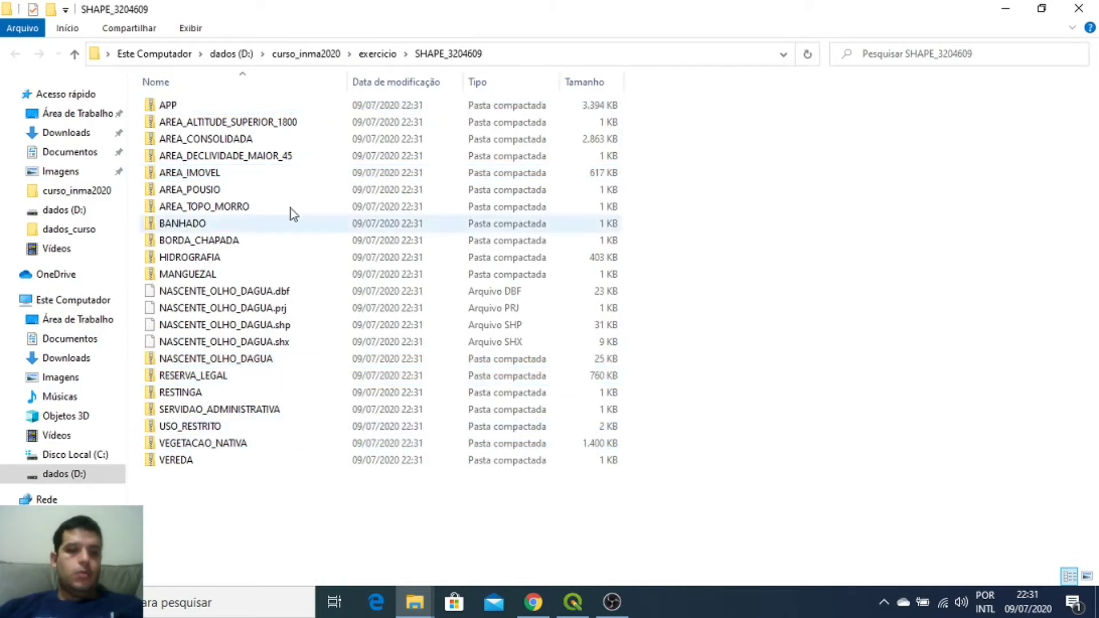
click(228, 292)
shift+click(231, 342)
key(shift+Delete)
key(Return)
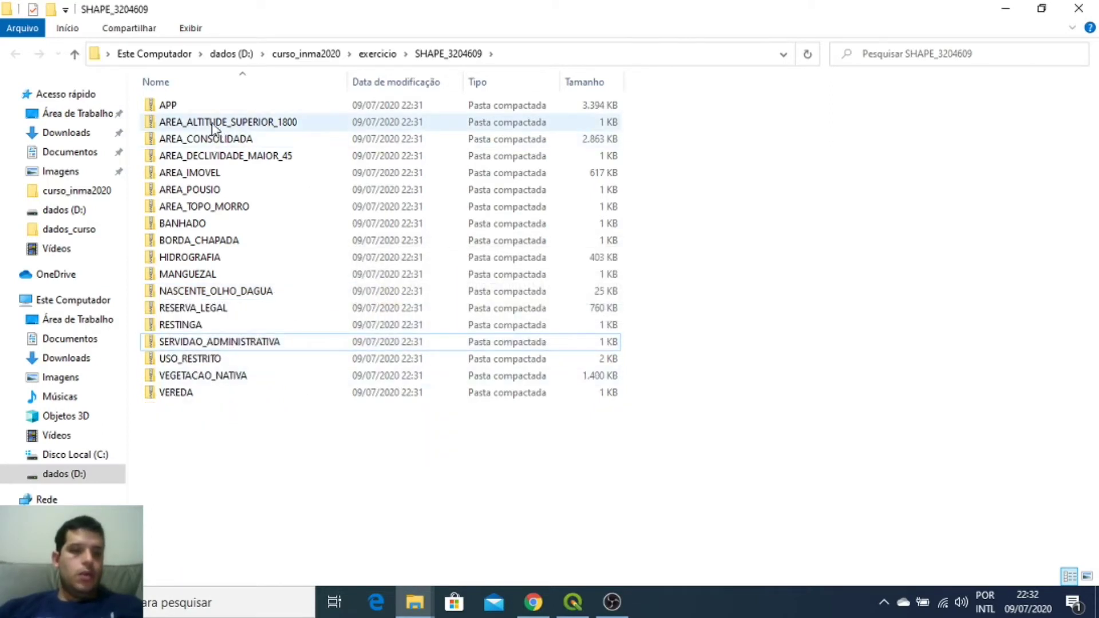
Step: Drag the APP, AREA_IMOVEL, NASCENTE_OLHO_DAGUA, RESERVA_LEGAL and VEGETACAO_NATIVA zips onto QGIS
click(169, 105)
ctrl+click(198, 173)
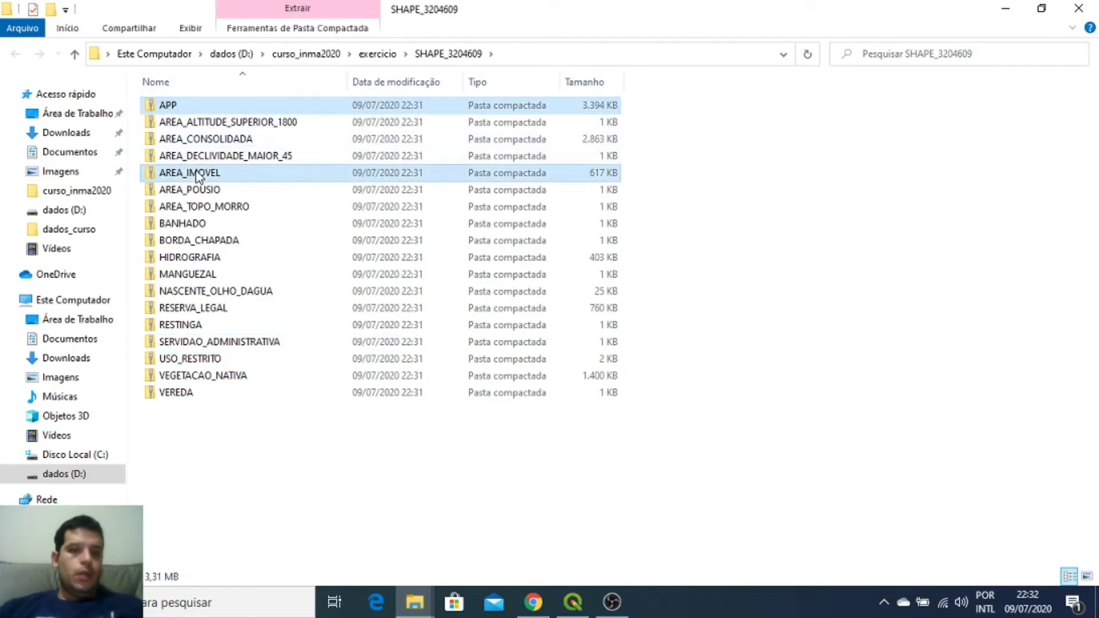
ctrl+click(255, 293)
ctrl+click(243, 304)
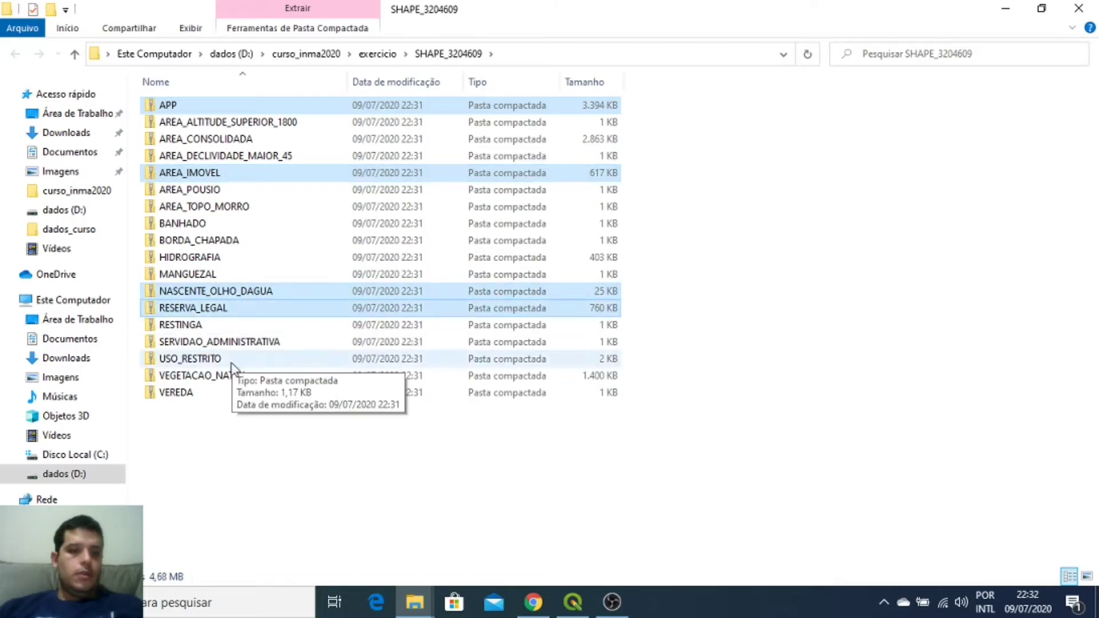
ctrl+click(229, 382)
drag(190, 379, 97, 503)
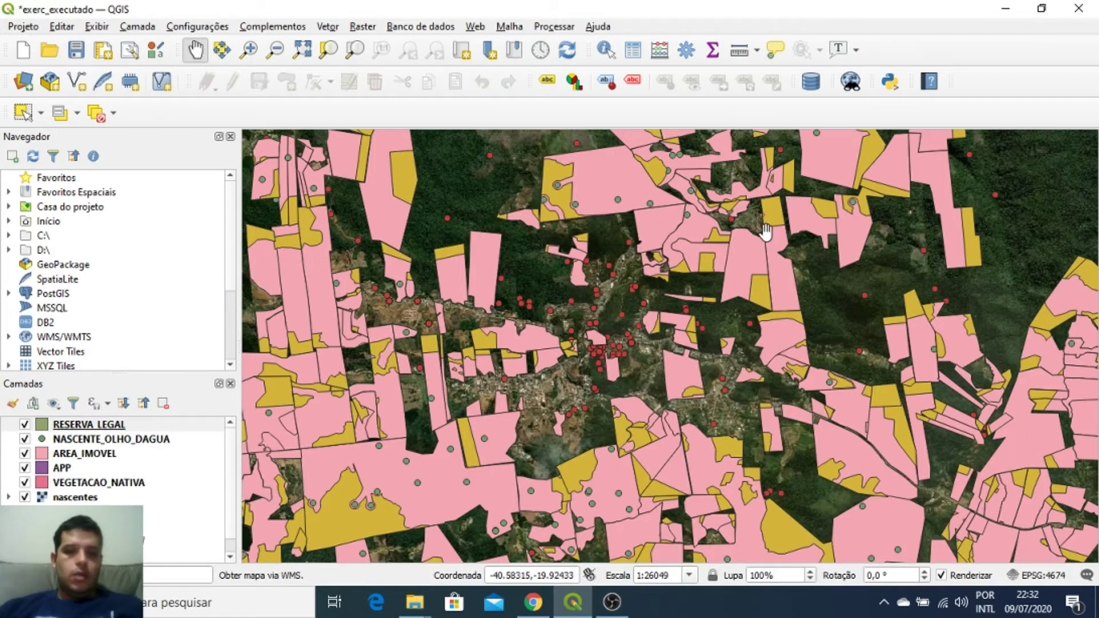
Step: Hide the RESERVA_LEGAL, NASCENTE_OLHO_DAGUA, AREA_IMOVEL, APP, VEGETACAO_NATIVA and nascentes layers
scroll(762, 209, down, 3)
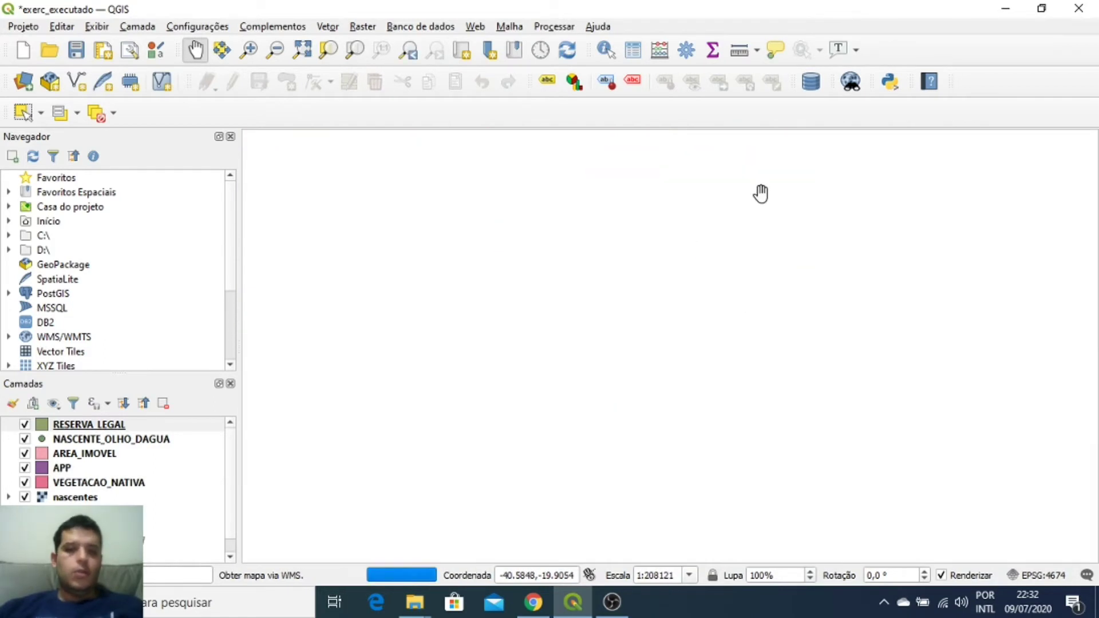
scroll(694, 245, up, 2)
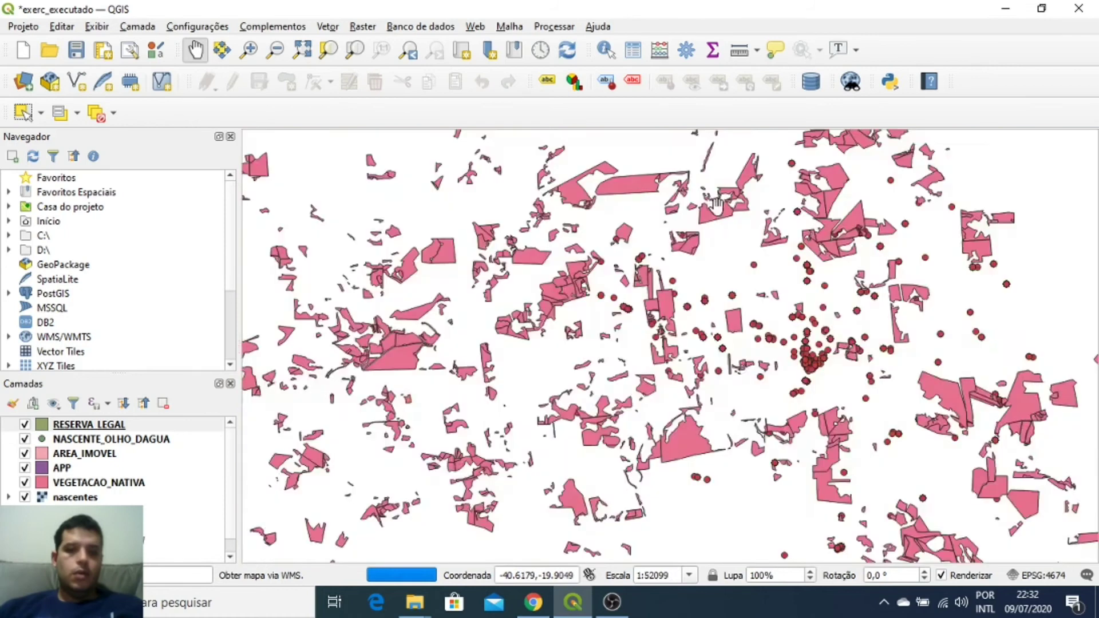
click(25, 424)
click(25, 438)
click(25, 453)
click(25, 468)
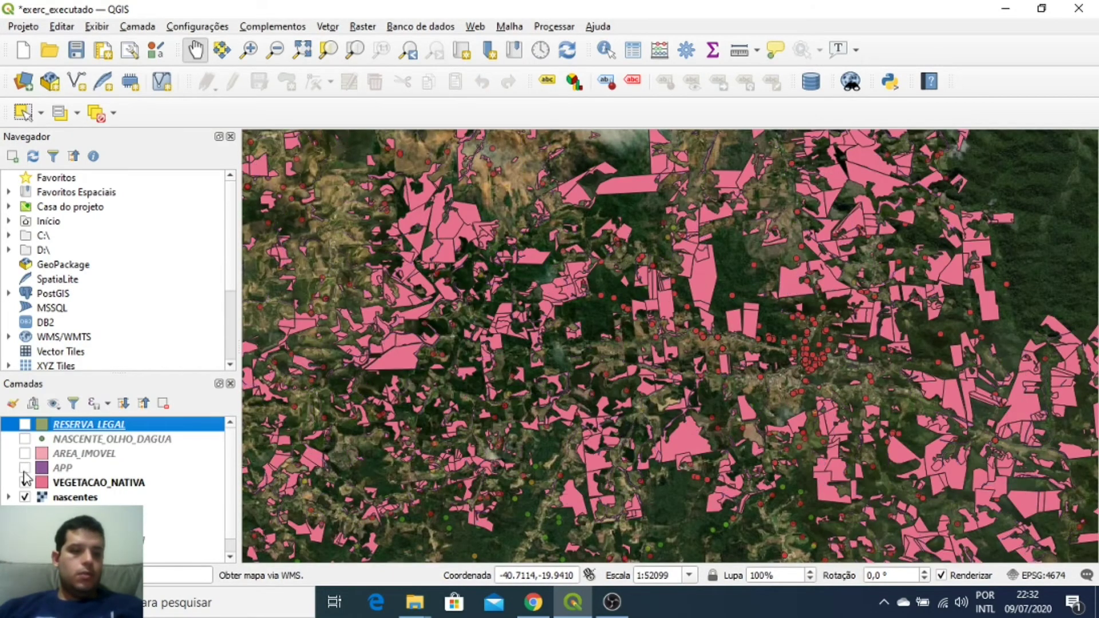
click(25, 483)
click(24, 497)
click(24, 483)
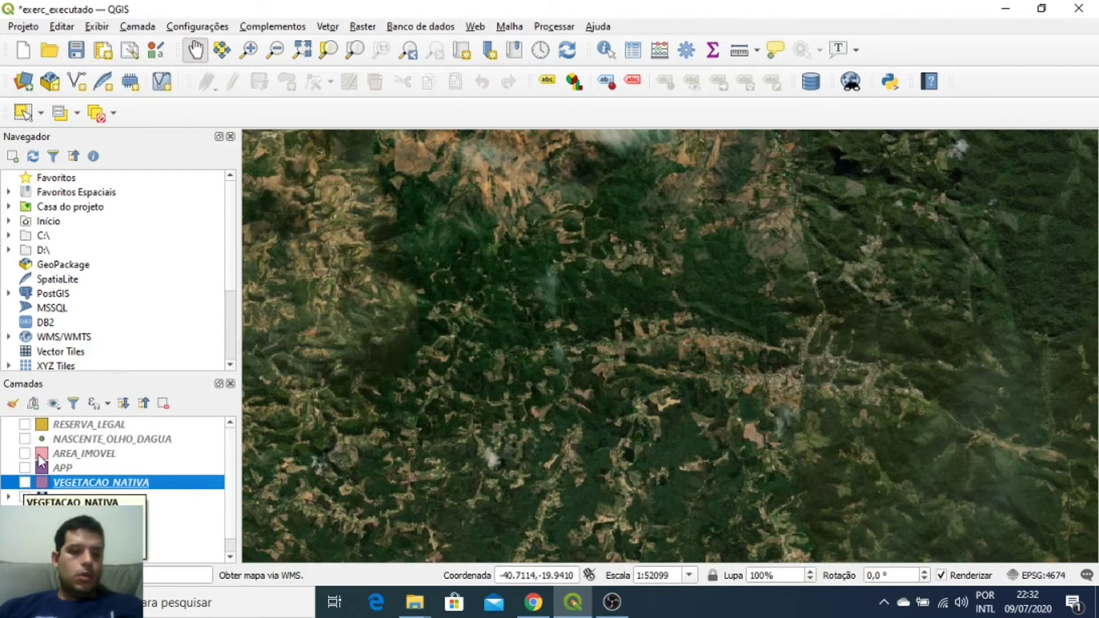
Step: Turn AREA_IMOVEL back on and pan the map north to reveal more parcels
click(118, 455)
click(24, 454)
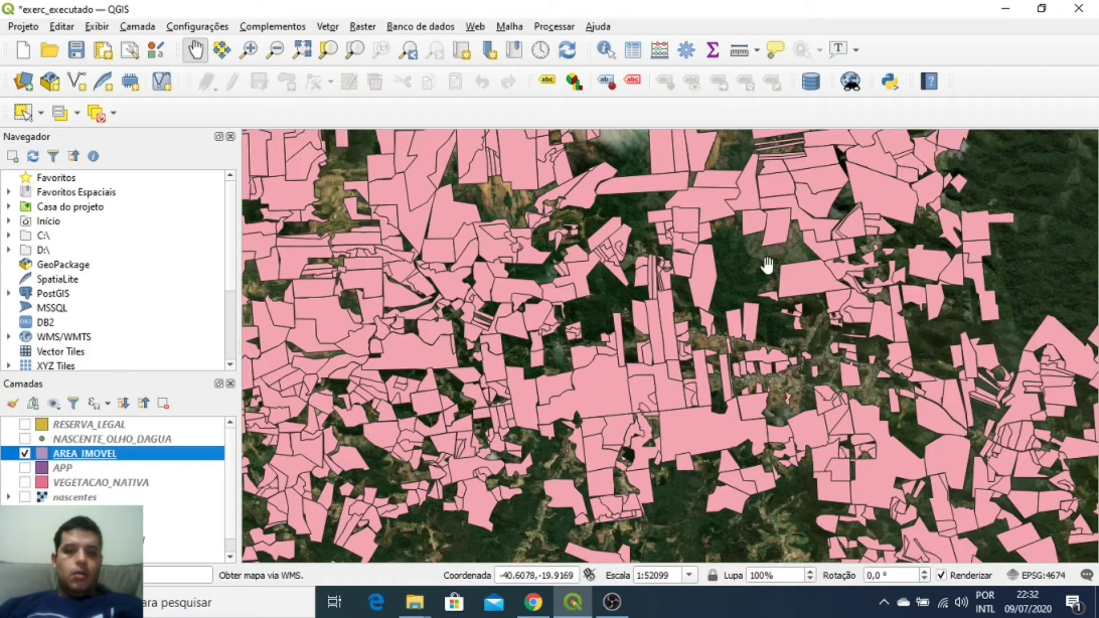
scroll(743, 166, up, 3)
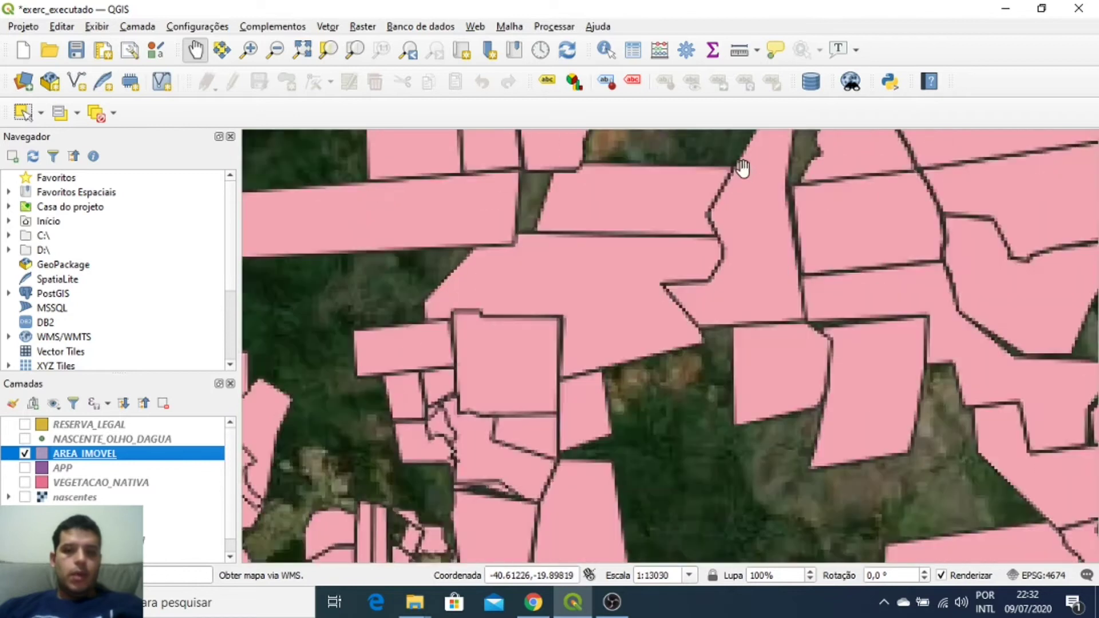
scroll(803, 250, down, 4)
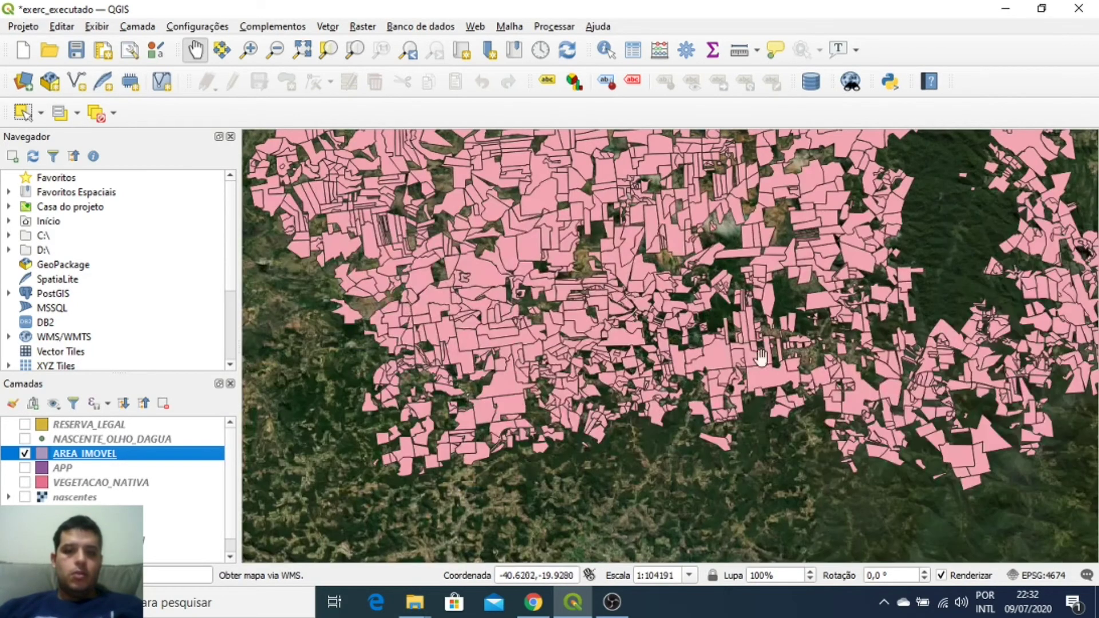
drag(698, 346, 702, 459)
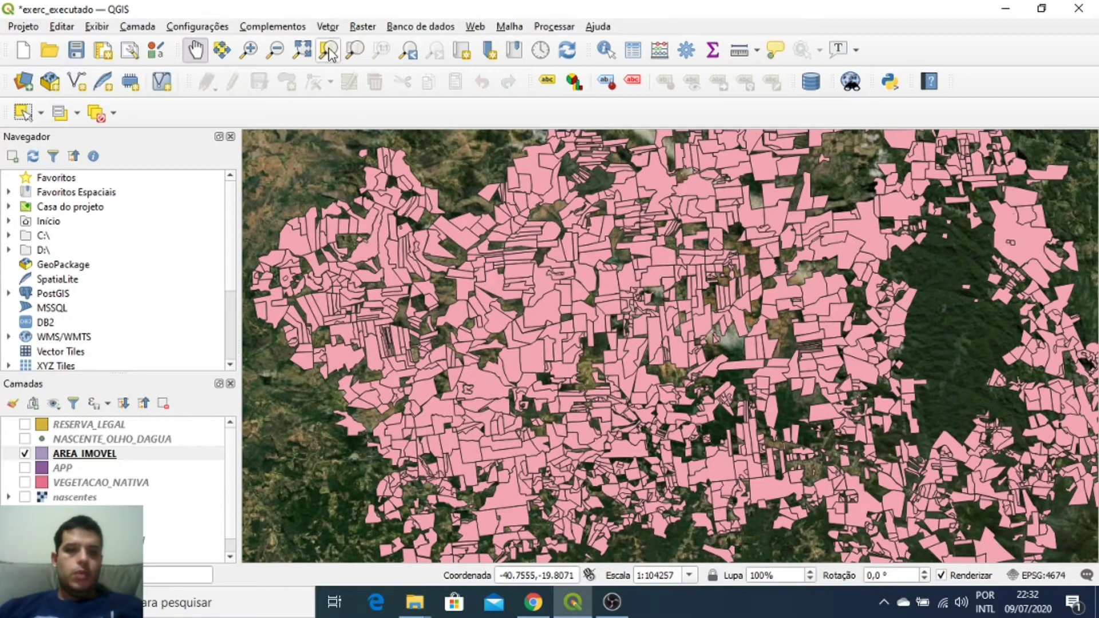
Step: Rectangle-select parcels around the map centre, deselect them, then open Select Features by Value
click(22, 114)
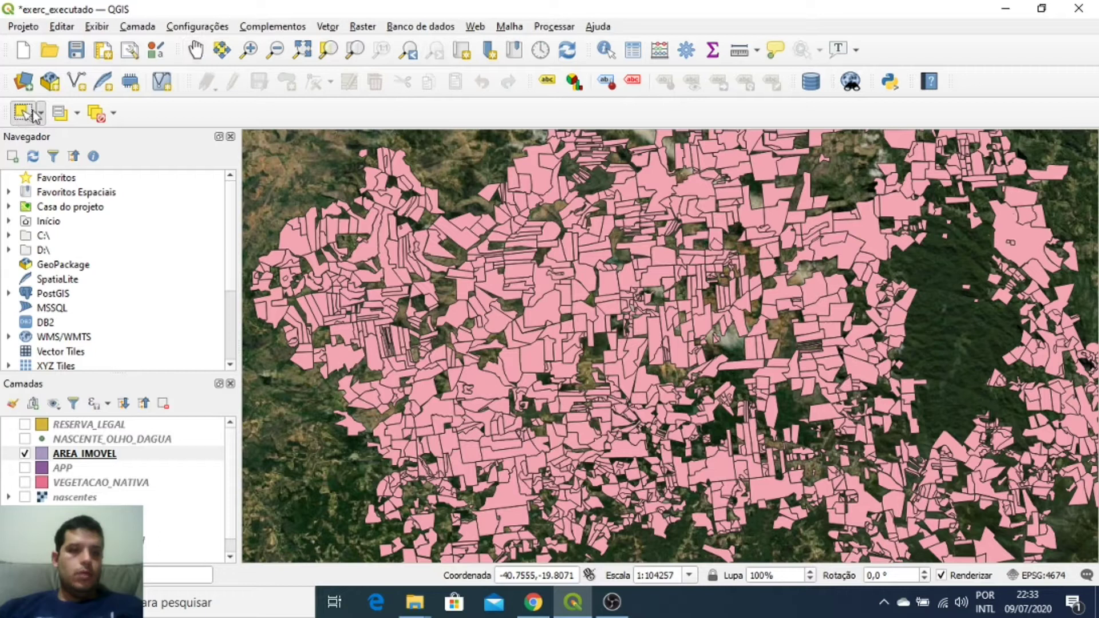
drag(468, 197, 702, 435)
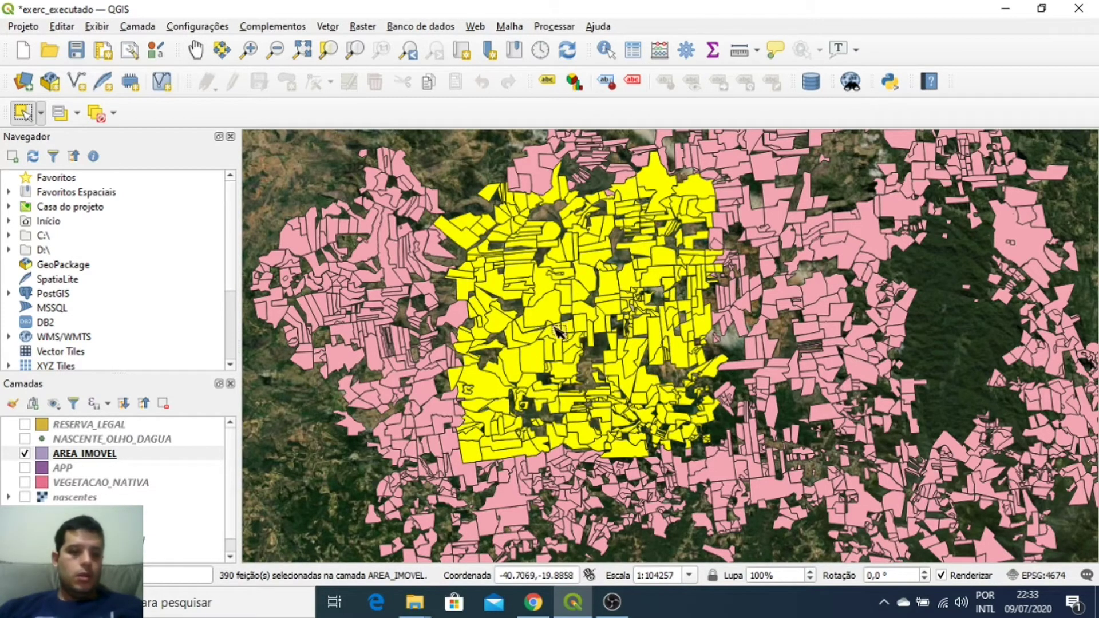
click(463, 164)
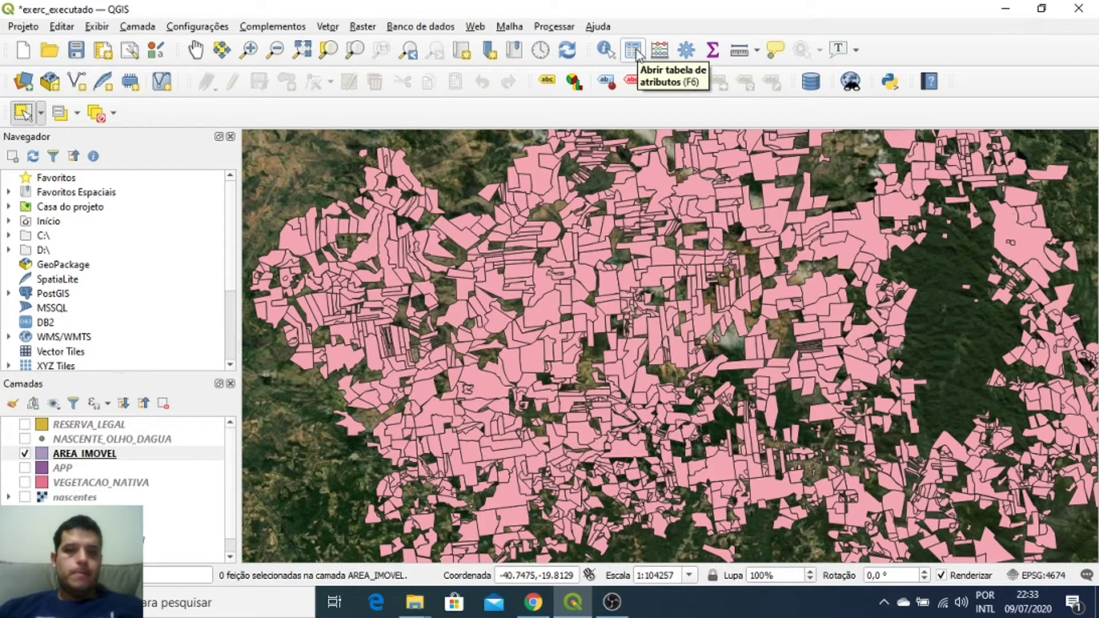
click(60, 115)
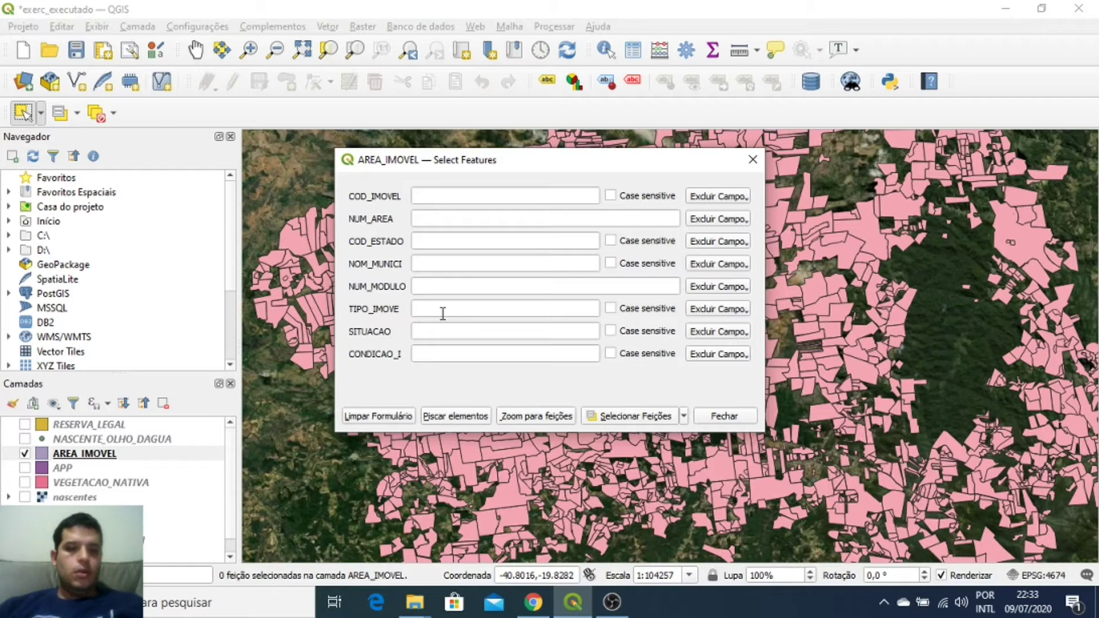
Step: Try different NUM_AREA comparison operators and values, running a trial selection
click(446, 220)
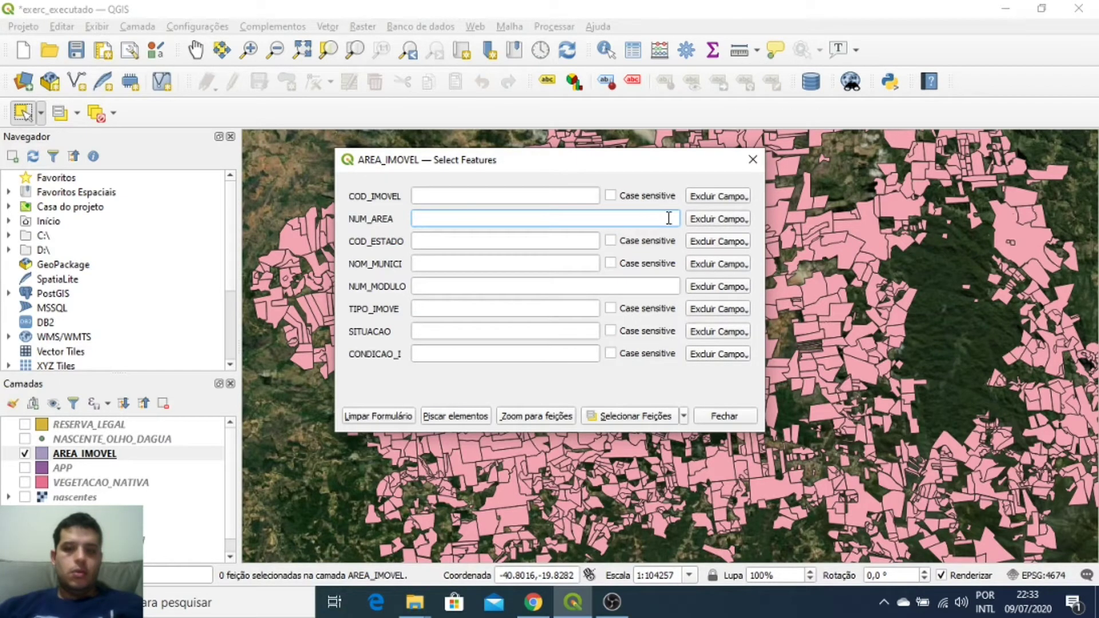
click(695, 220)
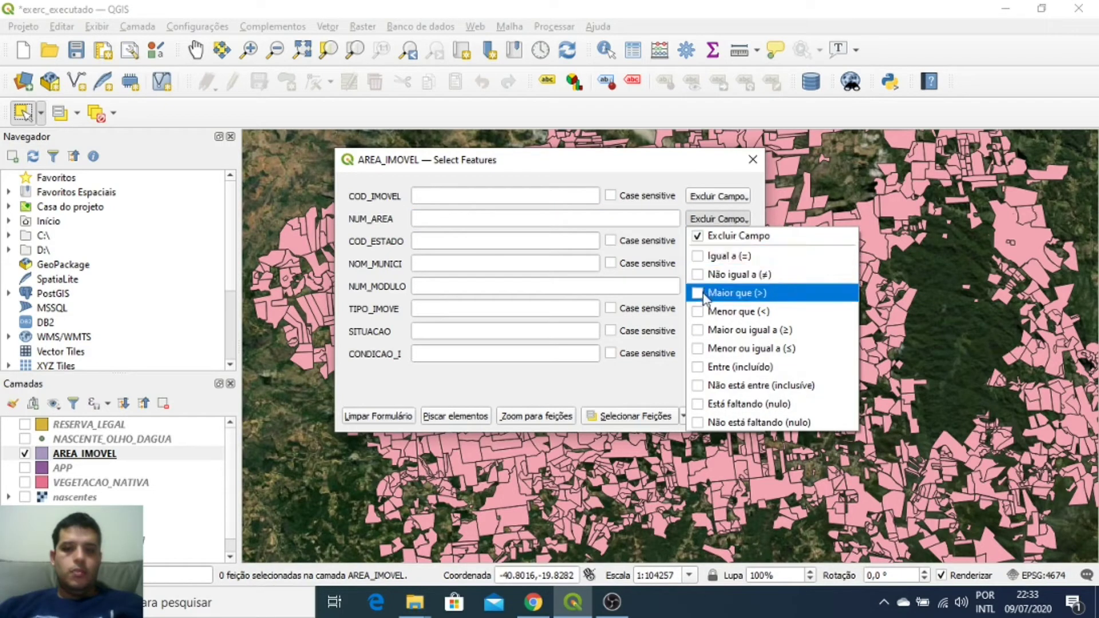
click(706, 312)
click(574, 220)
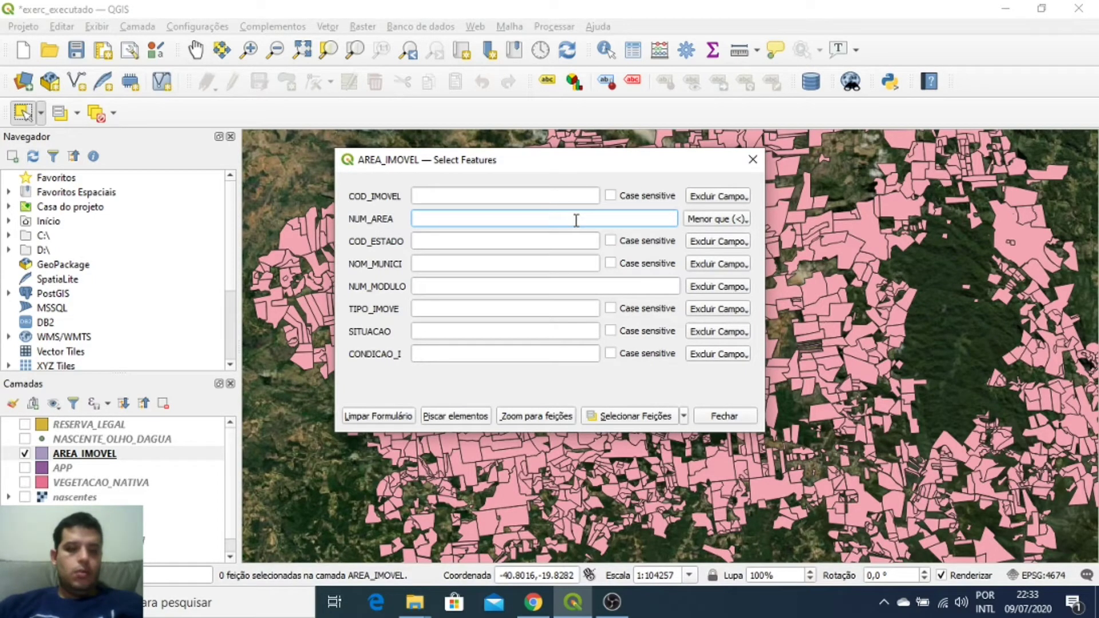
click(690, 222)
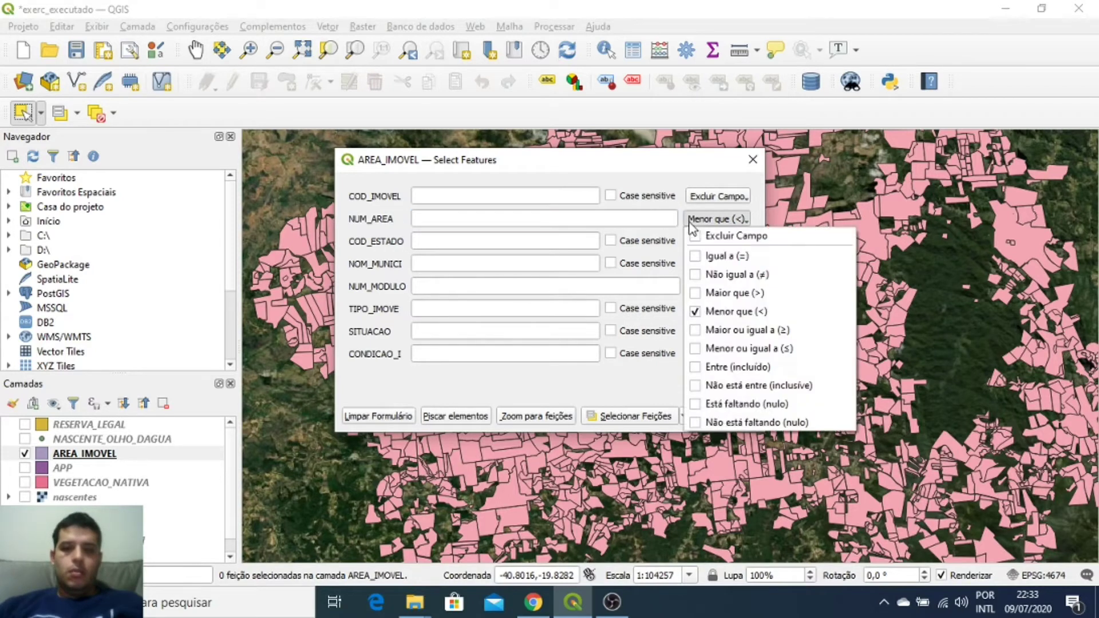
click(696, 315)
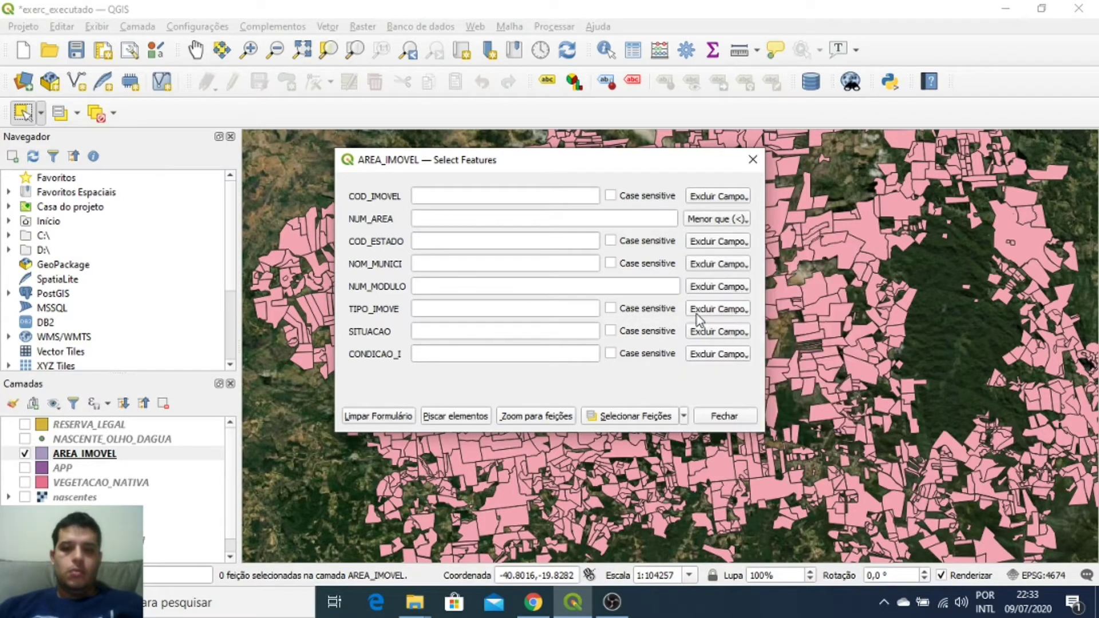
click(706, 224)
click(700, 293)
click(594, 218)
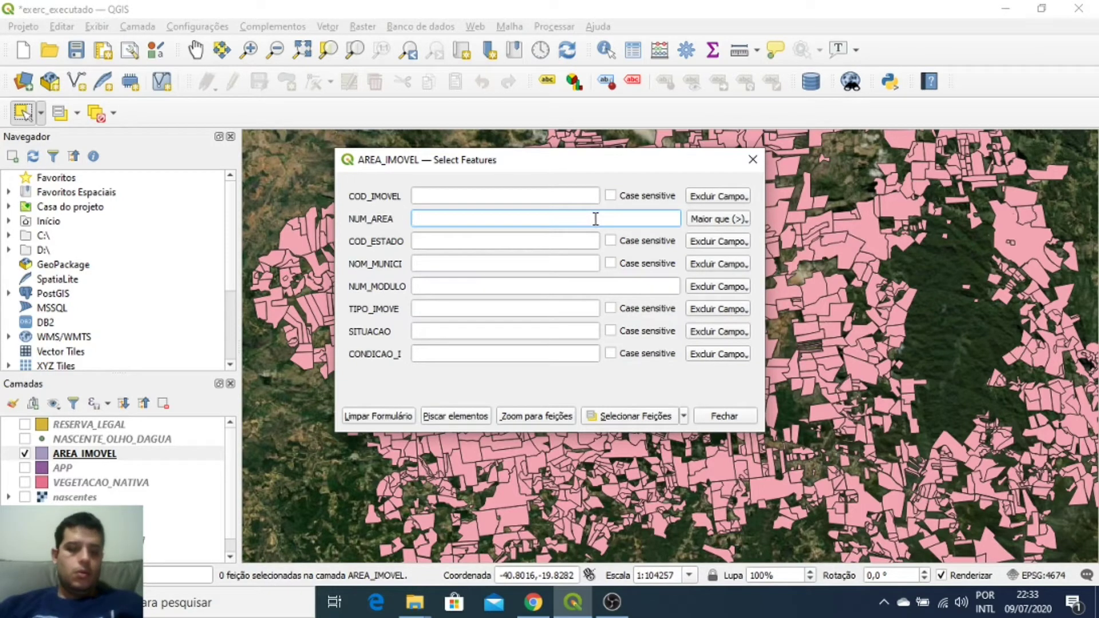
text(400)
key(BackSpace)
key(BackSpace)
key(BackSpace)
text(100)
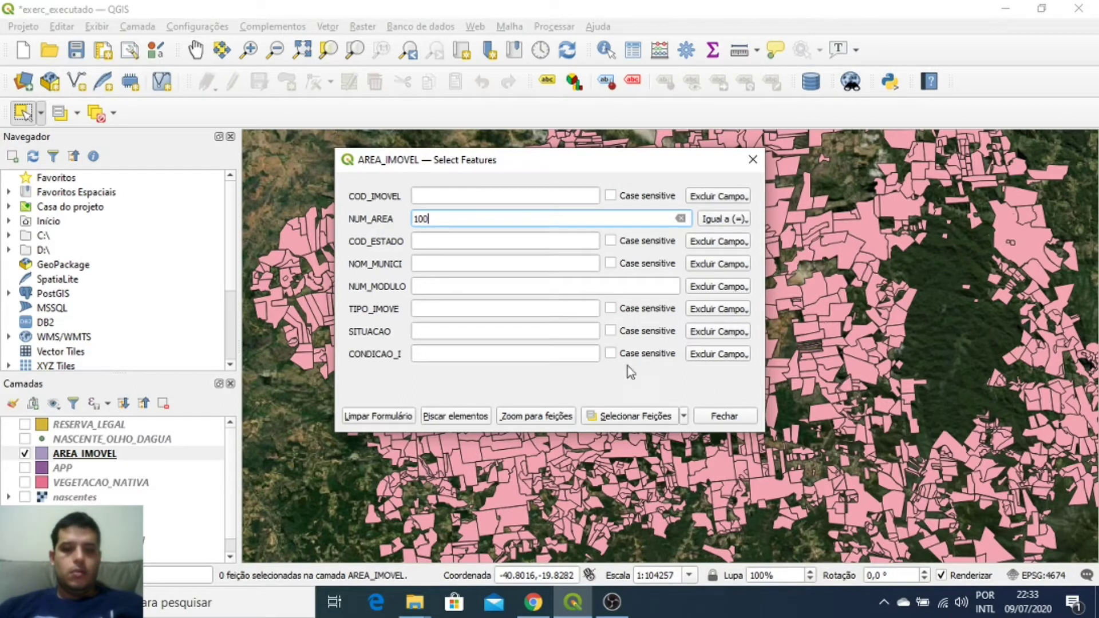
click(616, 420)
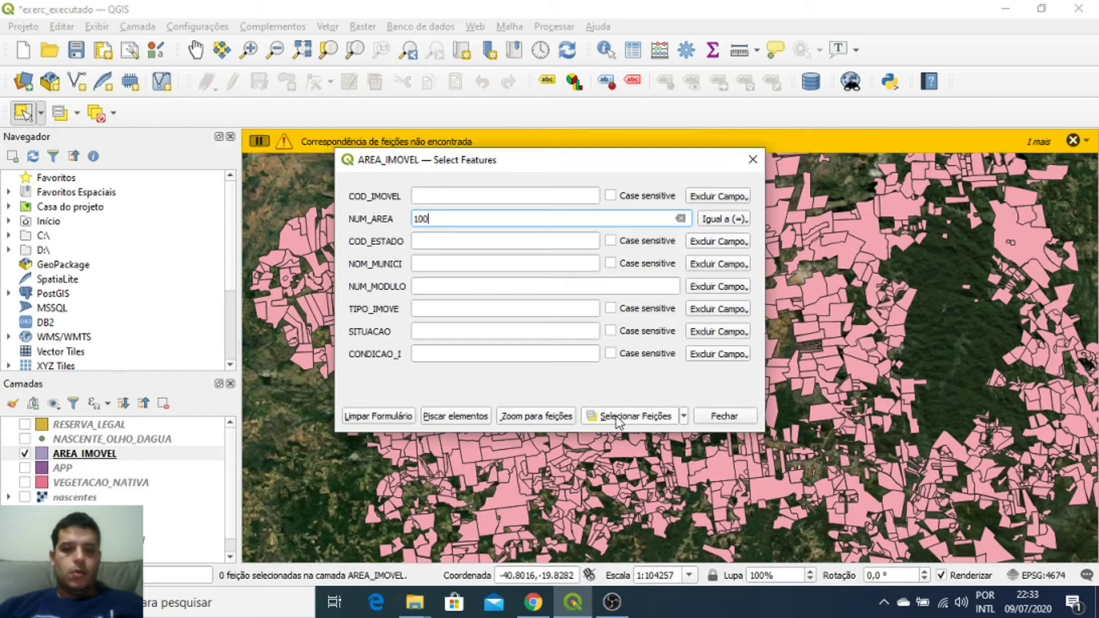
Step: Select parcels with NUM_AREA greater than 200, 12 in total, and close the form
double_click(422, 221)
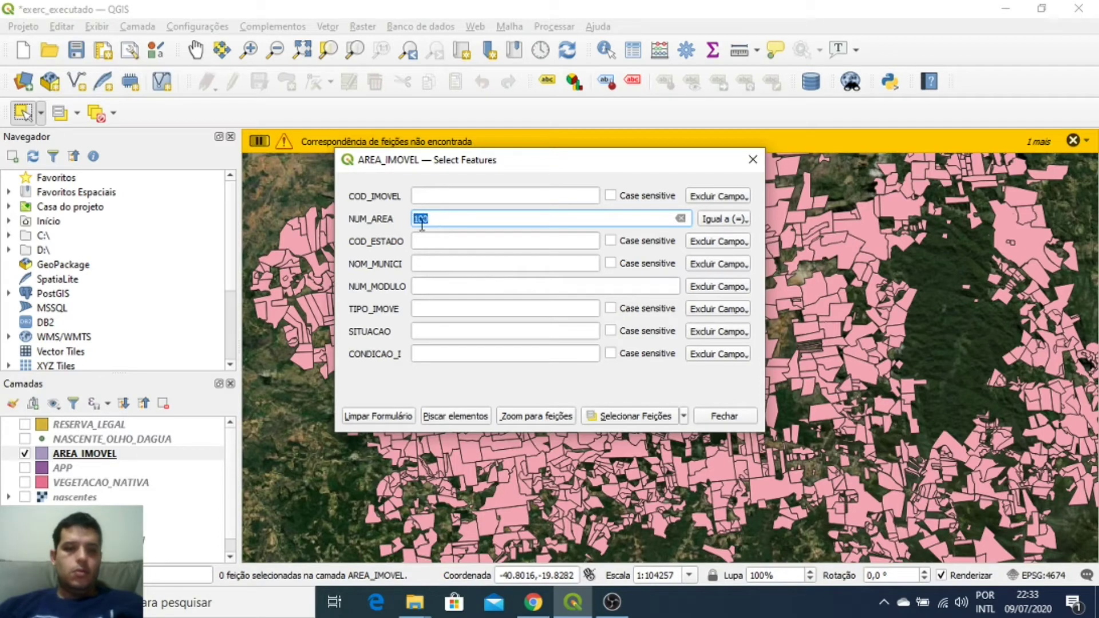
text(20)
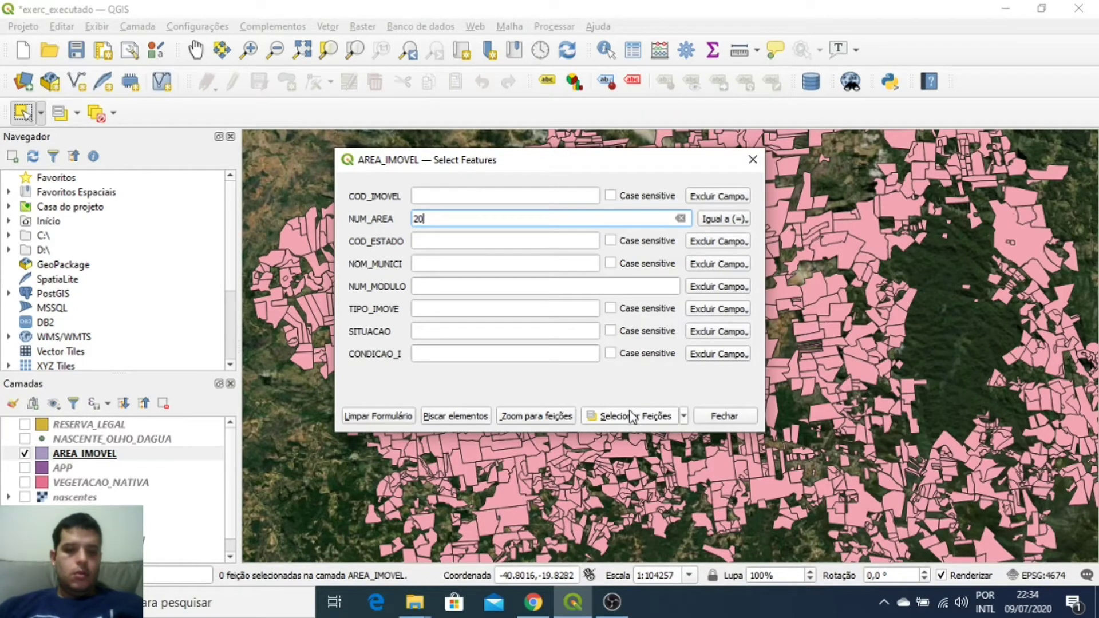
click(632, 416)
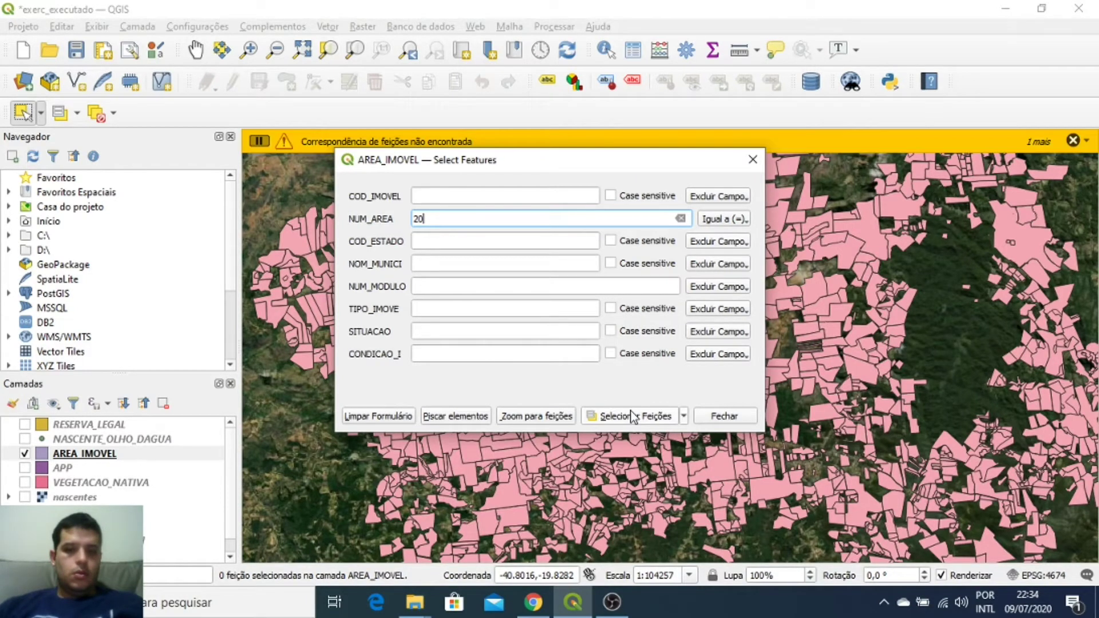
click(737, 220)
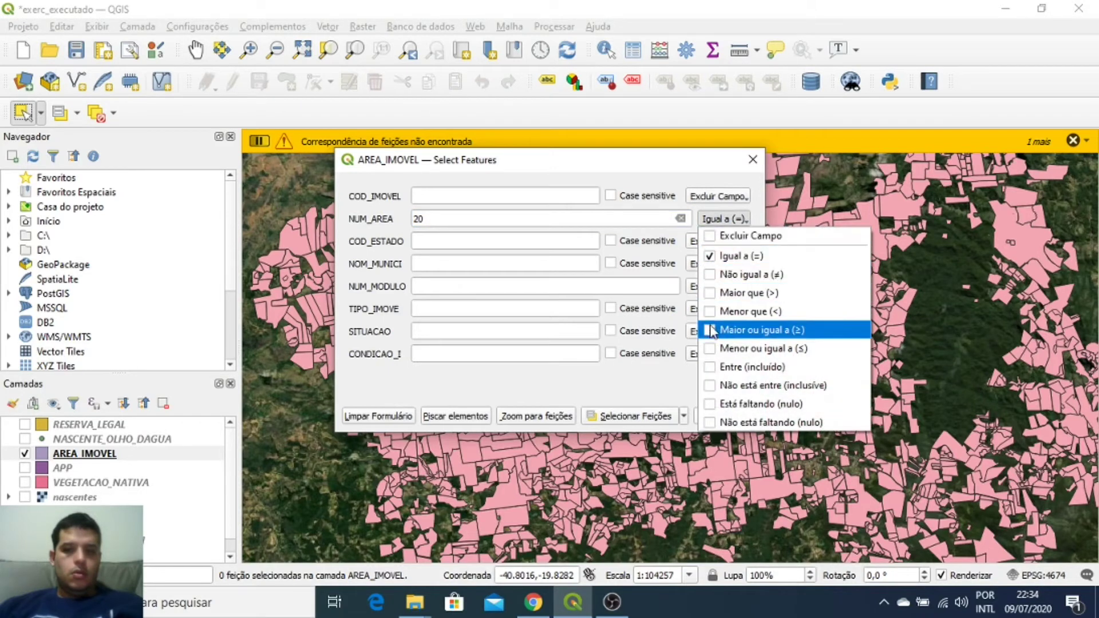
click(707, 293)
click(655, 417)
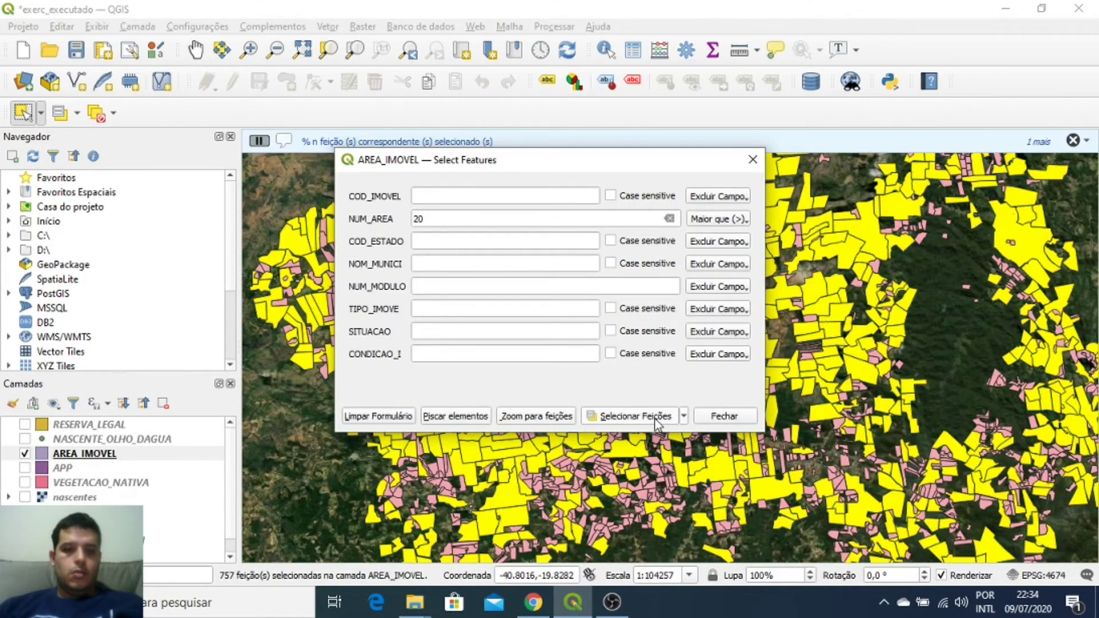
drag(452, 221, 390, 214)
text(200)
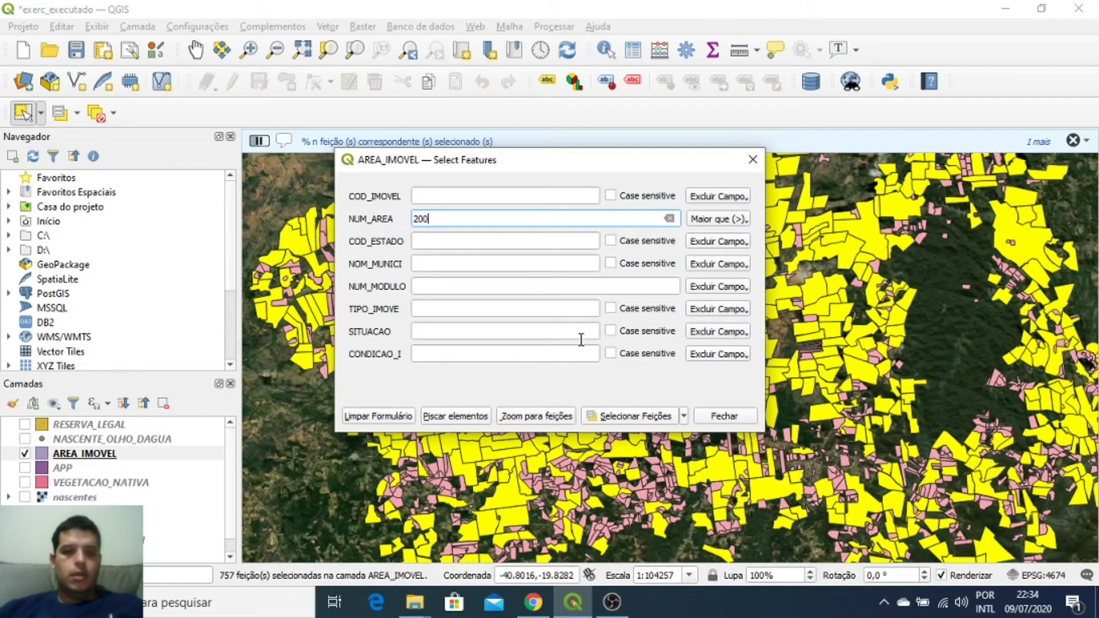
click(656, 419)
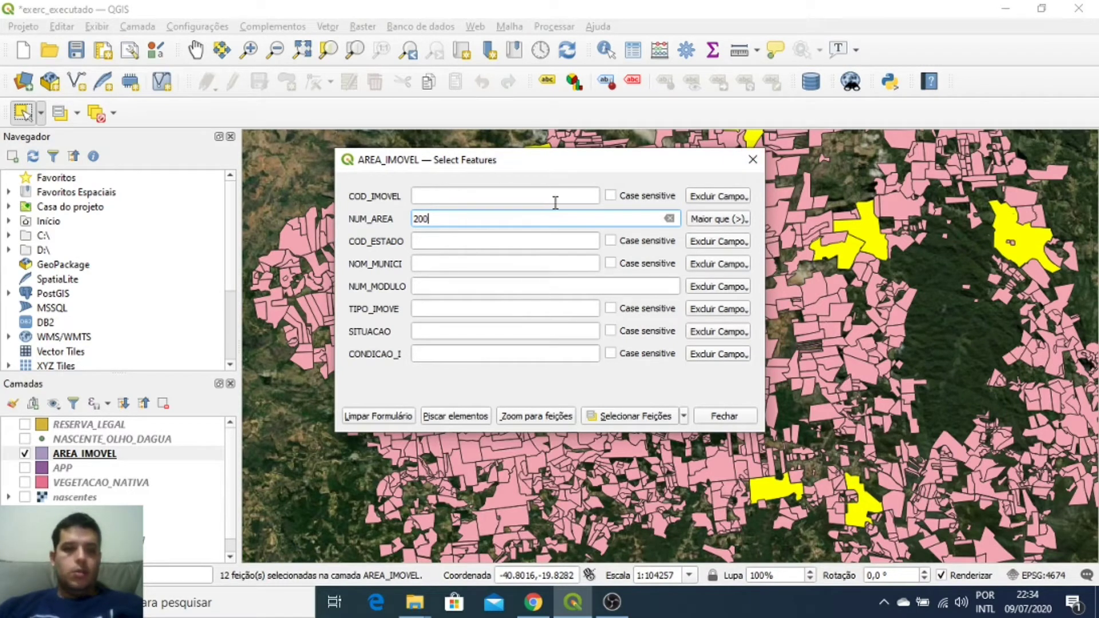
click(754, 161)
Step: Hide AREA_IMOVEL to inspect the orange points, then deselect features in all layers
scroll(581, 331, down, 1)
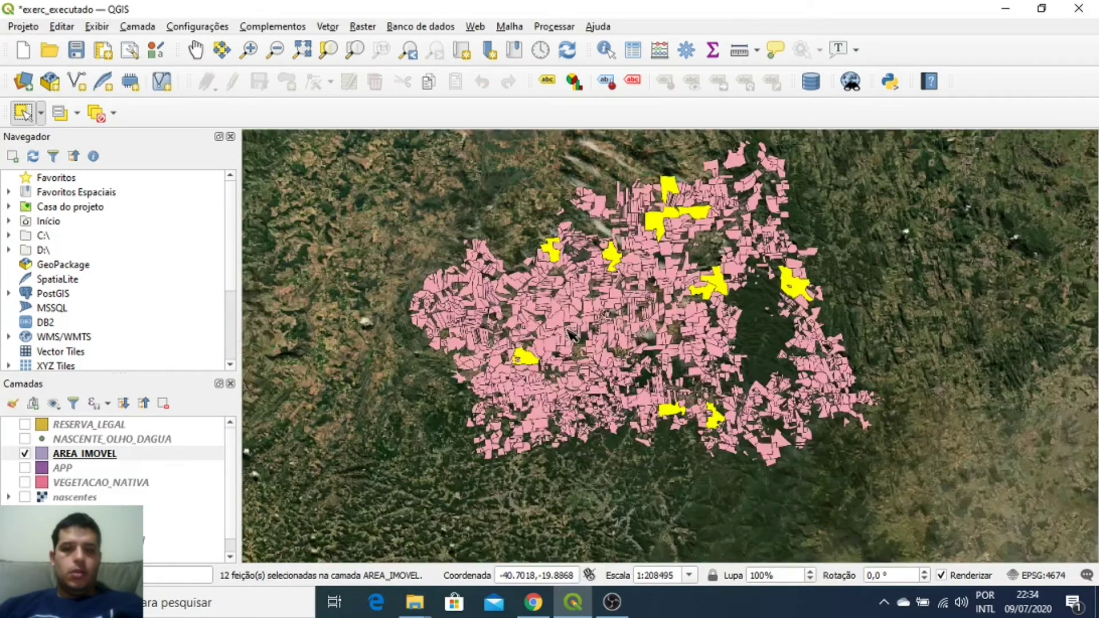
scroll(683, 246, up, 1)
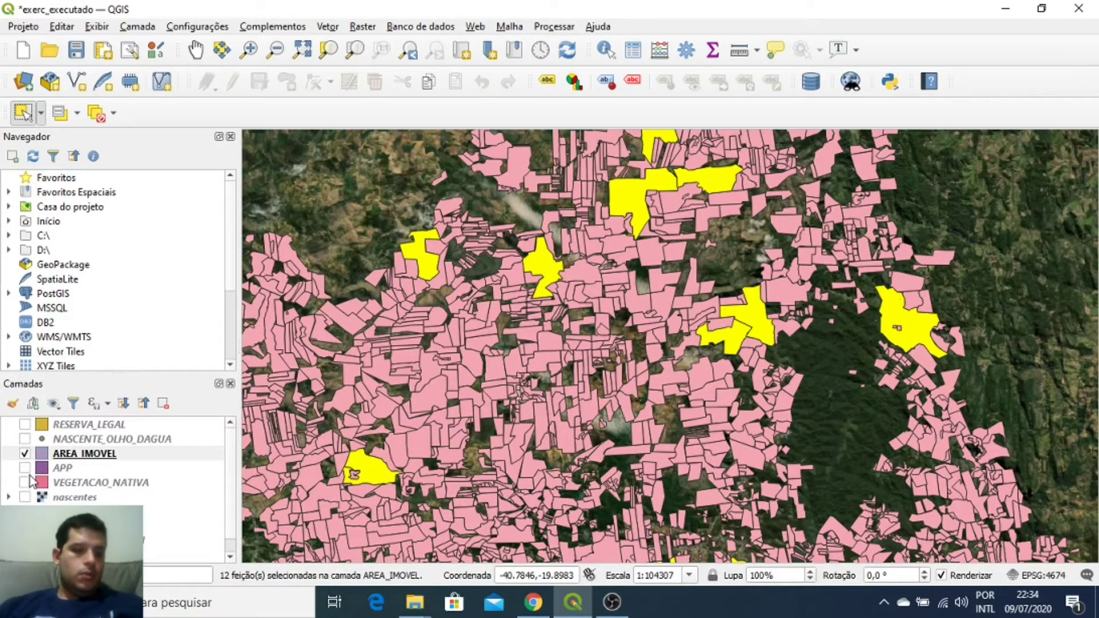
click(24, 454)
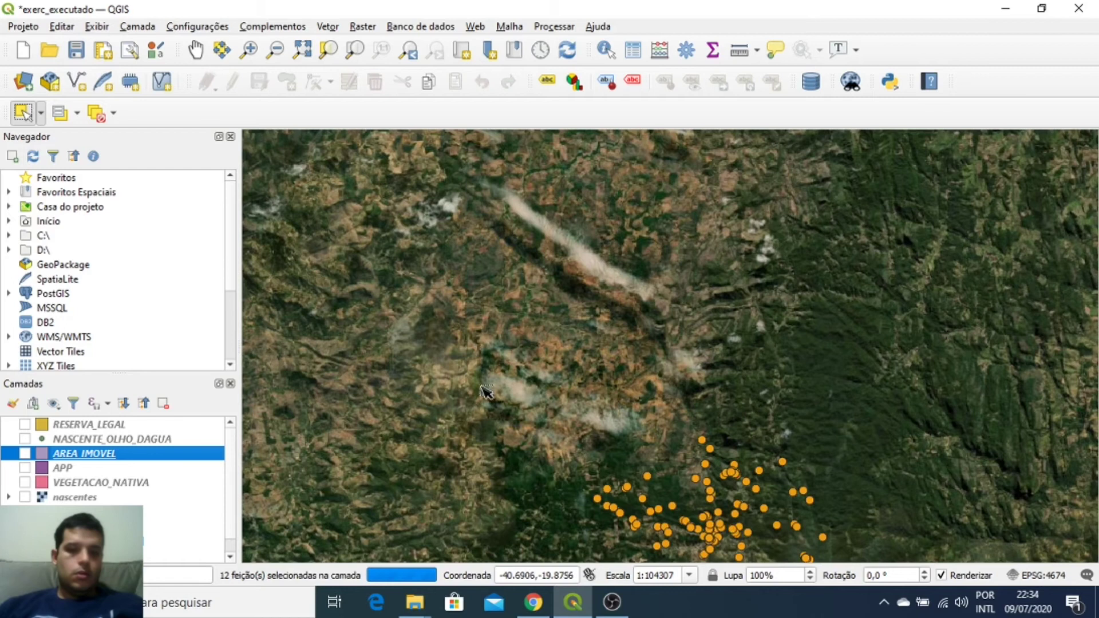
scroll(456, 313, down, 2)
scroll(535, 356, up, 3)
scroll(713, 340, down, 1)
scroll(598, 343, up, 1)
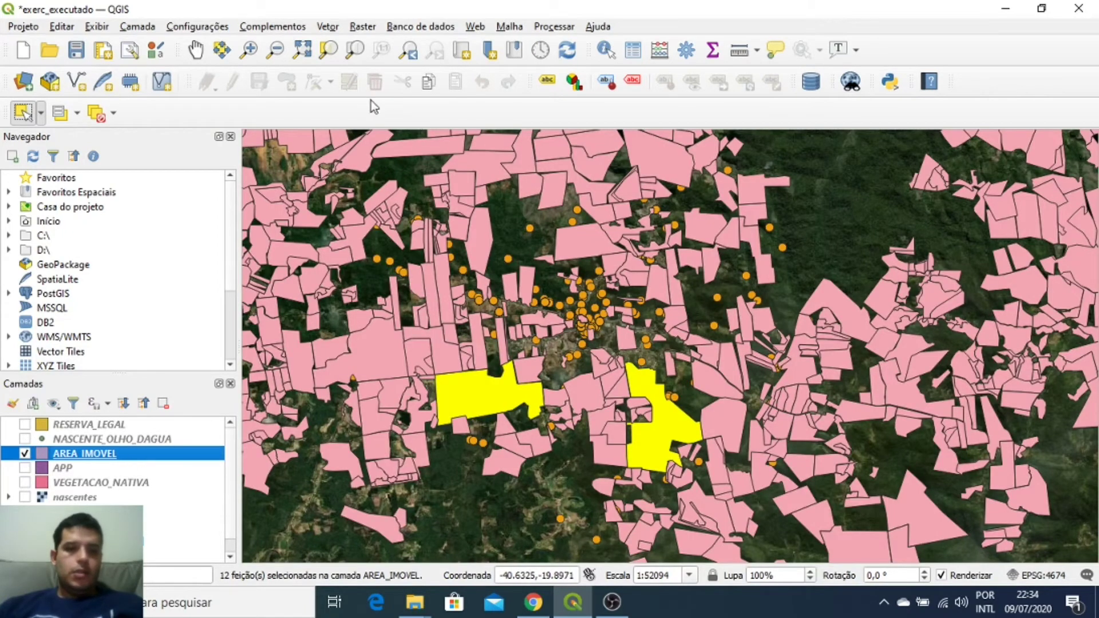
click(512, 213)
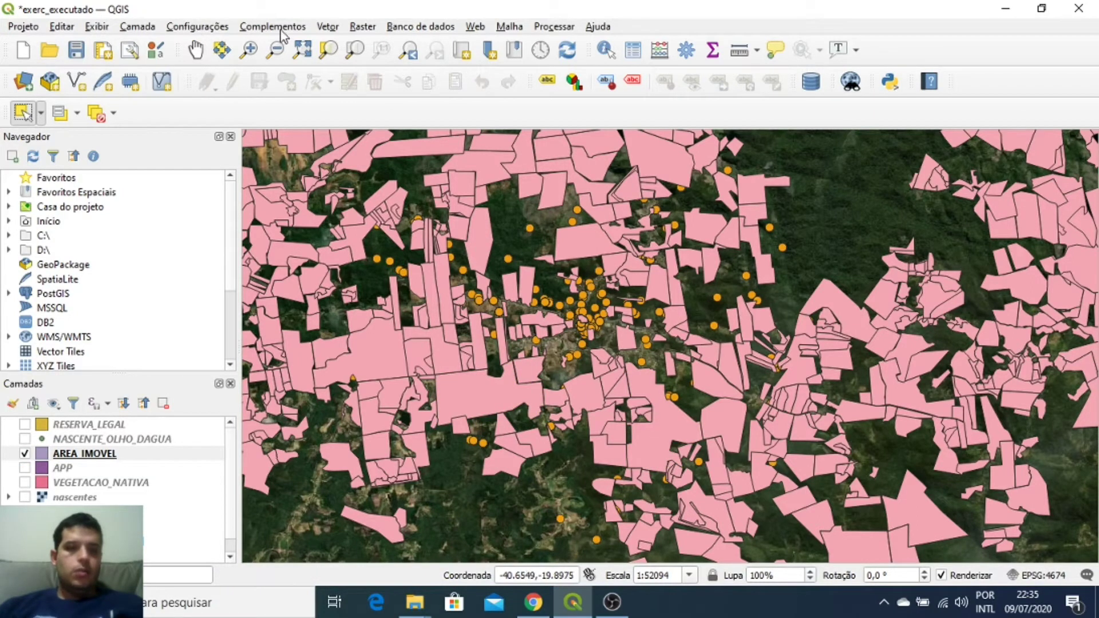
click(371, 27)
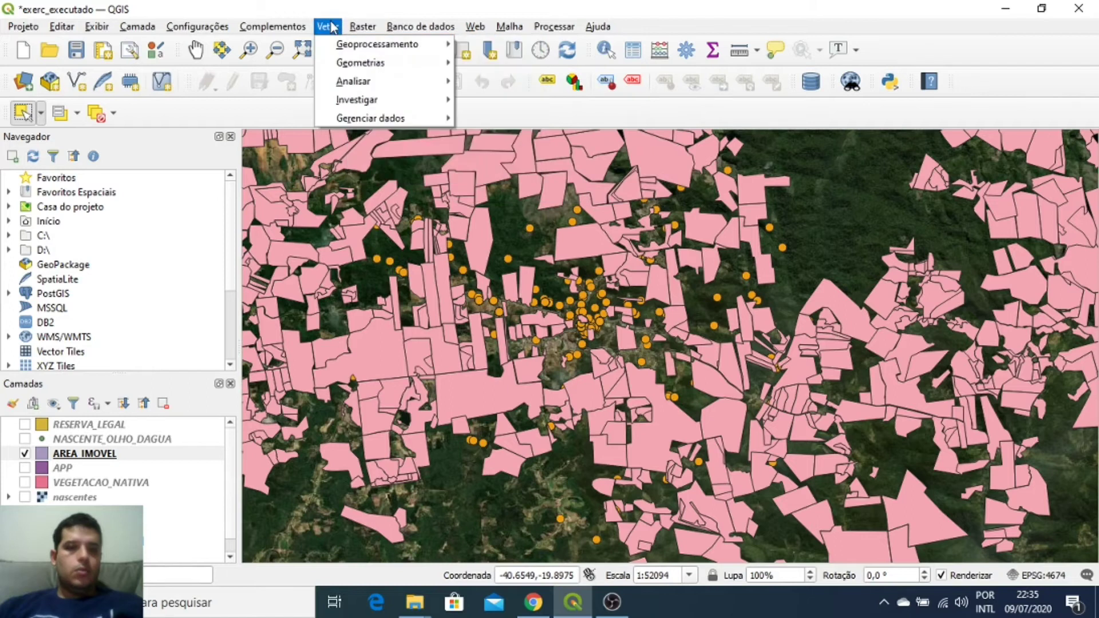
Step: Open Vetor > Investigar > Selecionar por localização for AREA_IMOVEL intersecting dados_curso
mouse_move(341, 48)
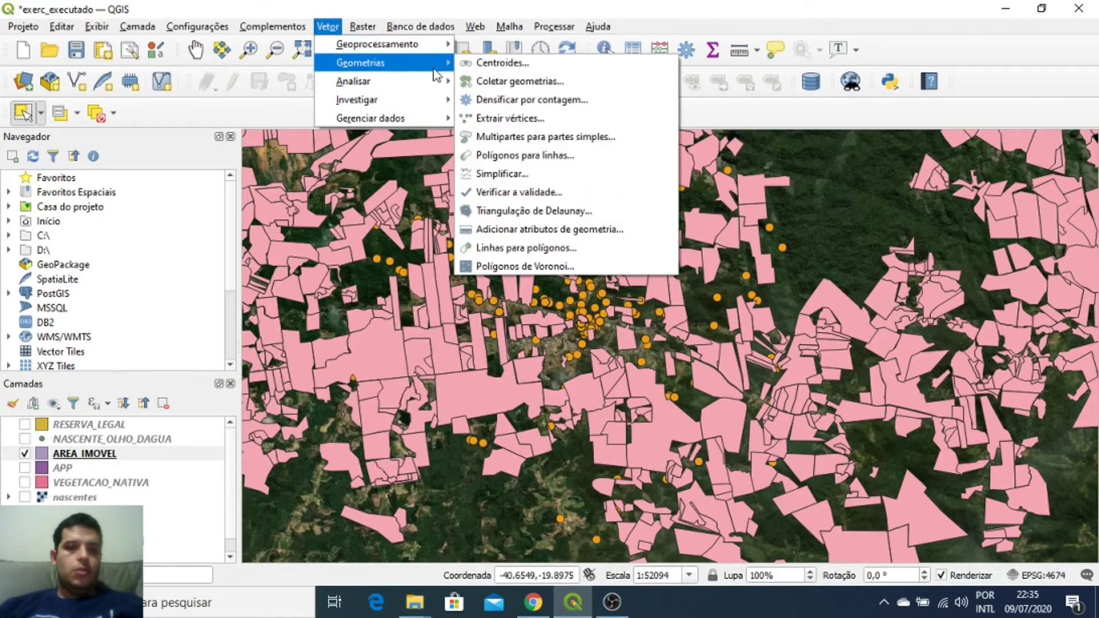
mouse_move(436, 89)
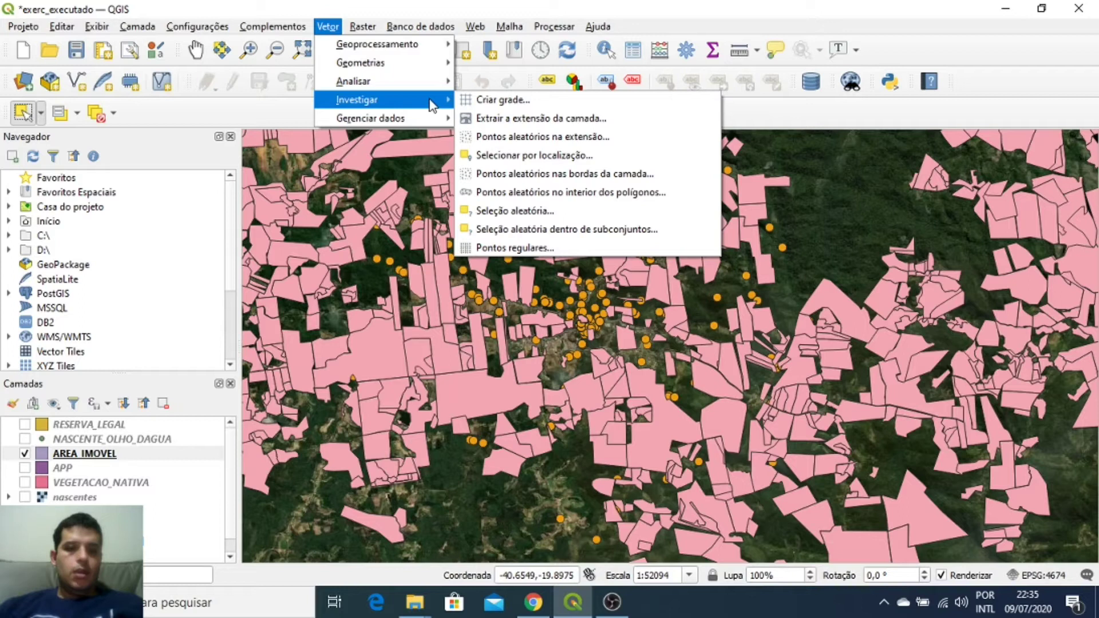
click(525, 159)
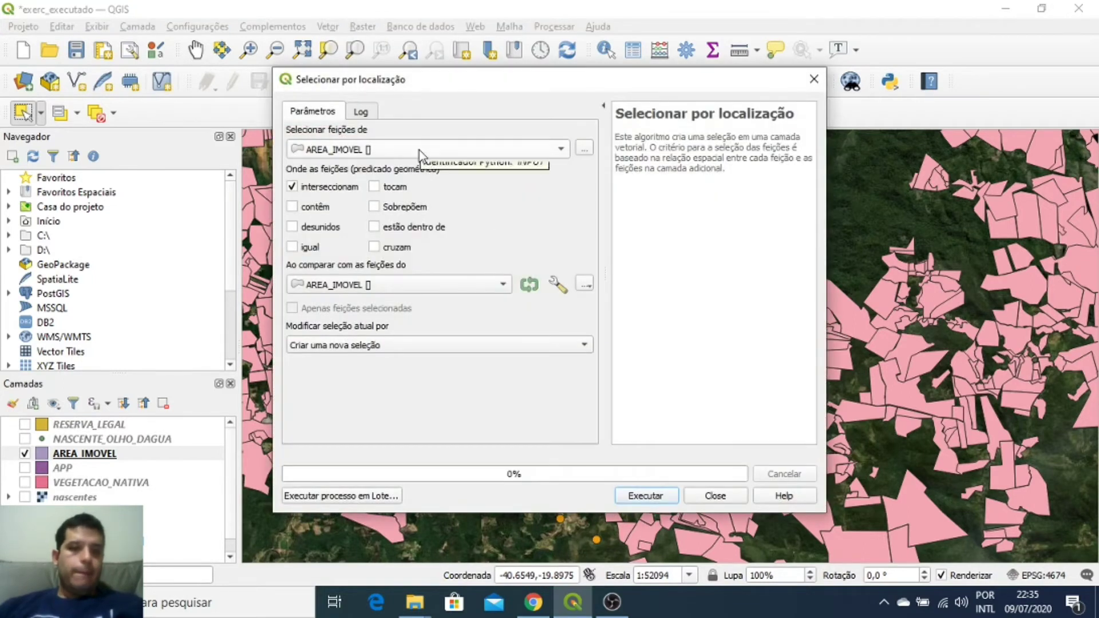
click(436, 286)
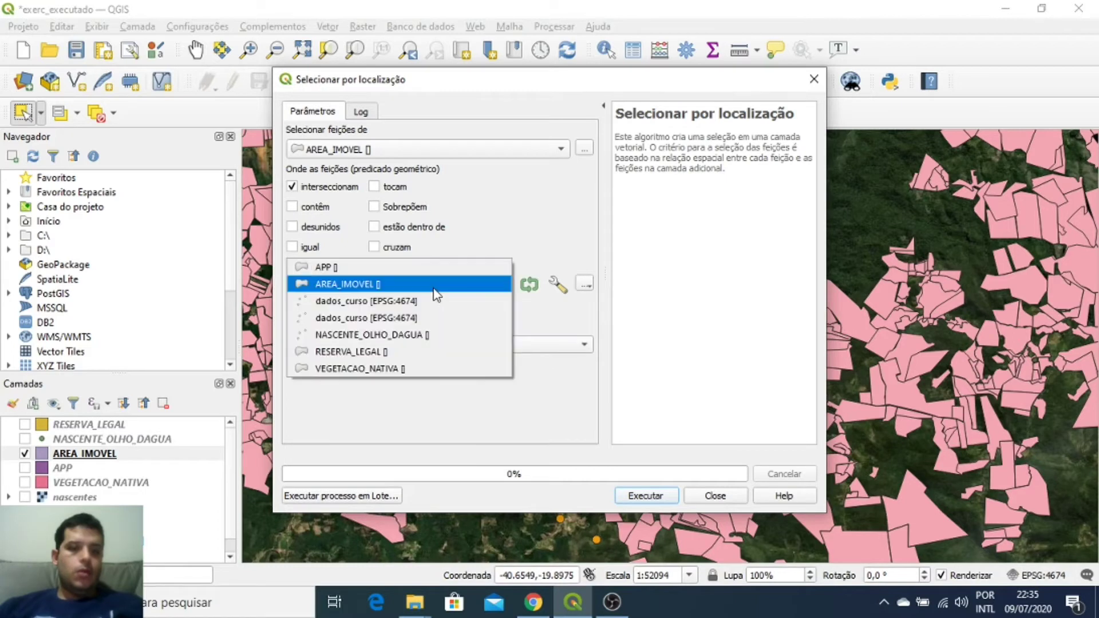
click(399, 319)
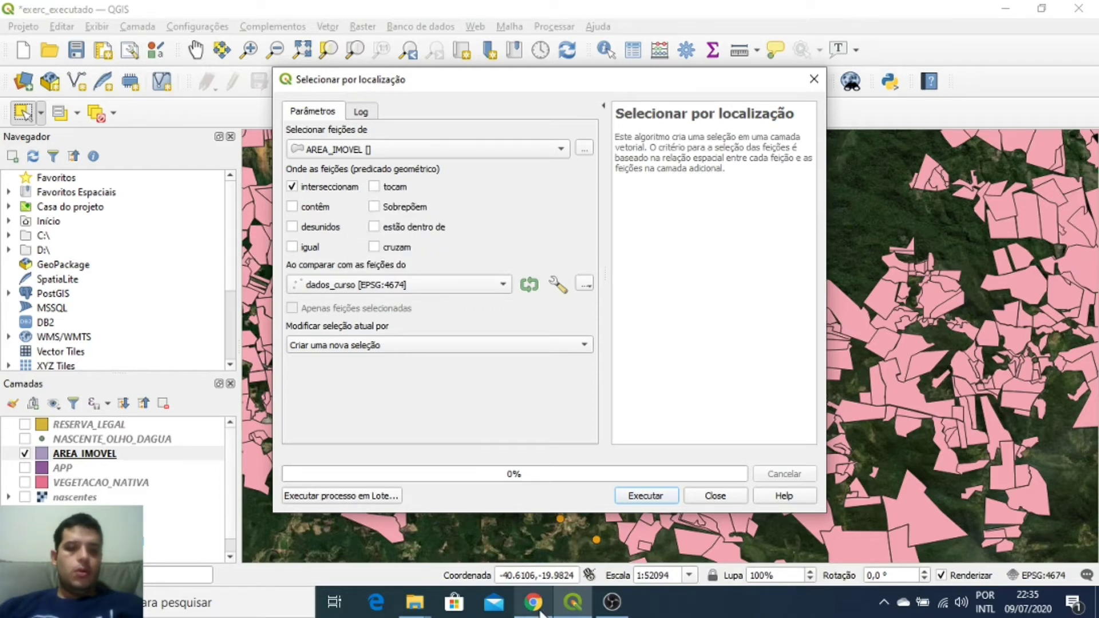
mouse_move(540, 612)
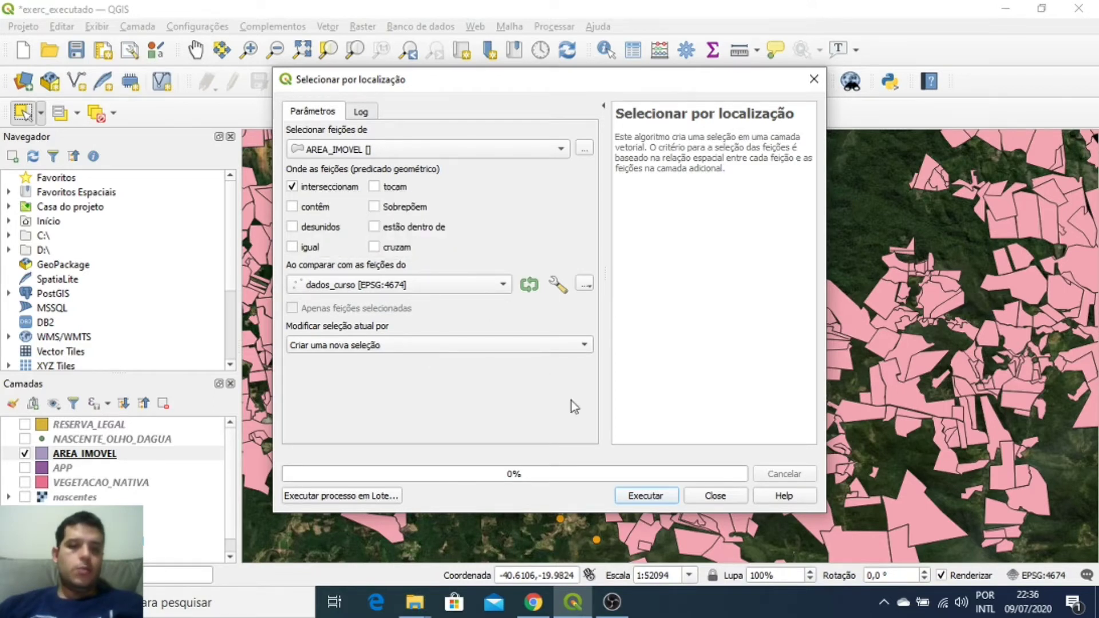
Step: Run Select by Location to select the 139 intersecting parcels, then close the tool
click(645, 496)
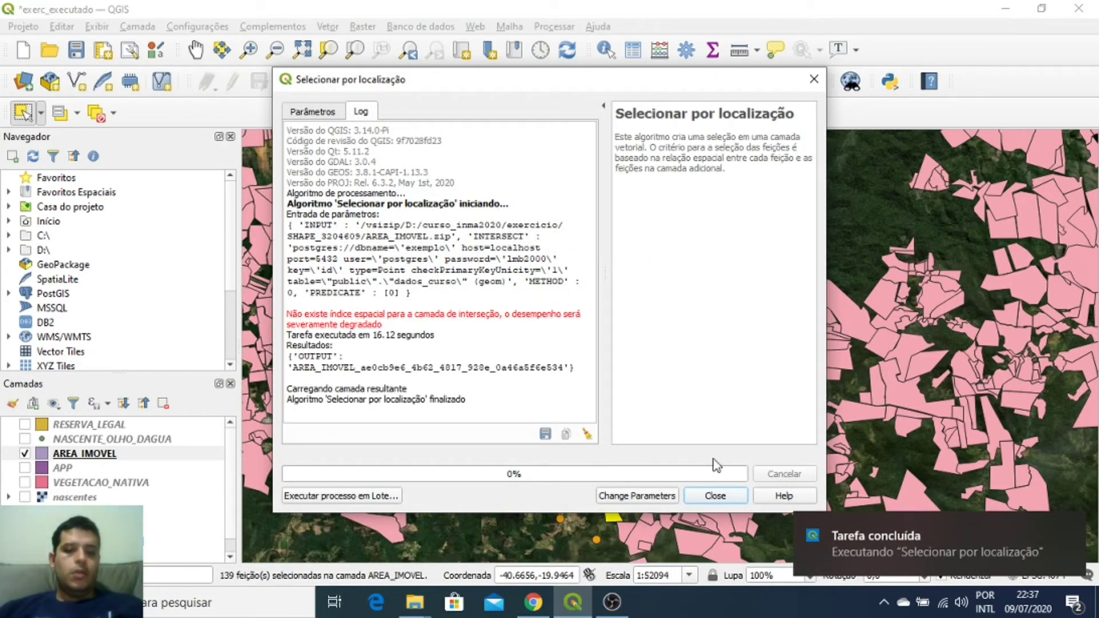
click(716, 495)
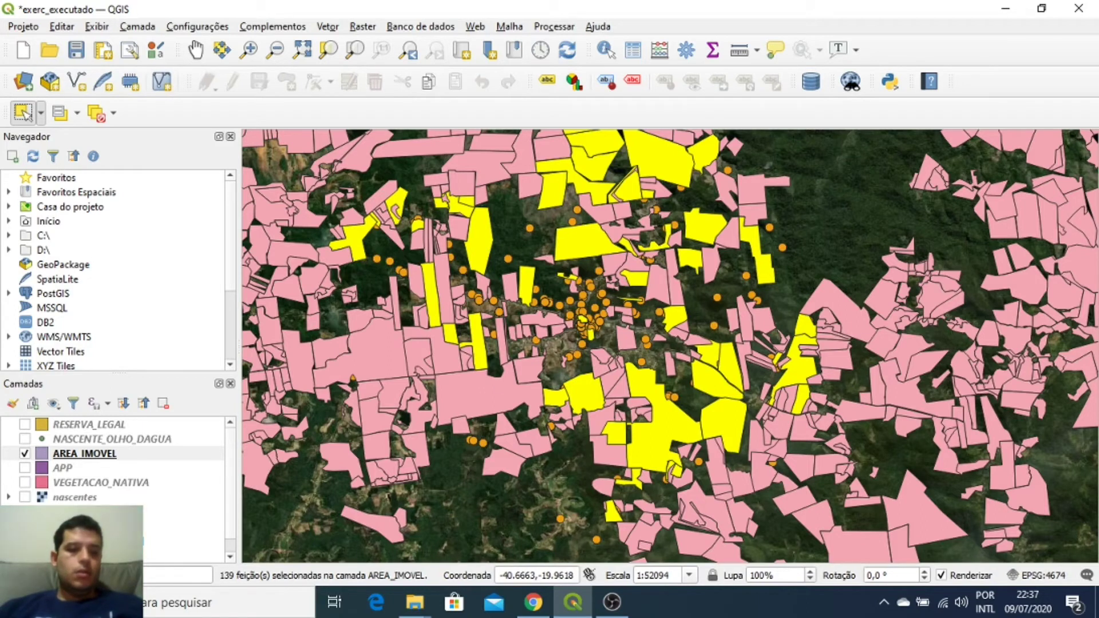
Step: Move dados_curso above AREA_IMOVEL in the Layers panel and make AREA_IMOVEL active
drag(172, 539, 110, 452)
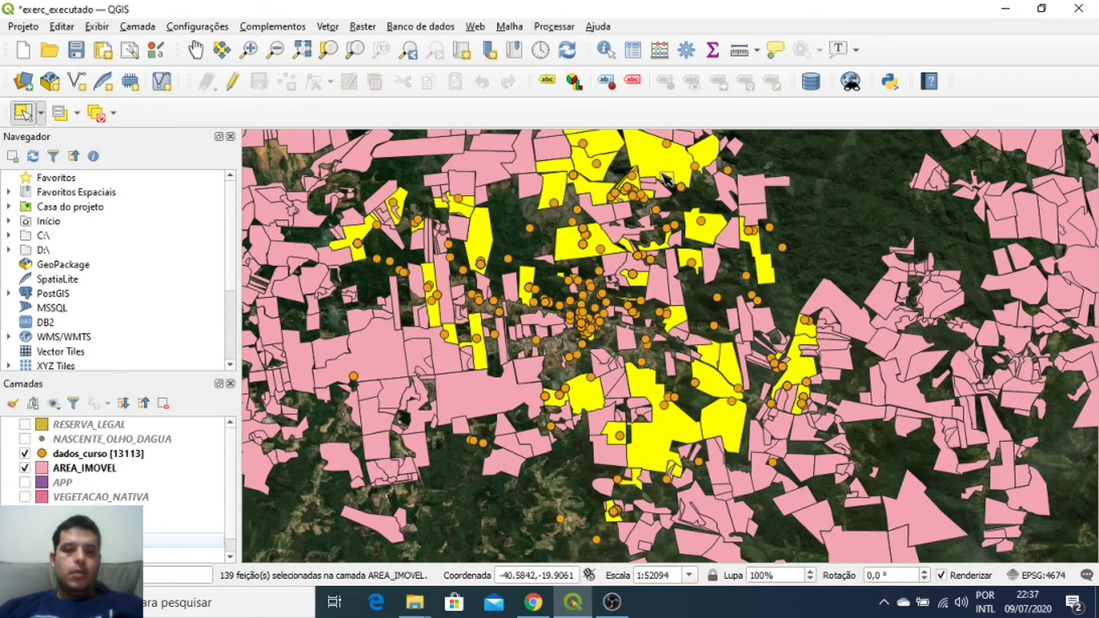
scroll(703, 269, down, 2)
scroll(703, 269, up, 2)
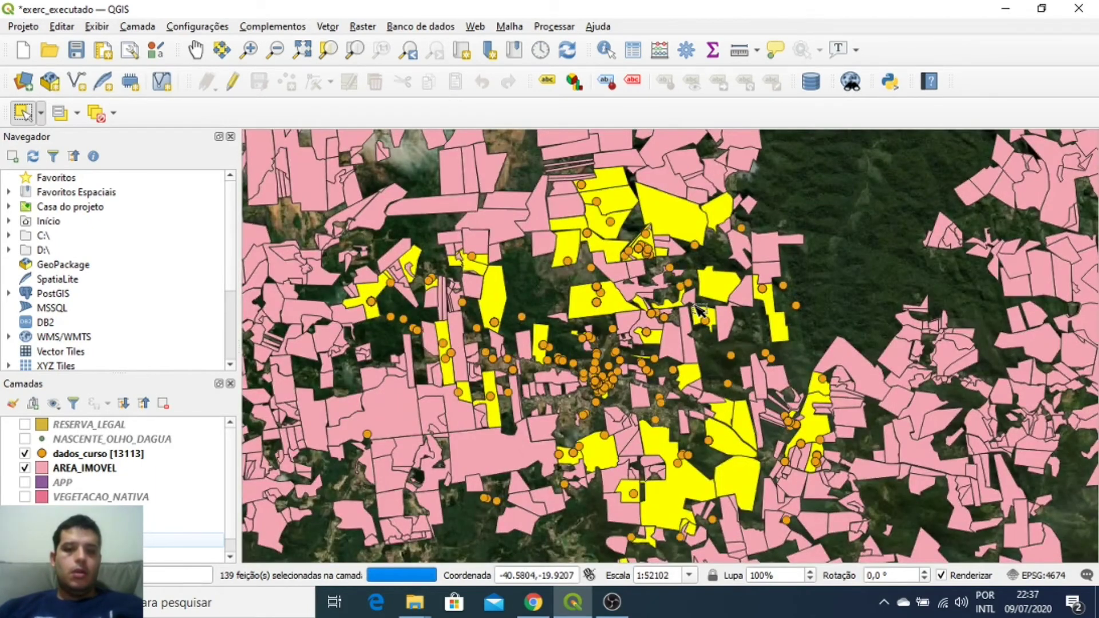
click(101, 469)
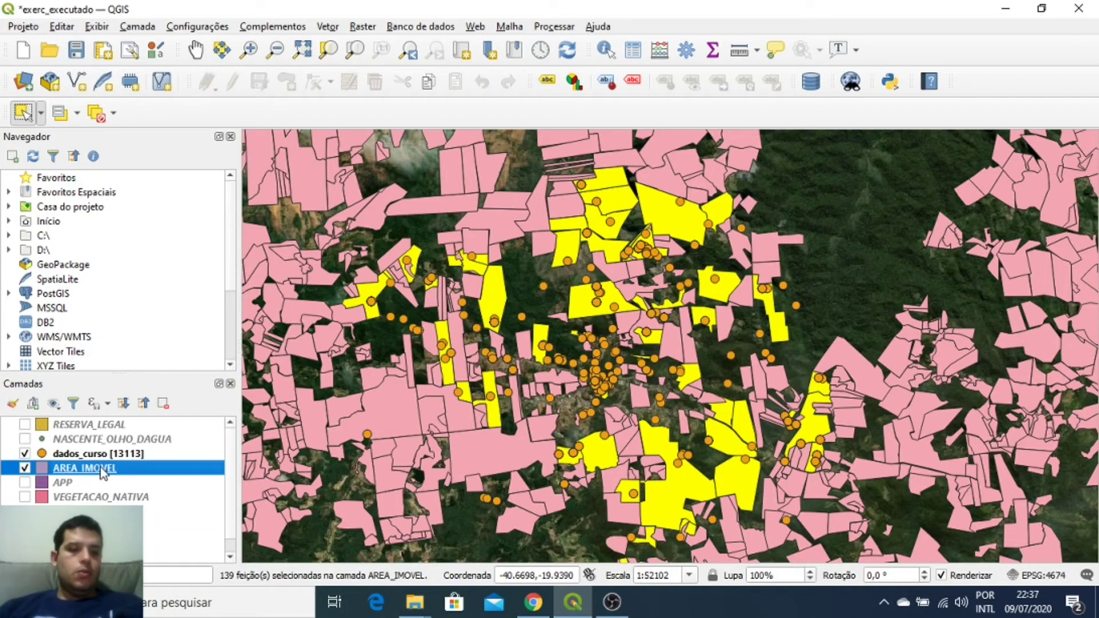
Step: In DB Manager, expand the PostGIS exemplo_geo database's public schema
click(815, 86)
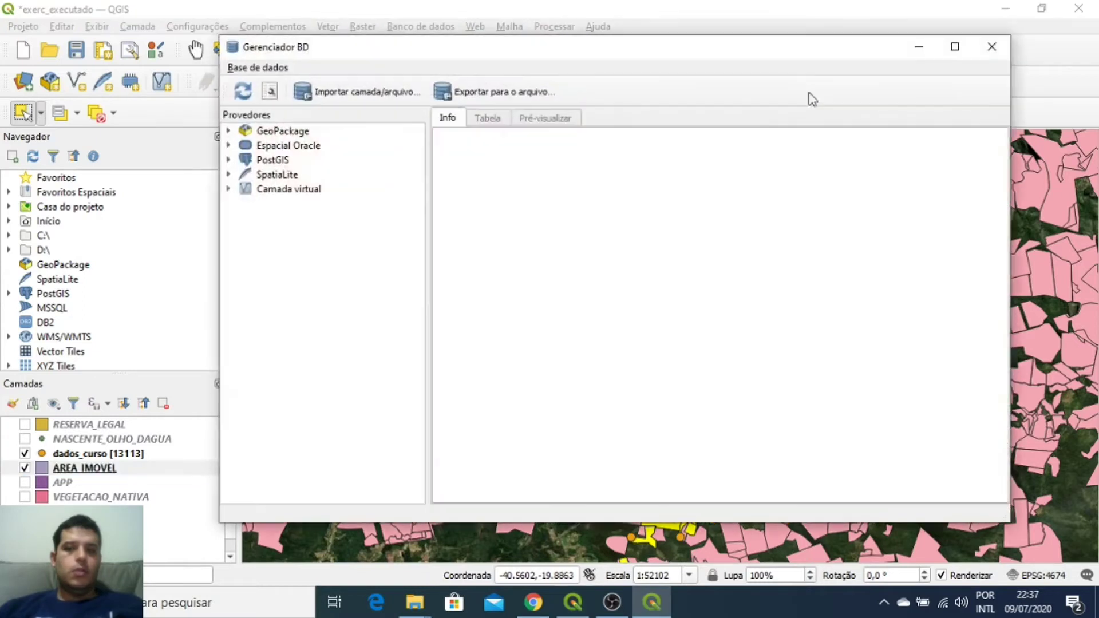
click(229, 161)
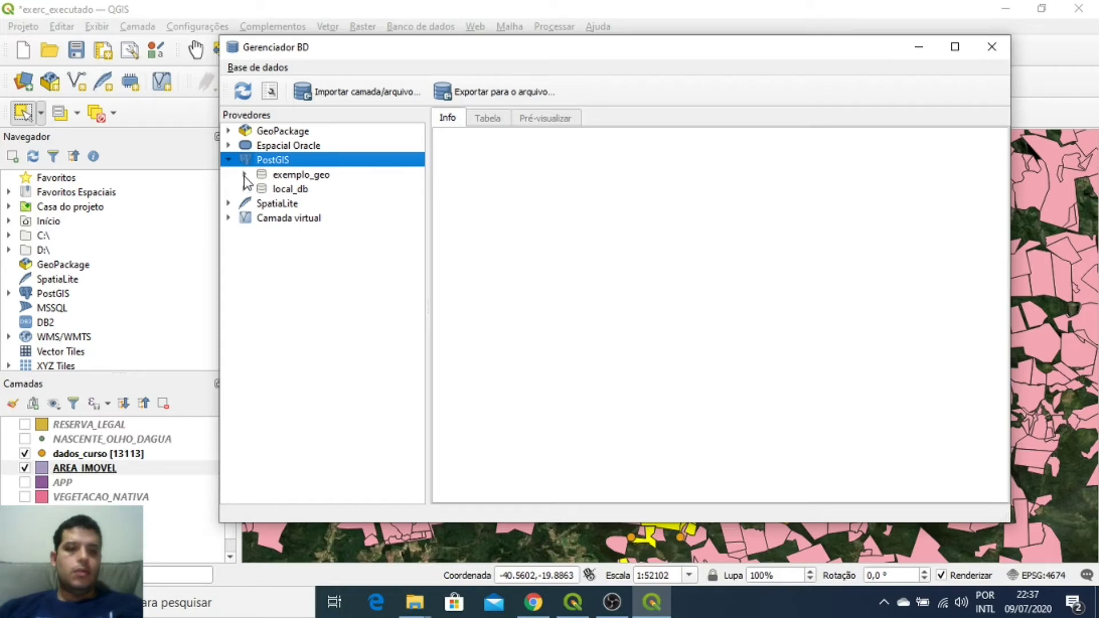
click(244, 175)
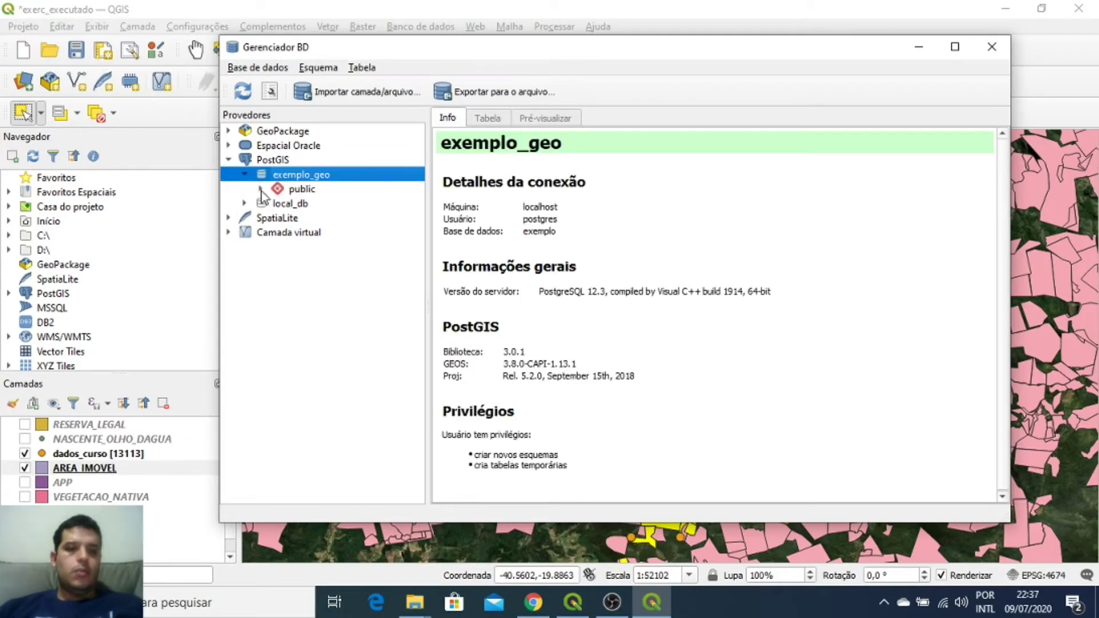
click(261, 189)
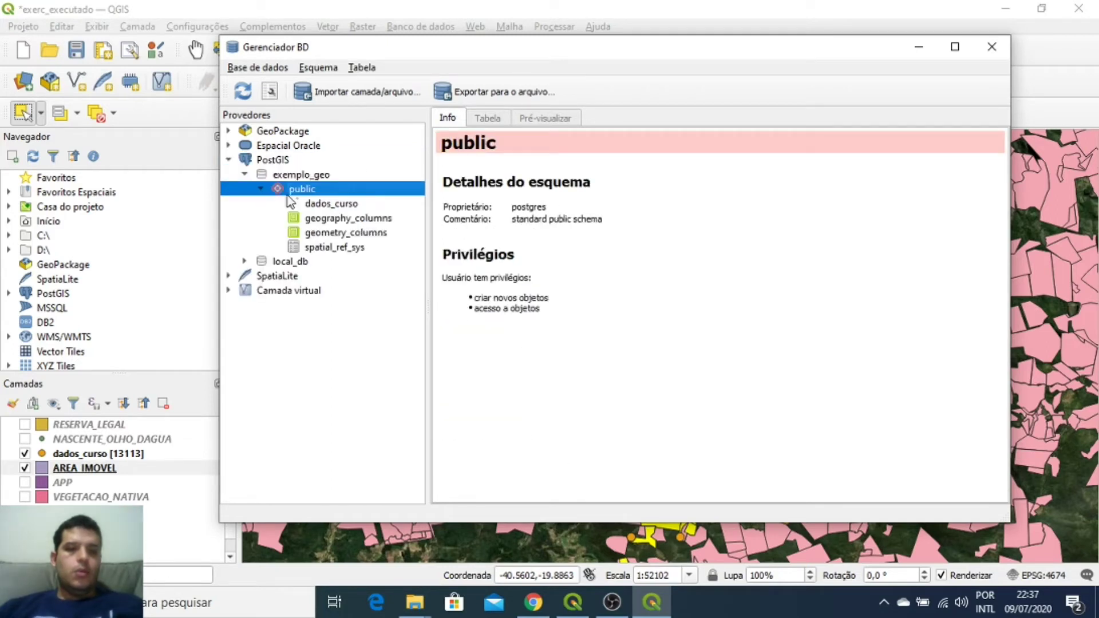
Step: Import AREA_IMOVEL with primary key, geometry column and target SRID EPSG:4674 SIRGAS 2000
click(392, 93)
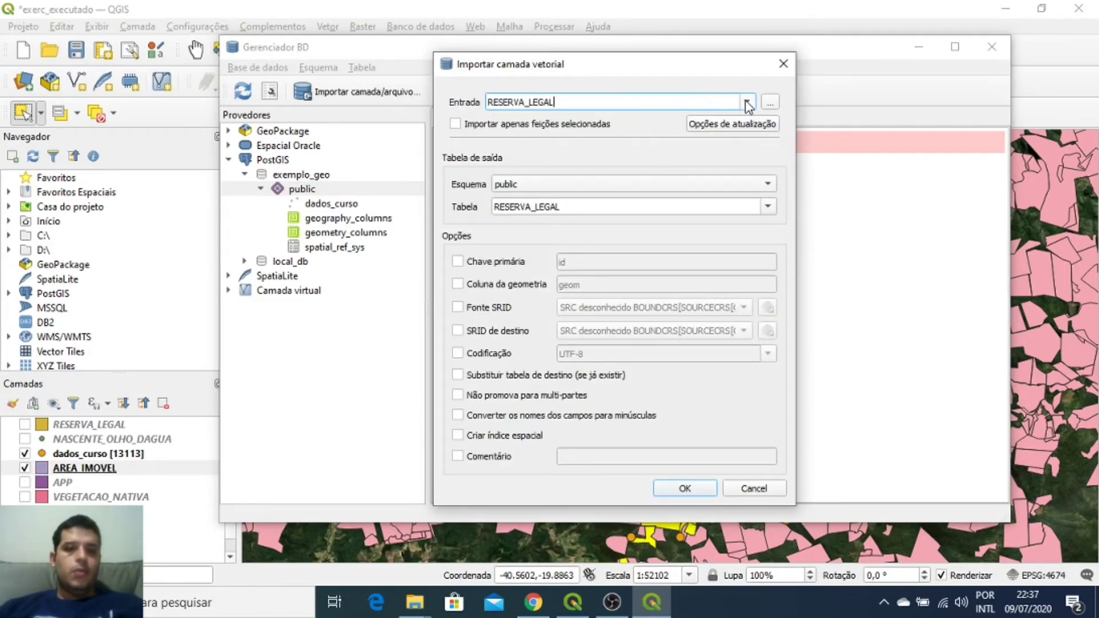
click(746, 104)
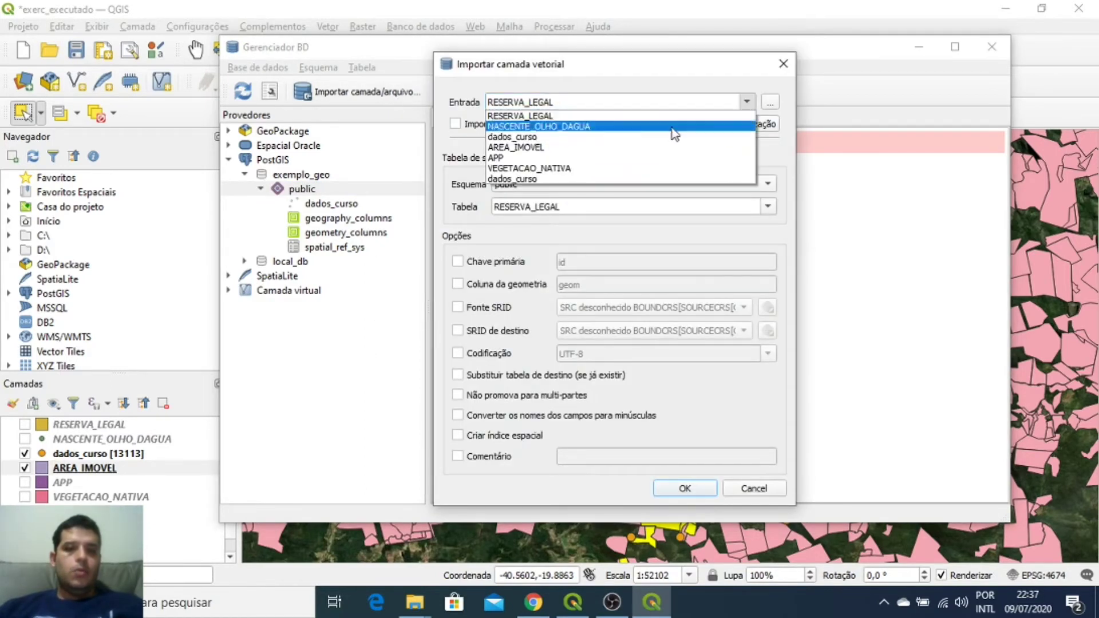
click(546, 148)
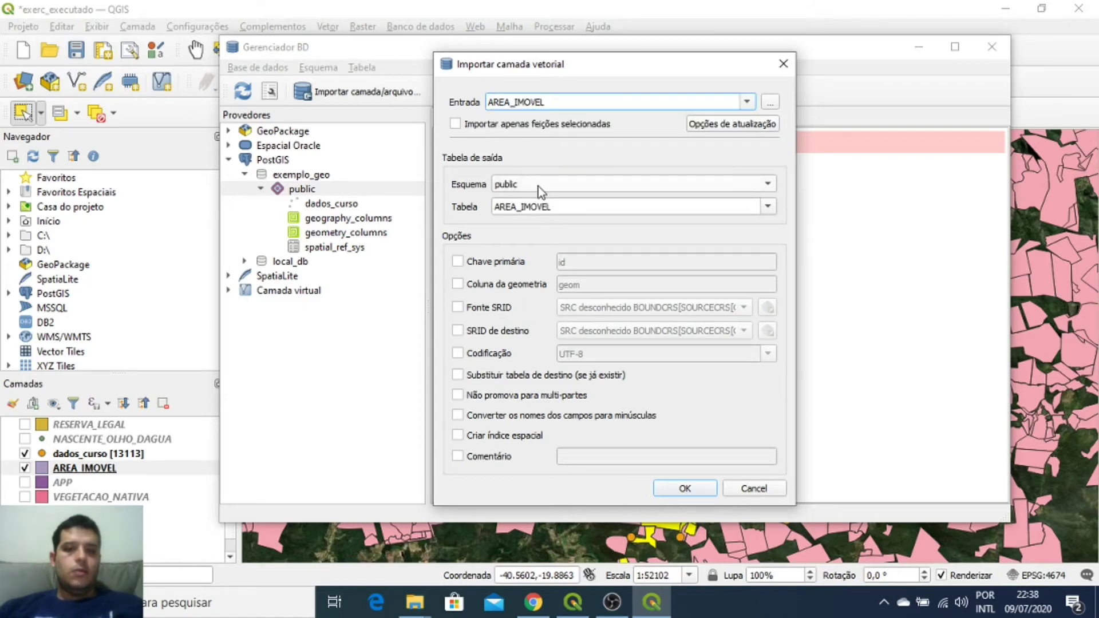
click(505, 265)
click(502, 286)
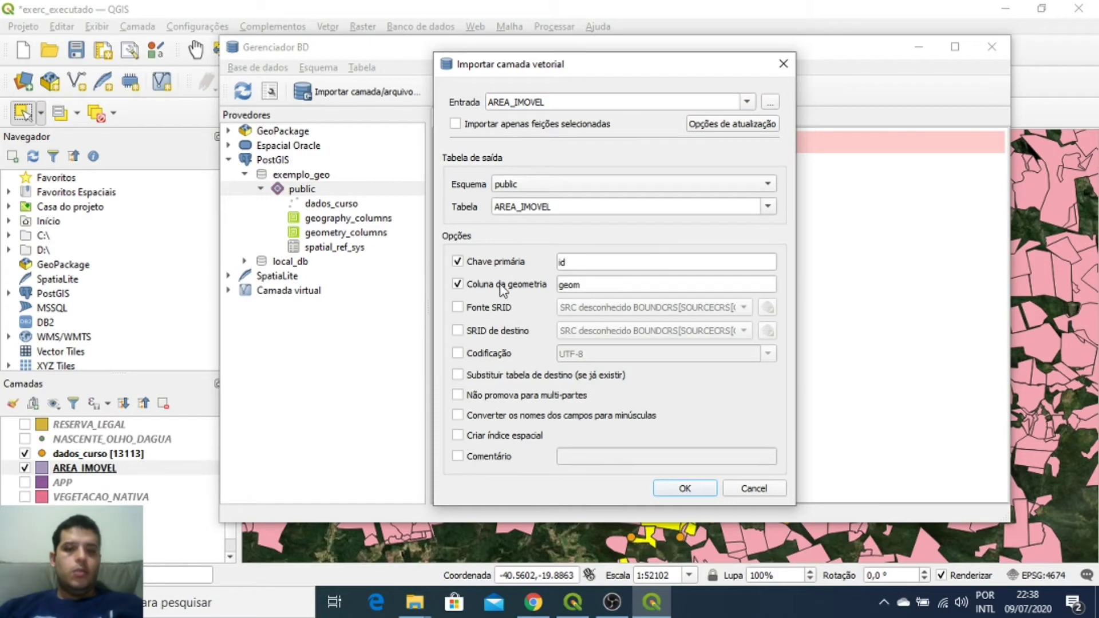
click(499, 335)
click(743, 330)
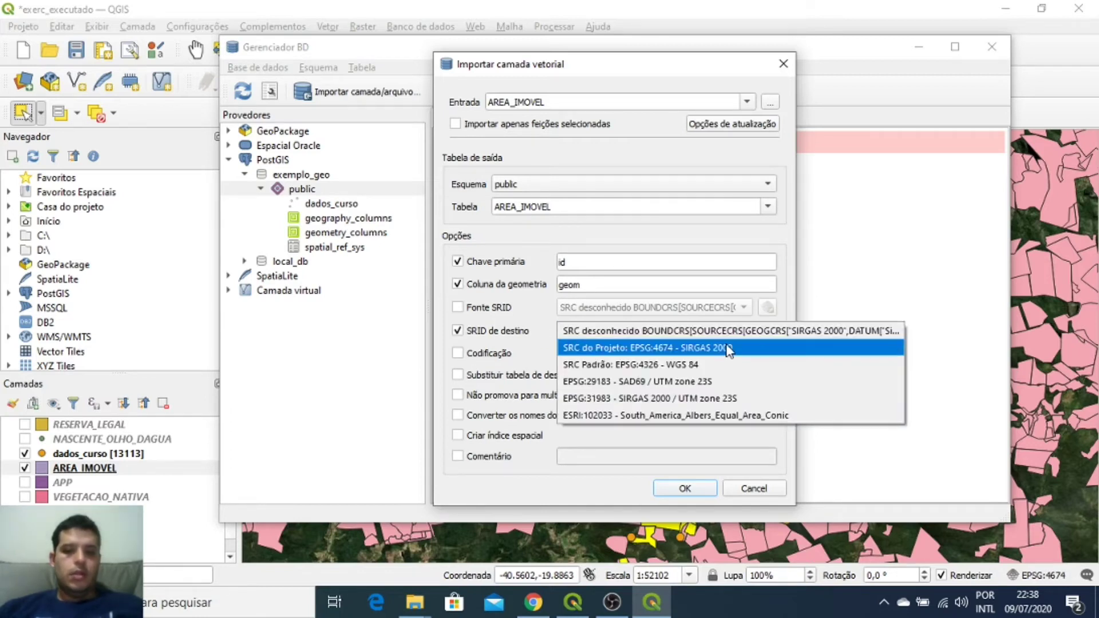
click(728, 348)
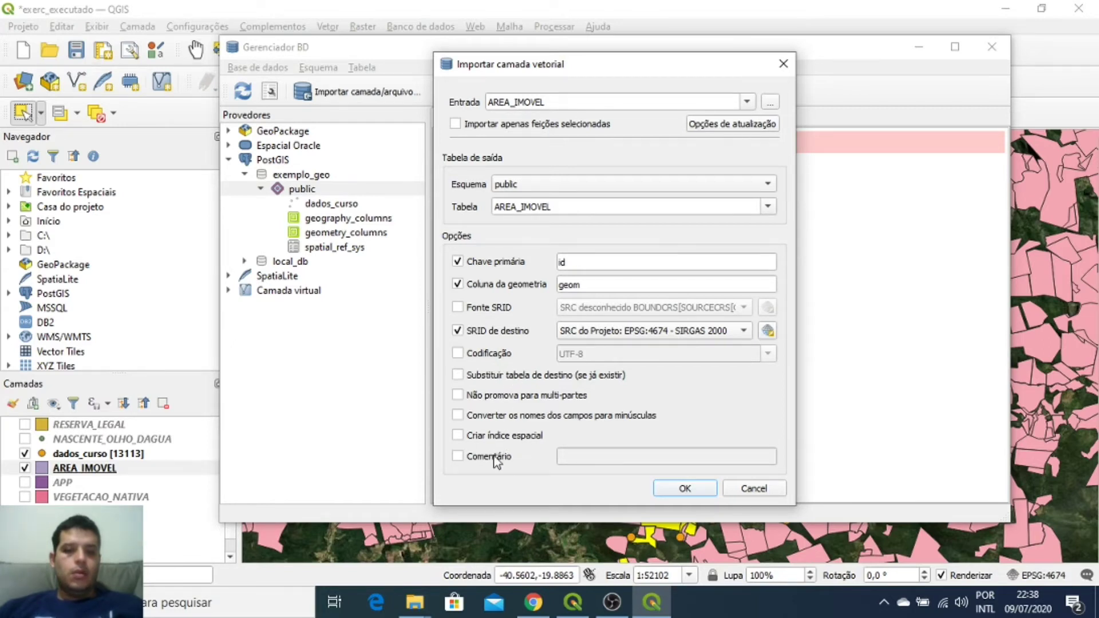
click(684, 488)
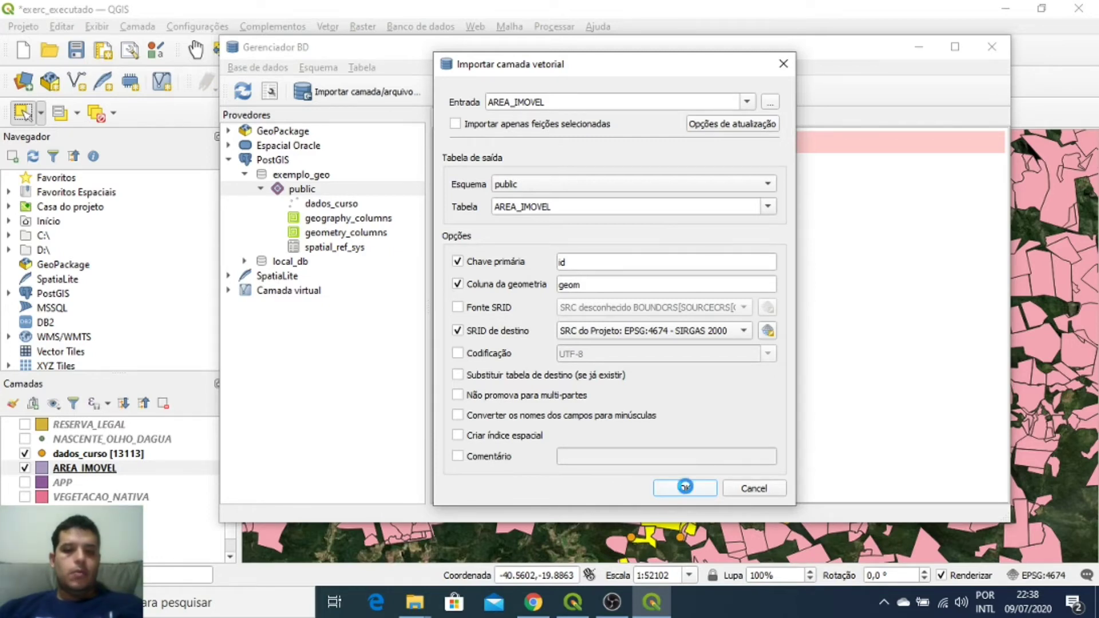
click(681, 304)
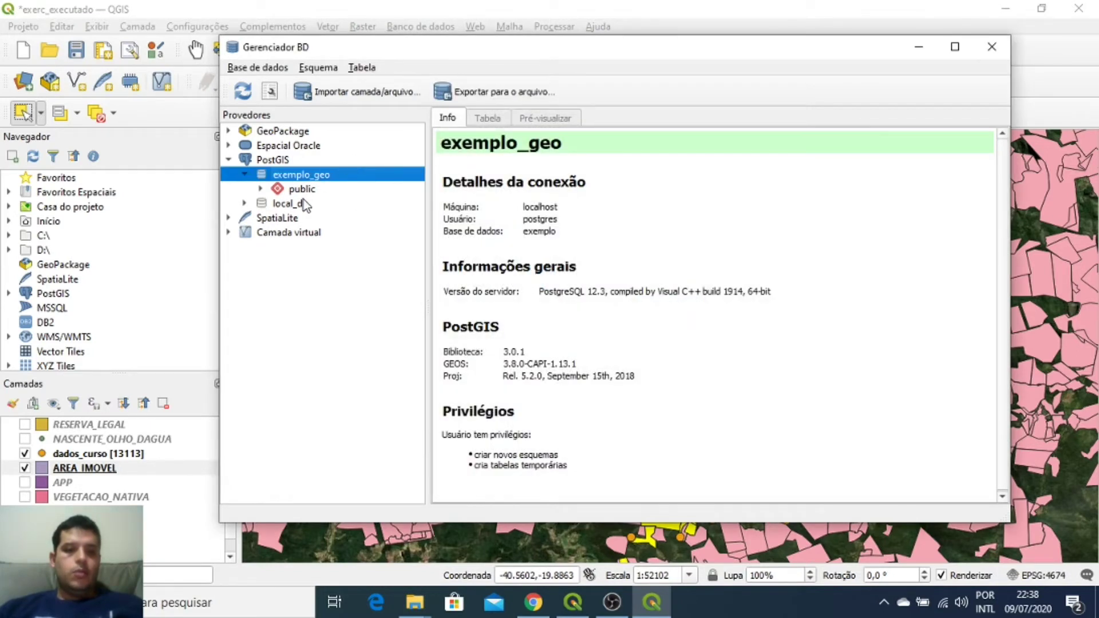
click(262, 190)
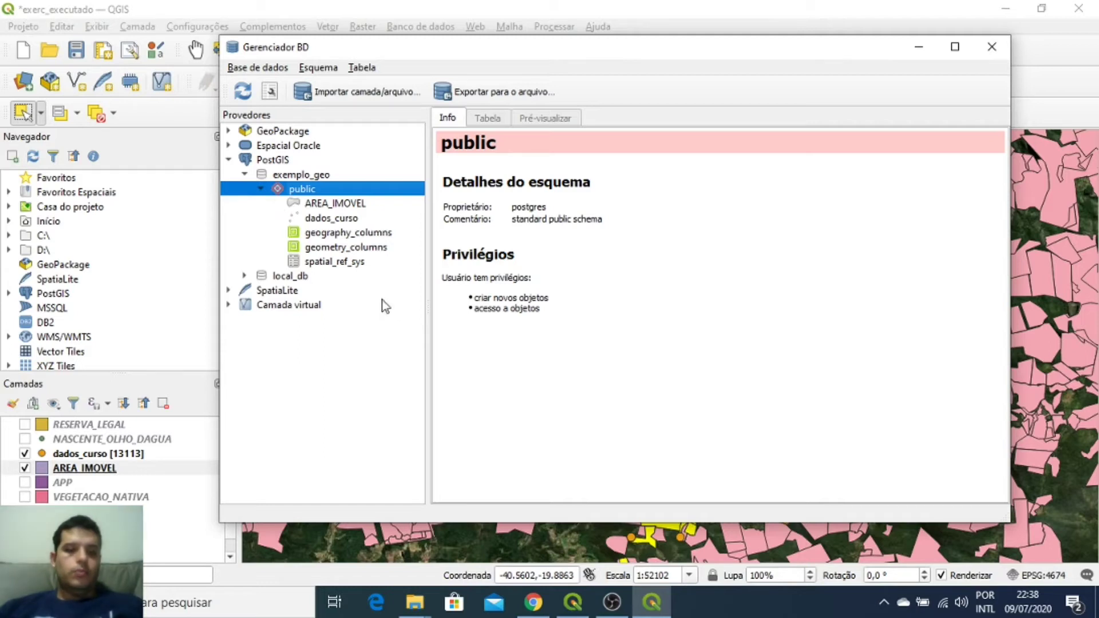
click(534, 602)
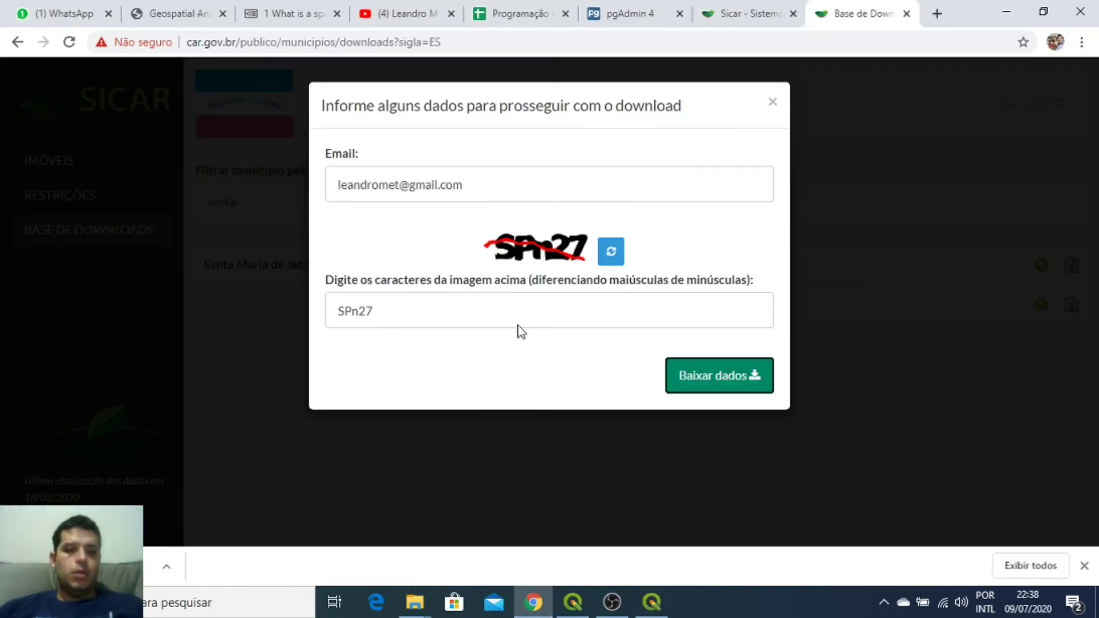
Step: In pgAdmin 4, refresh the exemplo database
click(632, 13)
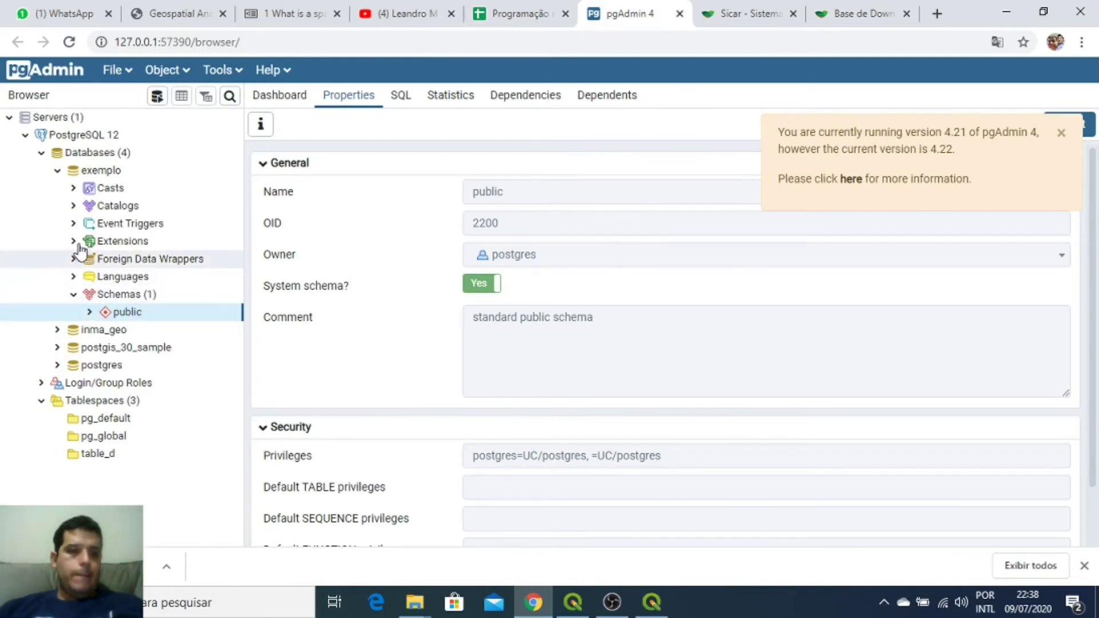
click(101, 171)
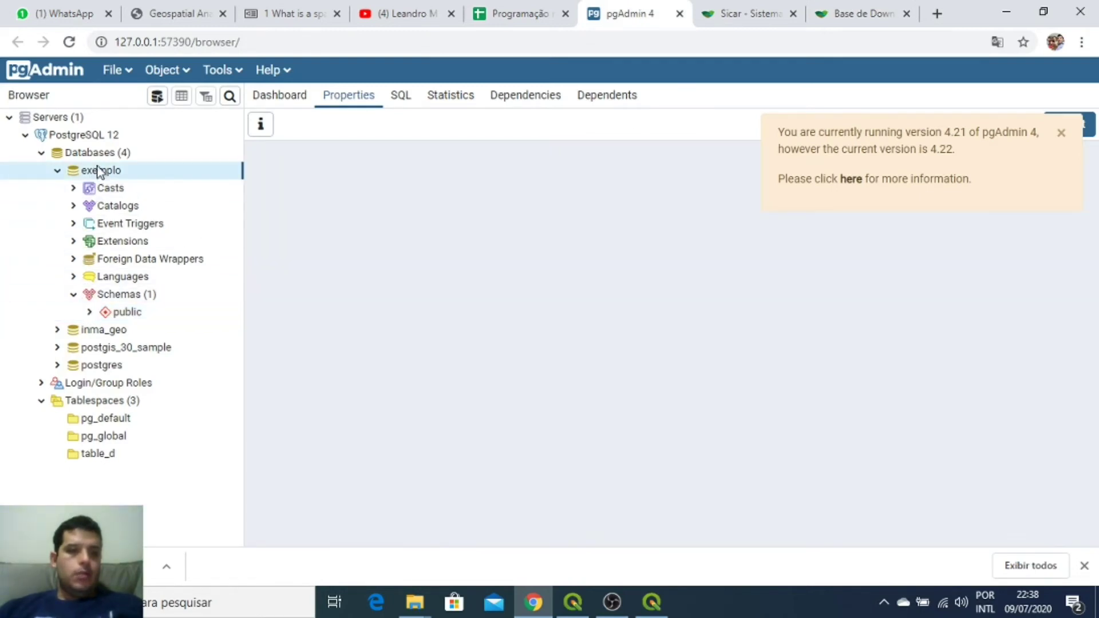
right_click(109, 171)
click(147, 214)
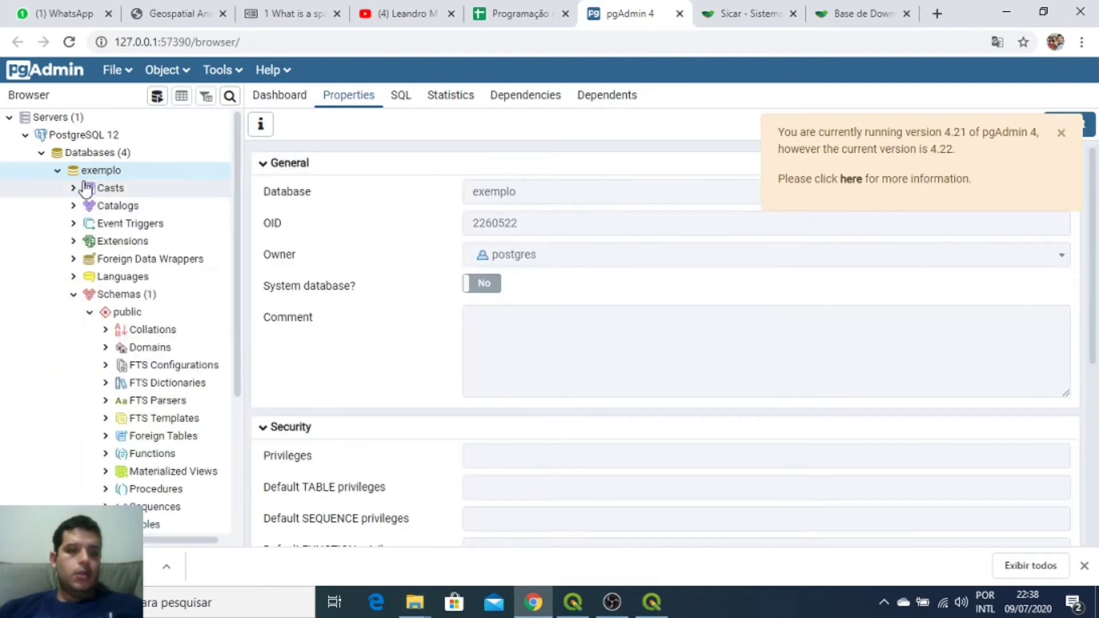
Step: Expand public > Tables and inspect the AREA_IMOVEL and dados_curso table properties
click(99, 312)
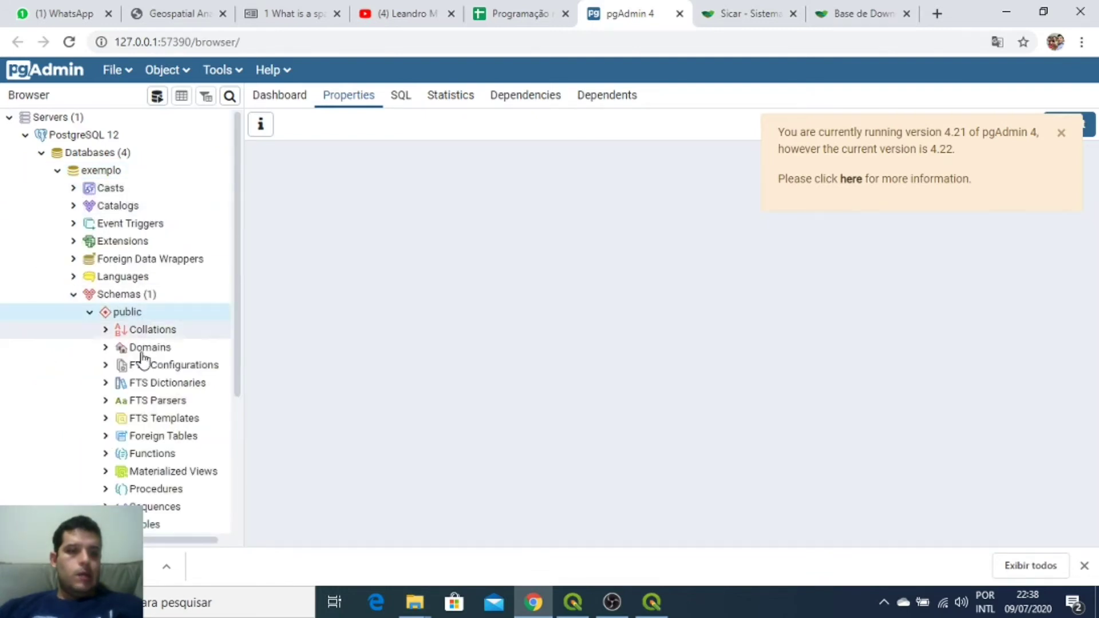
scroll(143, 400, down, 4)
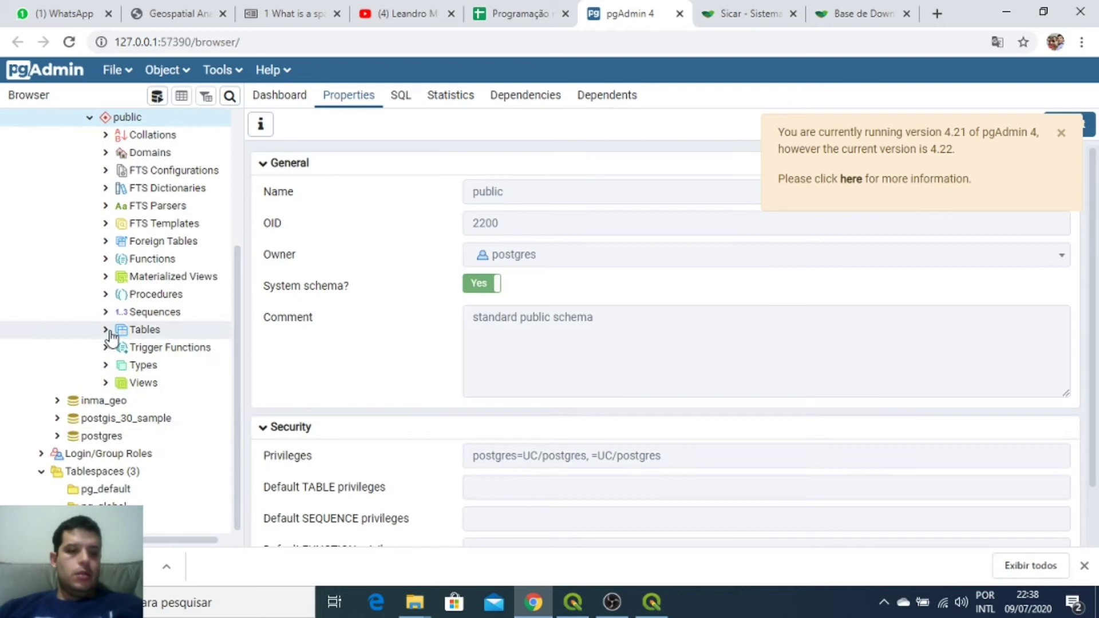
click(105, 330)
click(174, 365)
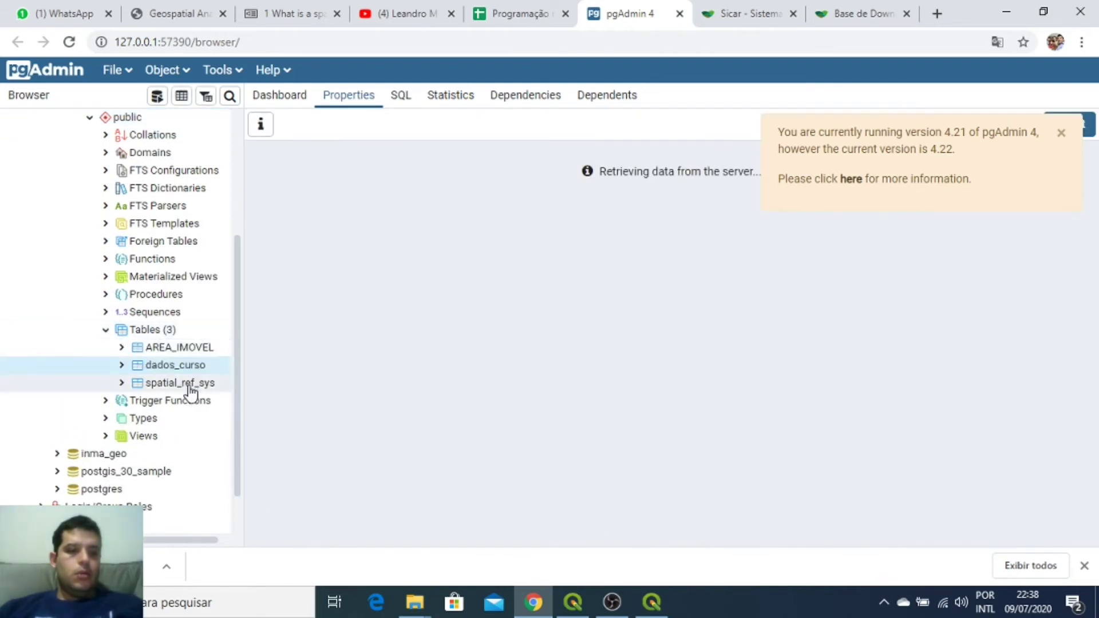
click(166, 331)
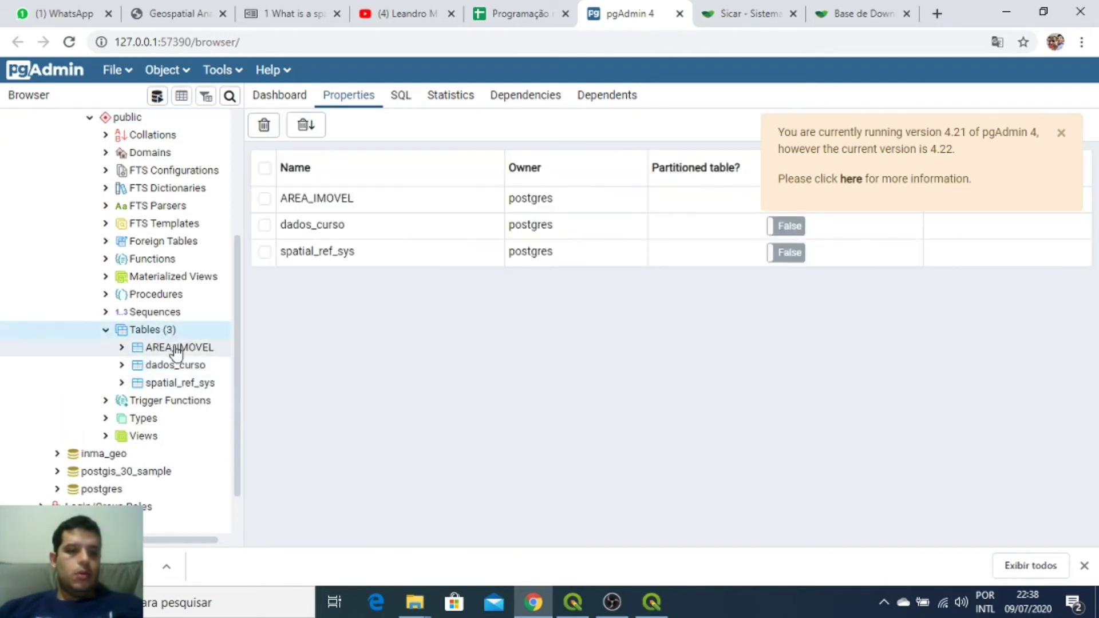
click(176, 347)
click(176, 365)
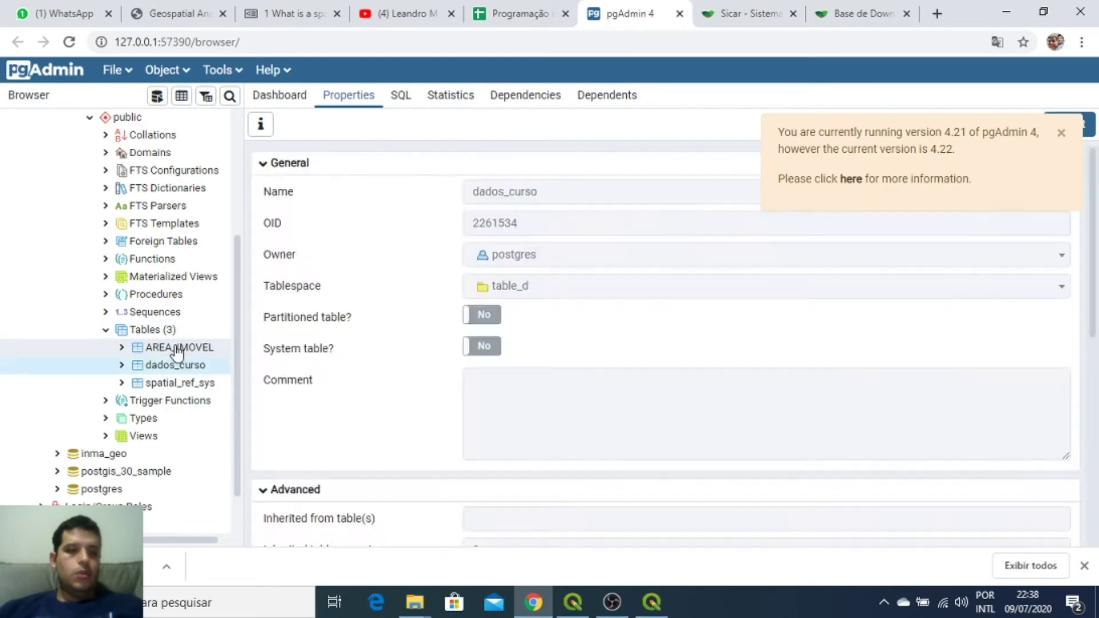
click(178, 349)
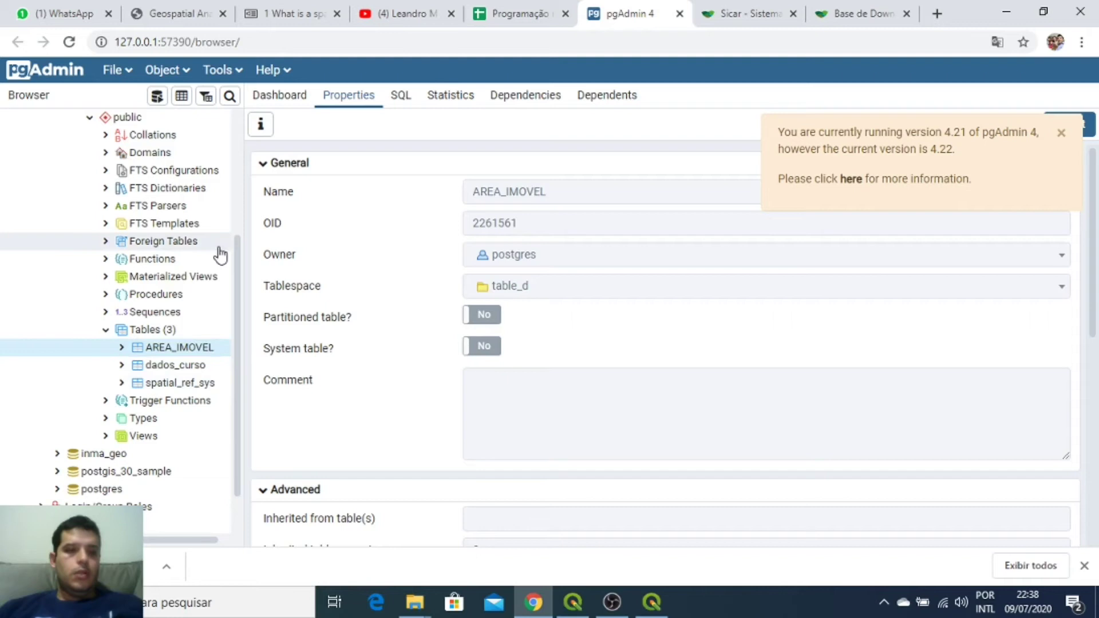
click(215, 73)
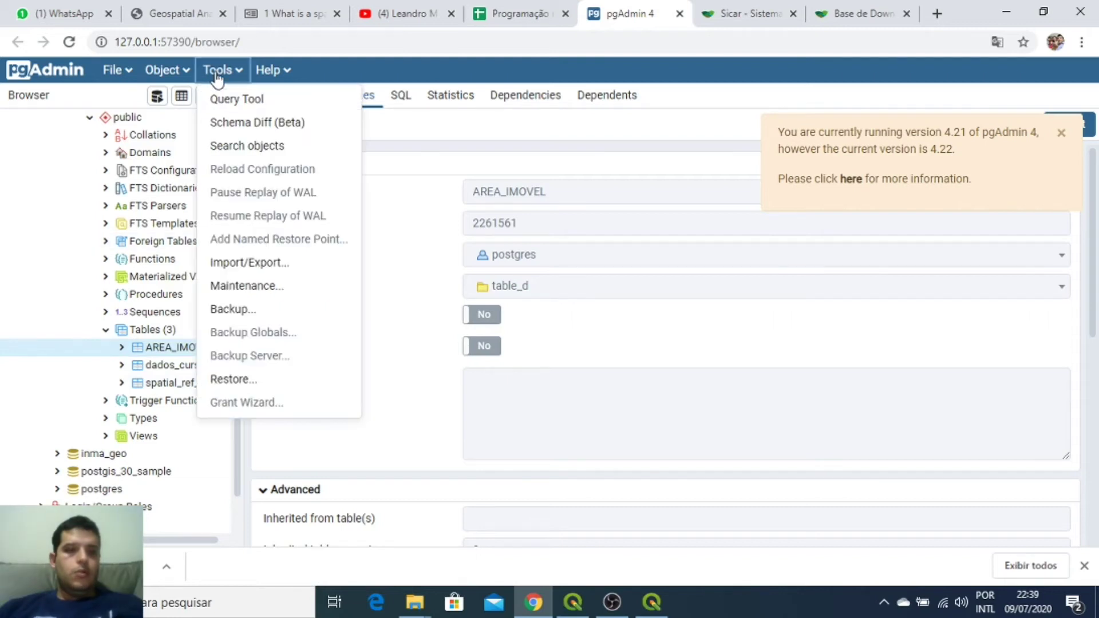
Step: Start a new query: select * from "AREA_IMOVEL", dados_curso WHERE st_intersects()
click(236, 101)
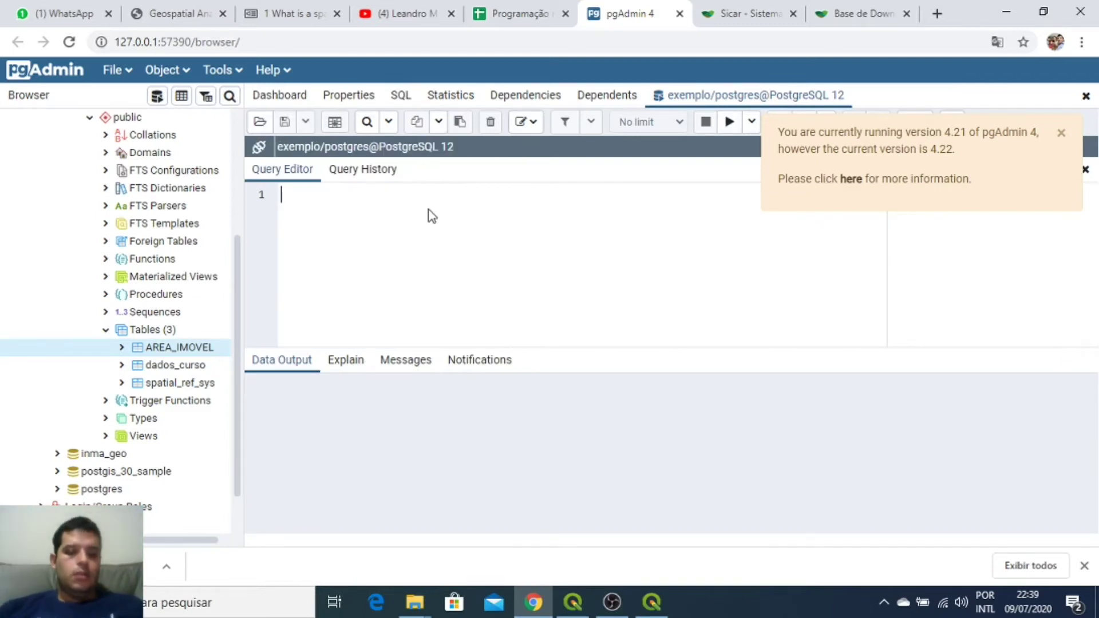
text(select * from)
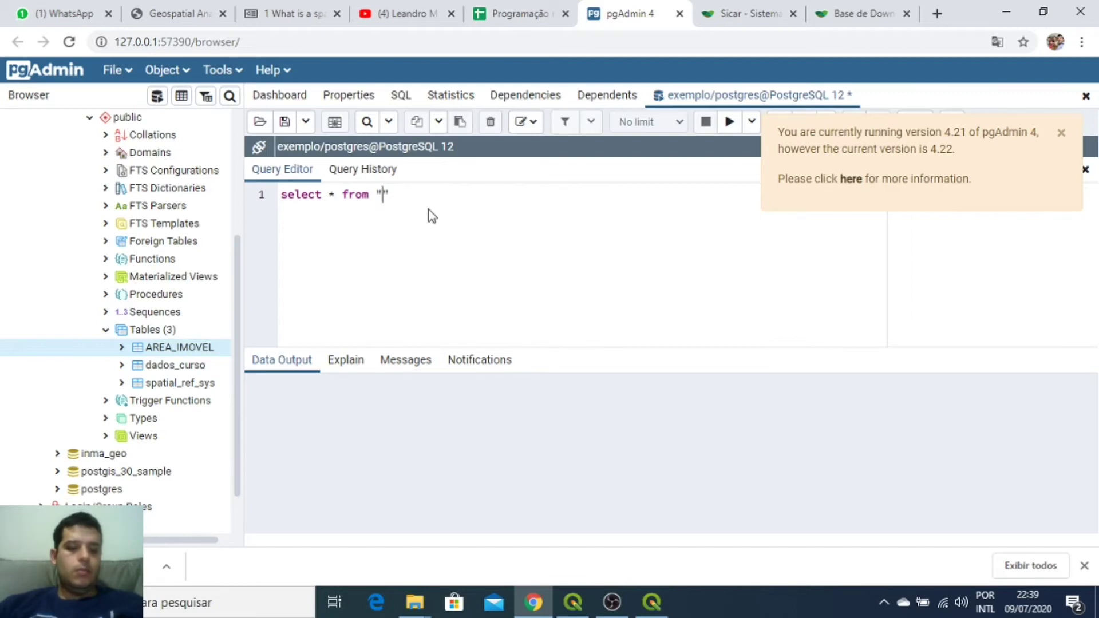
text(AREA_IMOVEL)
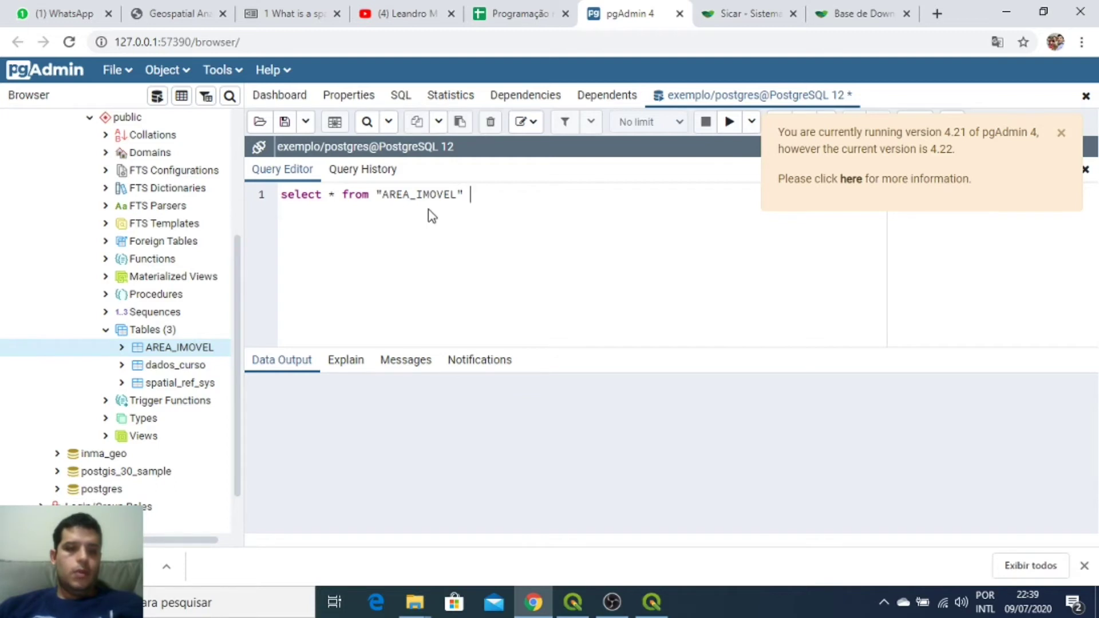
text(WHERE)
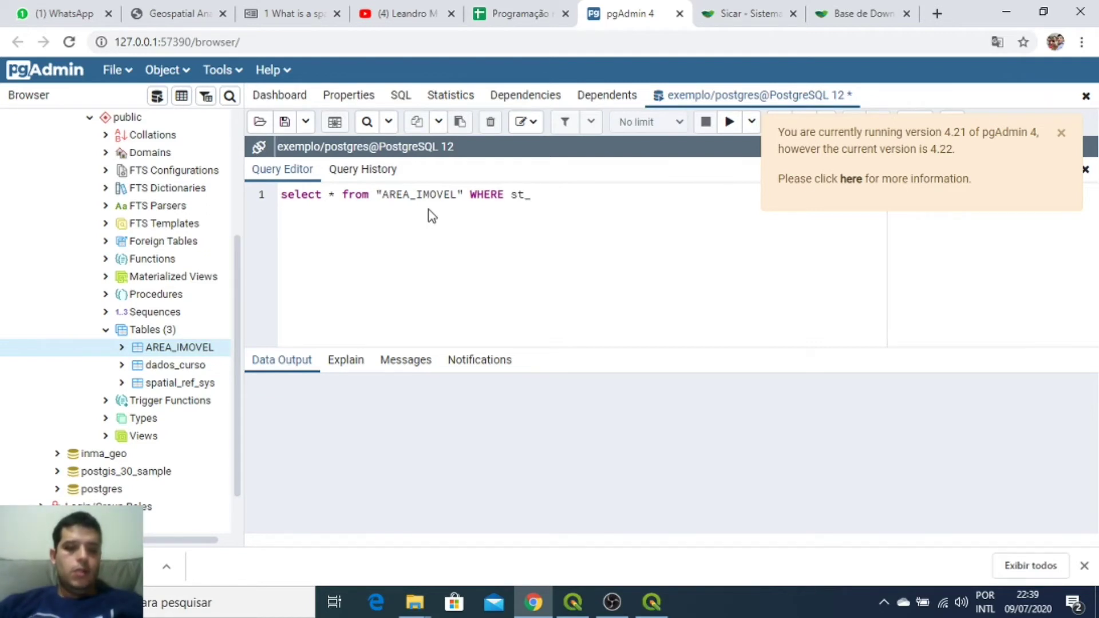
text(st_intersect)
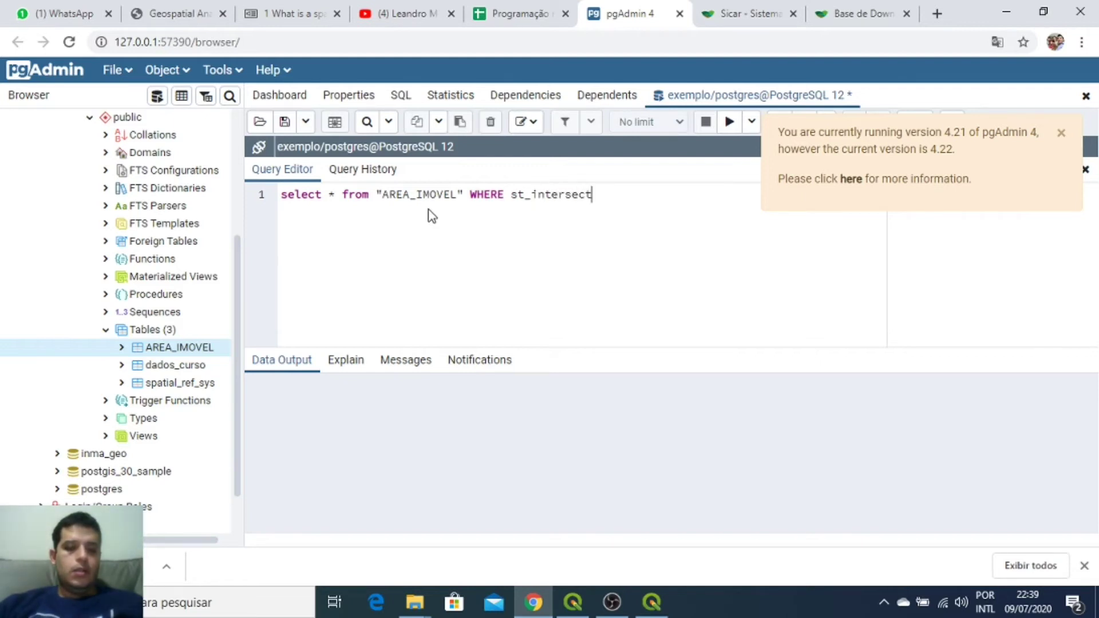
text(s()
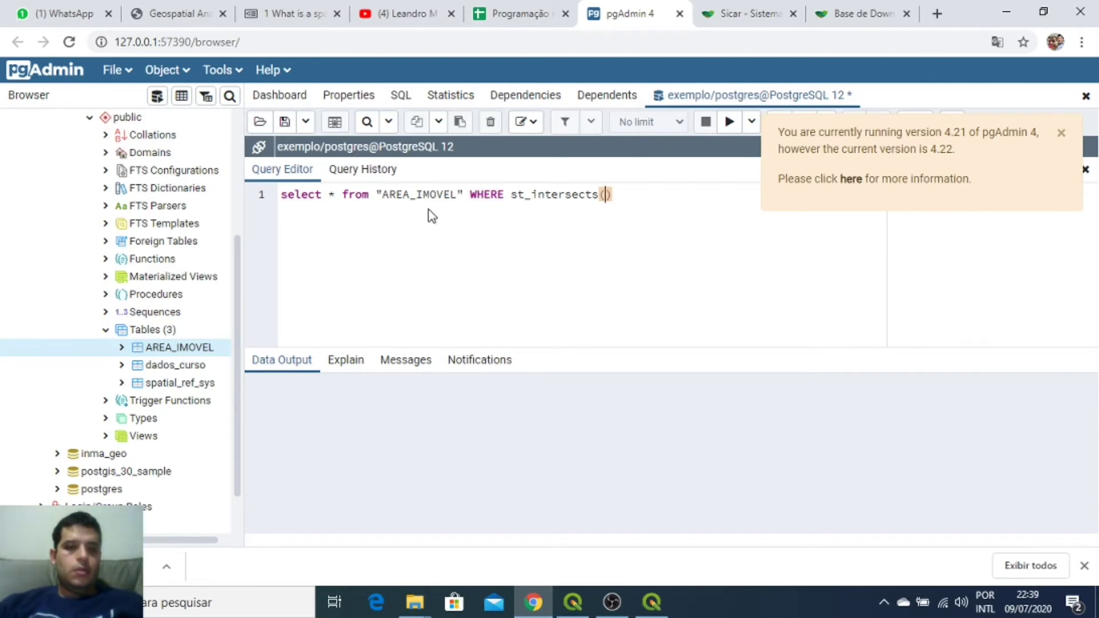
click(466, 193)
text(, )
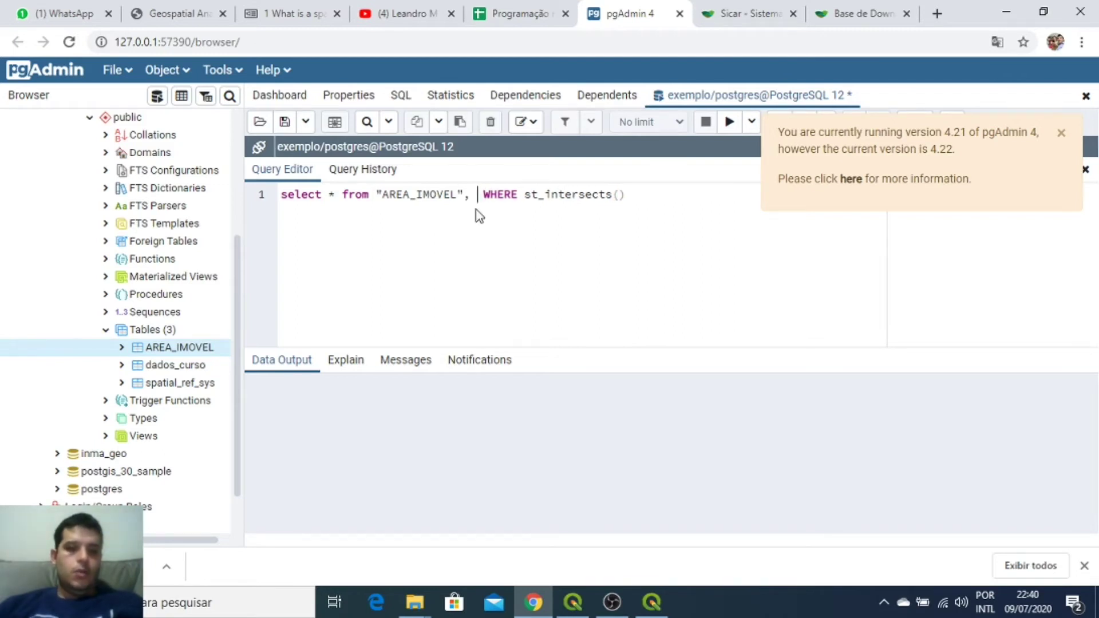
text(dado)
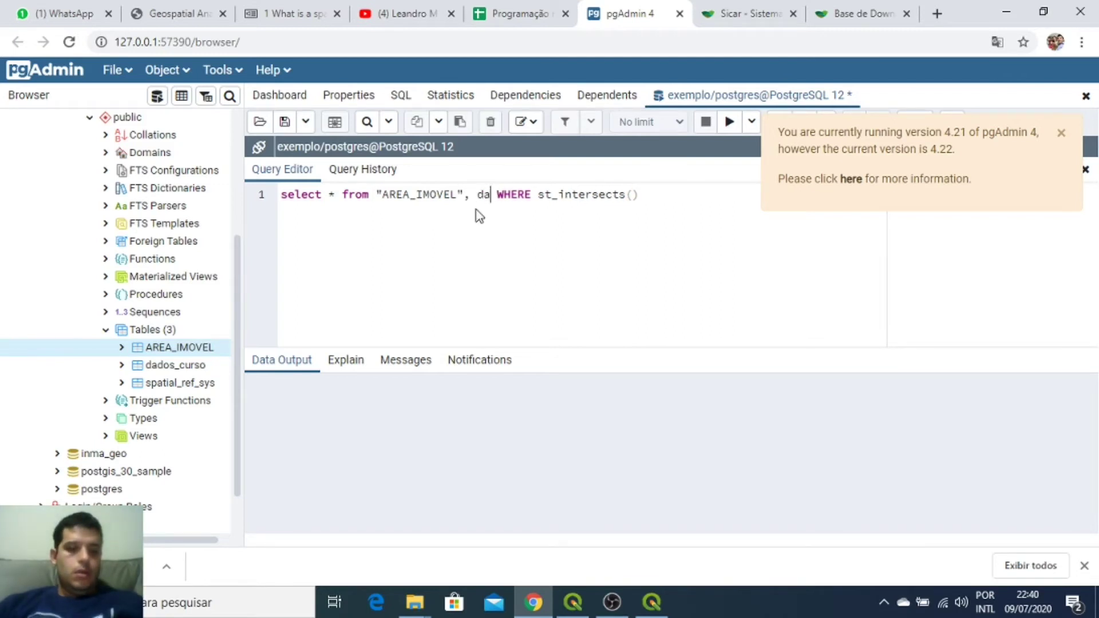
text(s_curso)
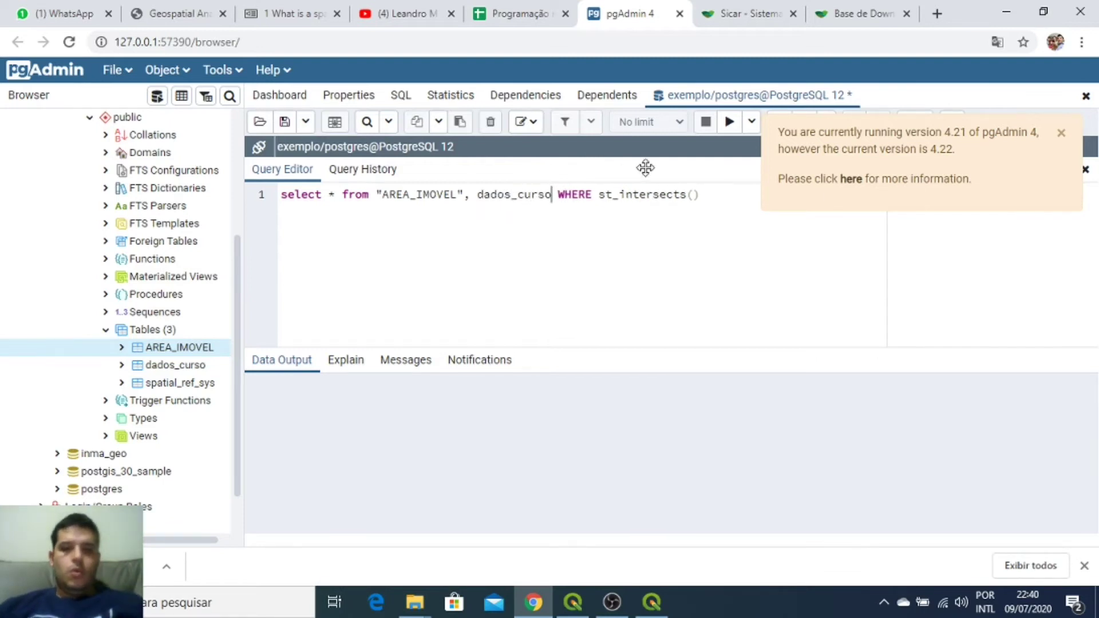
Step: Dismiss the update notice and list the dados_curso table's columns in the object tree
click(1060, 134)
click(692, 195)
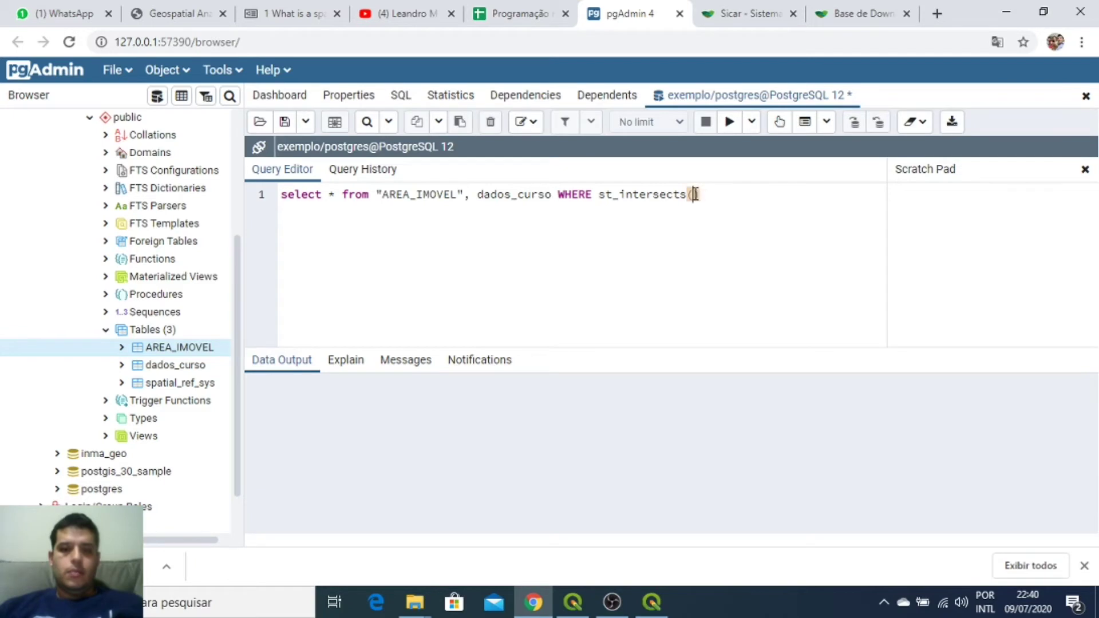
click(121, 371)
click(121, 369)
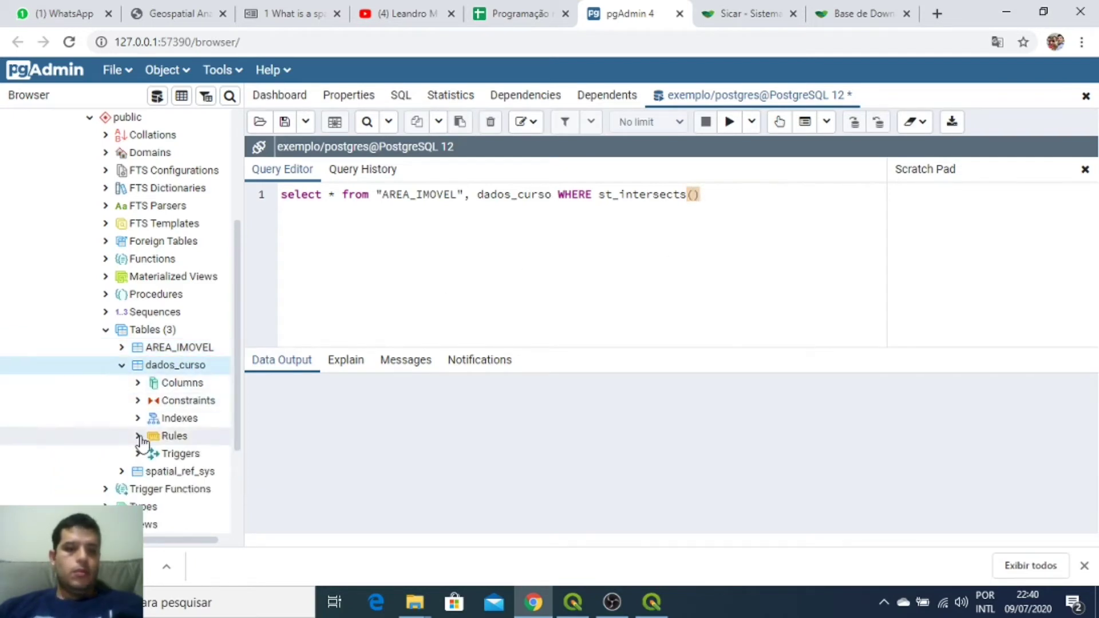
click(138, 384)
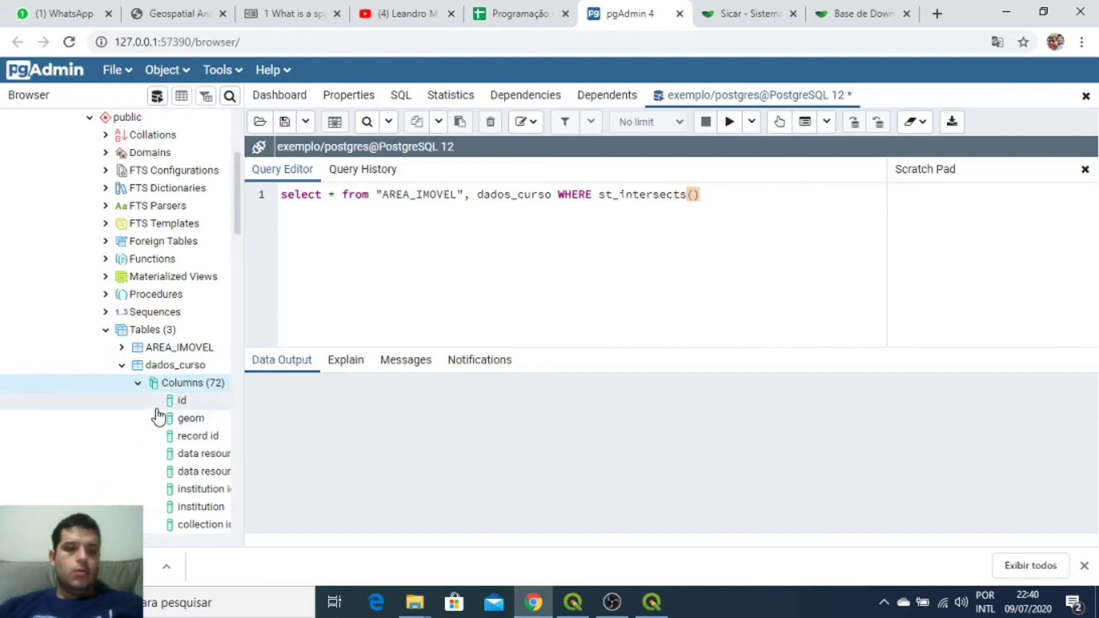
click(692, 194)
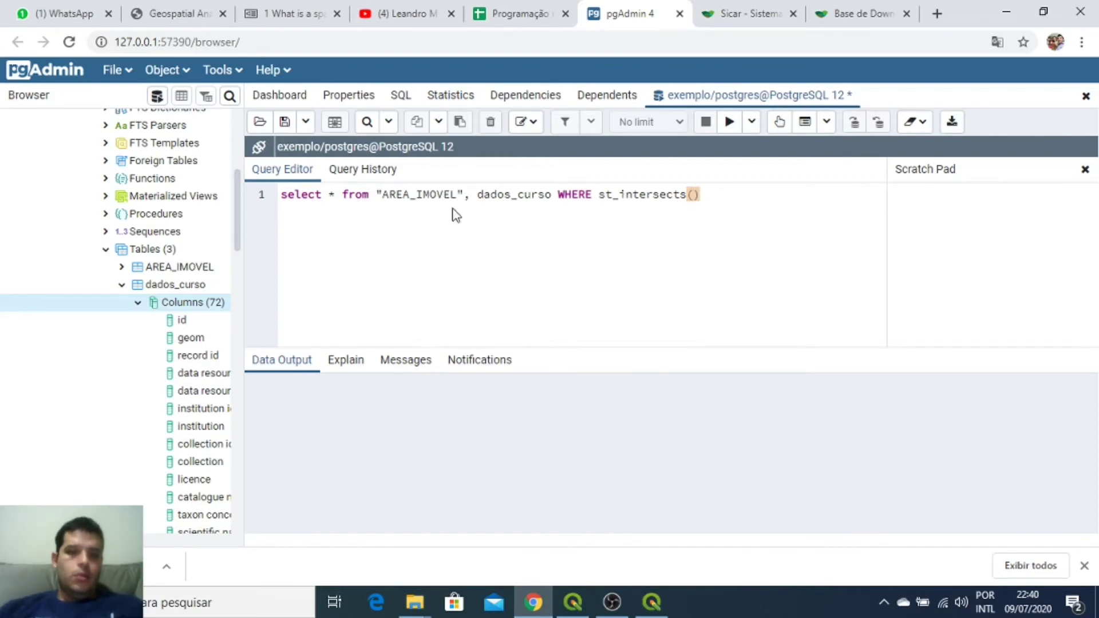
Step: Fill st_intersects with "AREA_IMOVEL".geom and dados_curso.geom, then run it for 2487 rows
drag(463, 194, 384, 194)
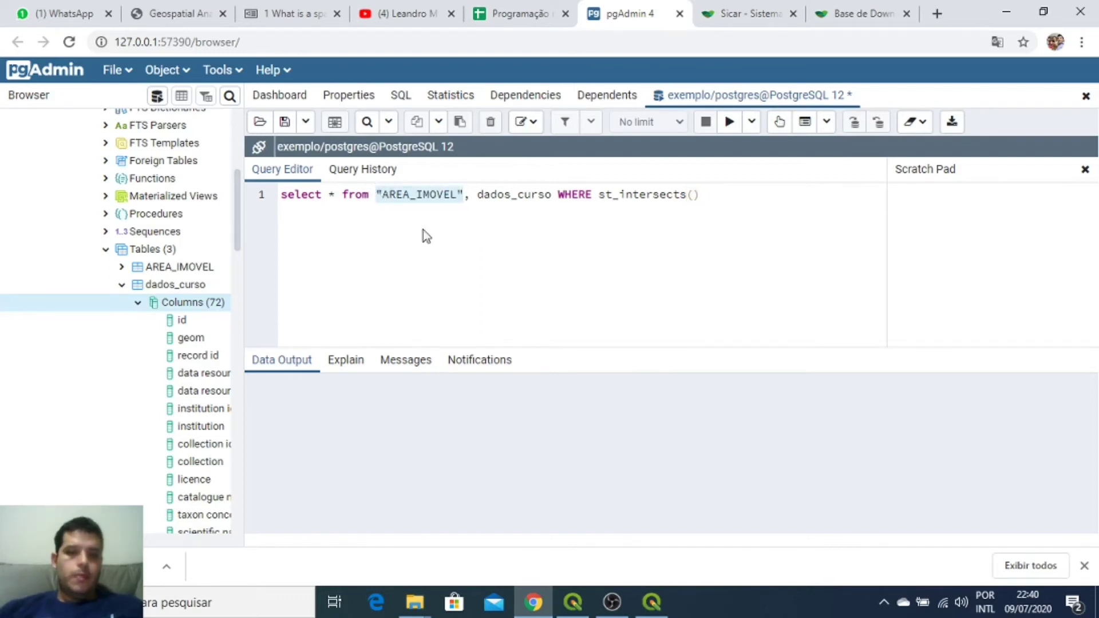
click(694, 195)
text("AREA_IMOVEL")
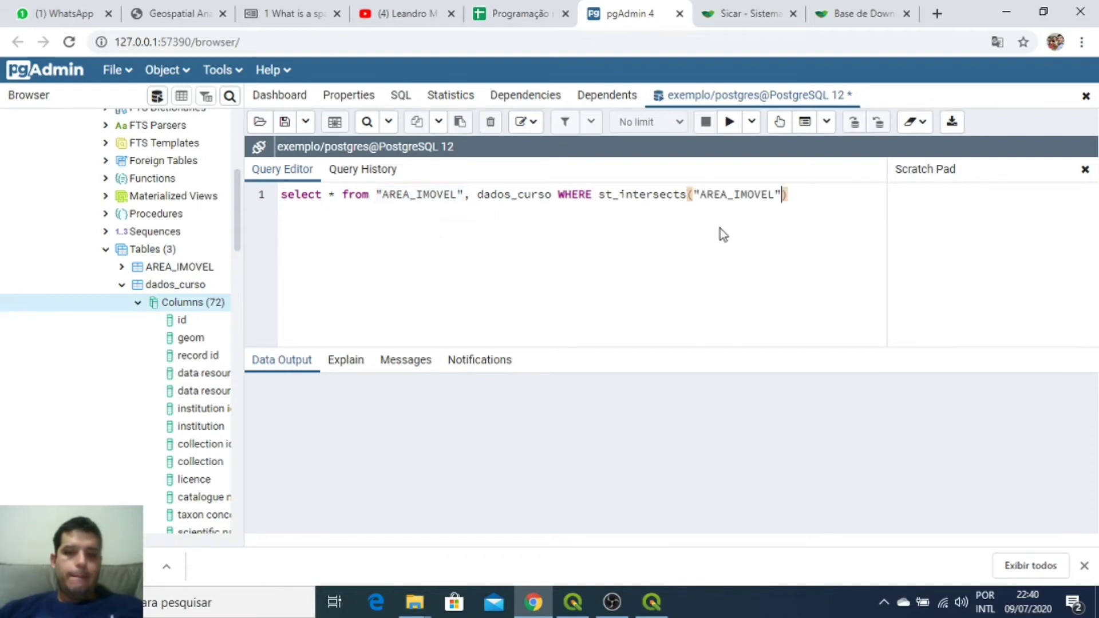
text(.geom,)
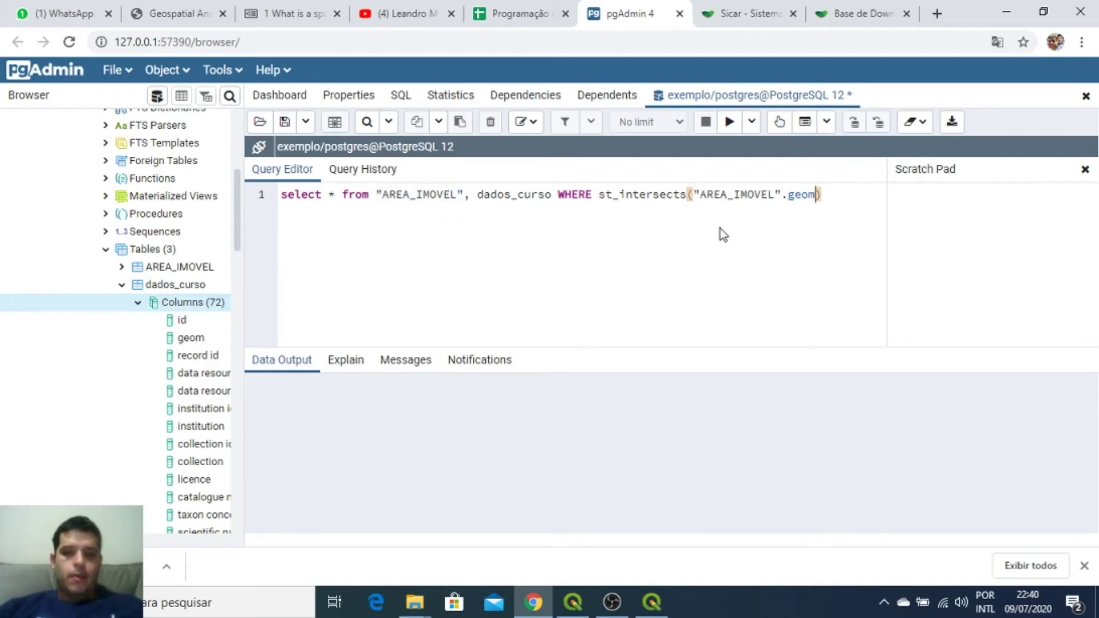
double_click(539, 195)
key(ctrl+c)
click(824, 194)
key(ctrl+v)
text(.geom)
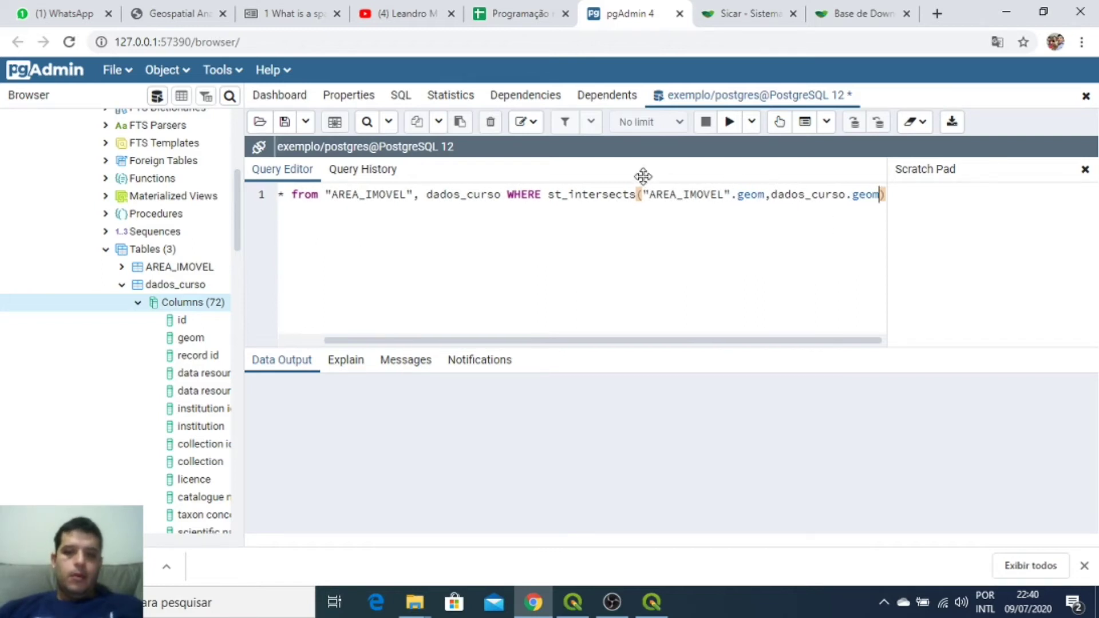
click(730, 122)
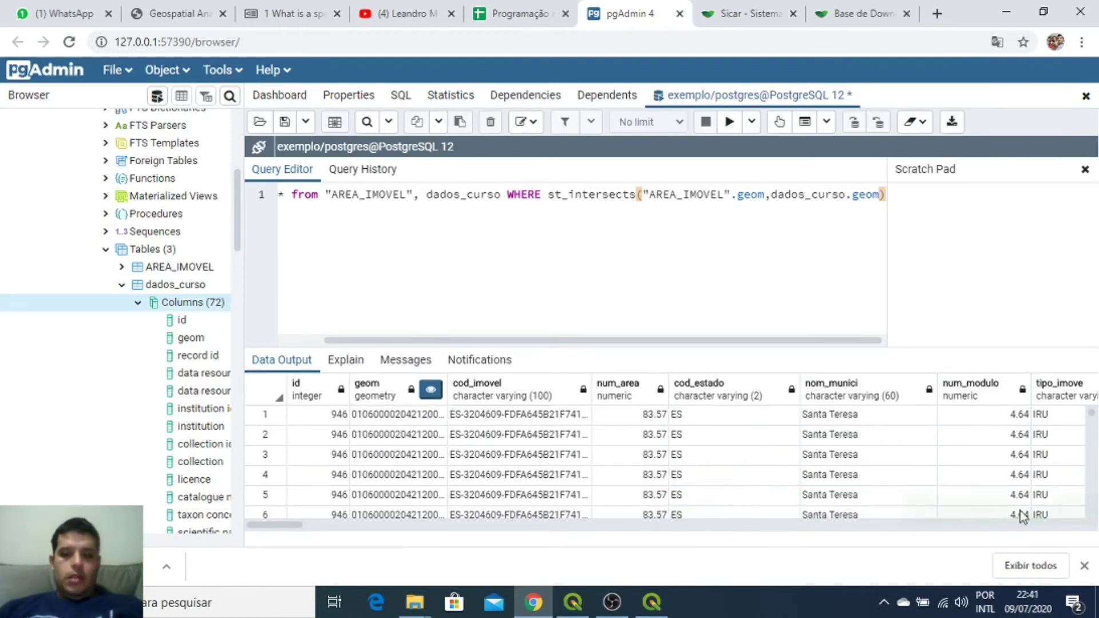
click(651, 602)
click(573, 602)
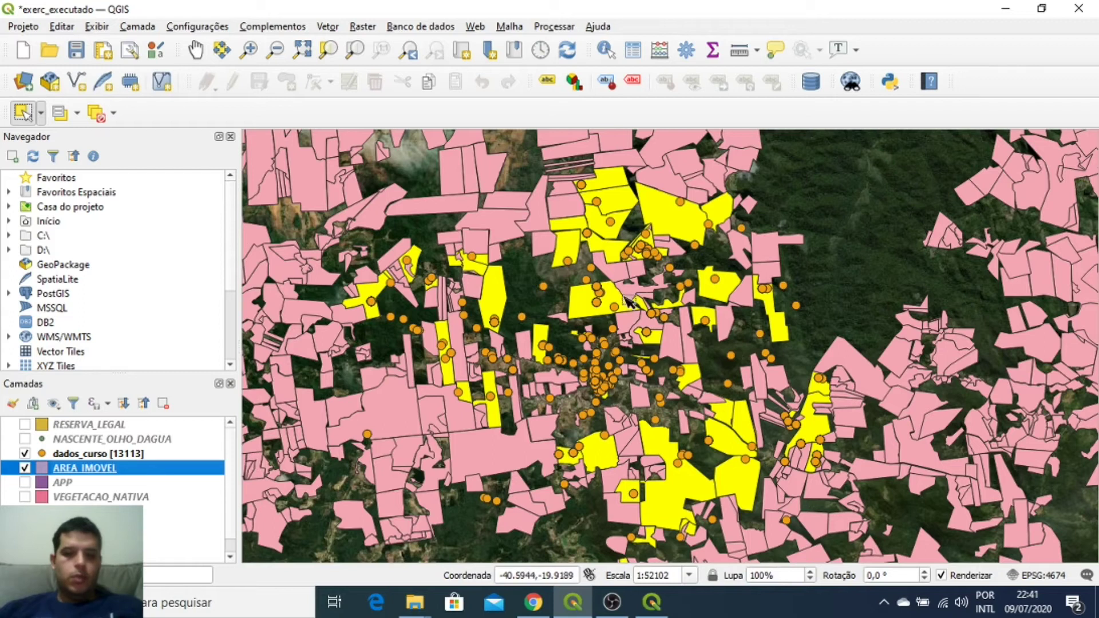
scroll(607, 297, up, 3)
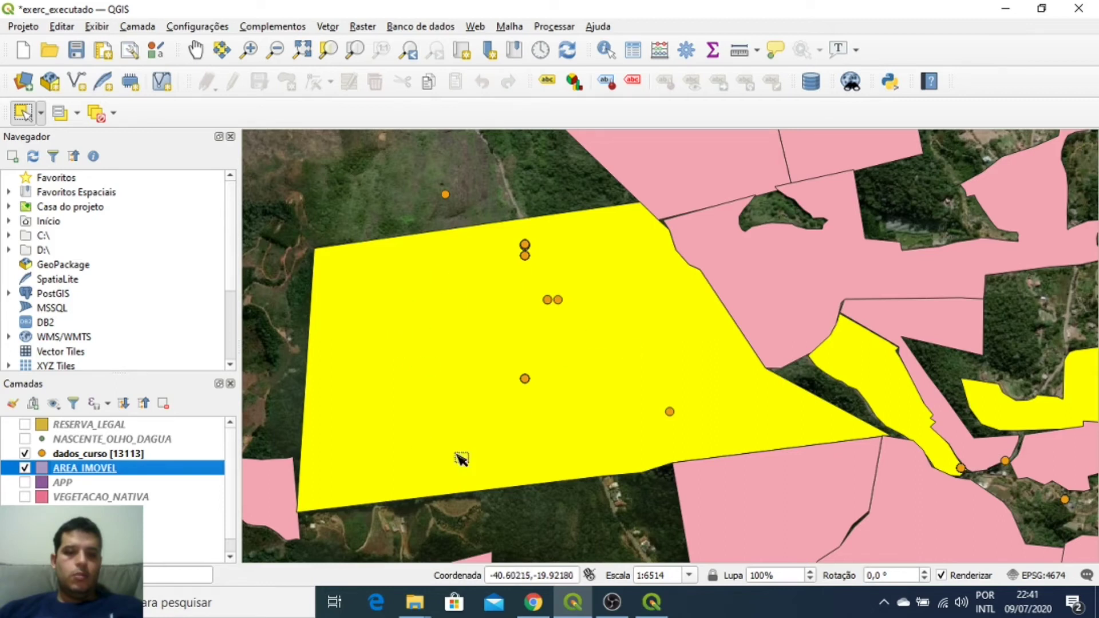
click(533, 602)
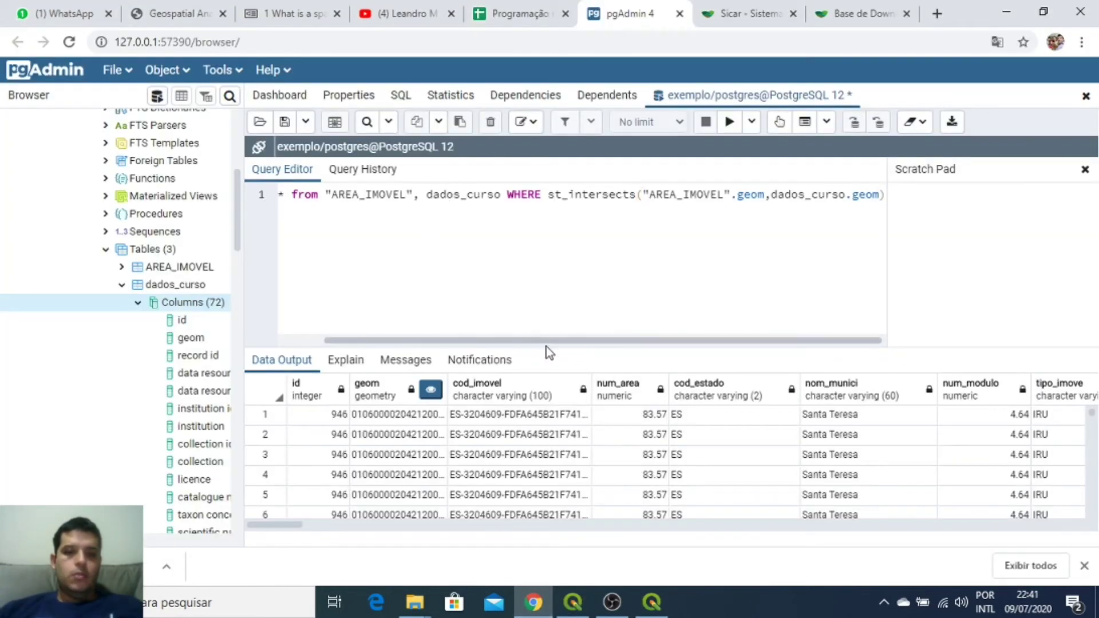
Step: Insert distinct on "AREA_IMOVEL".id, after select and run it, which returns a syntax error
drag(546, 341, 429, 341)
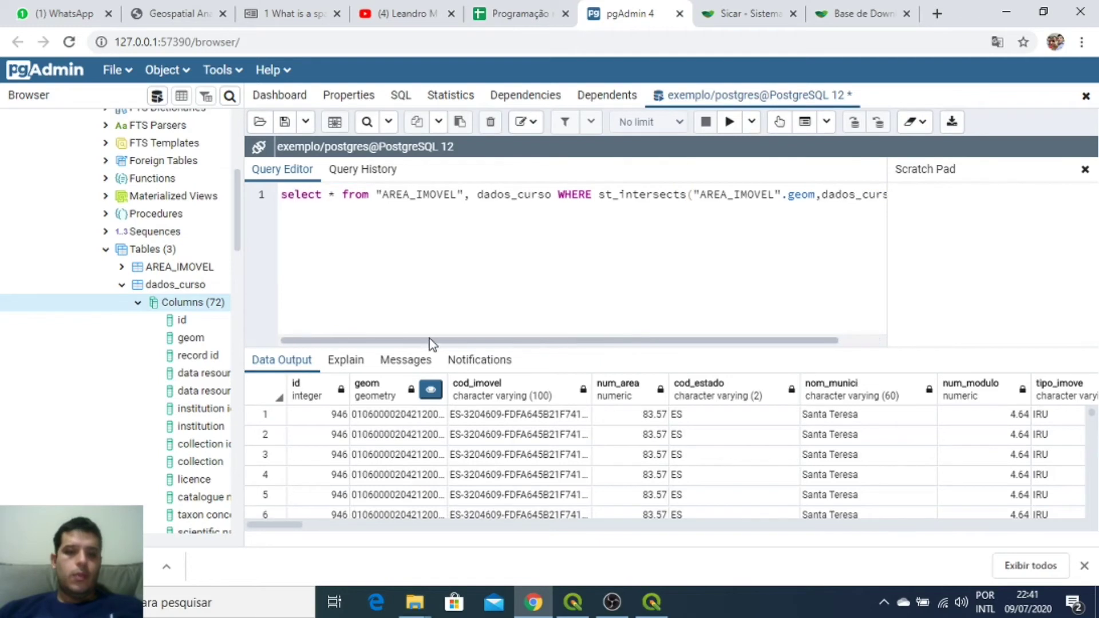
click(337, 194)
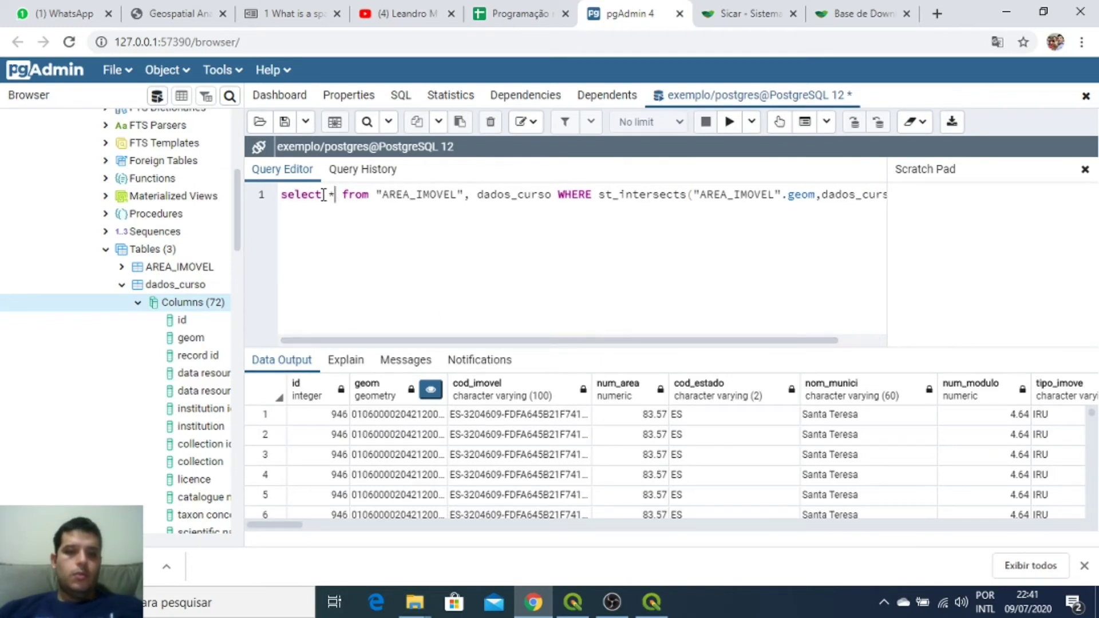
text(dist)
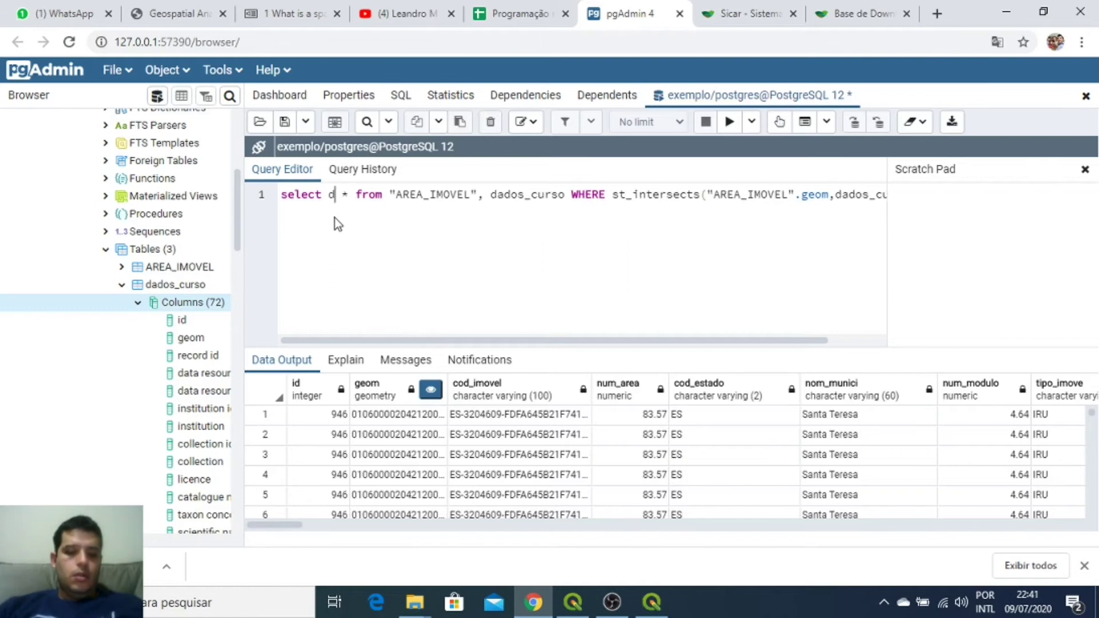
text(inct)
text(on)
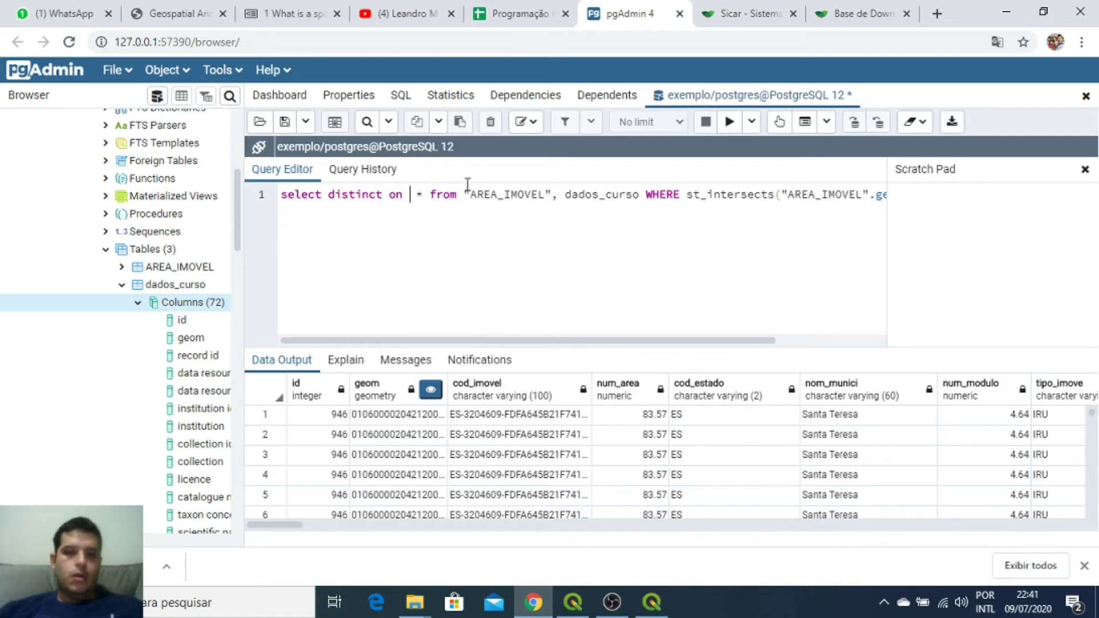
drag(550, 195, 468, 193)
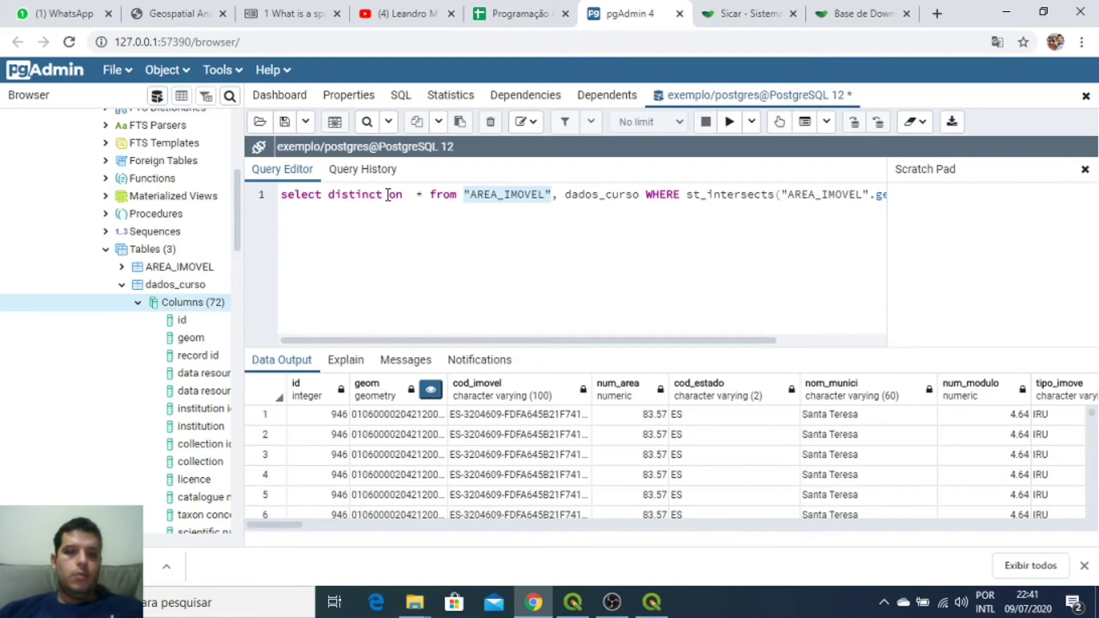
click(409, 194)
key(ctrl+v)
text(.)
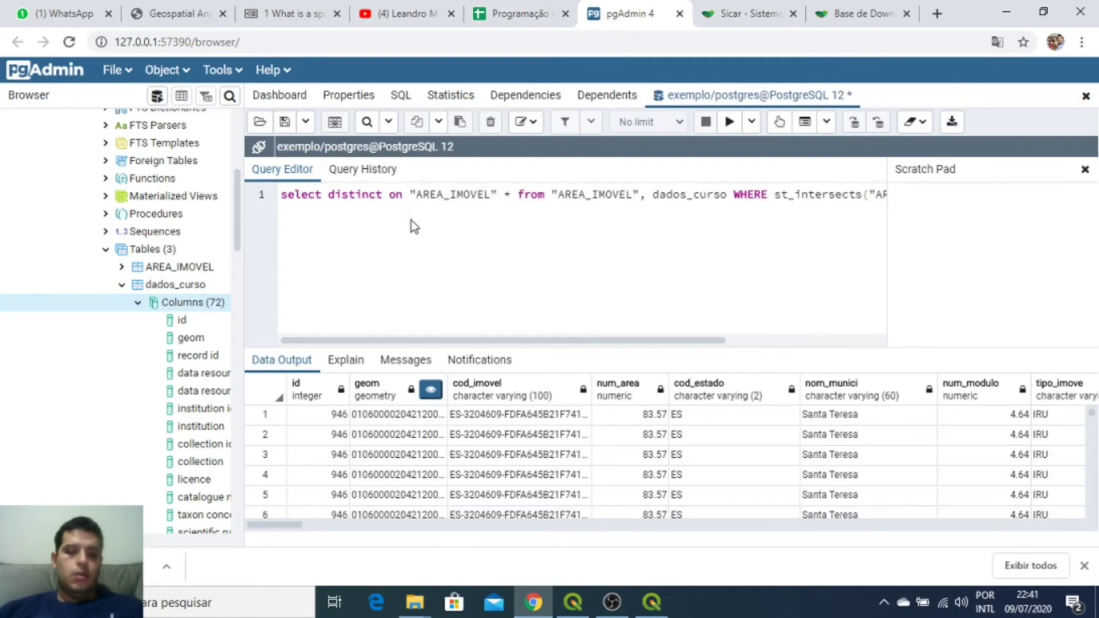
text(id)
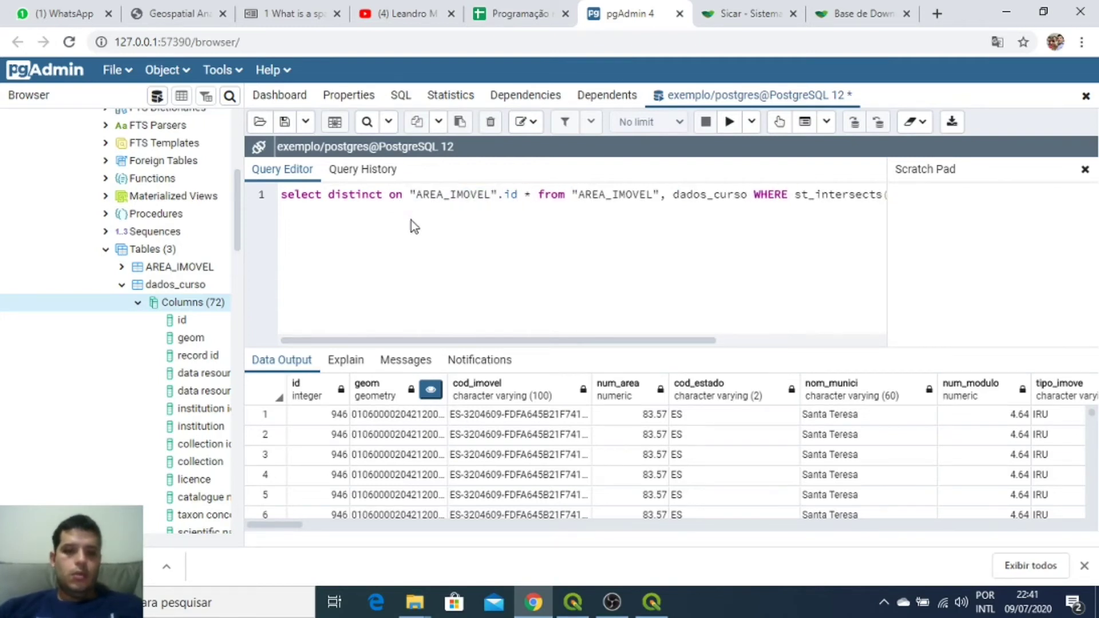
text(,)
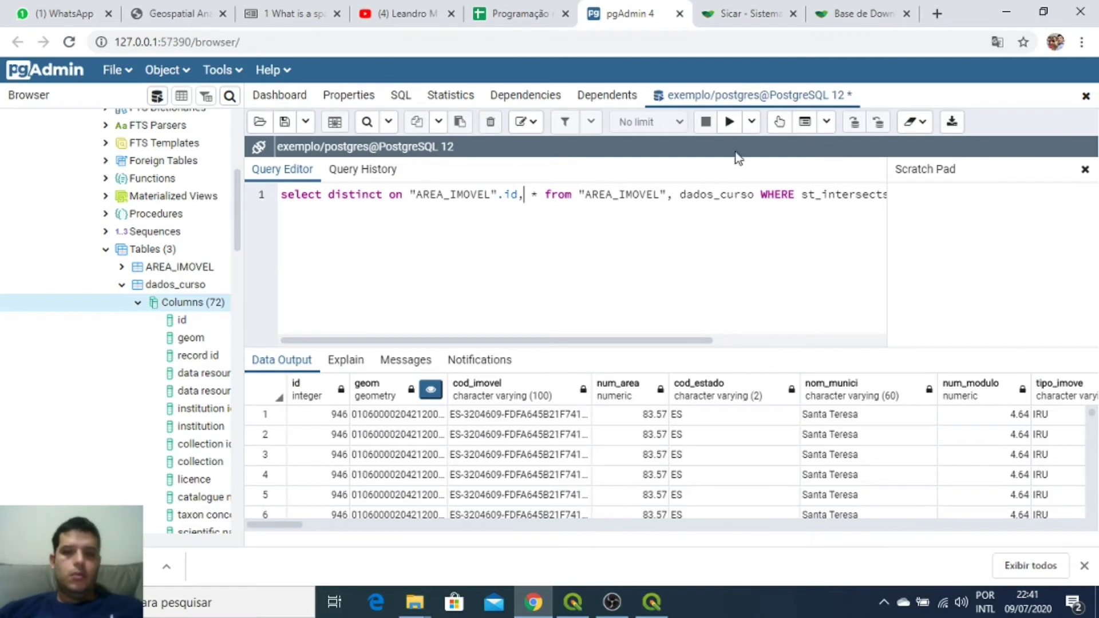
click(728, 123)
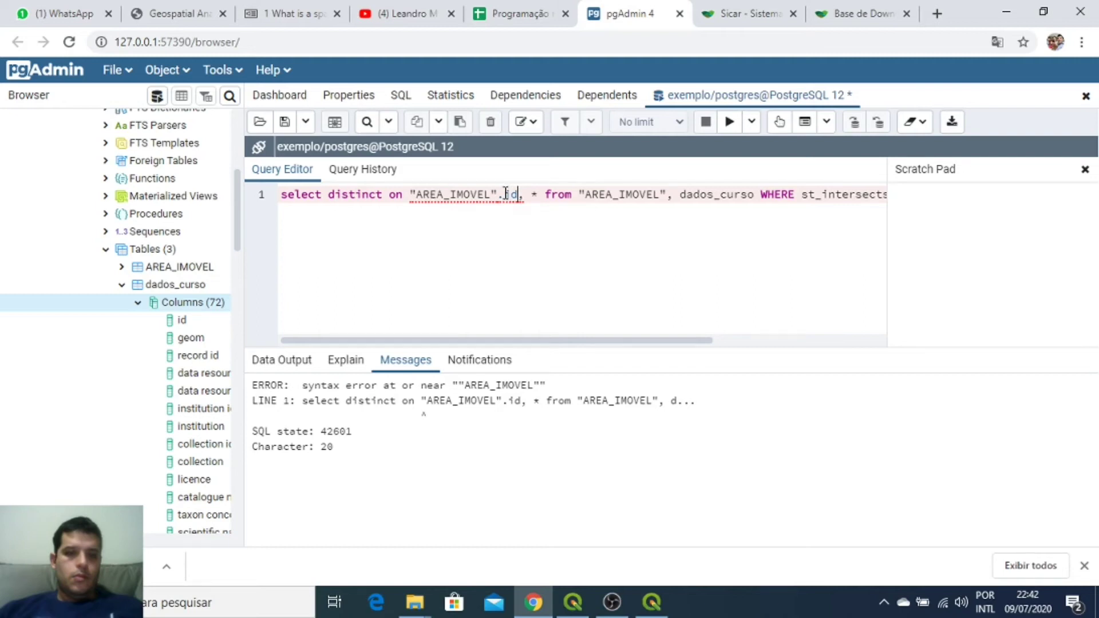
Step: Wrap "AREA_IMOVEL".id in parentheses after distinct on and rerun the query
click(411, 194)
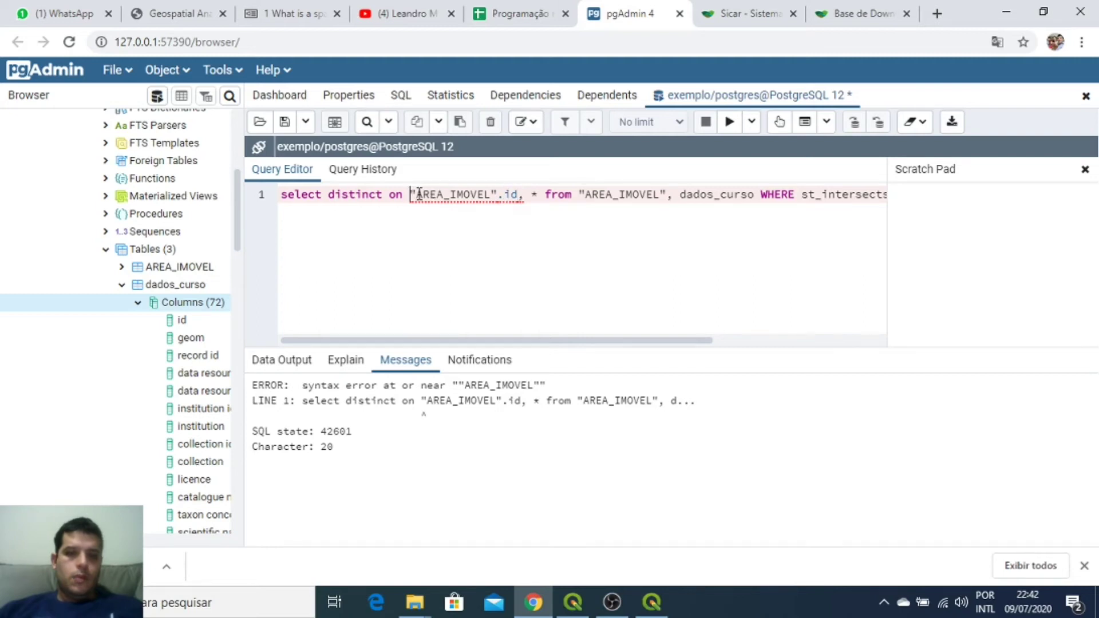
text(()
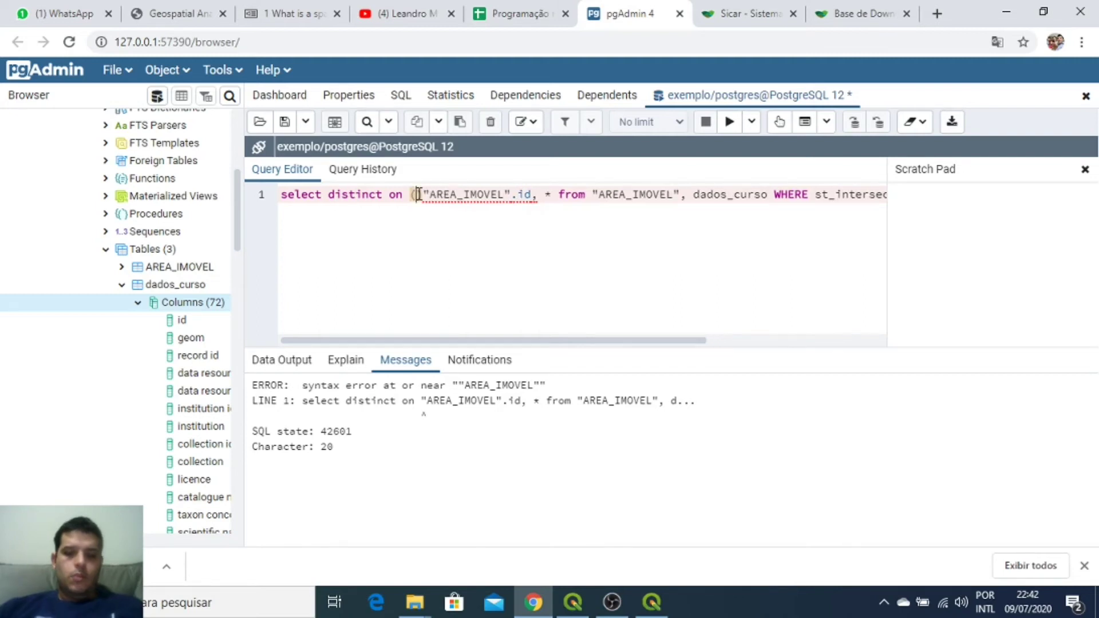
key(Delete)
click(528, 194)
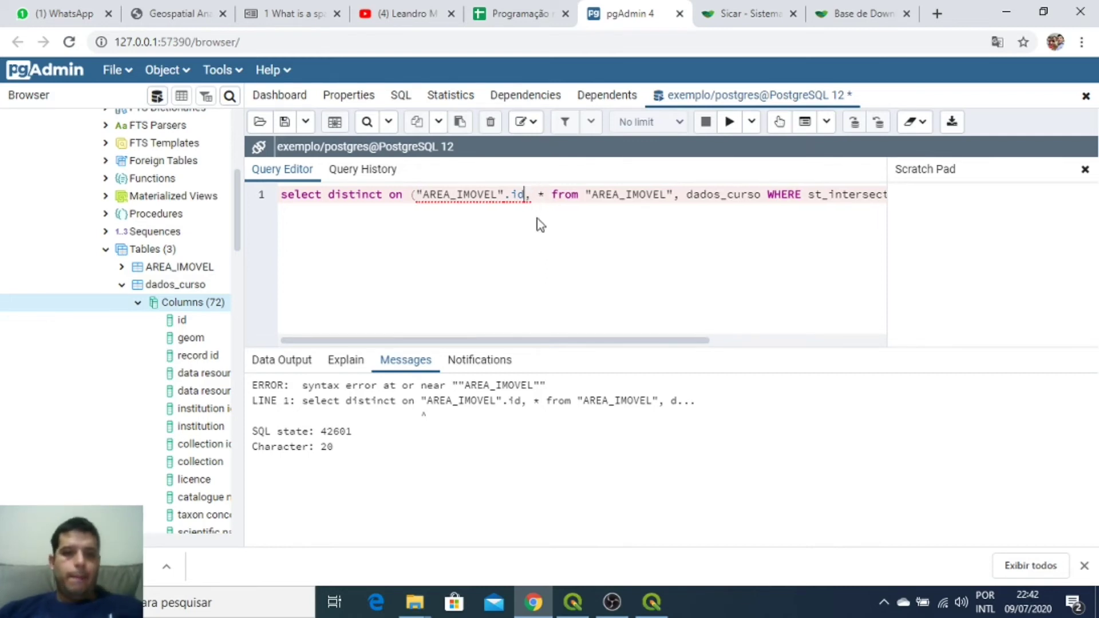
text())
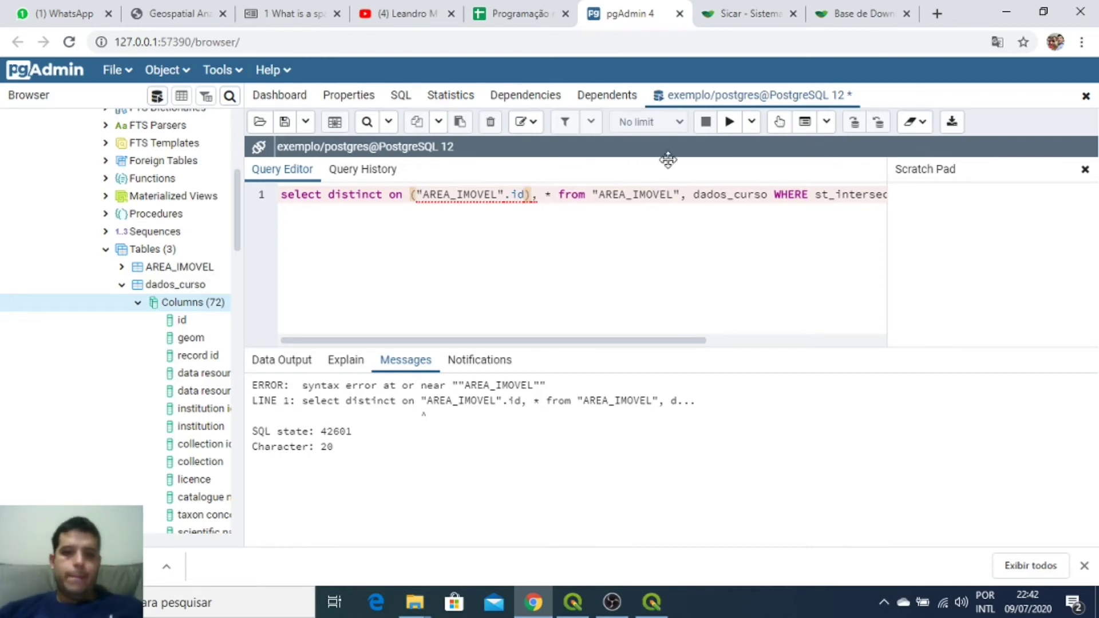
click(729, 121)
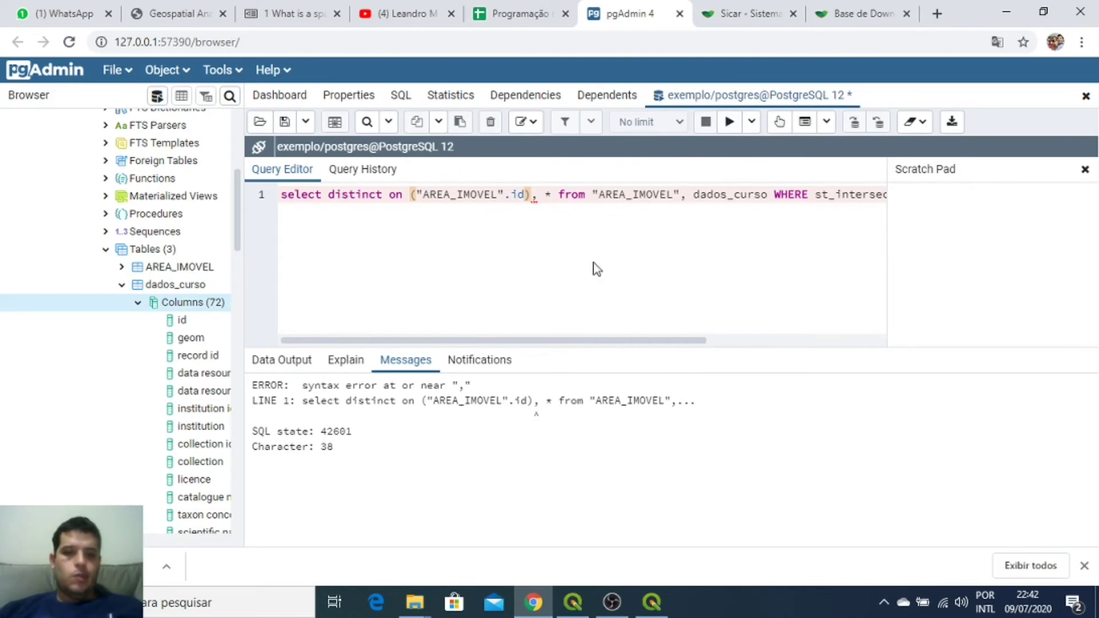
Step: Change the distinct column to a quoted "record id" and rerun the query
click(539, 195)
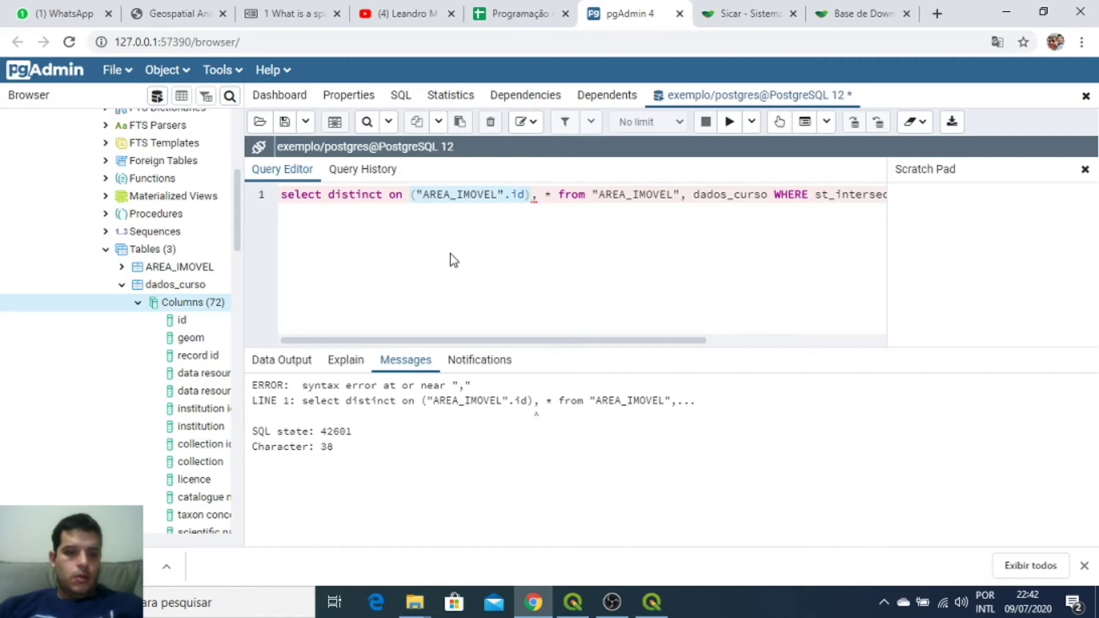
text(")
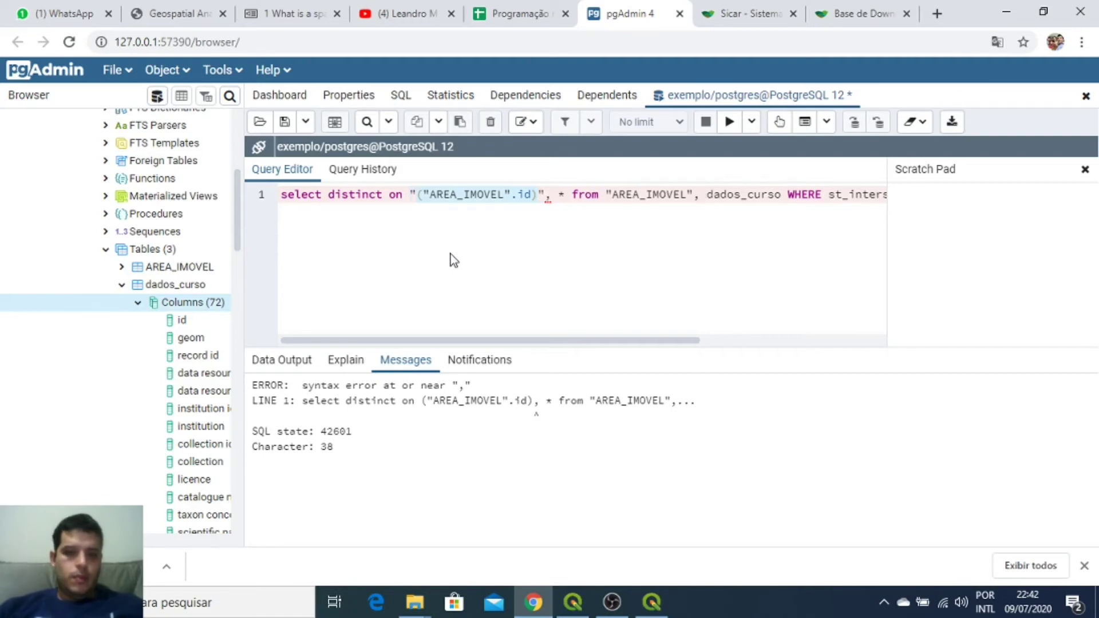
key(BackSpace)
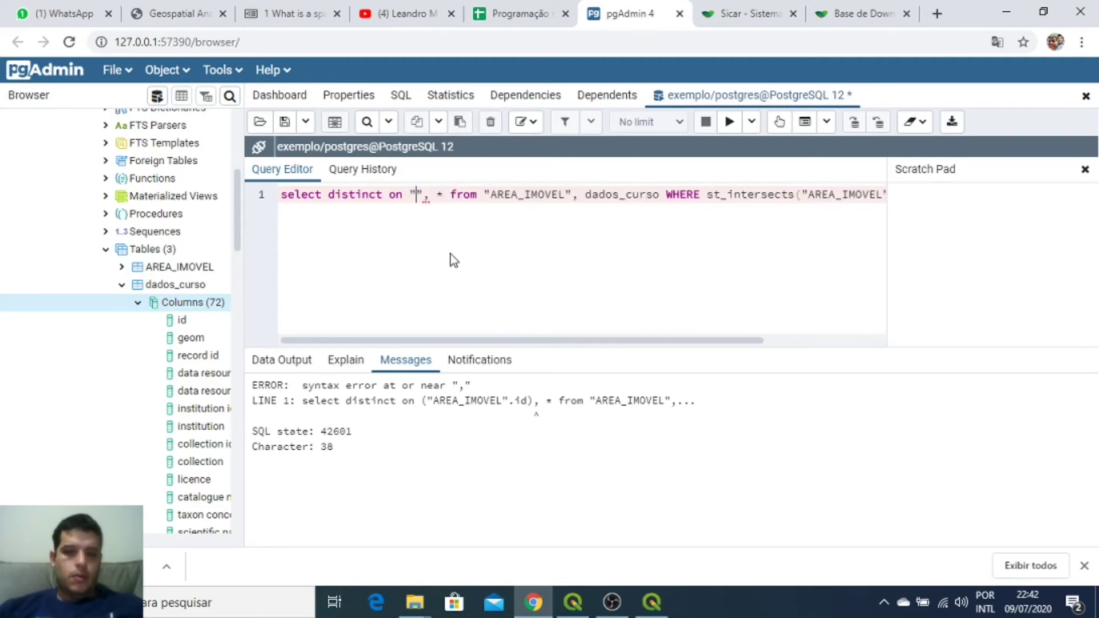
text(record)
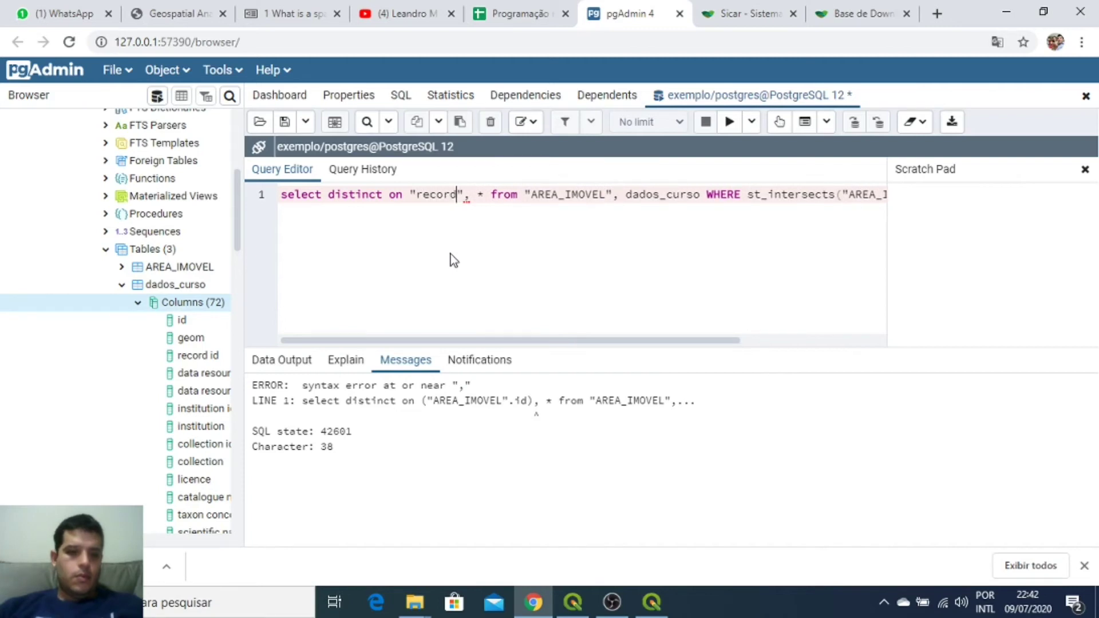
text( id)
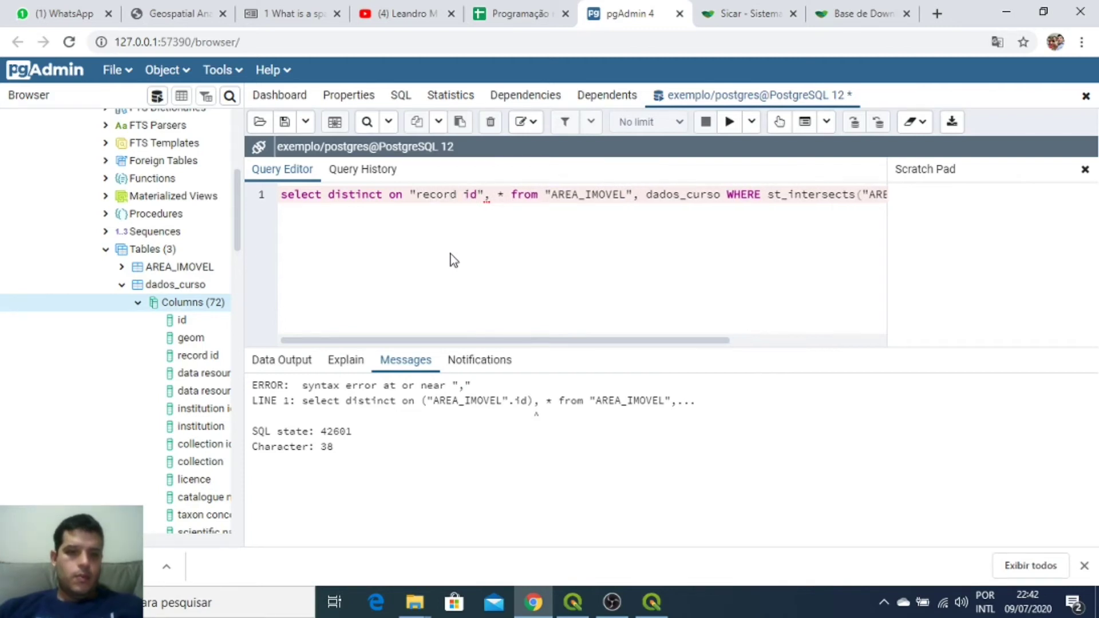
click(727, 123)
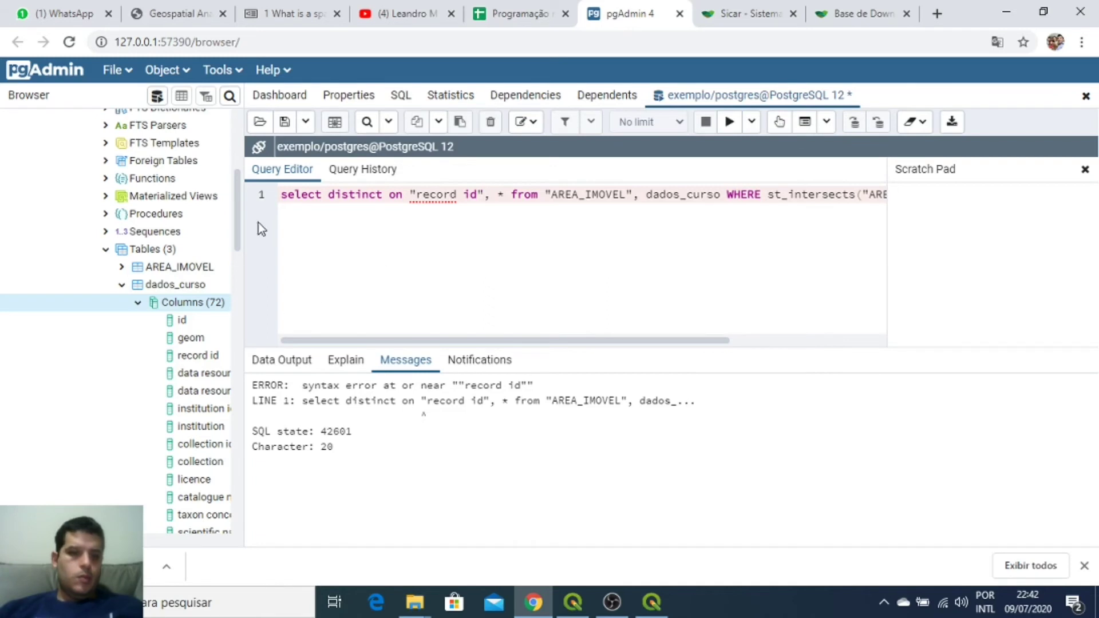
Step: Rebuild the column as AREA_IMOVEL.id, remove the on keyword, and rerun the query
mouse_move(238, 219)
mouse_down()
mouse_move(272, 318)
mouse_move(270, 364)
mouse_move(245, 204)
mouse_move(249, 221)
mouse_up()
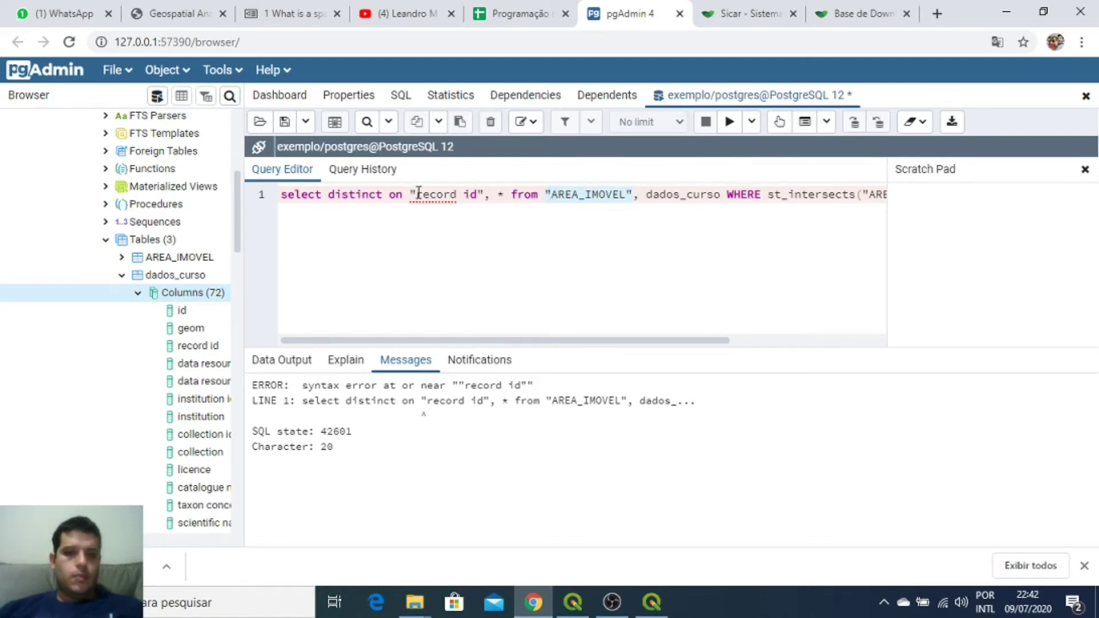
text("AREA_IMOVEL")
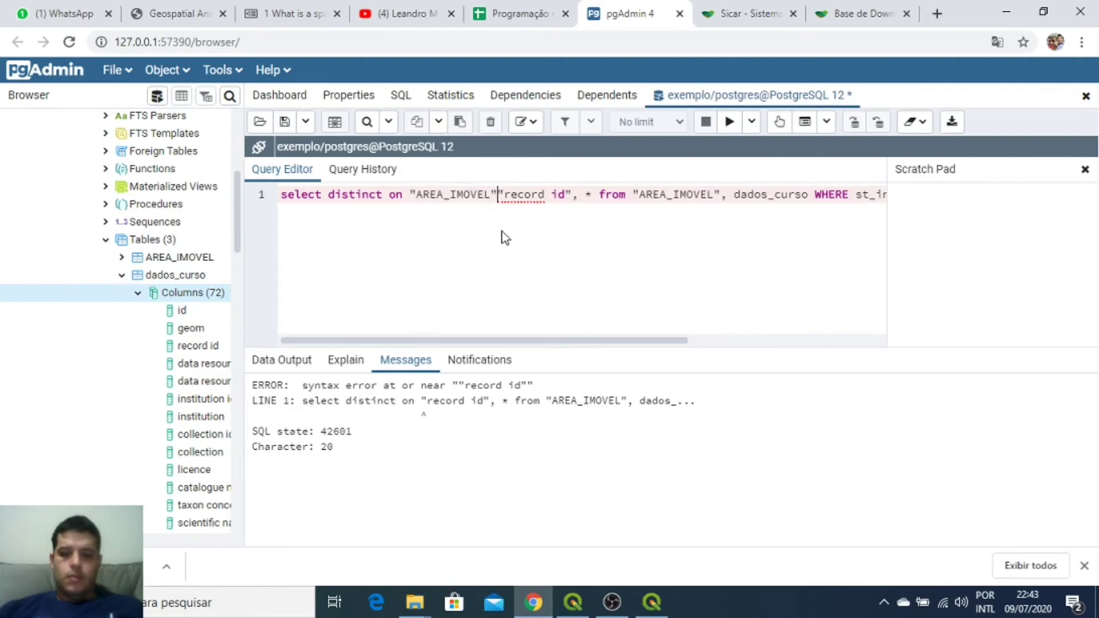
key(Delete)
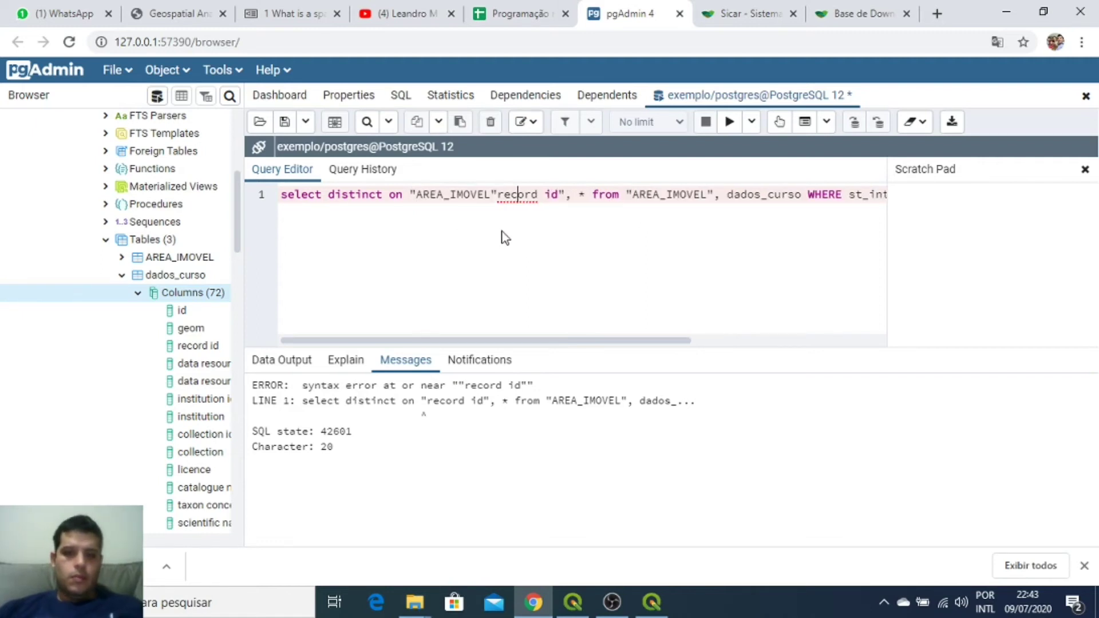
key(Left)
key(Left)
key(Left)
key(Left)
key(Left)
key(Left)
key(Left)
key(Left)
key(Left)
key(BackSpace)
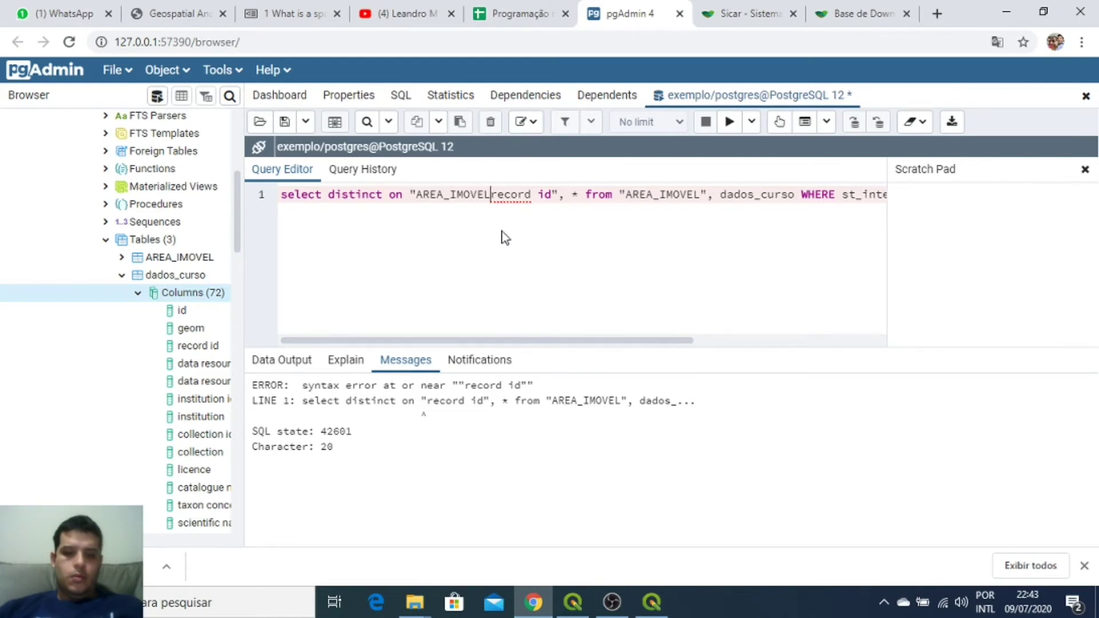
key(Delete)
key(Delete)
key(Delete)
key(Delete)
key(Delete)
key(Delete)
key(Delete)
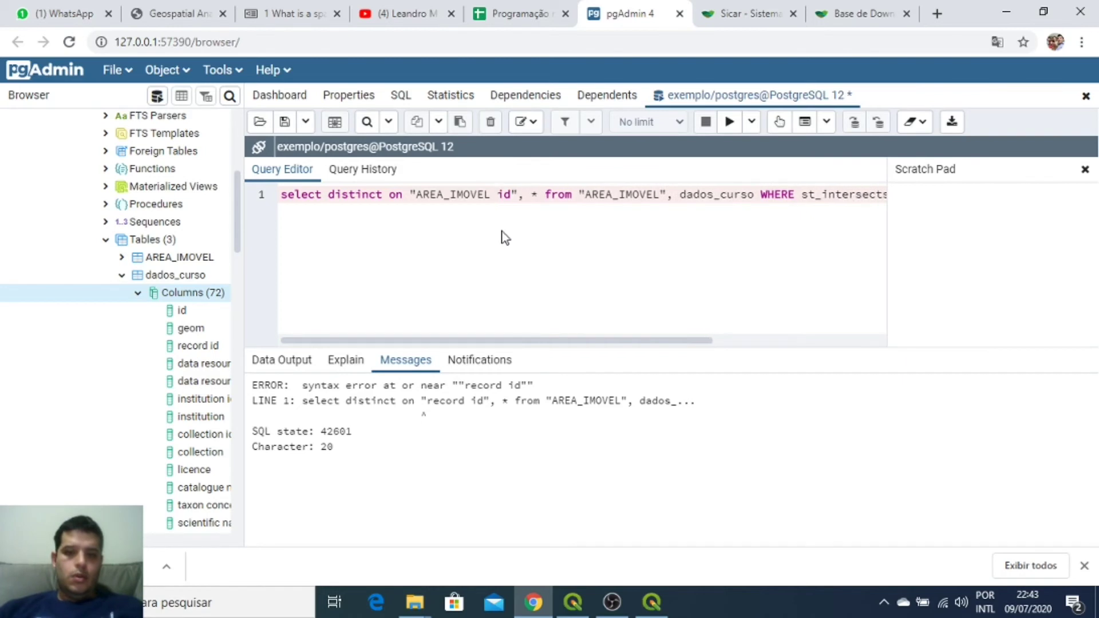
key(BackSpace)
text(.)
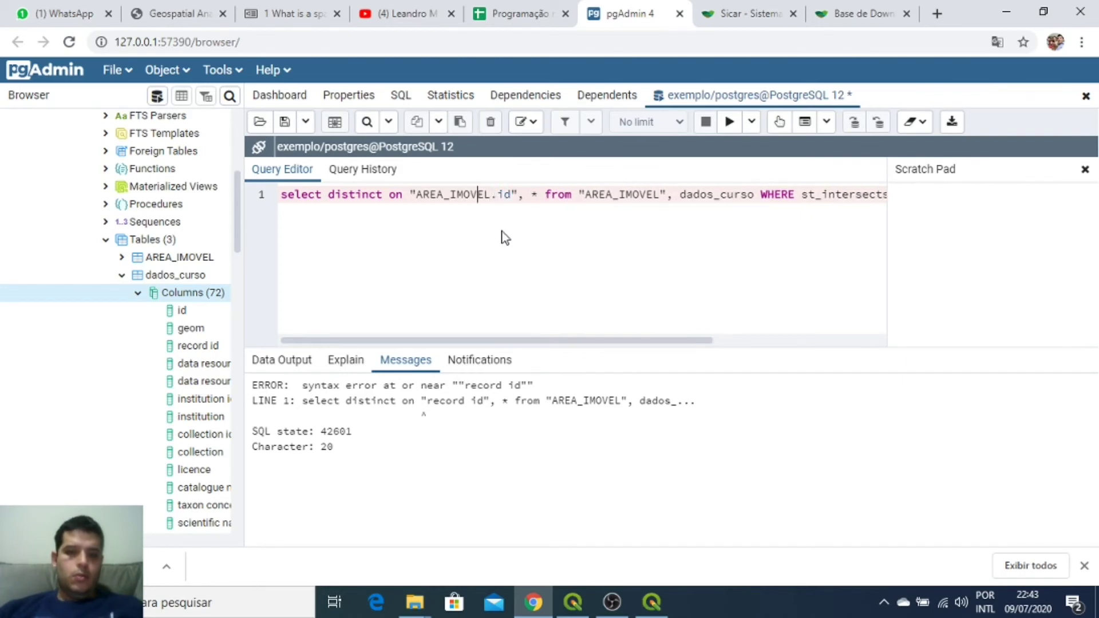
key(Delete)
key(Delete)
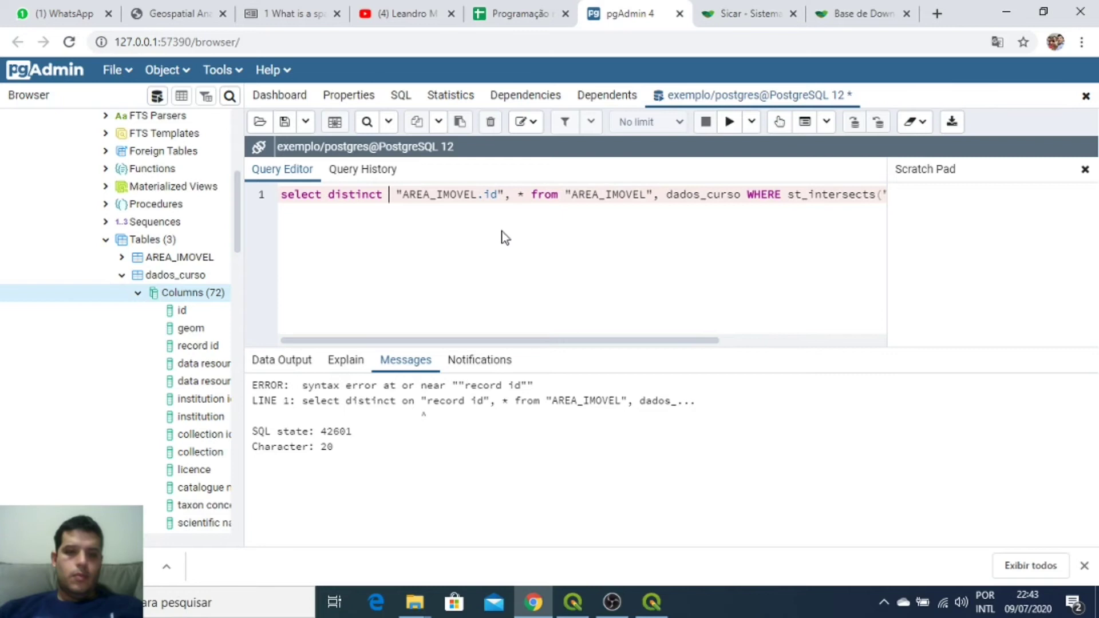
click(729, 122)
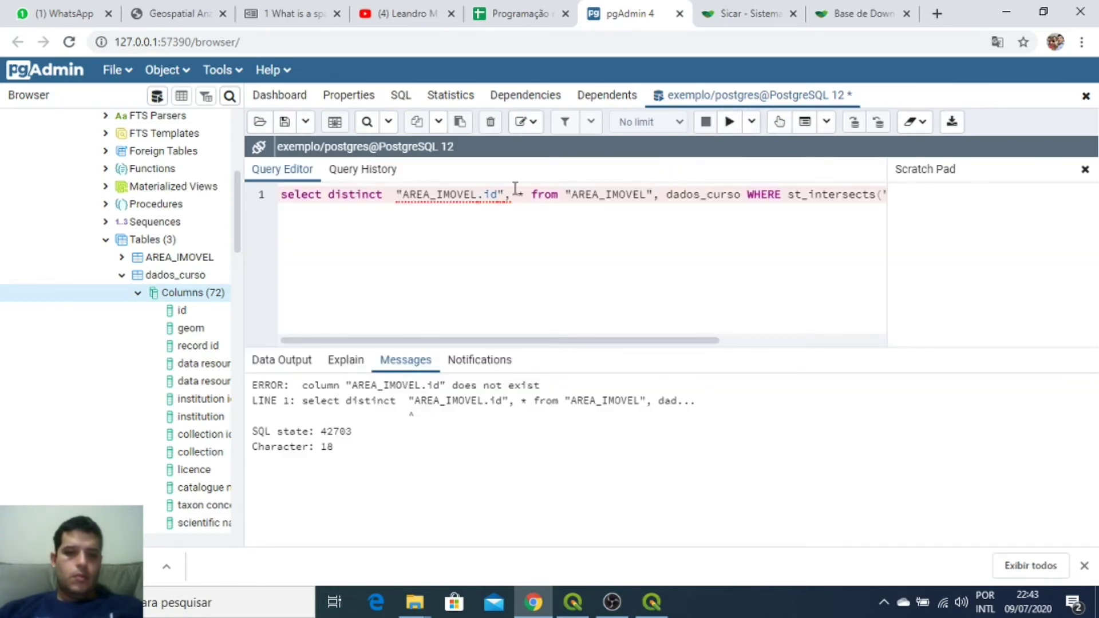
Step: Correct the quotes so the distinct column reads "AREA_IMOVEL".id
click(481, 194)
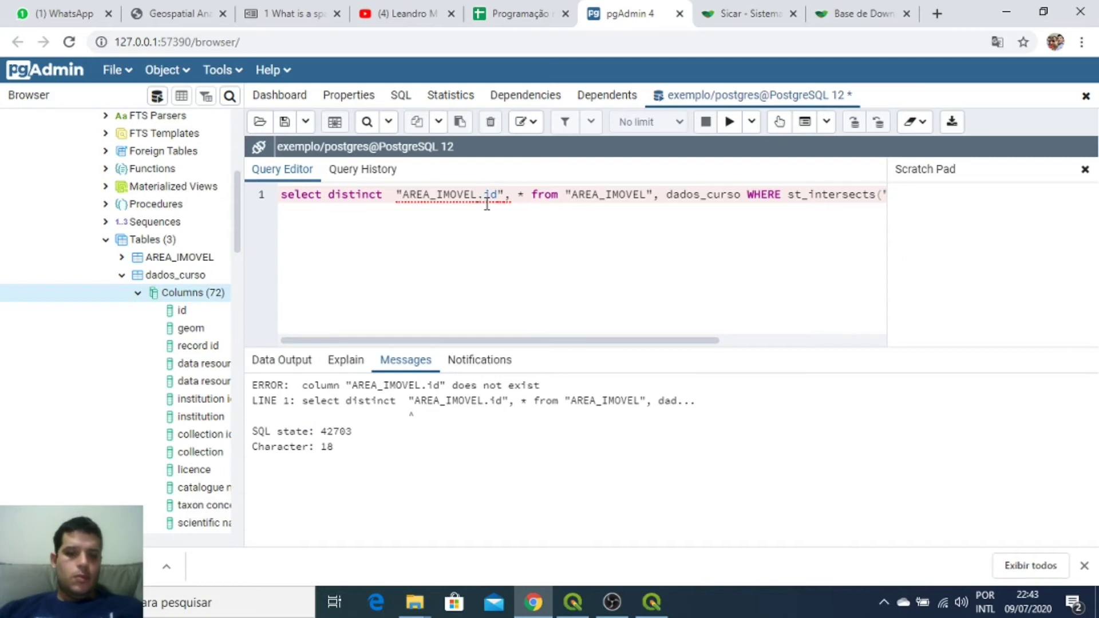
text(")
key(Right)
key(Right)
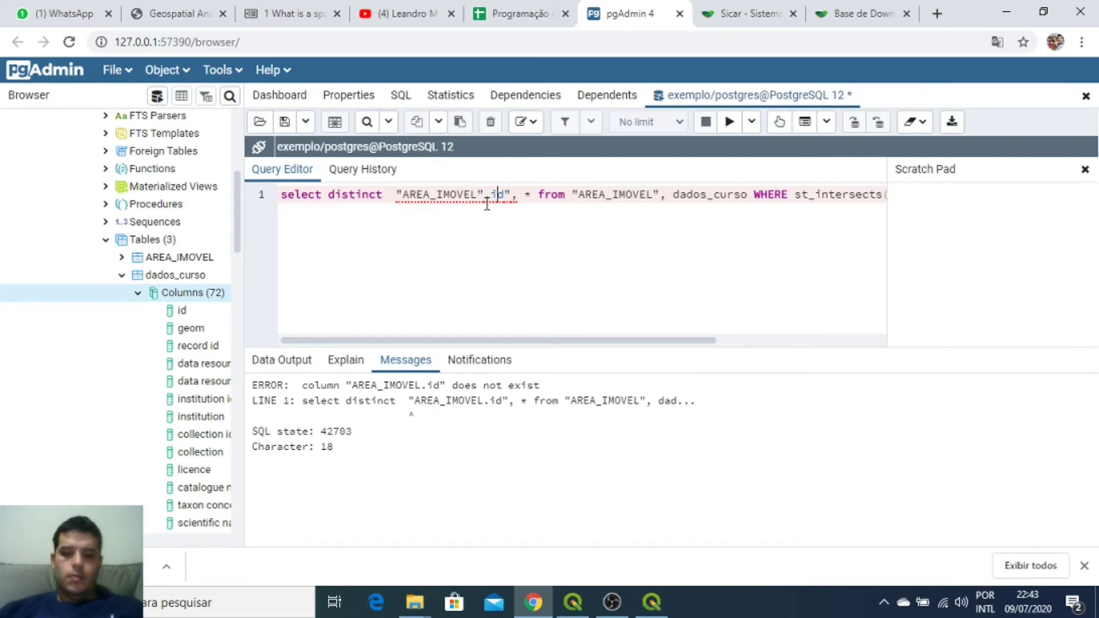
key(BackSpace)
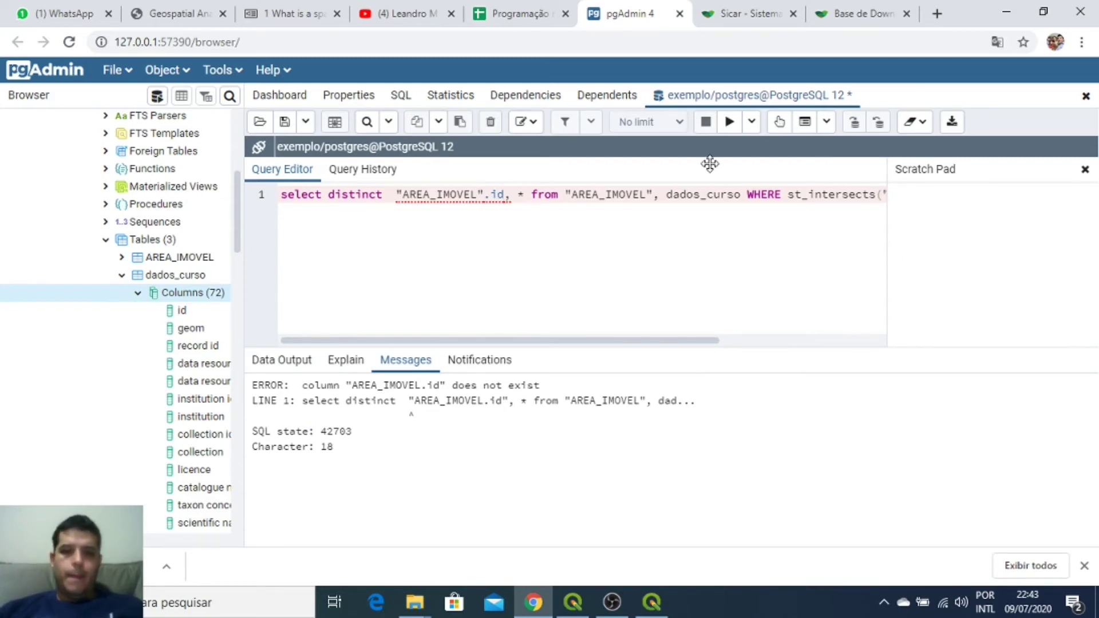
Step: Run the corrected query (2487 rows), then split it over three lines and drop the asterisk
click(729, 131)
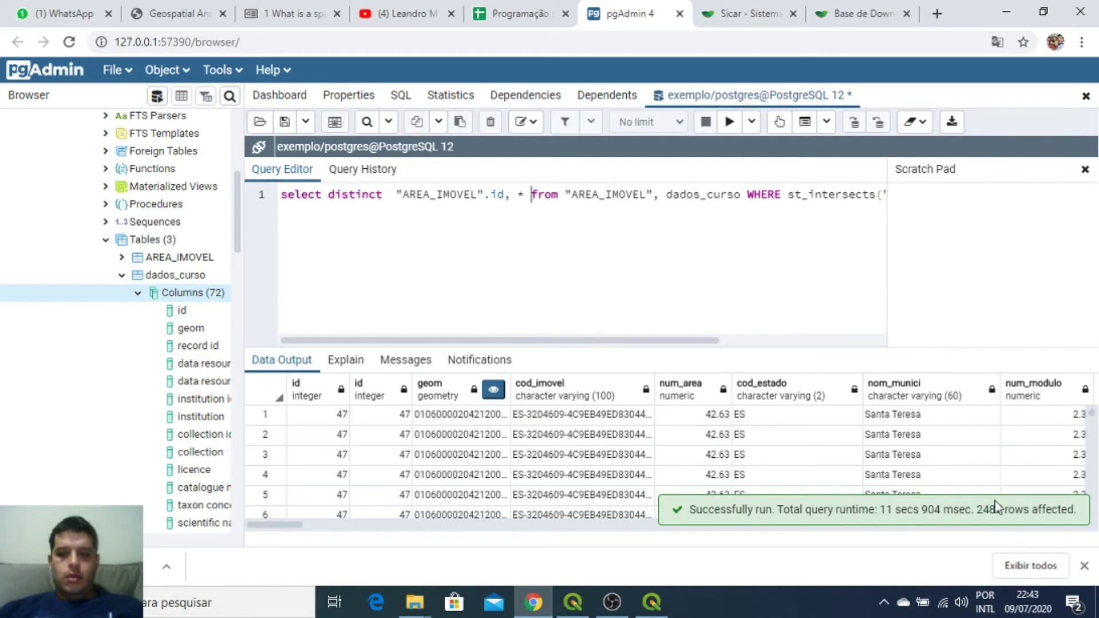
click(534, 194)
key(Return)
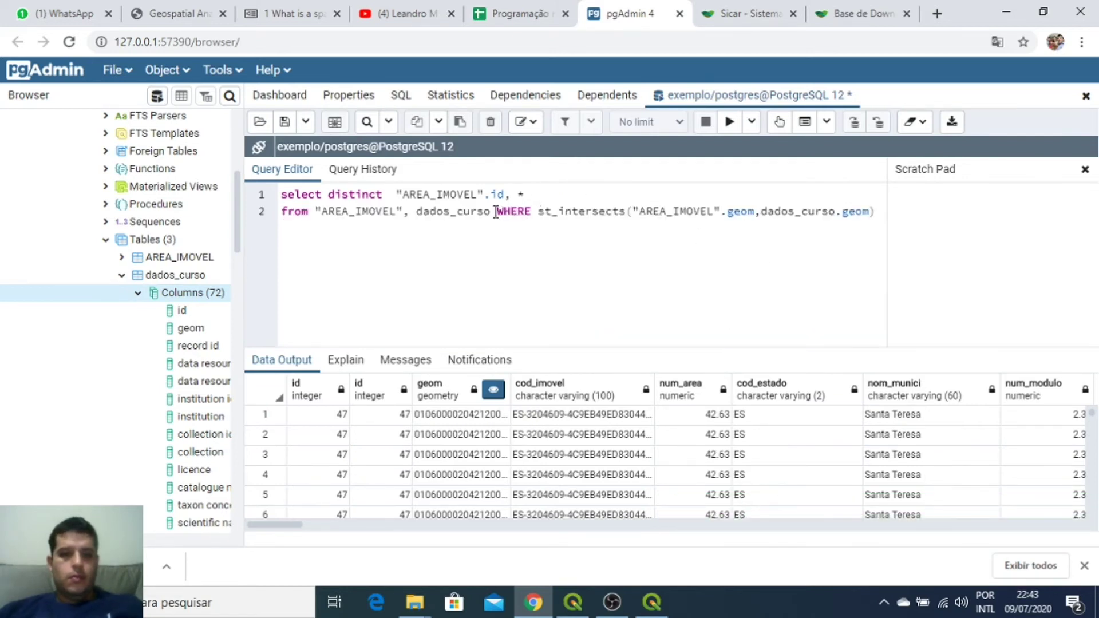
click(534, 212)
key(Return)
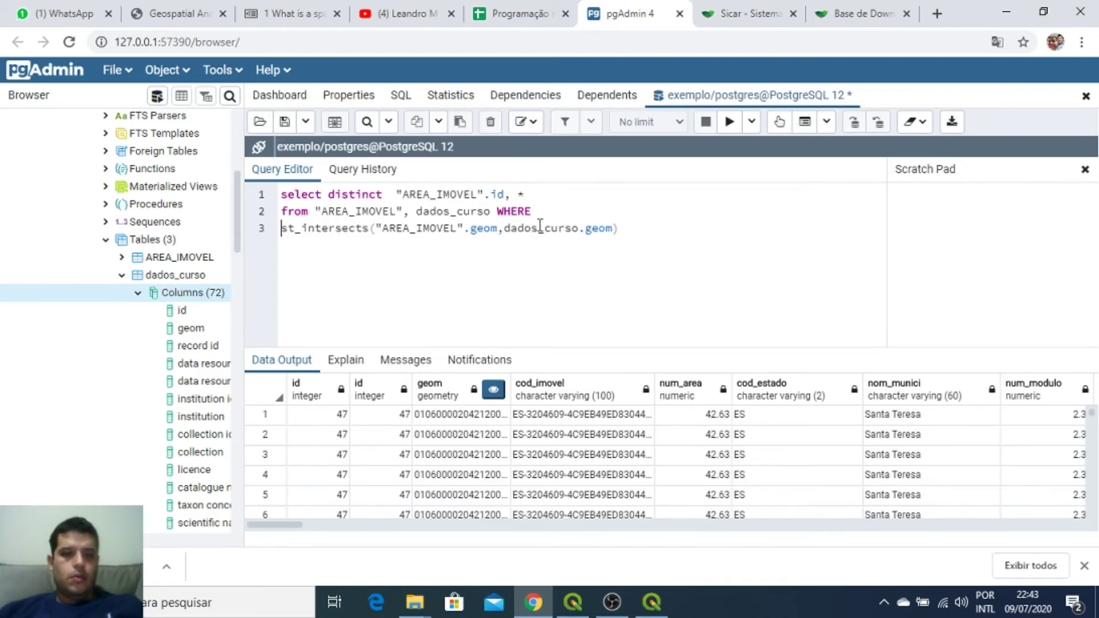
click(525, 194)
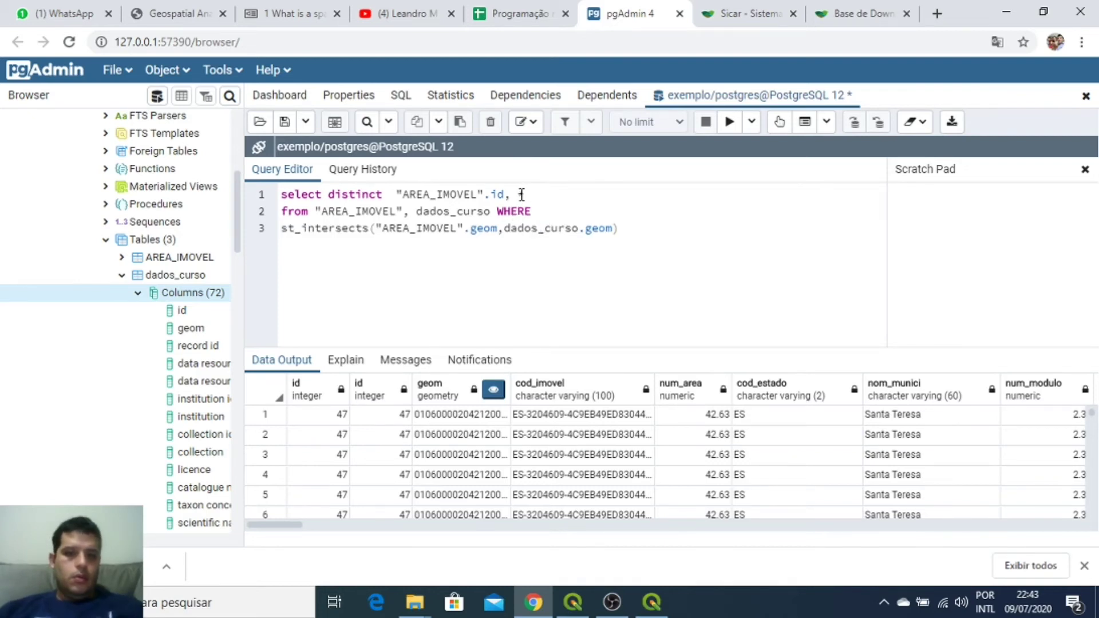
key(BackSpace)
key(BackSpace)
key(BackSpace)
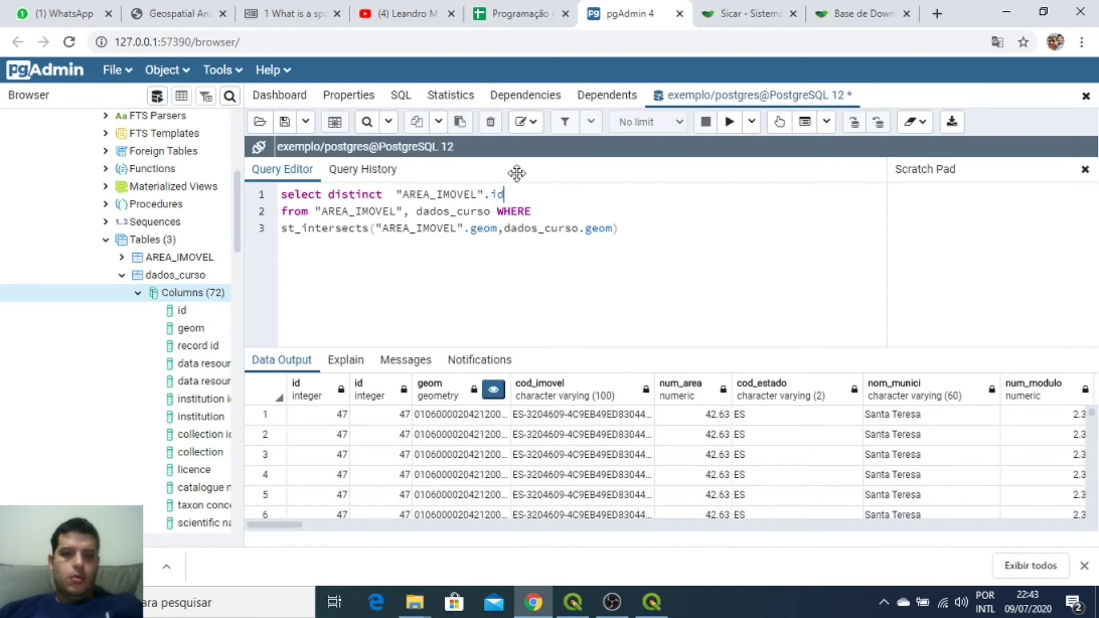
Step: Add "AREA_IMOVEL".geom to the distinct select, rerun it for 139 rows, and switch to DB Manager
click(729, 121)
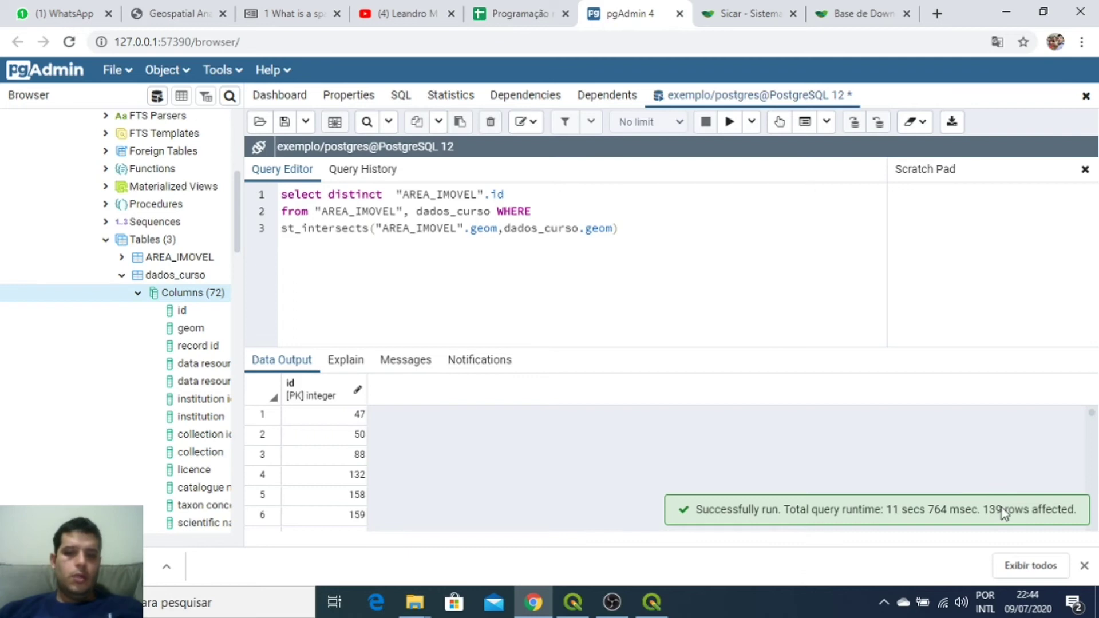
click(530, 200)
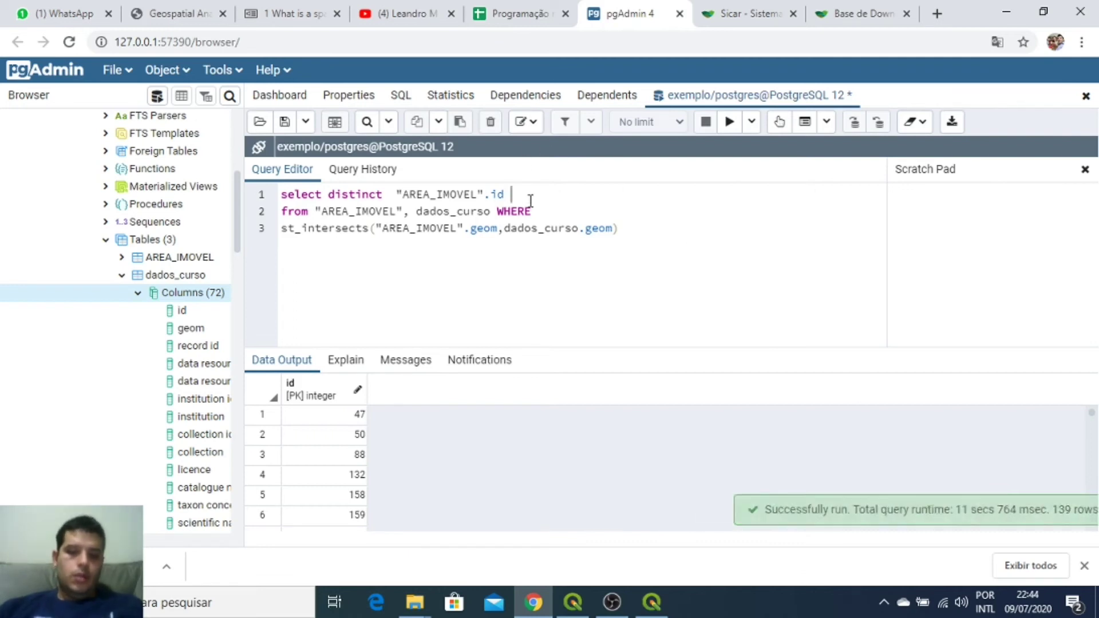
text(,)
drag(490, 196, 396, 195)
key(ctrl+c)
click(575, 196)
key(ctrl+v)
text(.geom)
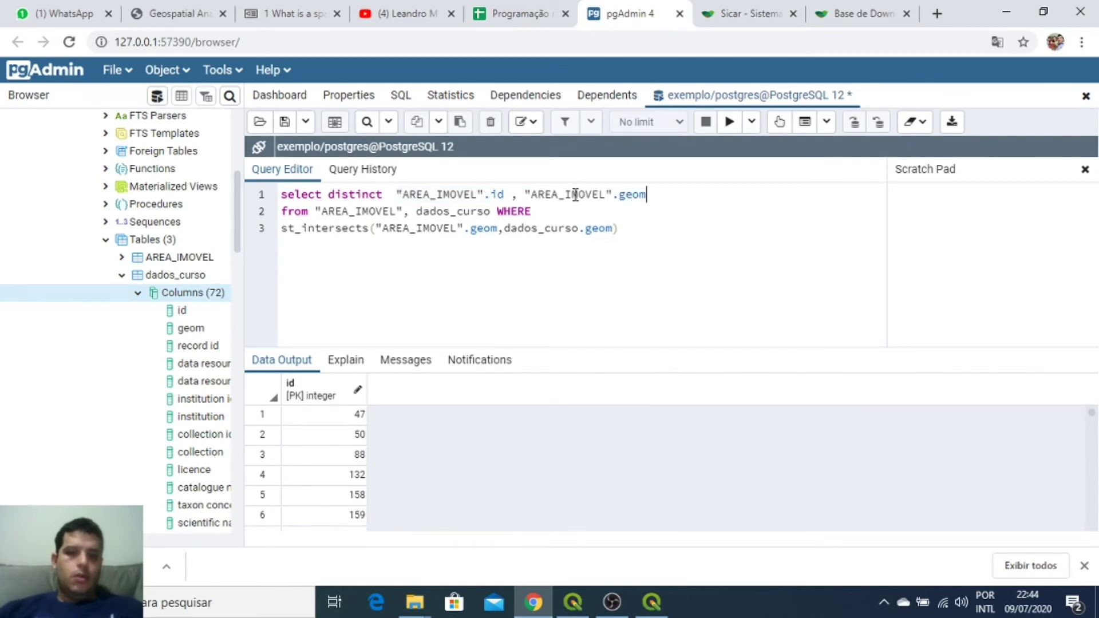
click(729, 121)
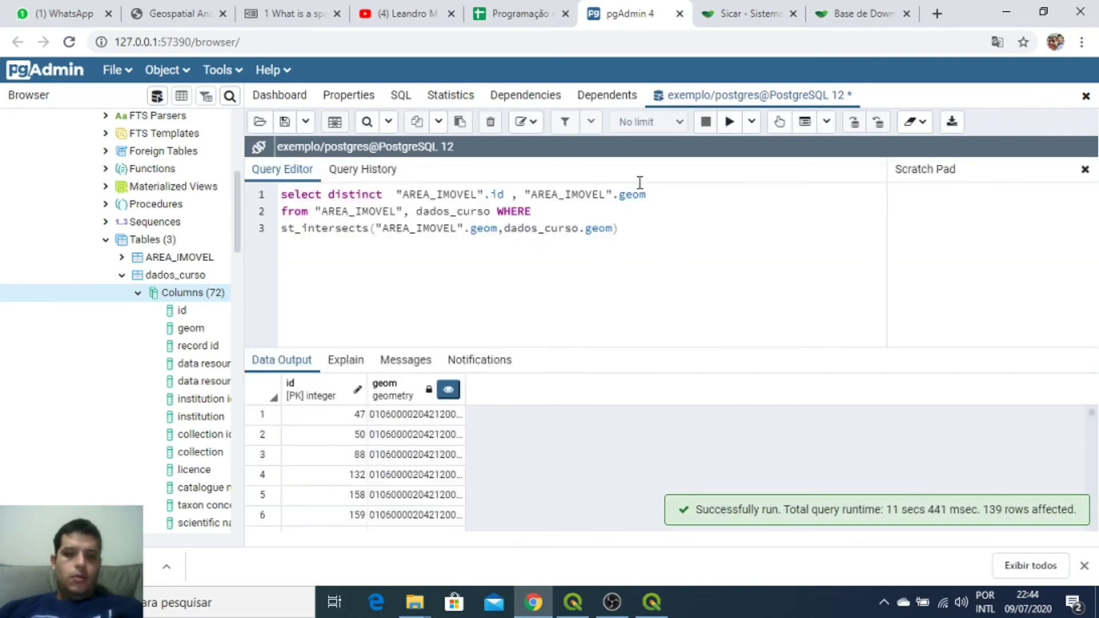
click(652, 607)
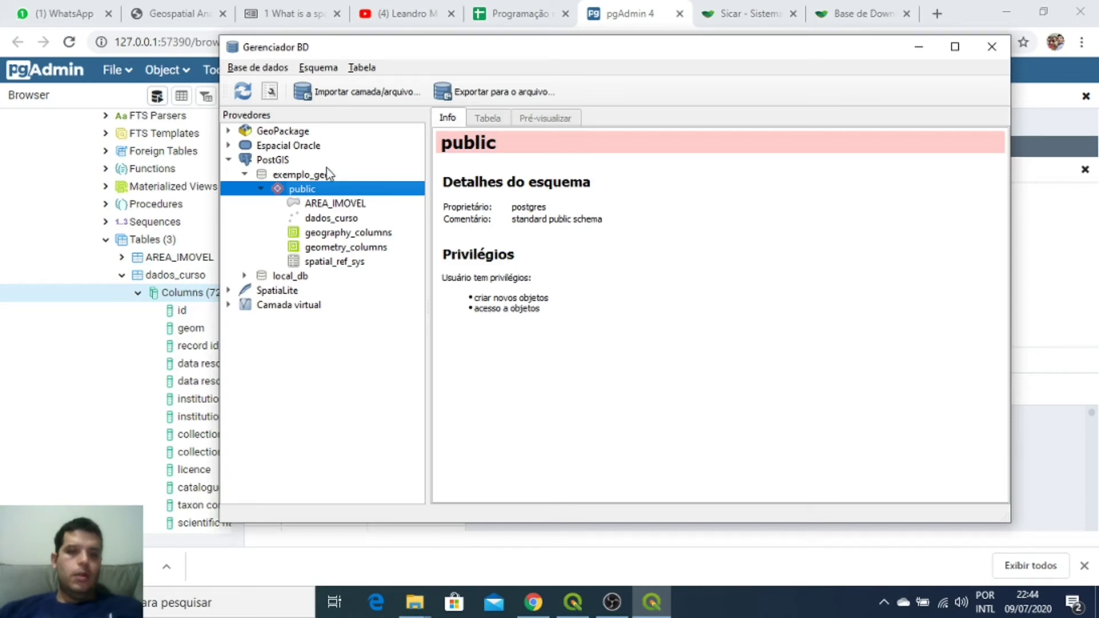
Step: Create geom spatial indexes on AREA_IMOVEL and dados_curso in DB Manager, then return to pgAdmin
click(338, 204)
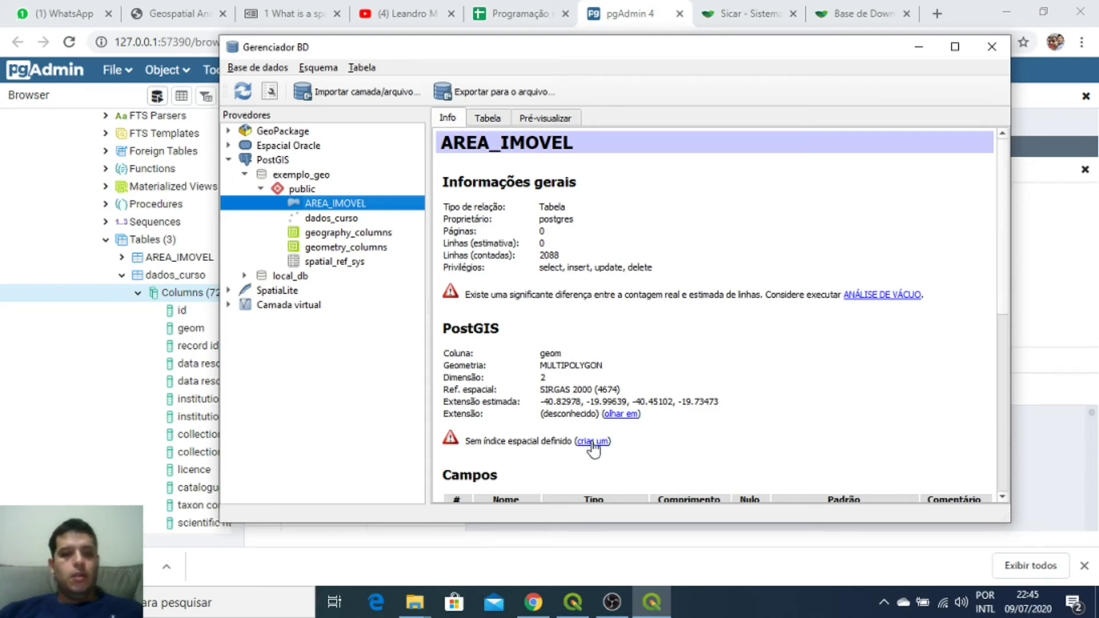
click(607, 441)
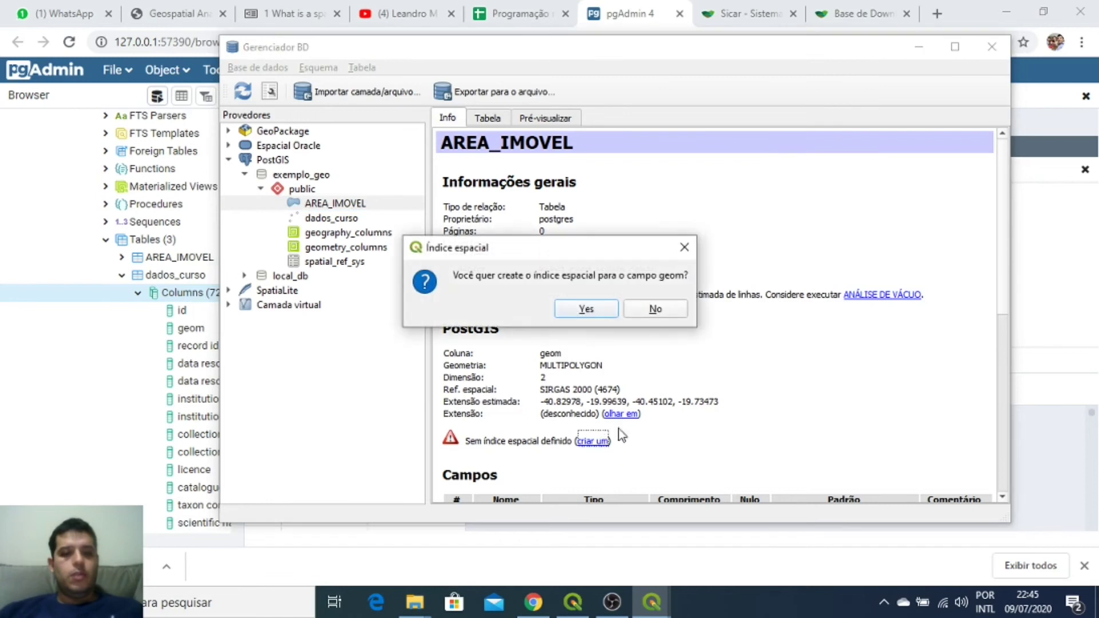
click(594, 308)
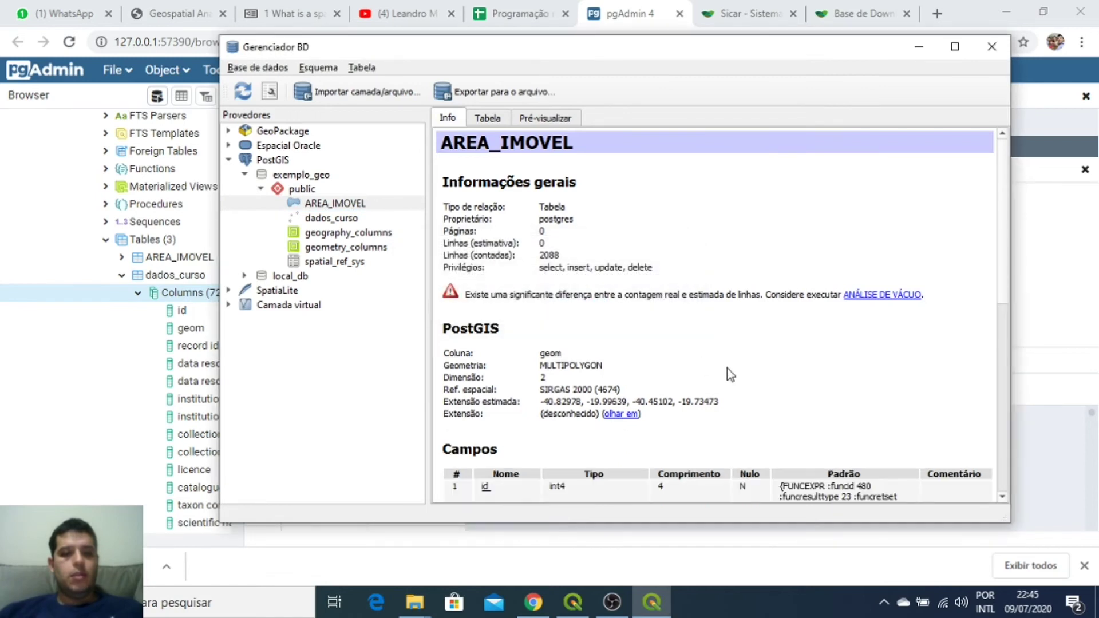
scroll(727, 368, down, 3)
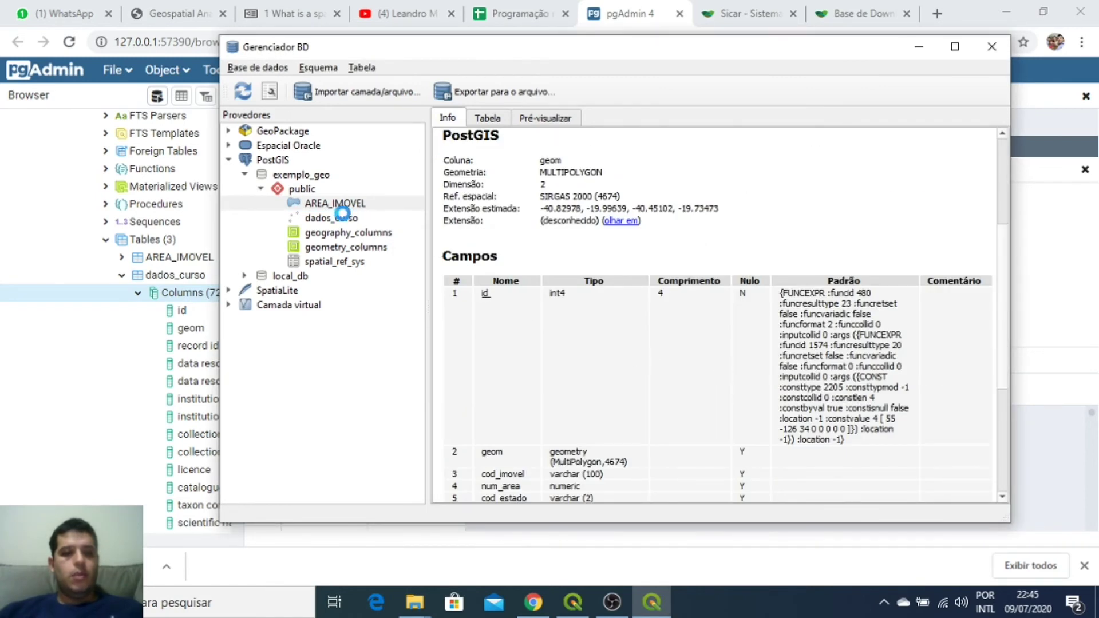
click(345, 217)
click(606, 405)
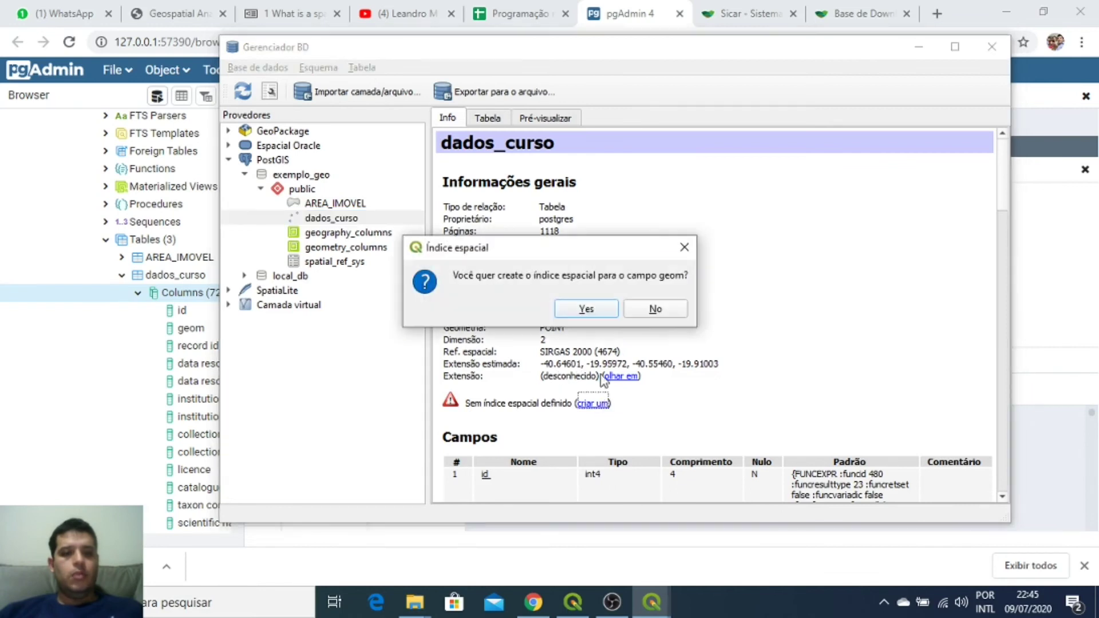
click(585, 307)
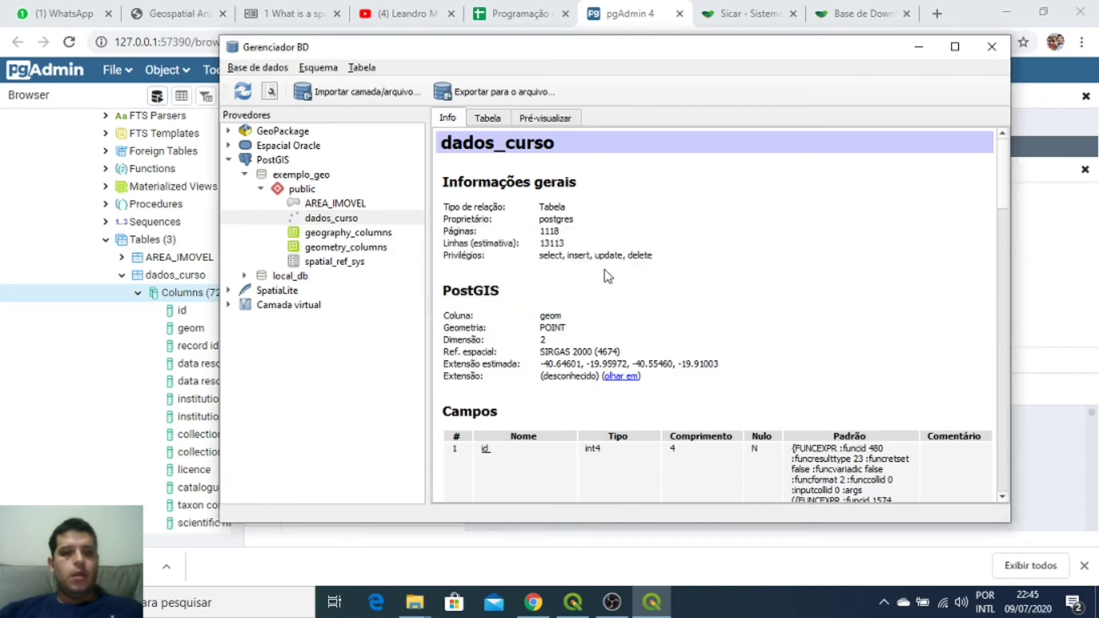
click(639, 12)
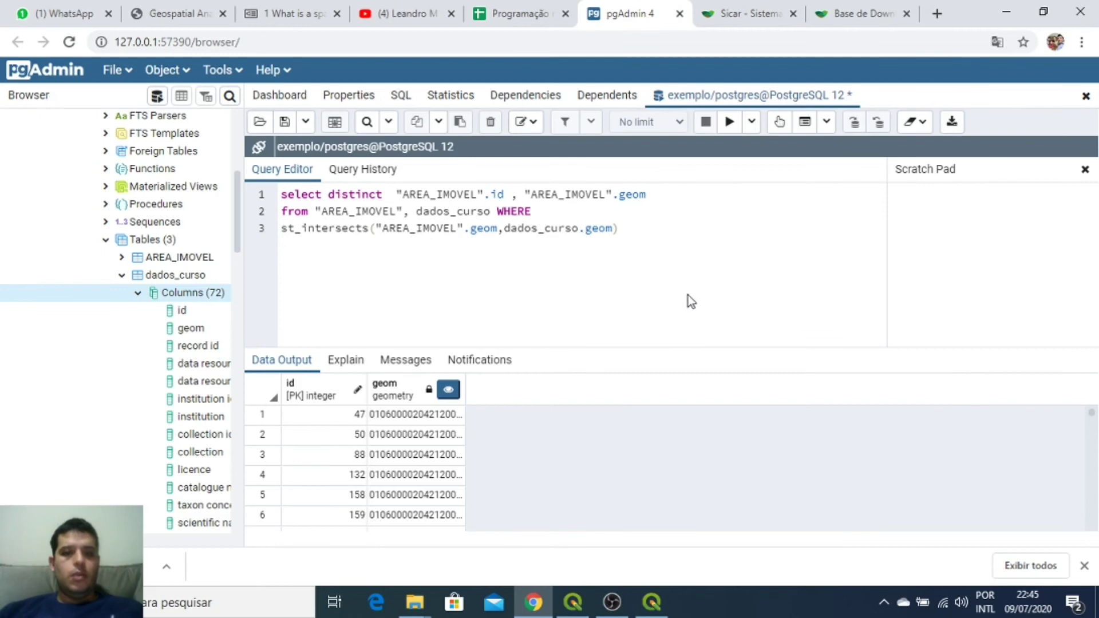
Step: Append an "AREA_IMOVEL".licence column to the select list and run the query
click(662, 193)
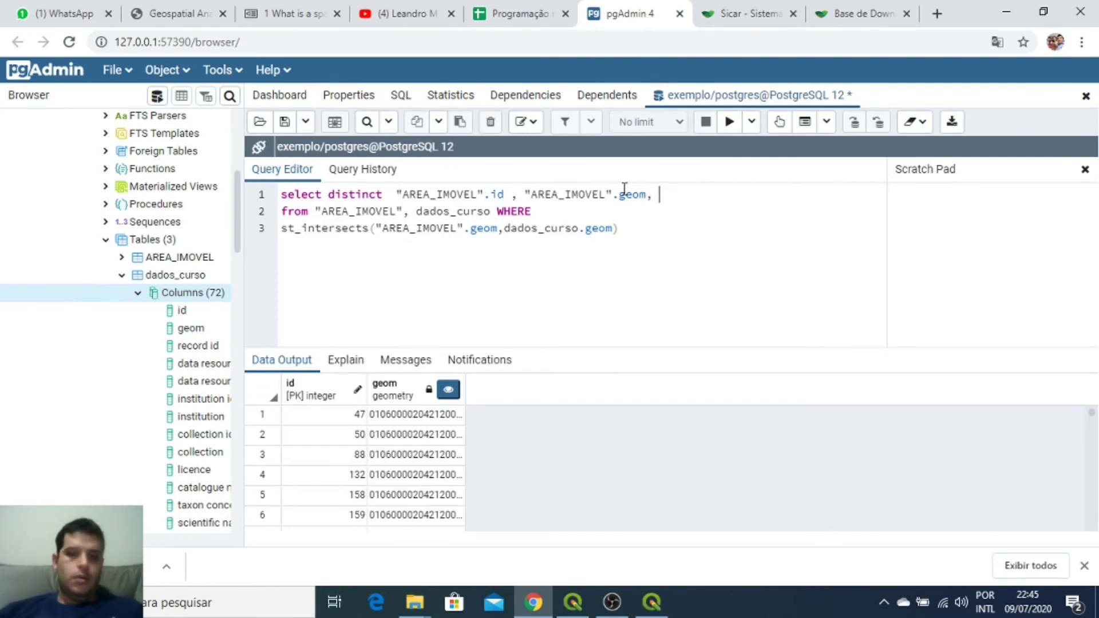
drag(618, 197, 525, 194)
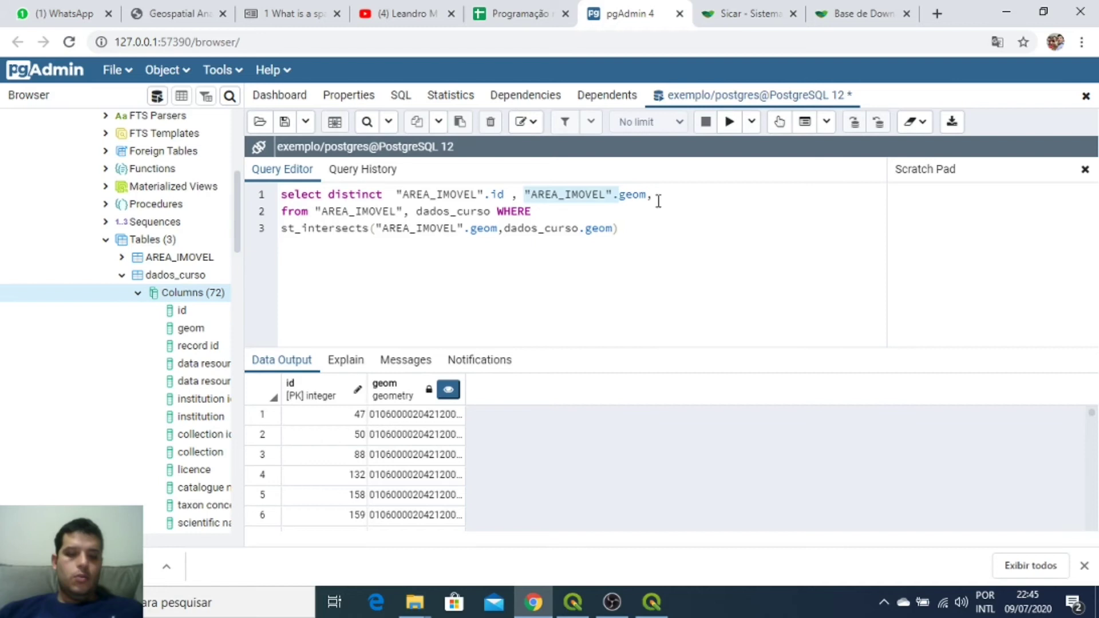
click(684, 192)
key(ctrl+v)
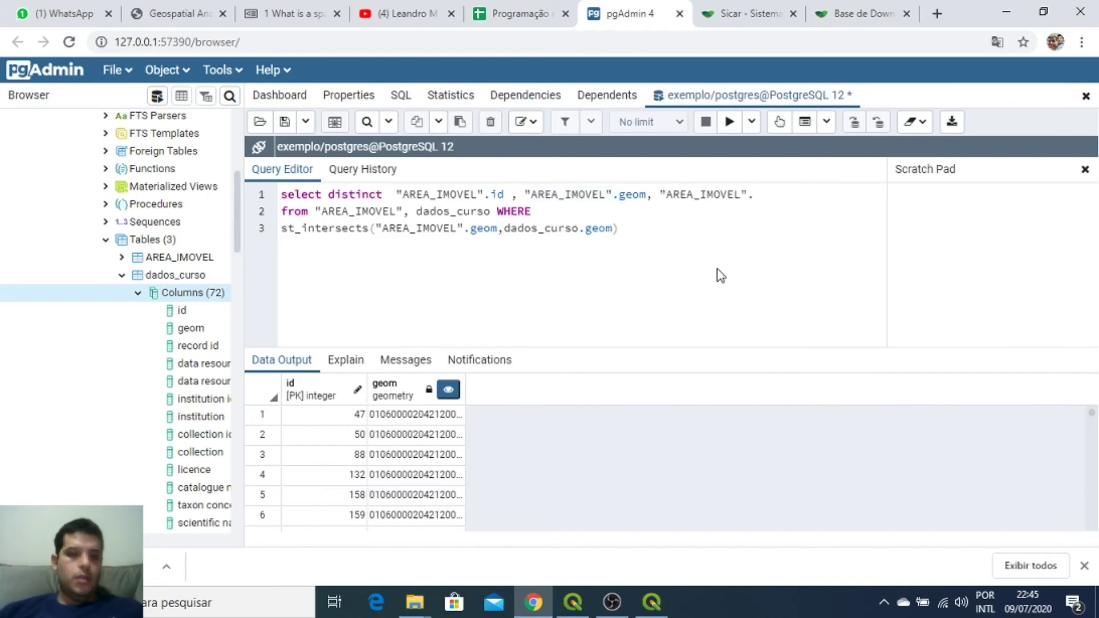
text(licence)
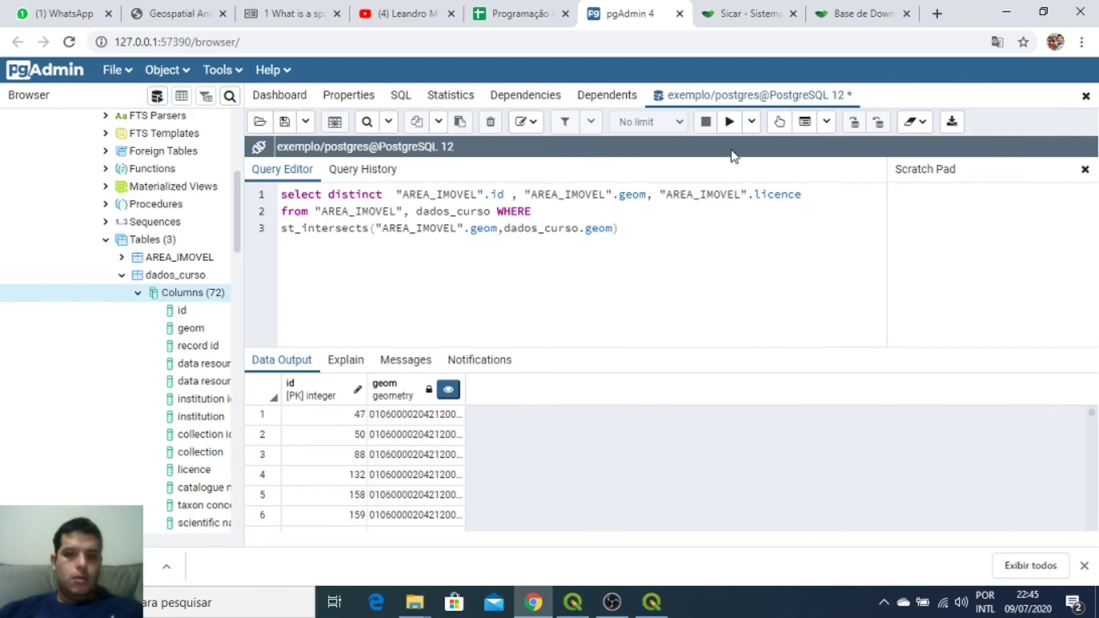
click(728, 121)
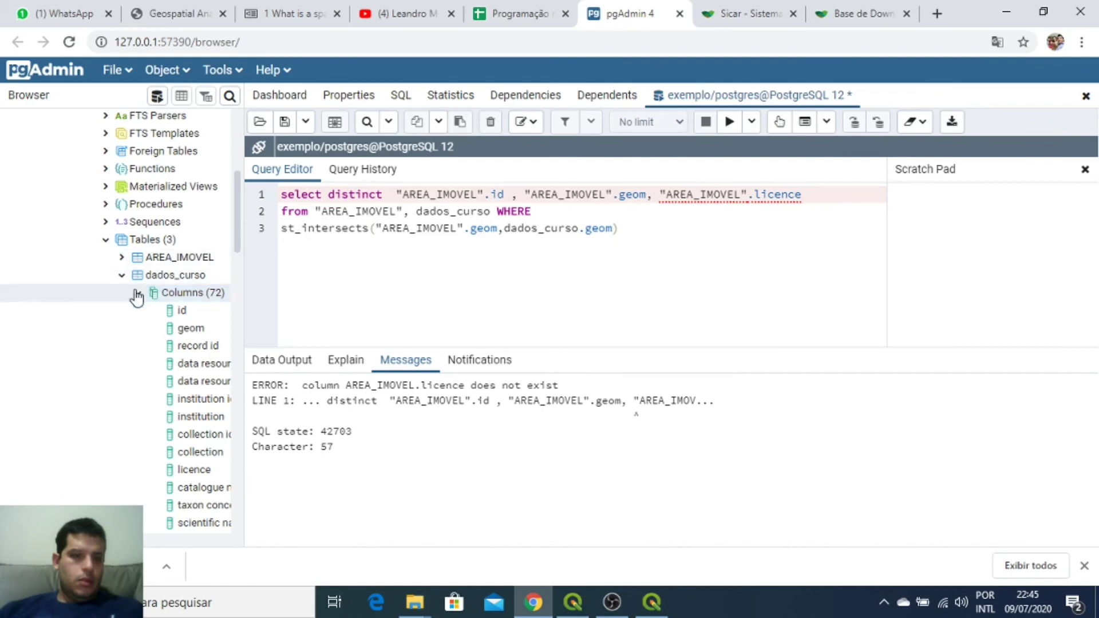
Step: Check AREA_IMOVEL's columns, use "AREA_IMOVEL".cod_imovel instead, and rerun the query to review results
click(122, 274)
click(122, 294)
click(138, 277)
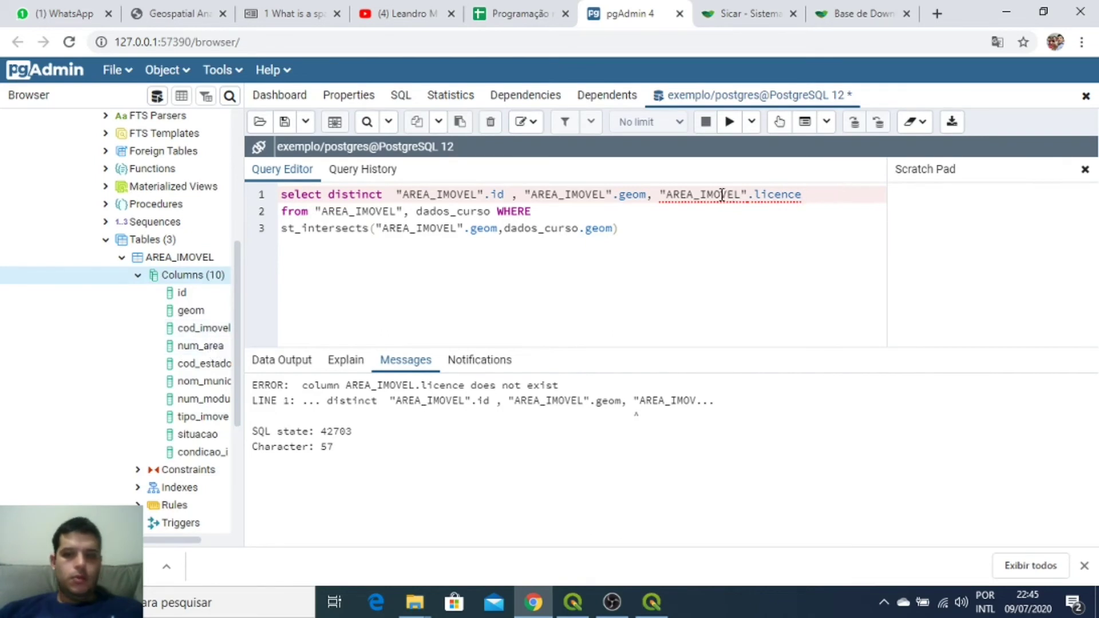
text(cod_imovel)
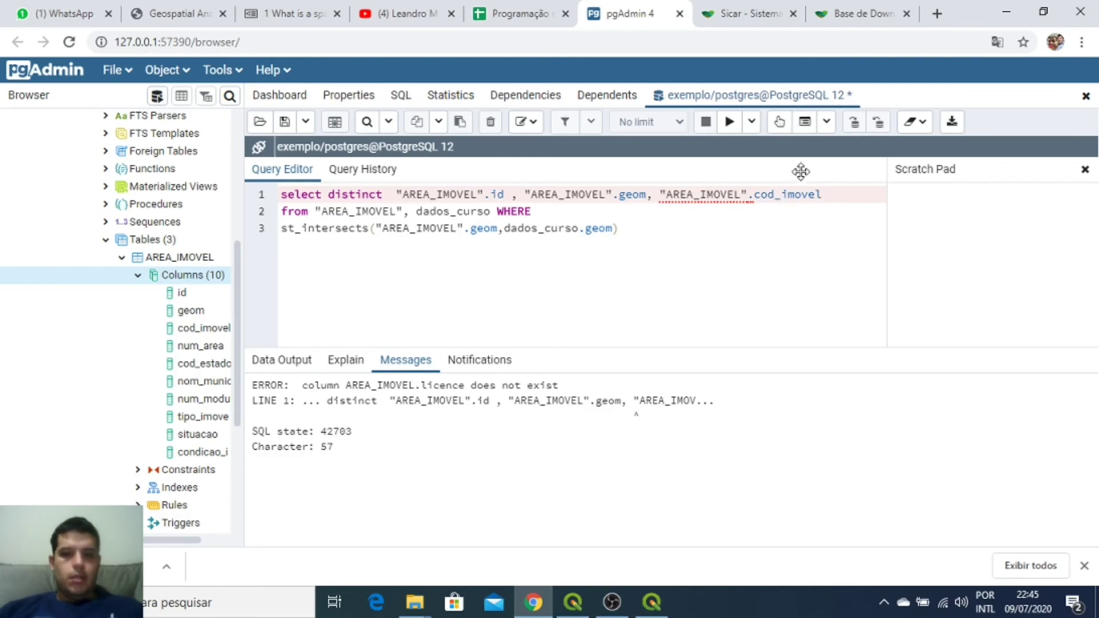
click(727, 122)
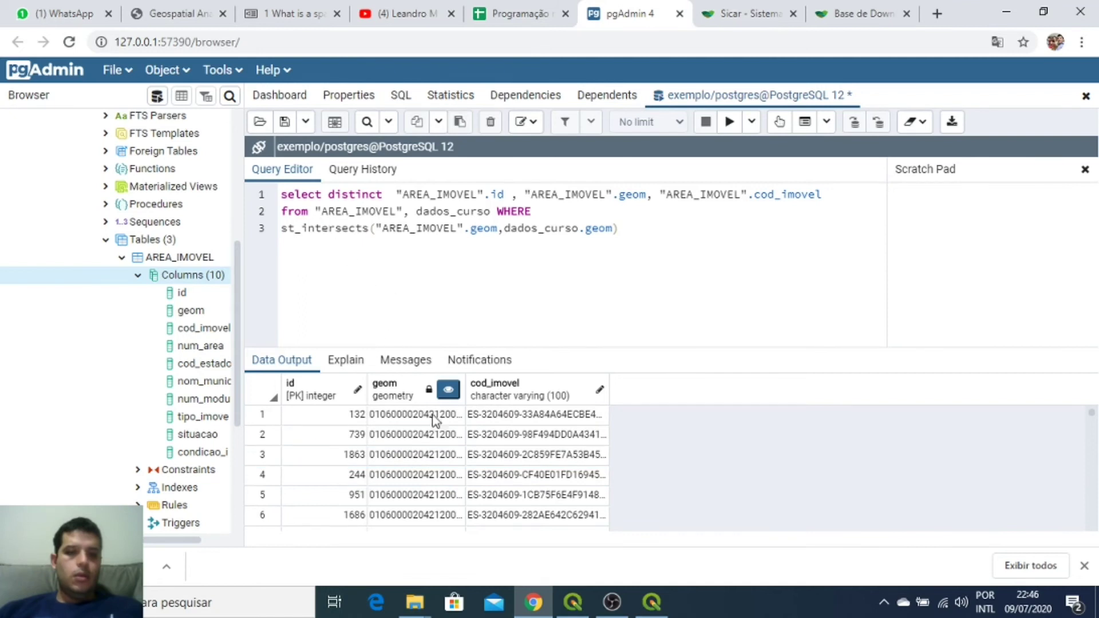
scroll(542, 468, down, 2)
scroll(543, 468, down, 5)
scroll(435, 429, up, 8)
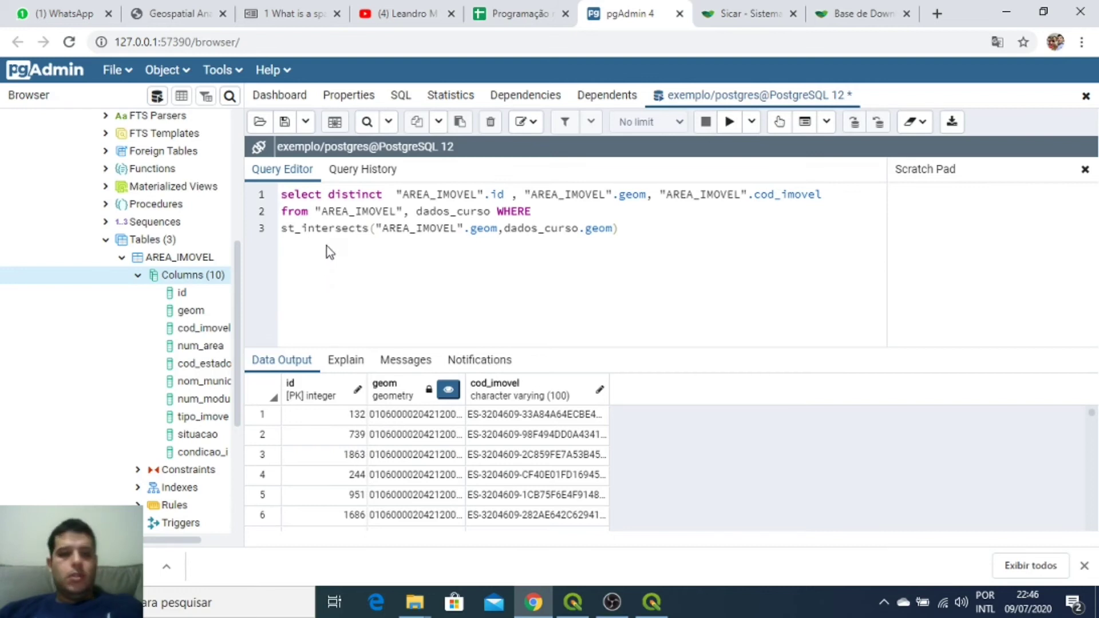
Step: Prefix the query with create table imovel_com_registro_sibbr as and run it, getting SELECT 139
key(Return)
text(create table )
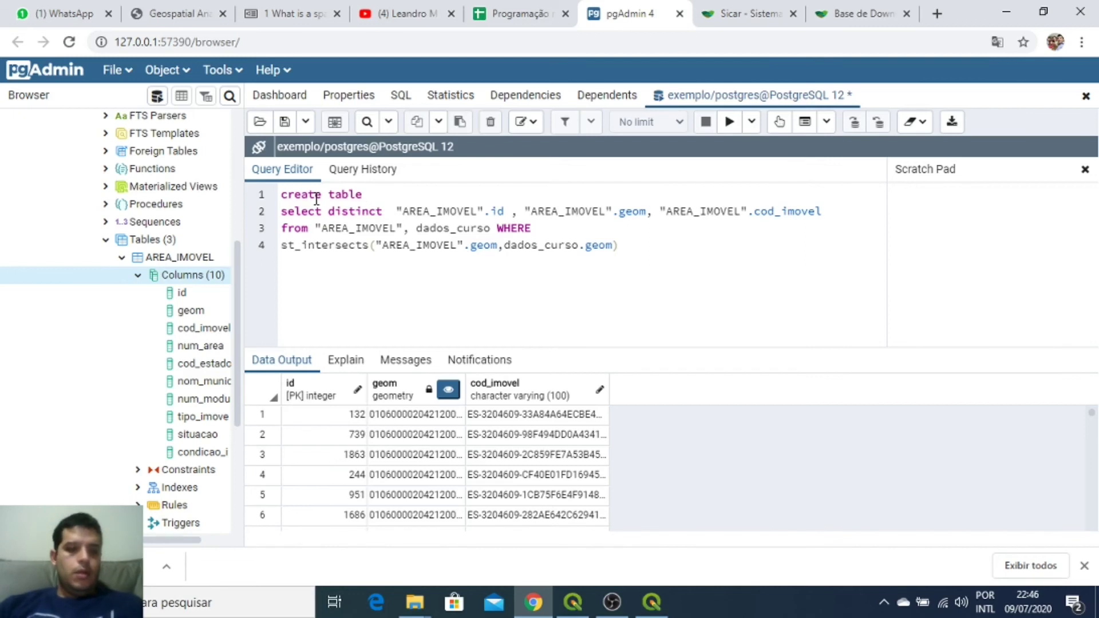
text(imove_com_registro_sibbr as)
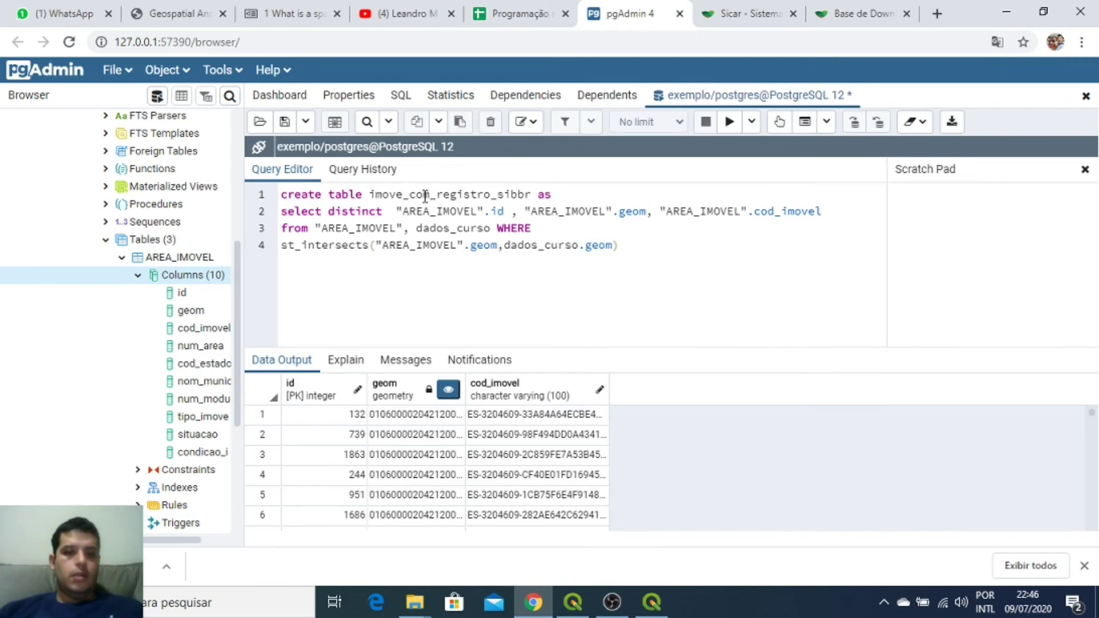
click(403, 196)
text(l)
click(613, 604)
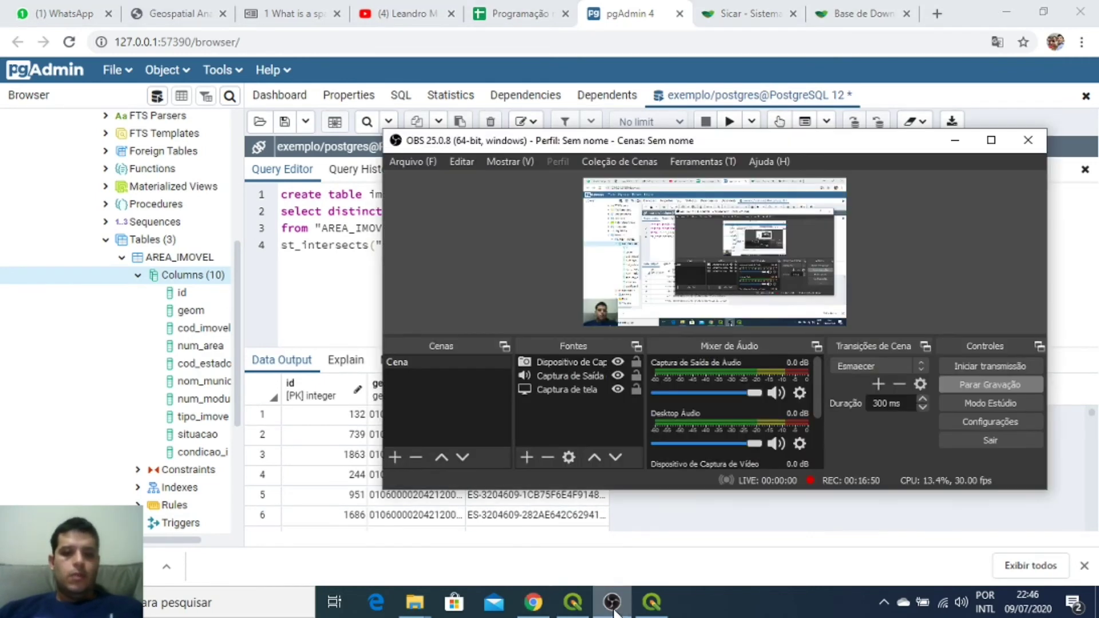
click(614, 610)
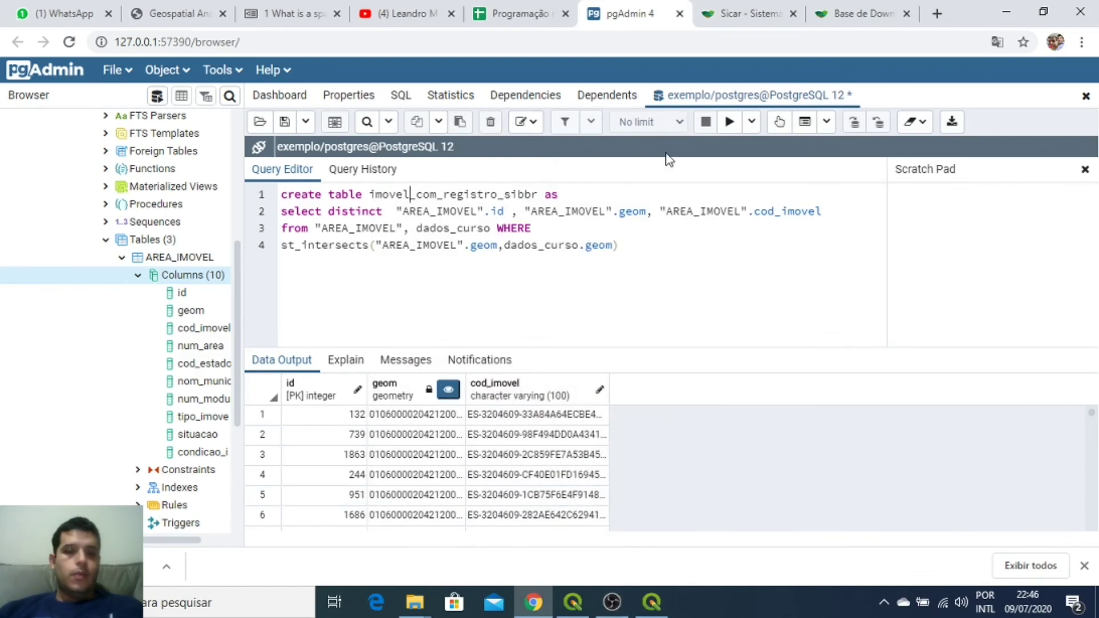
click(728, 122)
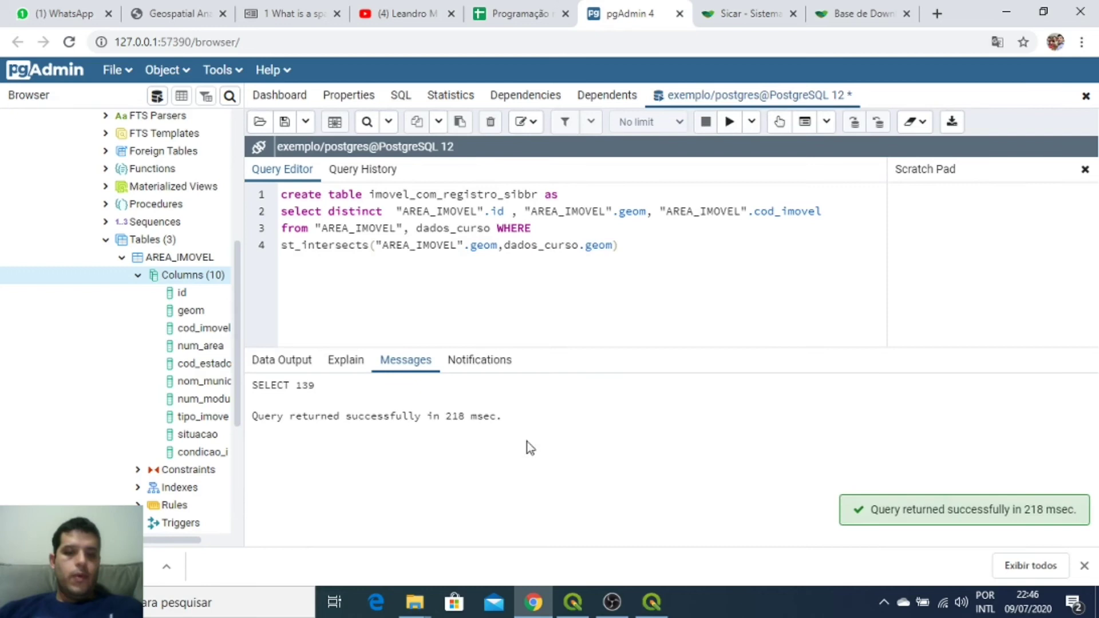
drag(449, 416, 466, 417)
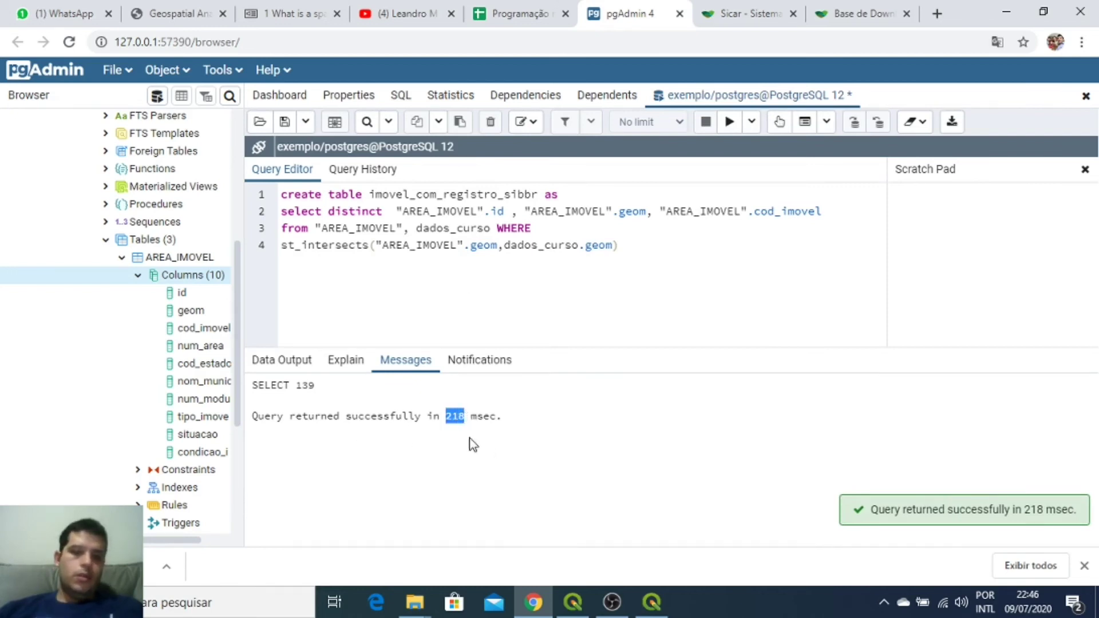
drag(244, 345, 322, 340)
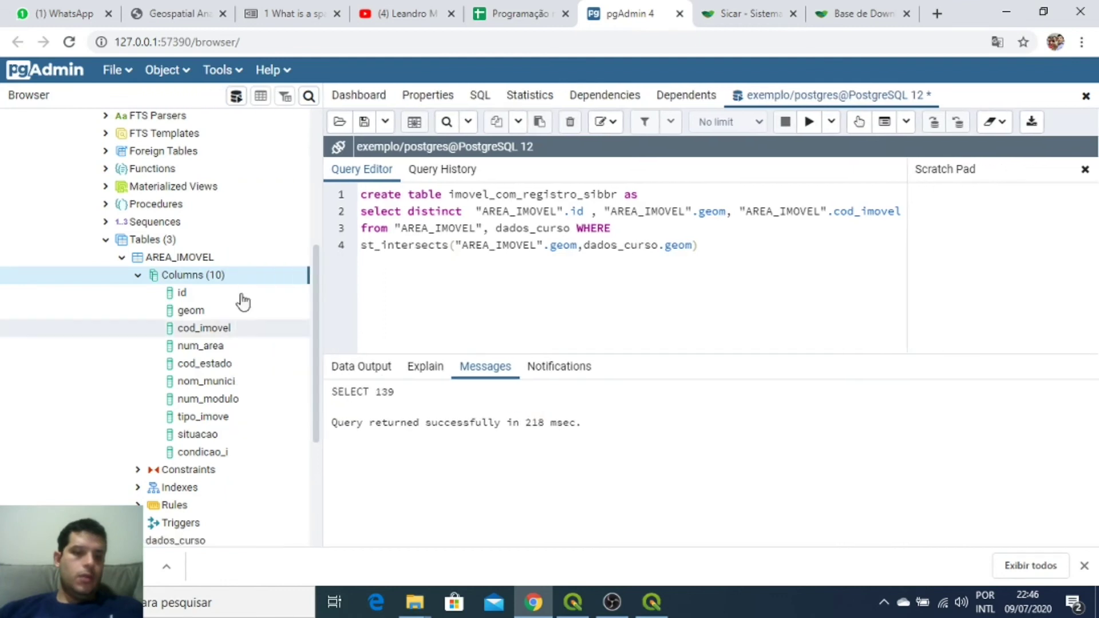
Step: Collapse the AREA_IMOVEL tree entries and refresh the public schema
click(137, 277)
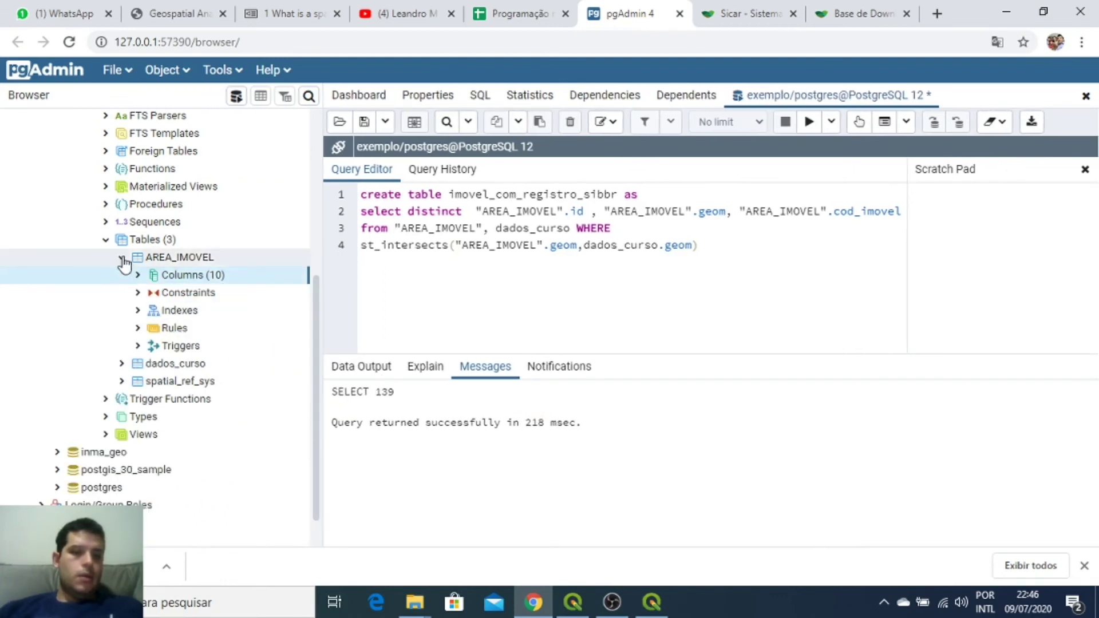
click(122, 258)
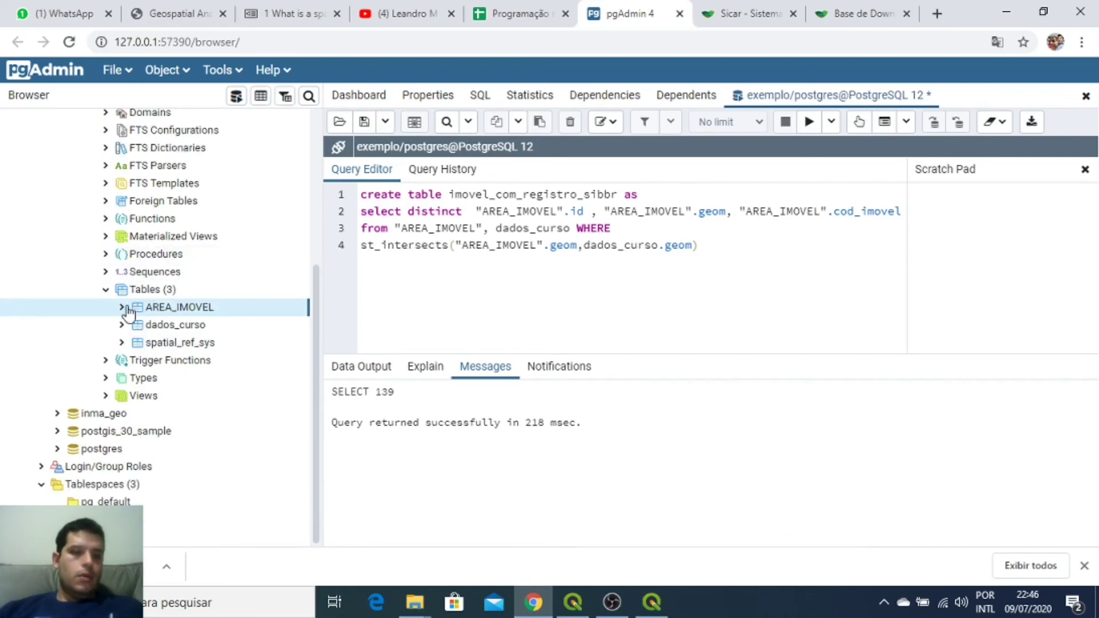
scroll(124, 312, up, 5)
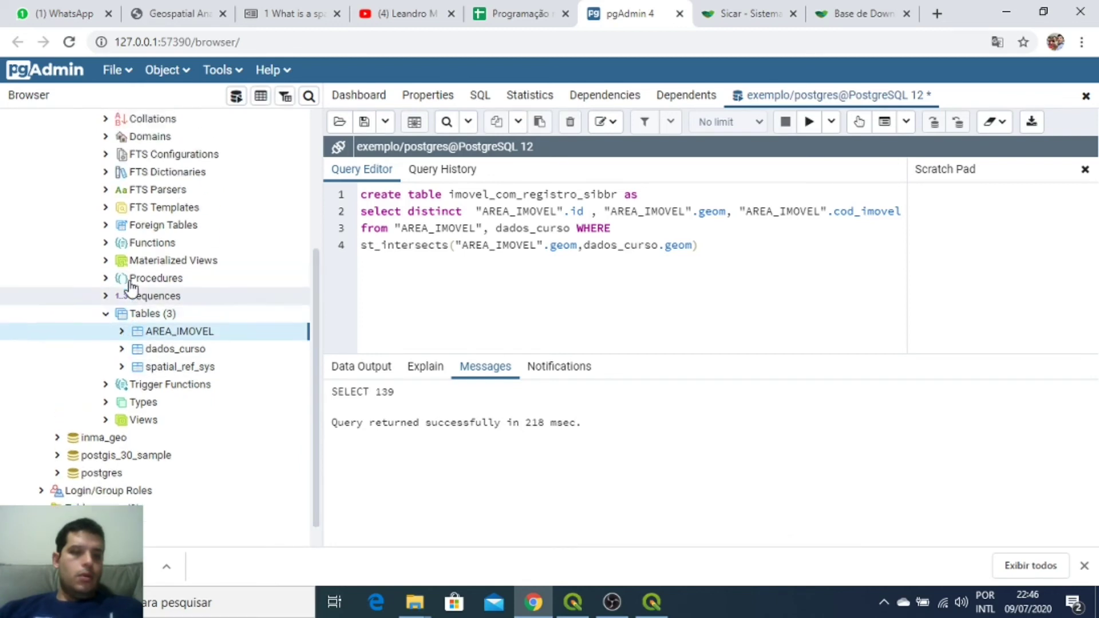
right_click(123, 312)
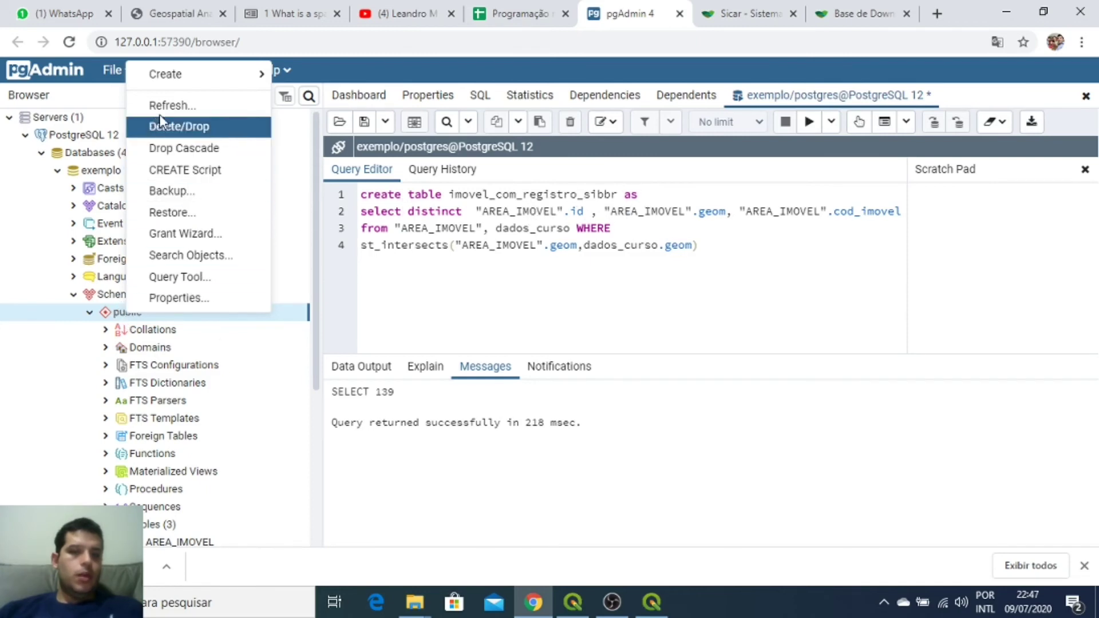
click(181, 105)
Step: View the first 100 rows of imovel_com_registro_sibbr, then bring up QGIS DB Manager
scroll(126, 395, down, 4)
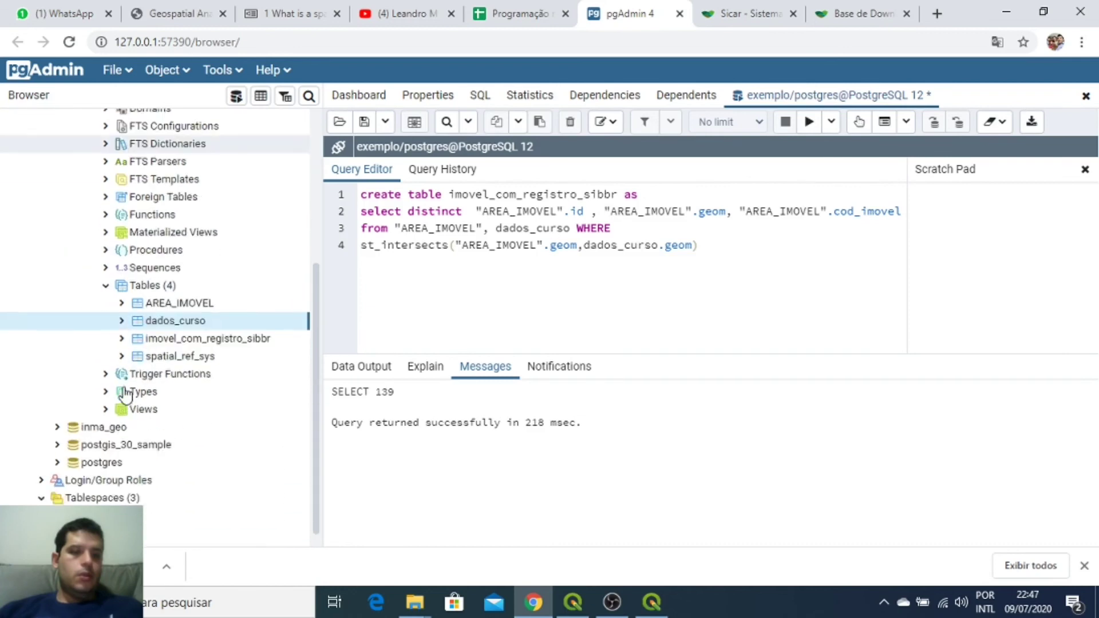
click(177, 342)
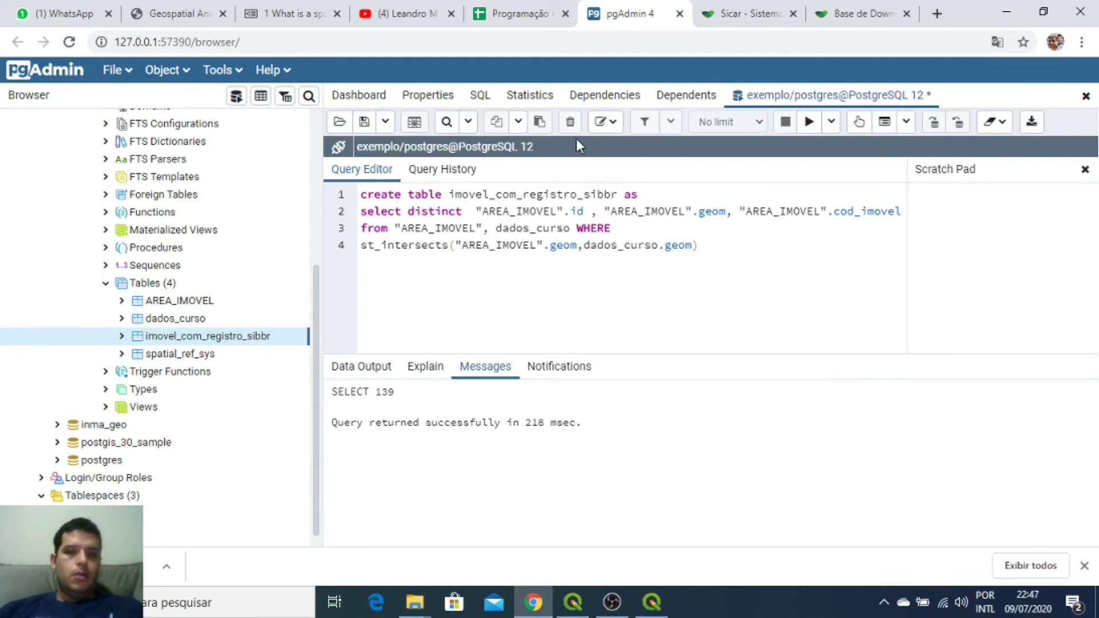
click(122, 337)
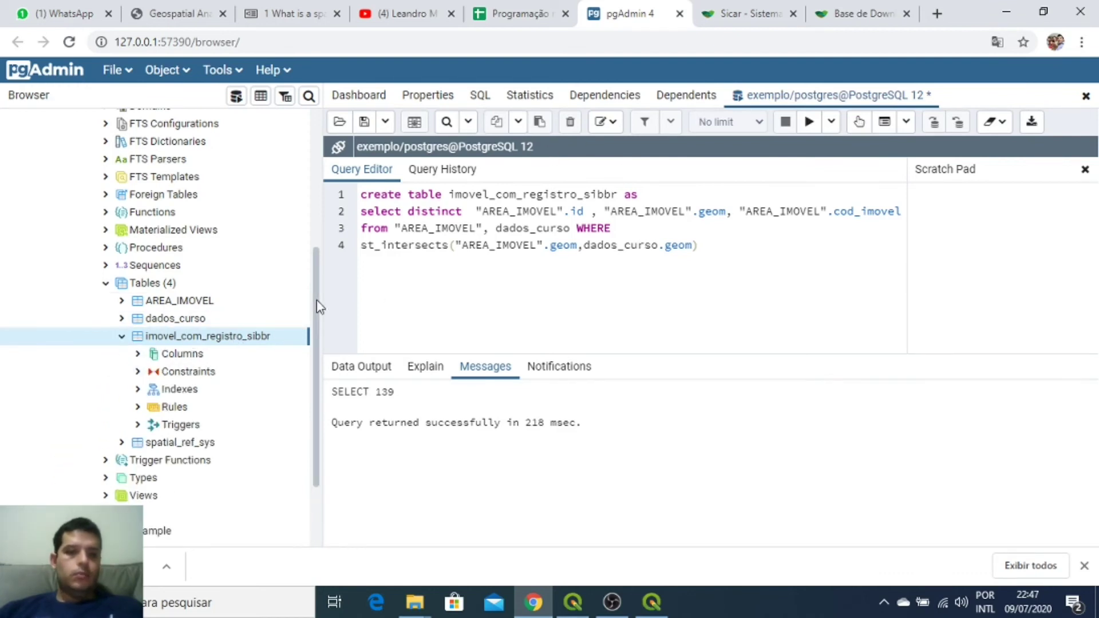
right_click(189, 343)
mouse_move(275, 345)
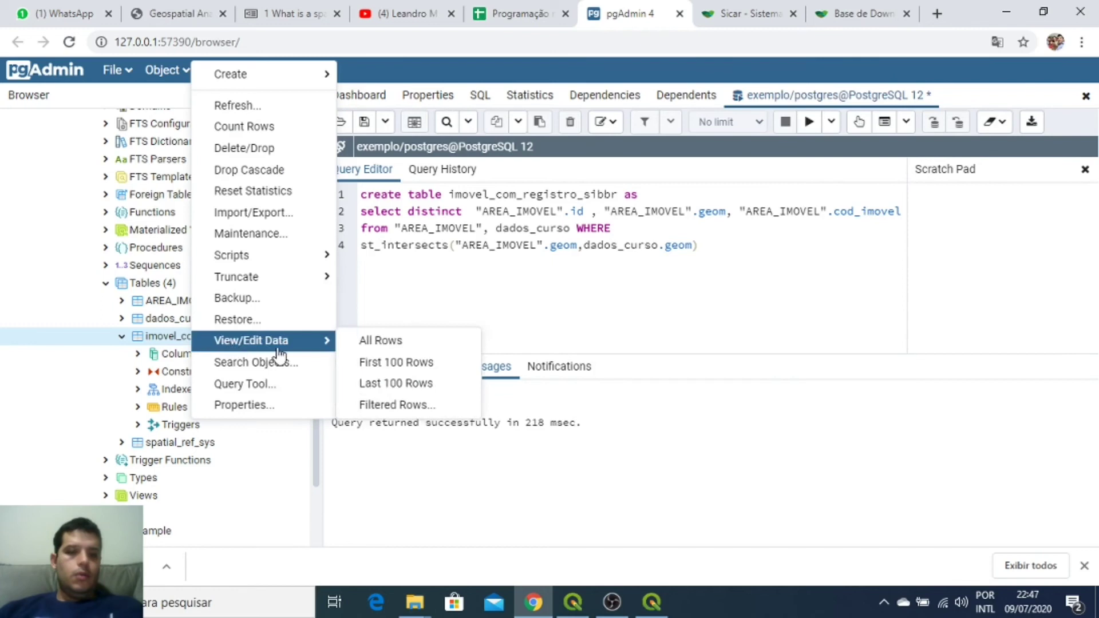
click(392, 366)
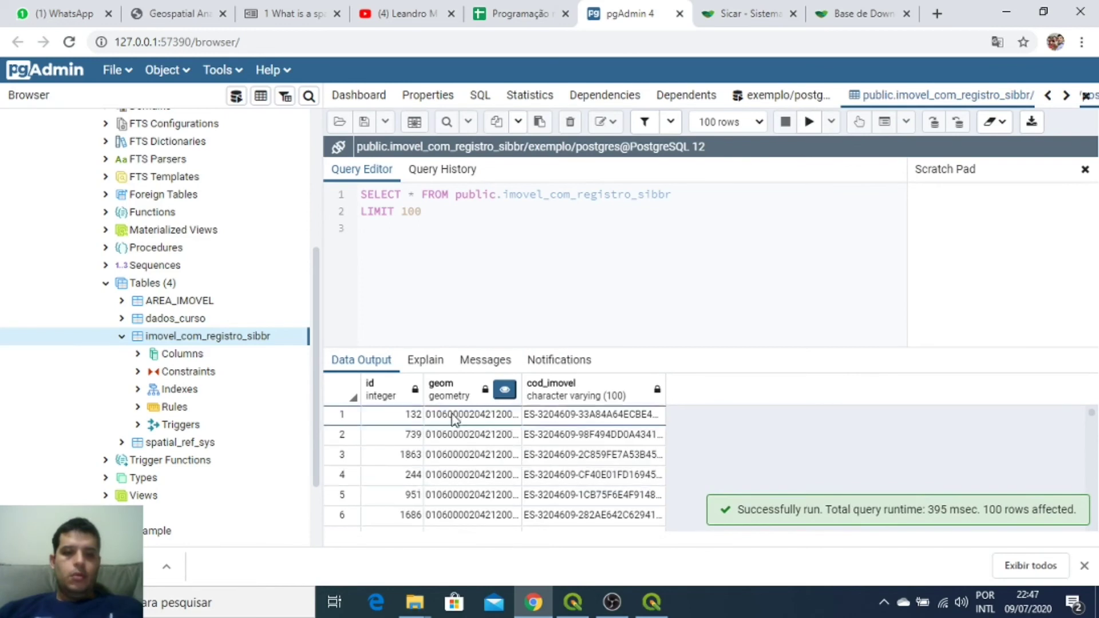
scroll(559, 458, down, 20)
scroll(532, 436, down, 1)
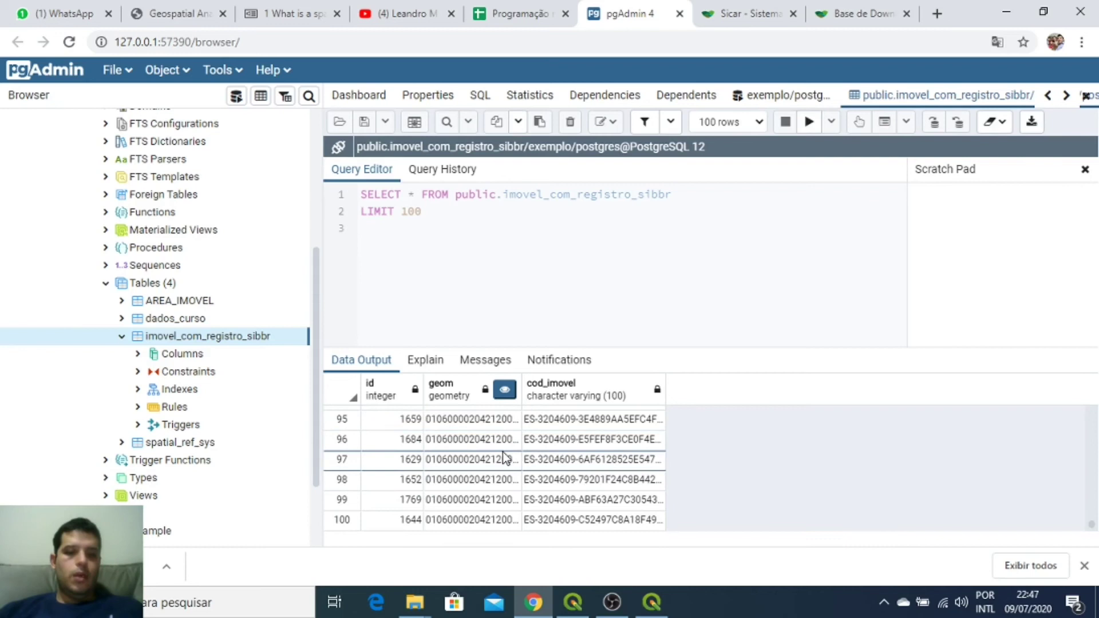
click(651, 602)
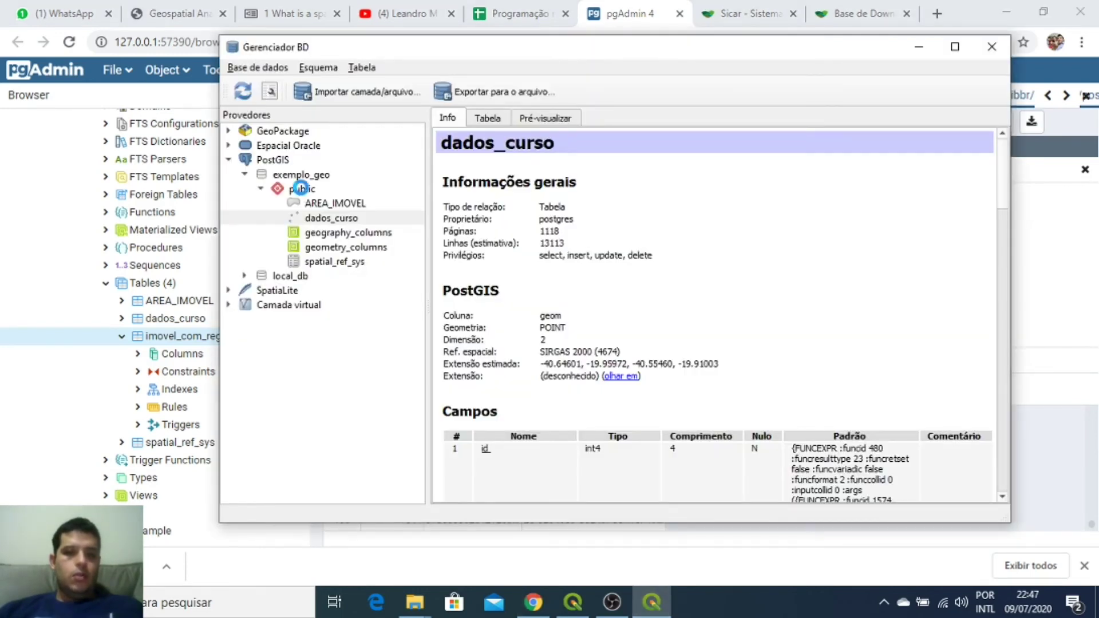
Step: Refresh DB Manager's public schema and select the imovel_com_registro_sibbr table
click(300, 190)
click(255, 93)
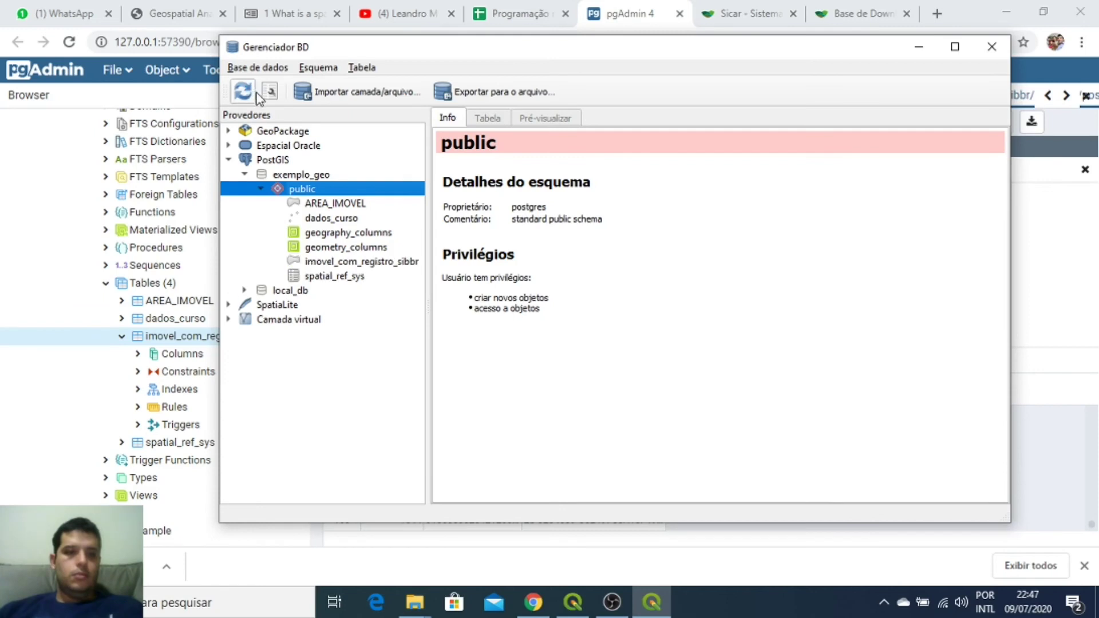
click(324, 263)
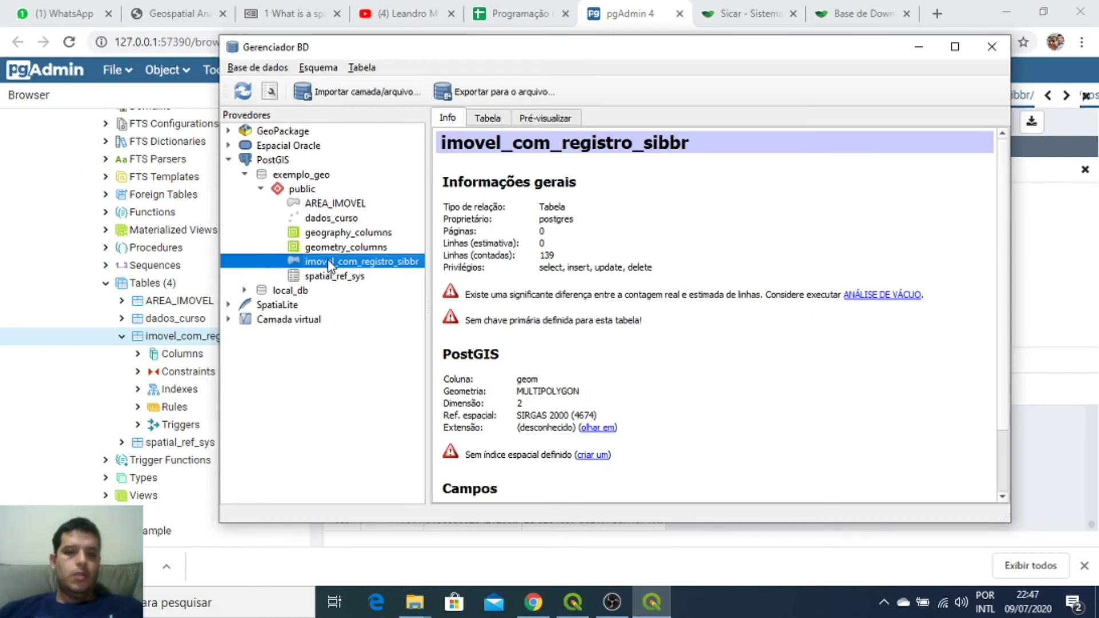
Step: On the QGIS map, zoom out and hide the imovel_com_registro_sibbr layer to reveal the yellow parcels
click(584, 604)
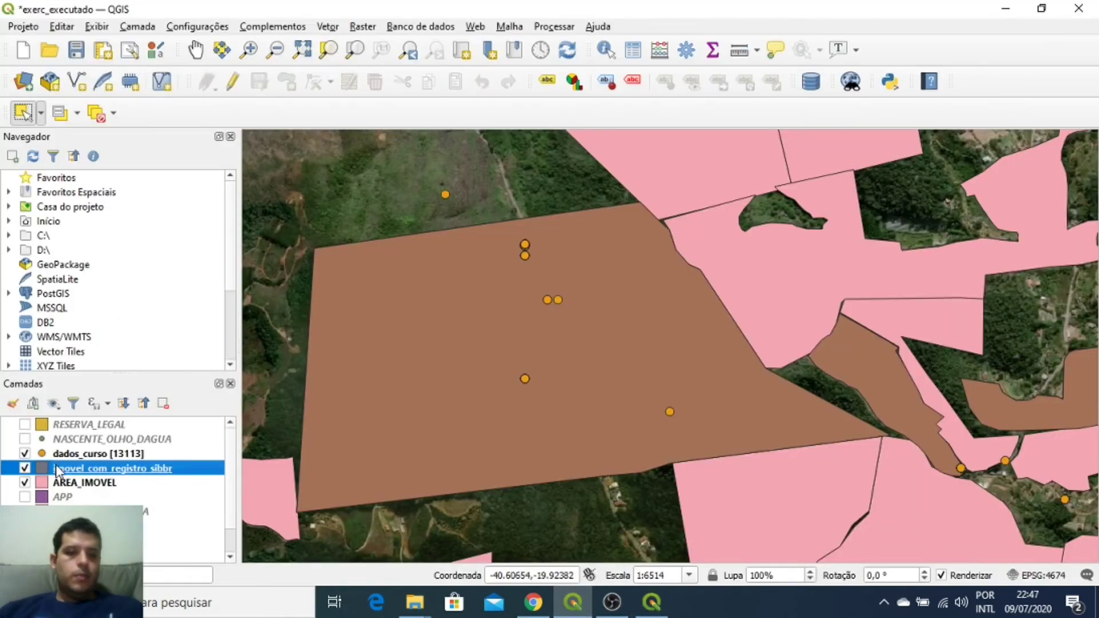
scroll(566, 289, down, 3)
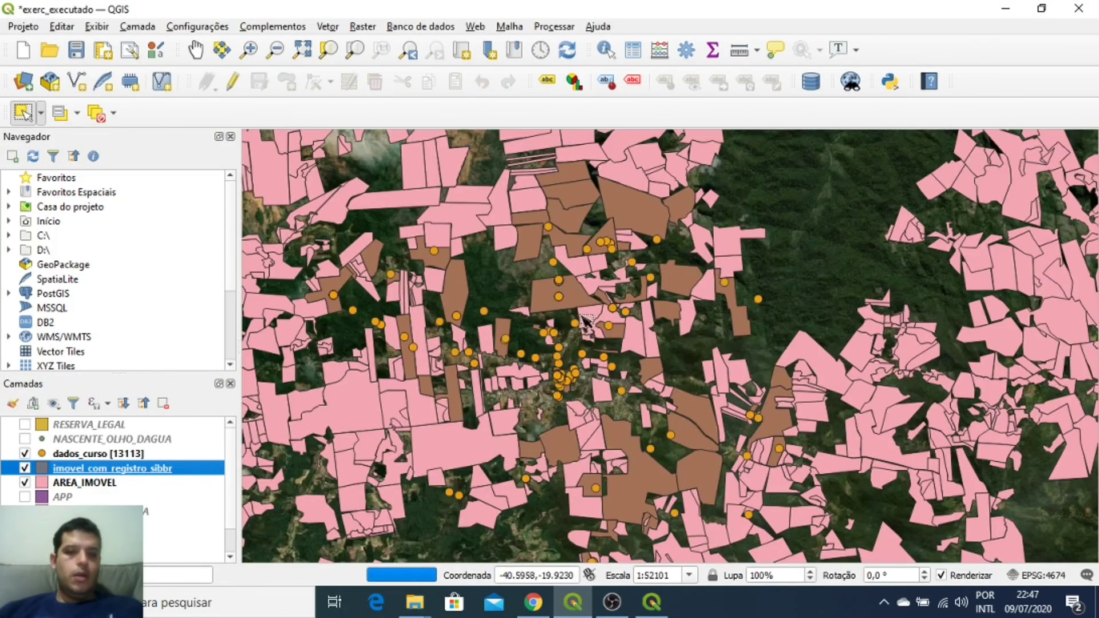
scroll(592, 322, down, 1)
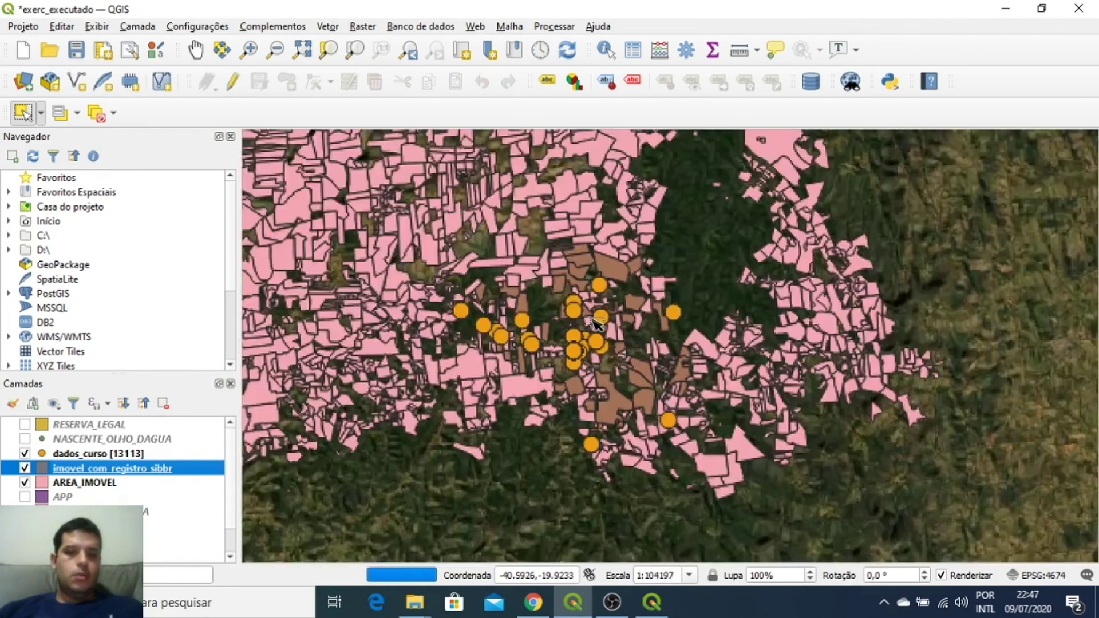
scroll(588, 330, up, 1)
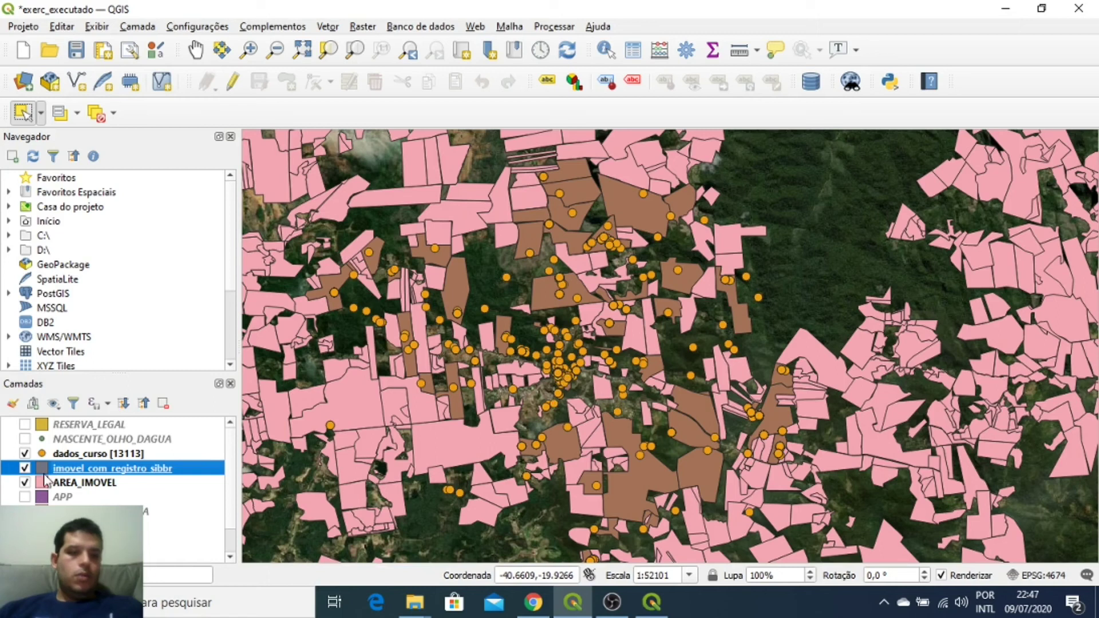
click(24, 468)
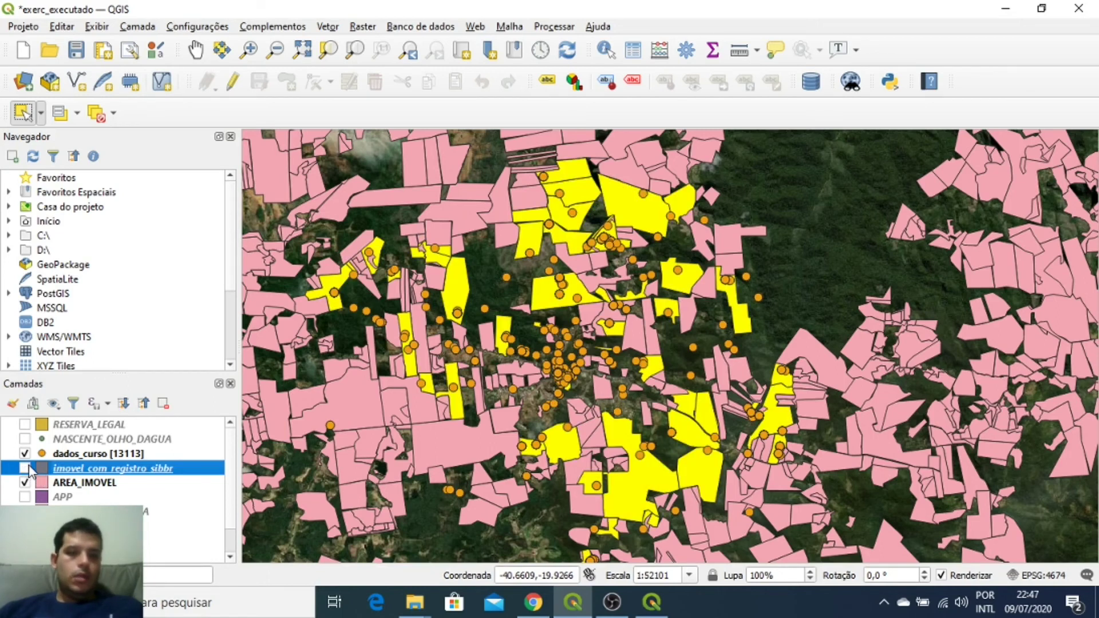
click(25, 468)
click(24, 468)
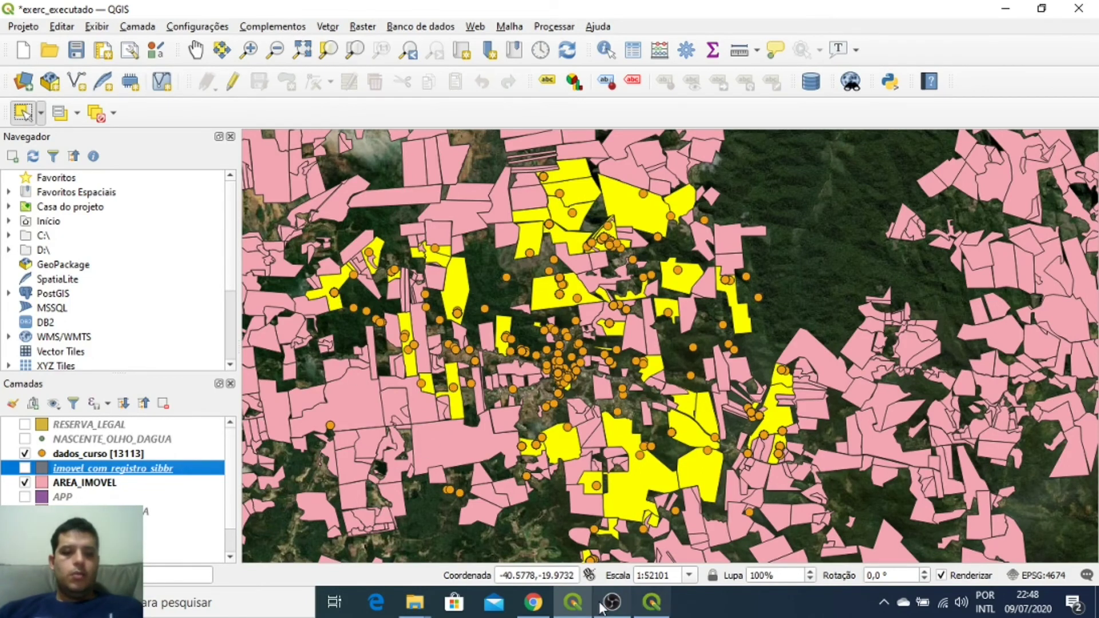
mouse_move(556, 602)
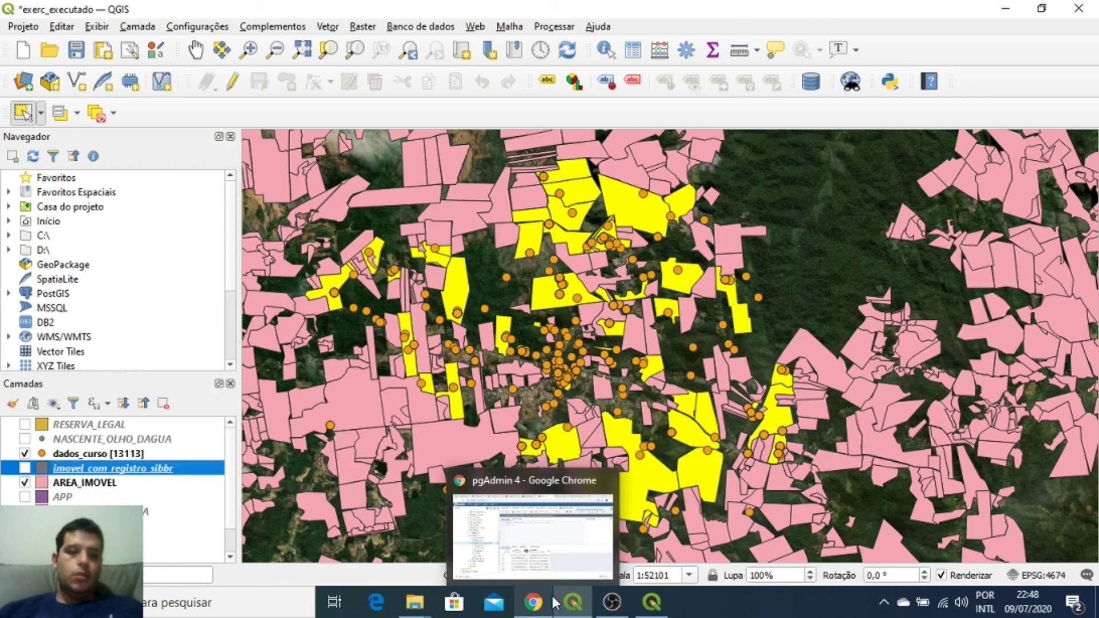
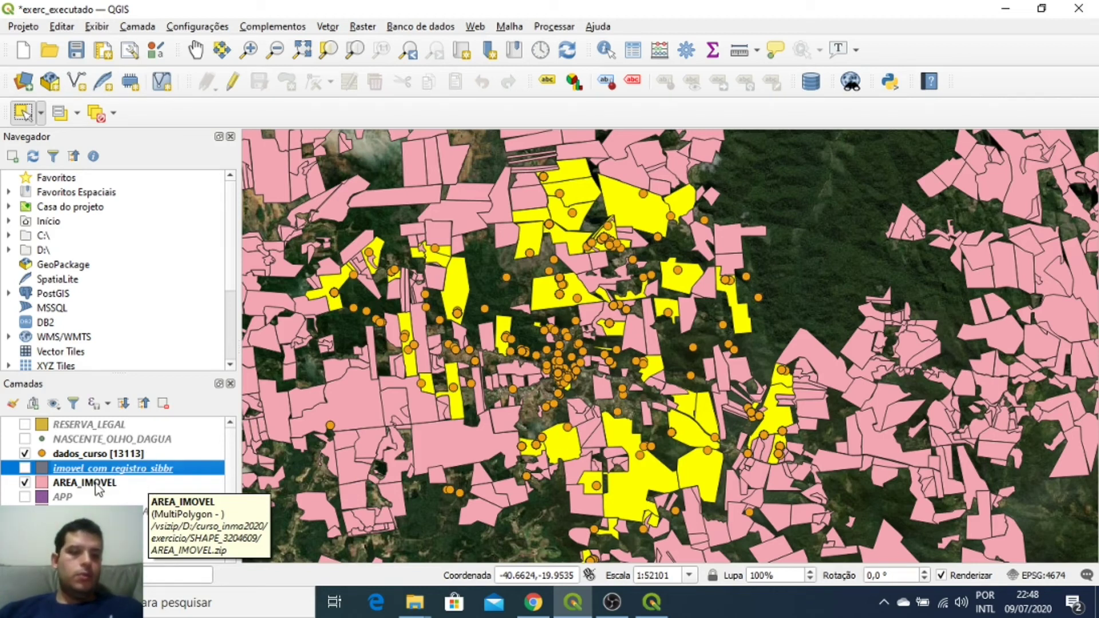
Step: Show the imovel_com_registro_sibbr layer and check its 139 records, then return to pgAdmin
click(25, 468)
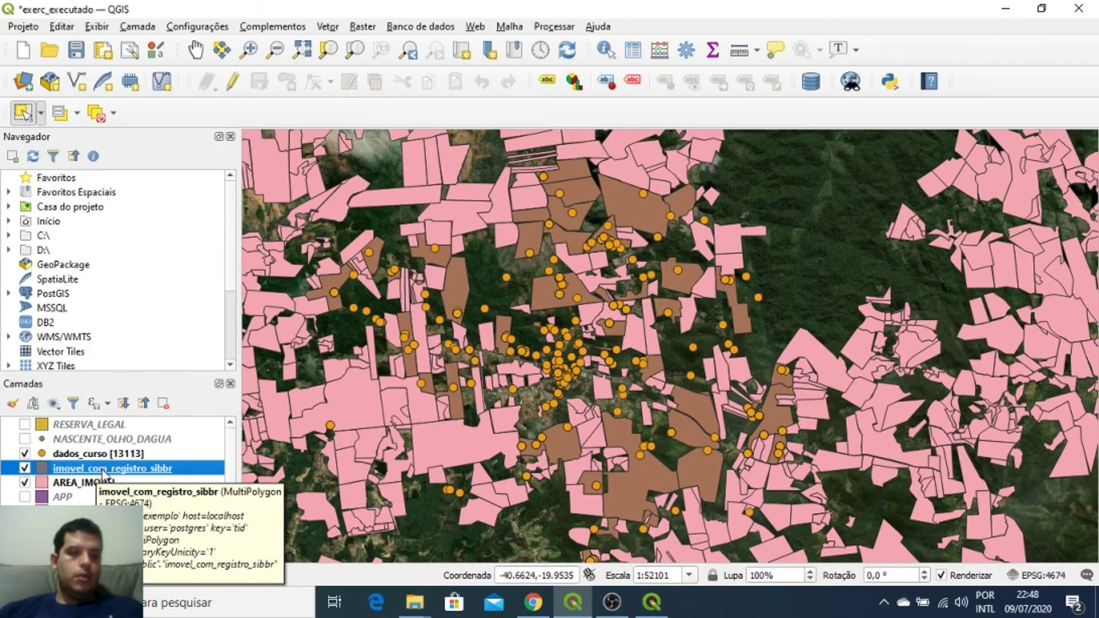
click(634, 51)
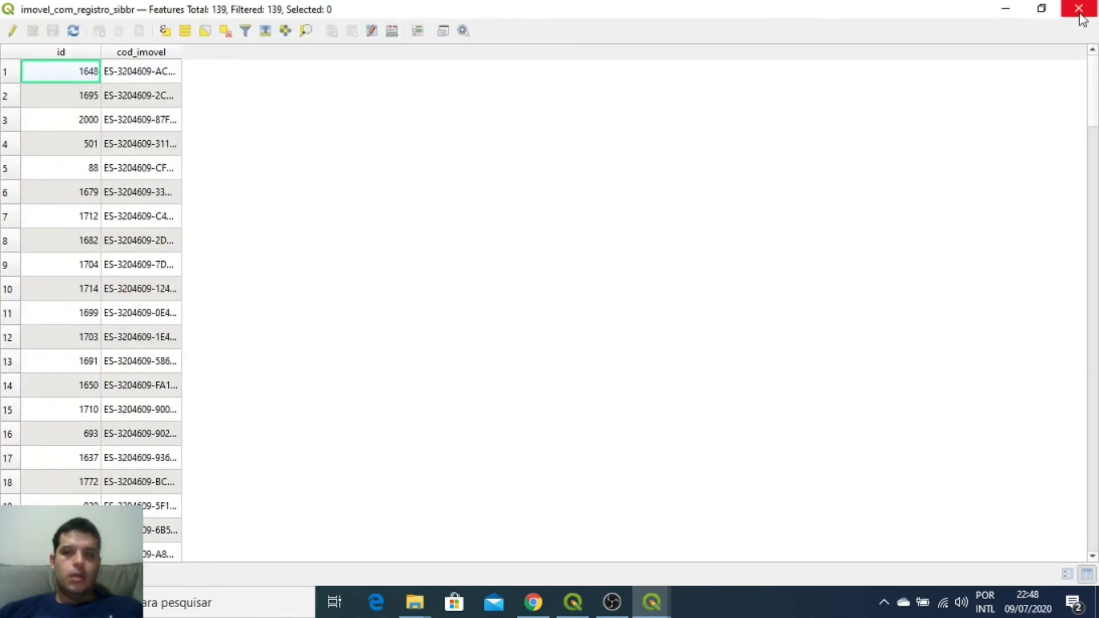
click(1079, 9)
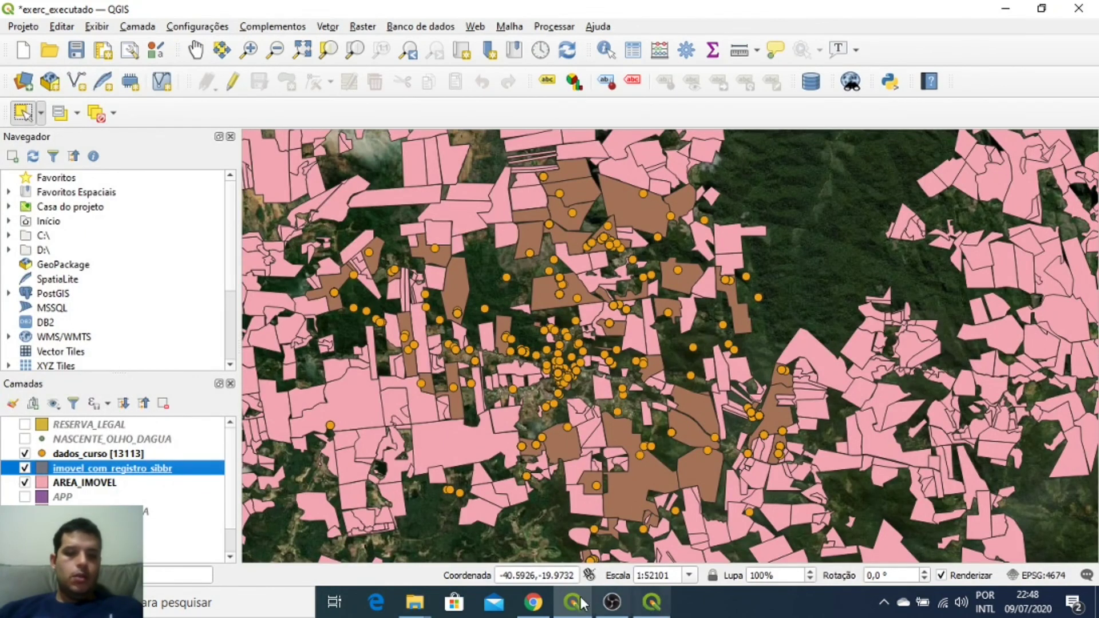
click(657, 604)
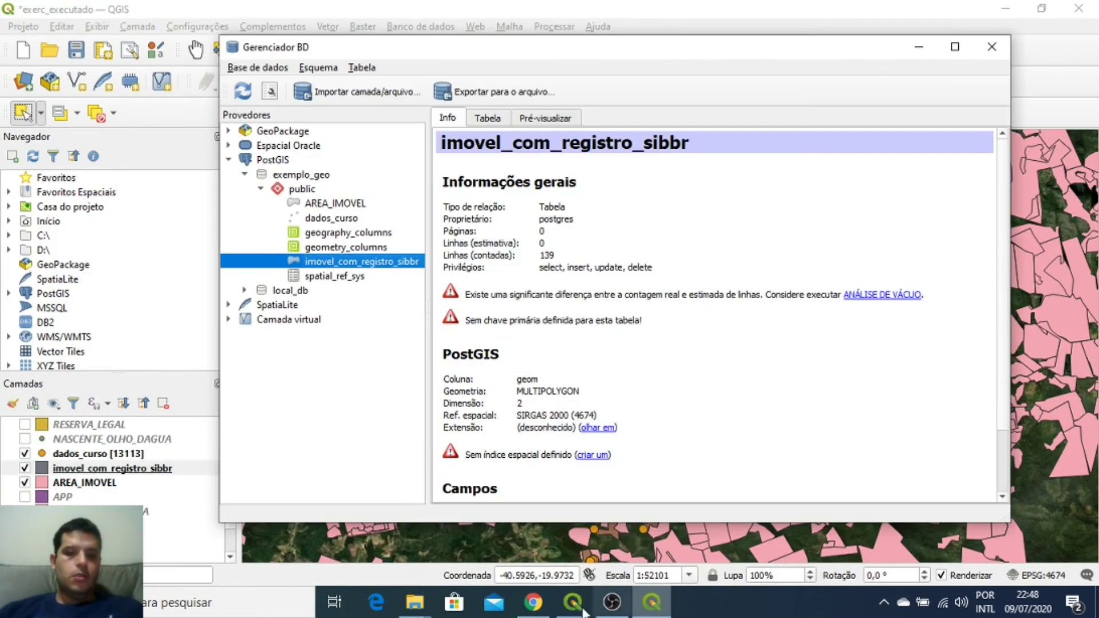
click(538, 604)
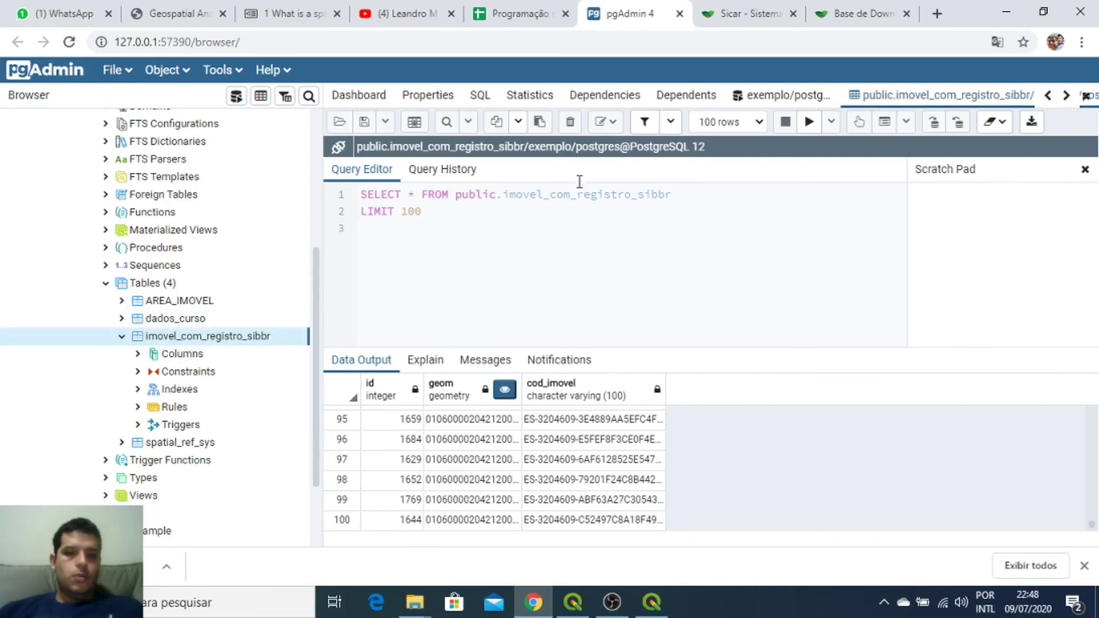
Step: Rename the query's new table to imovel_com_registro_sibbr_tudo
click(793, 96)
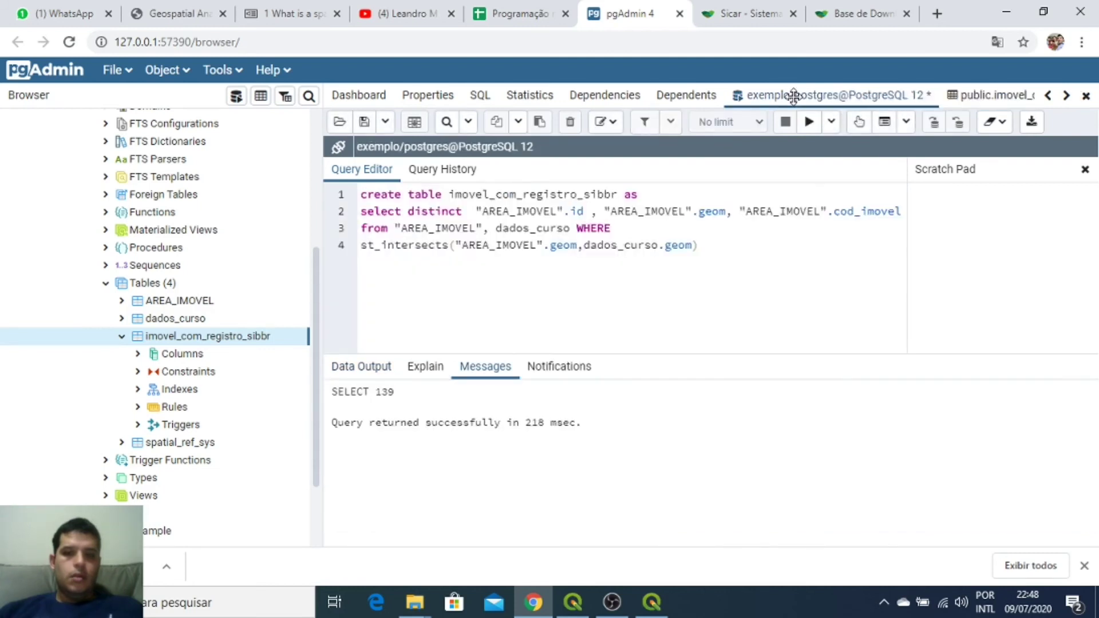
double_click(515, 195)
click(516, 194)
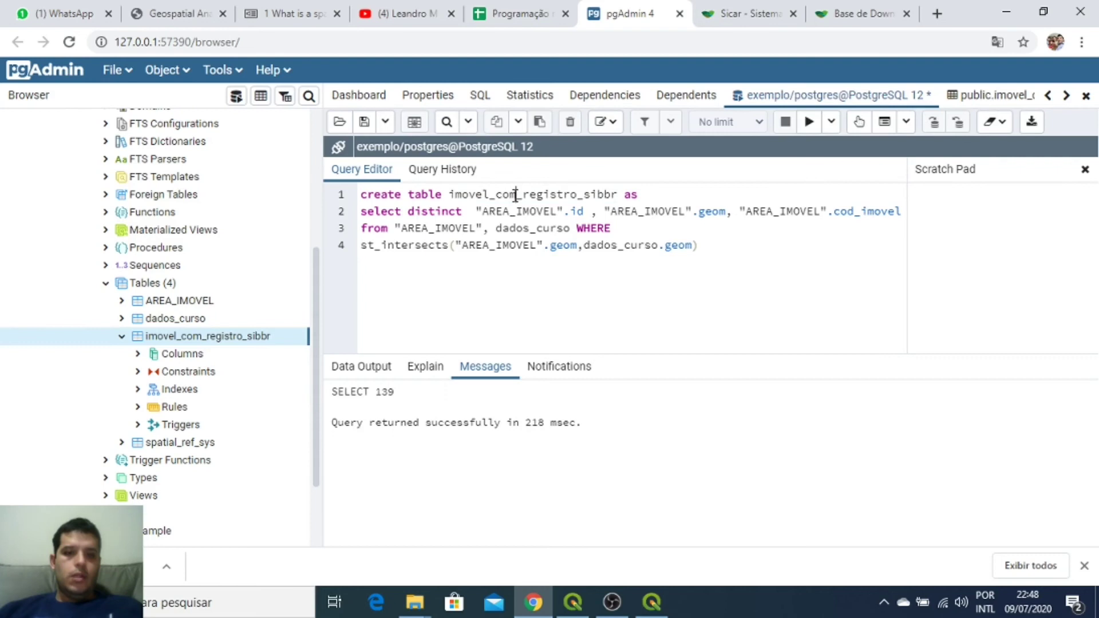
text(_tudo)
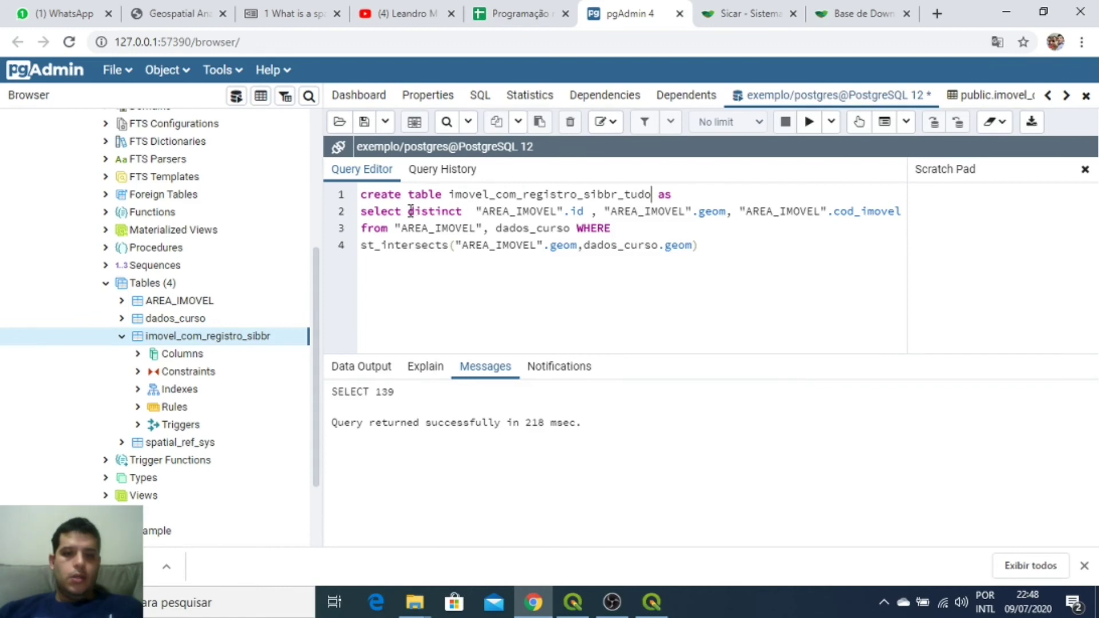
Step: Replace the selected column list with * and run the query, which fails on duplicate id
drag(411, 211, 586, 209)
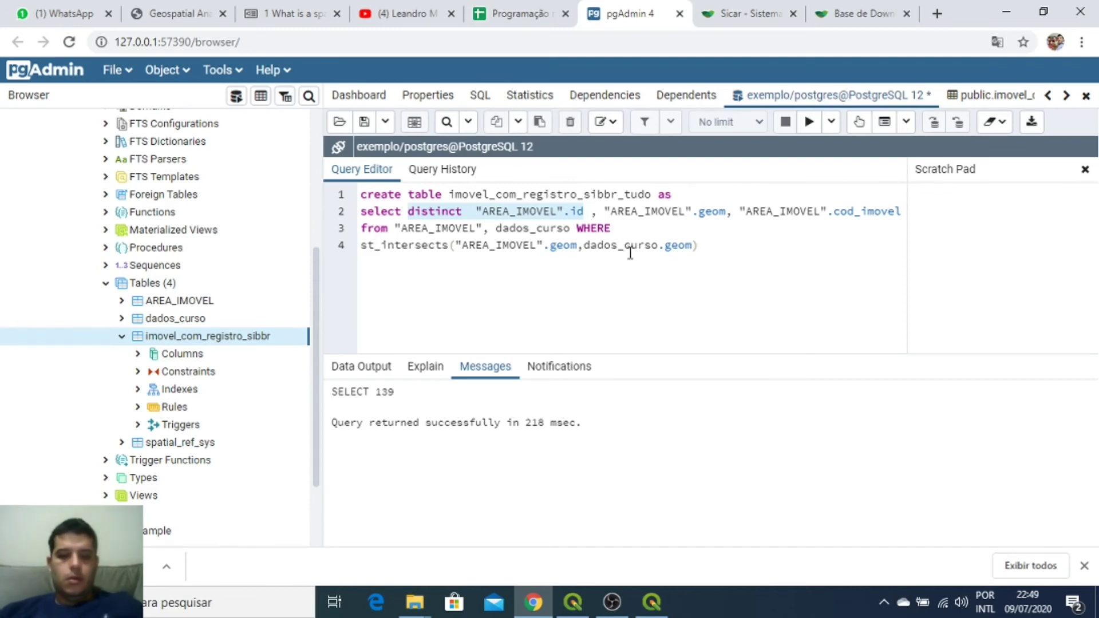
drag(899, 210, 572, 211)
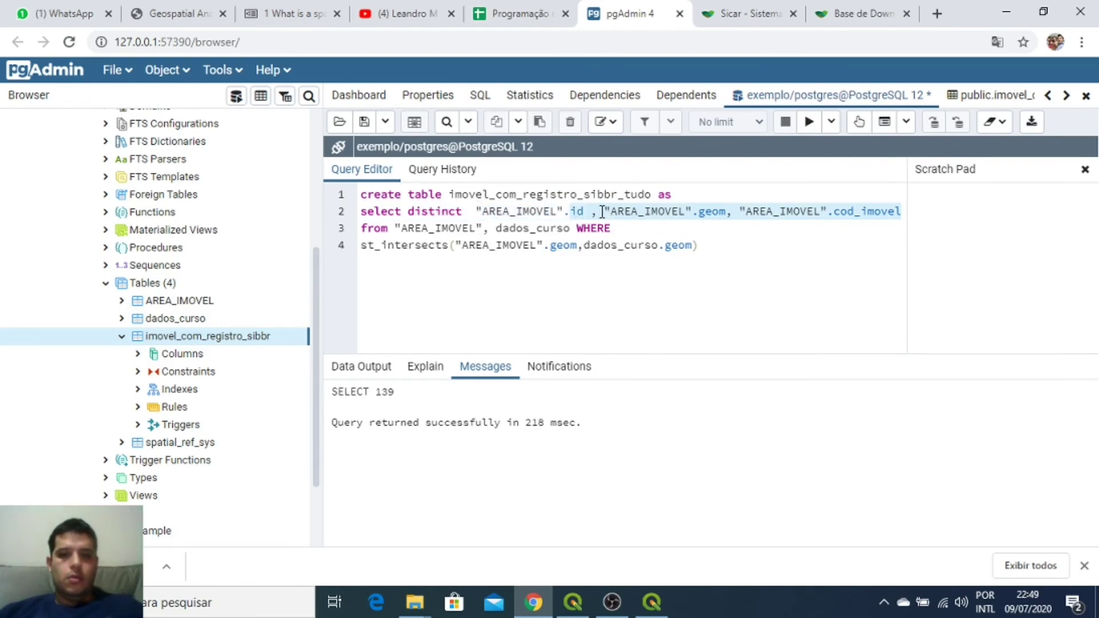
click(550, 211)
drag(474, 210, 898, 214)
key(ctrl+c)
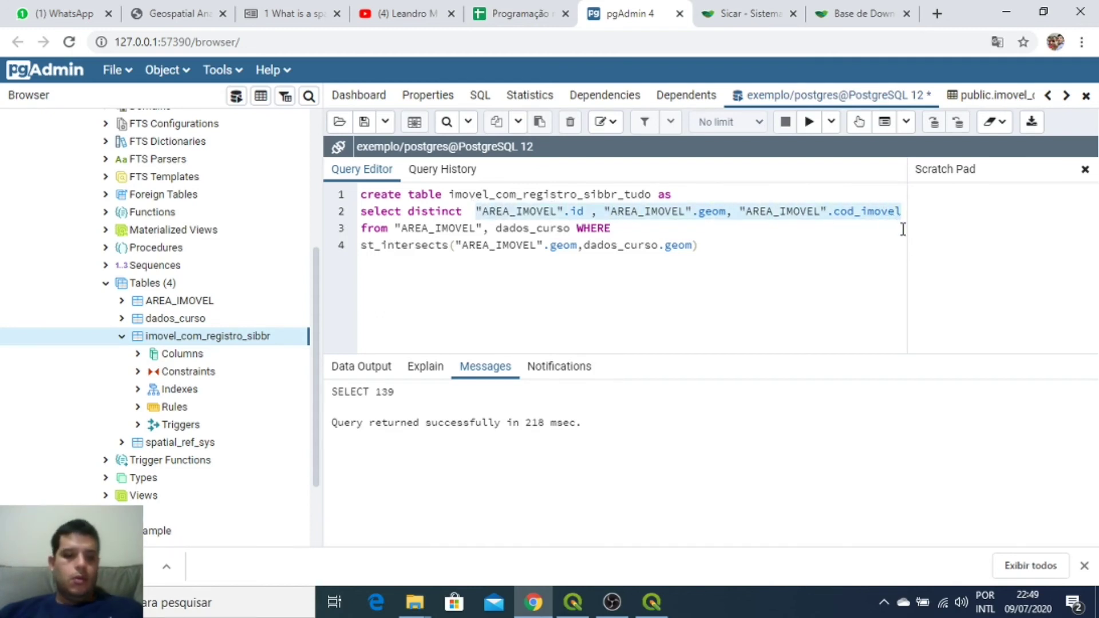
text(*)
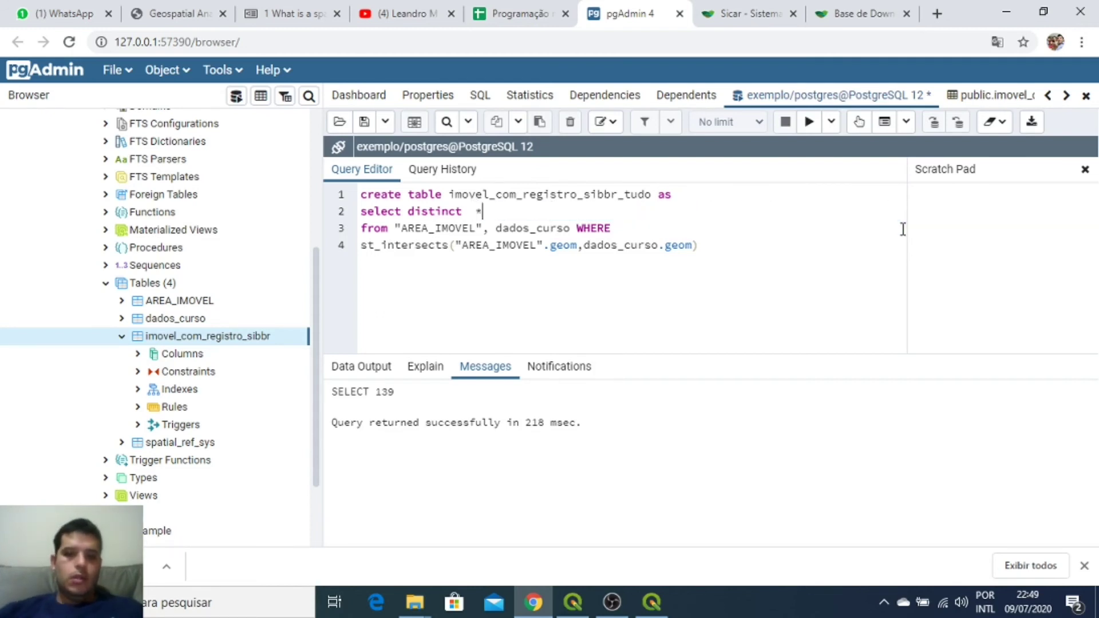
click(809, 124)
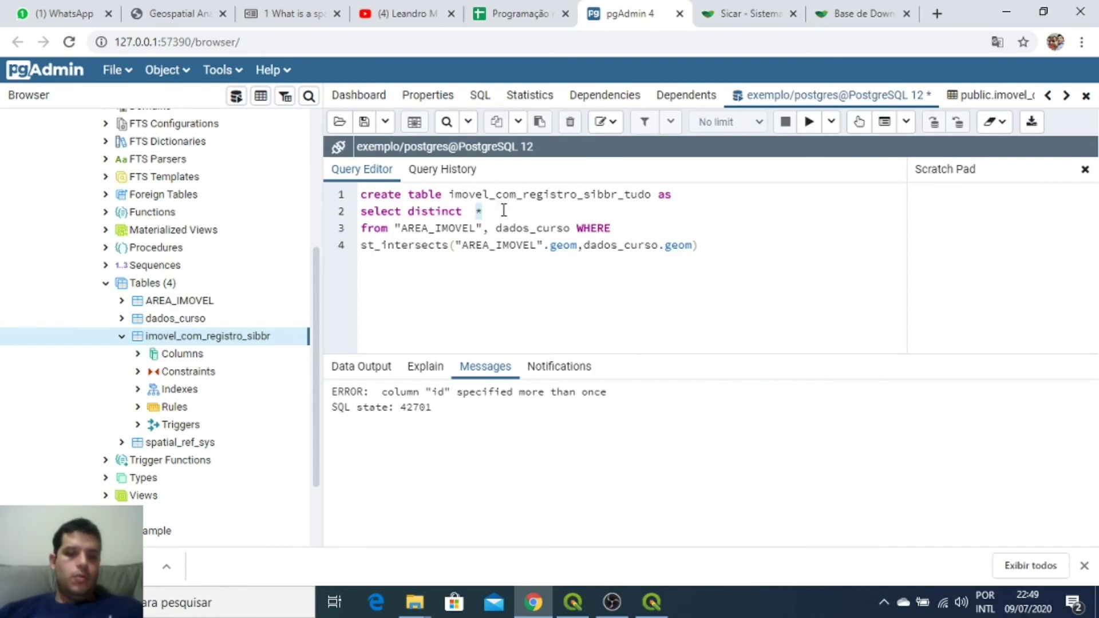
Step: Restore the original column list and expand the dados_curso columns in the Browser tree
key(ctrl+v)
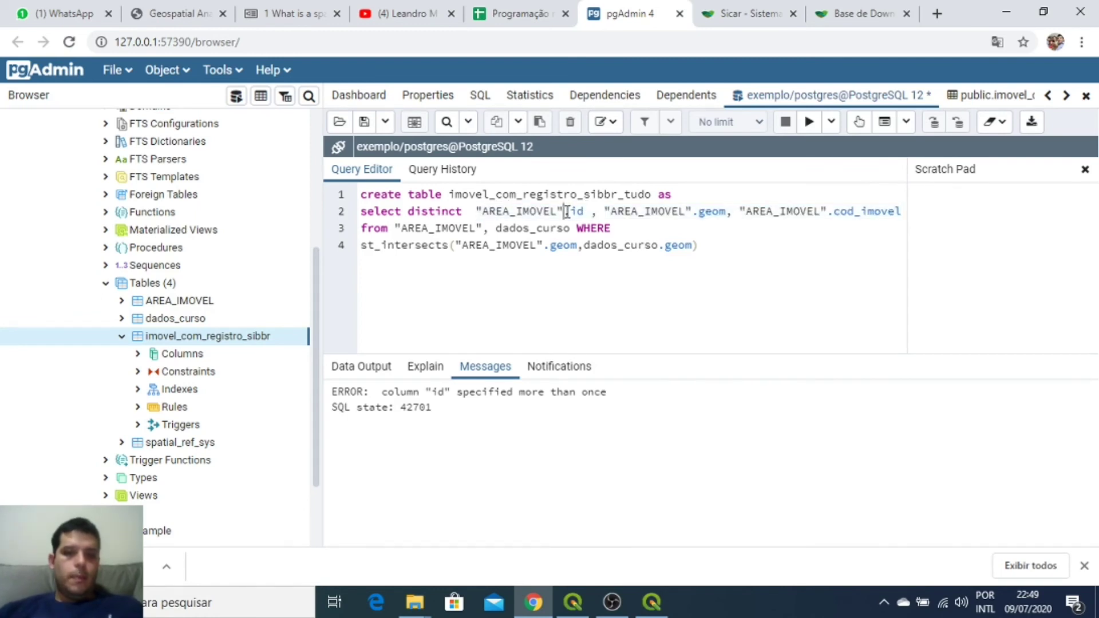
click(122, 336)
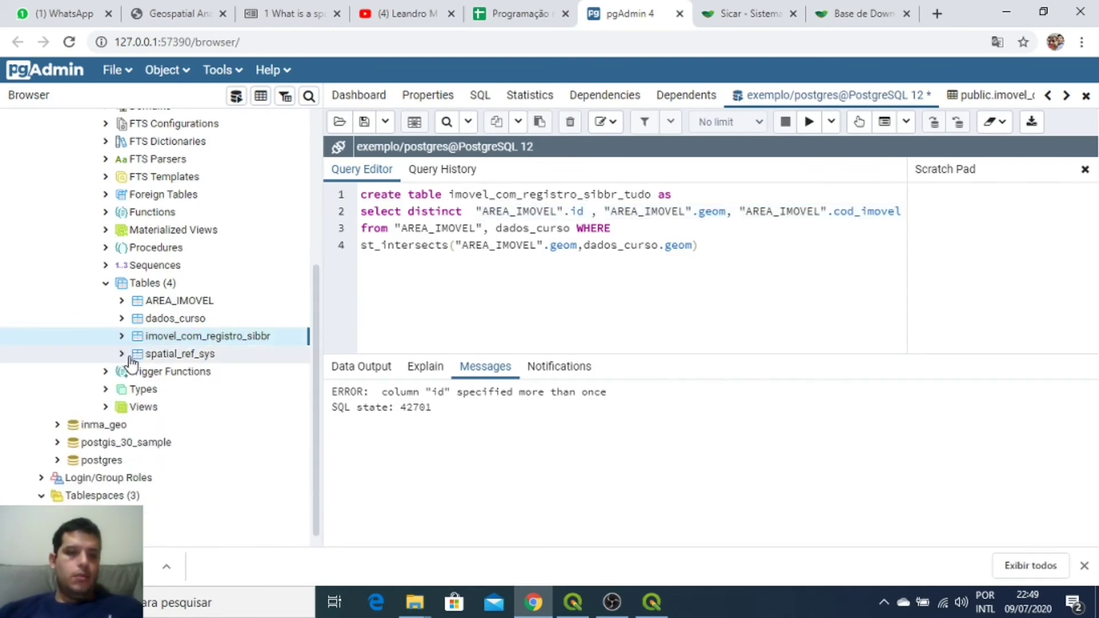
click(121, 318)
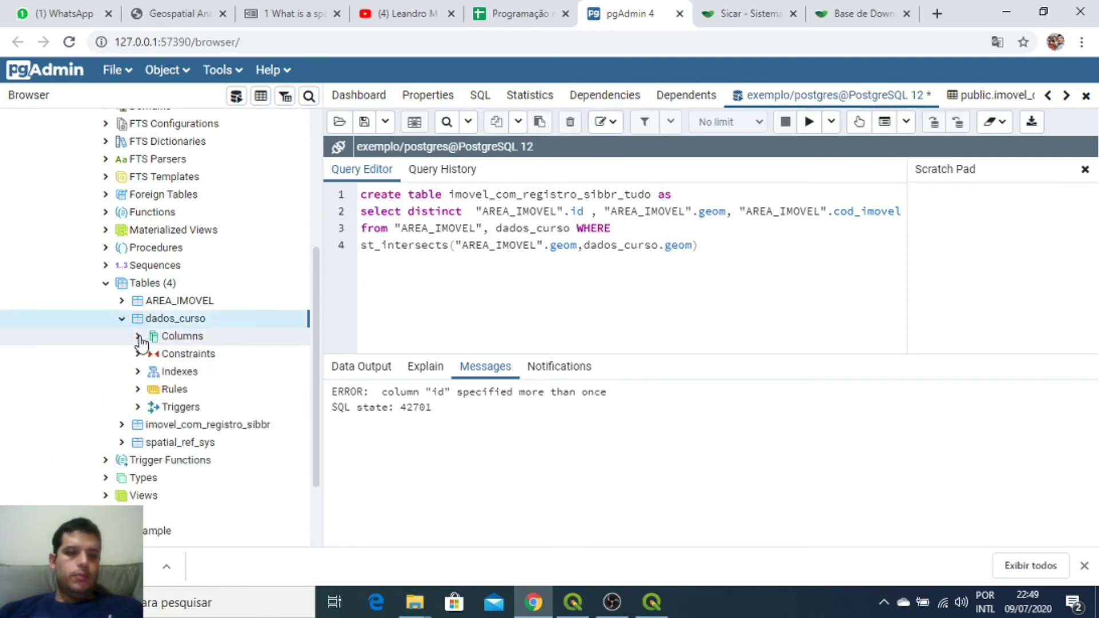
click(138, 337)
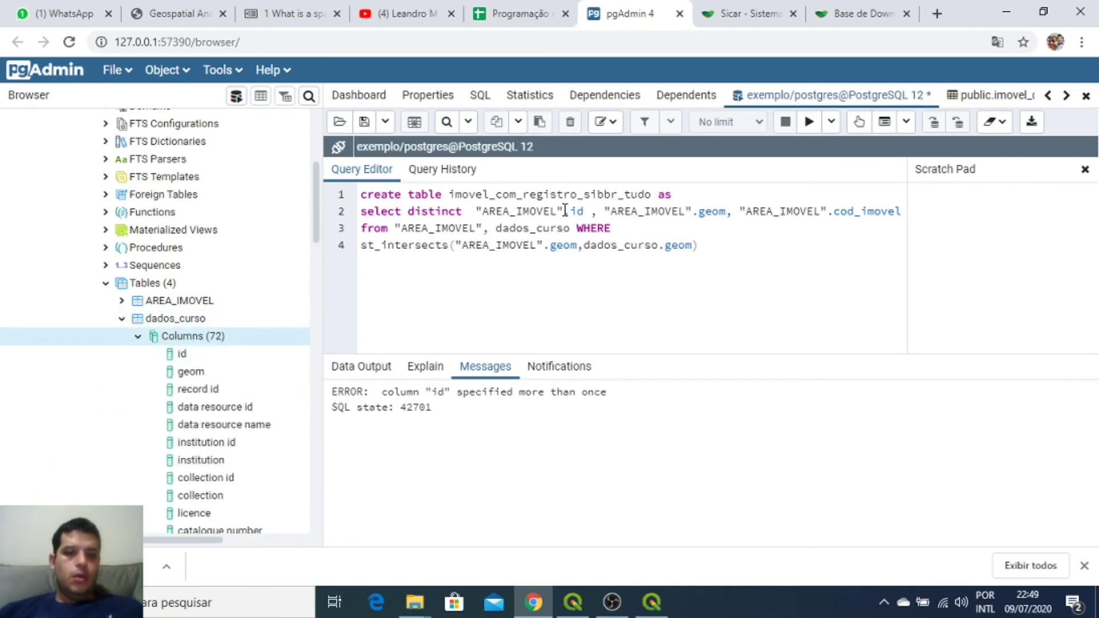
Step: Change the selected columns to dado_curso.id, dado_curso.geom and dado_curso.kingdom
drag(565, 210, 475, 212)
text(dado_)
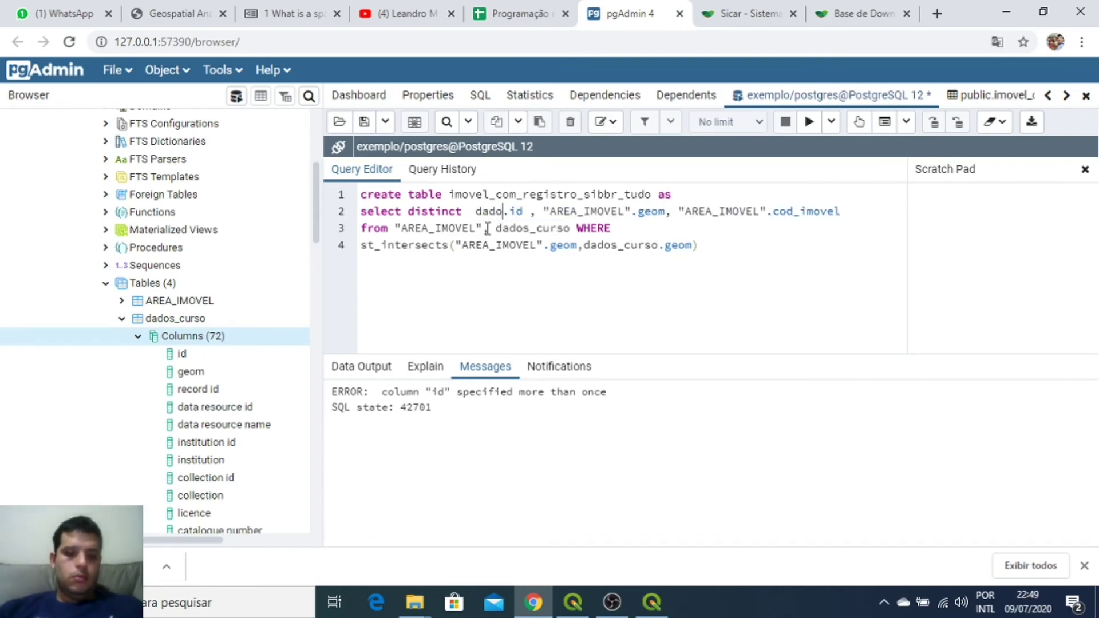
text(curso)
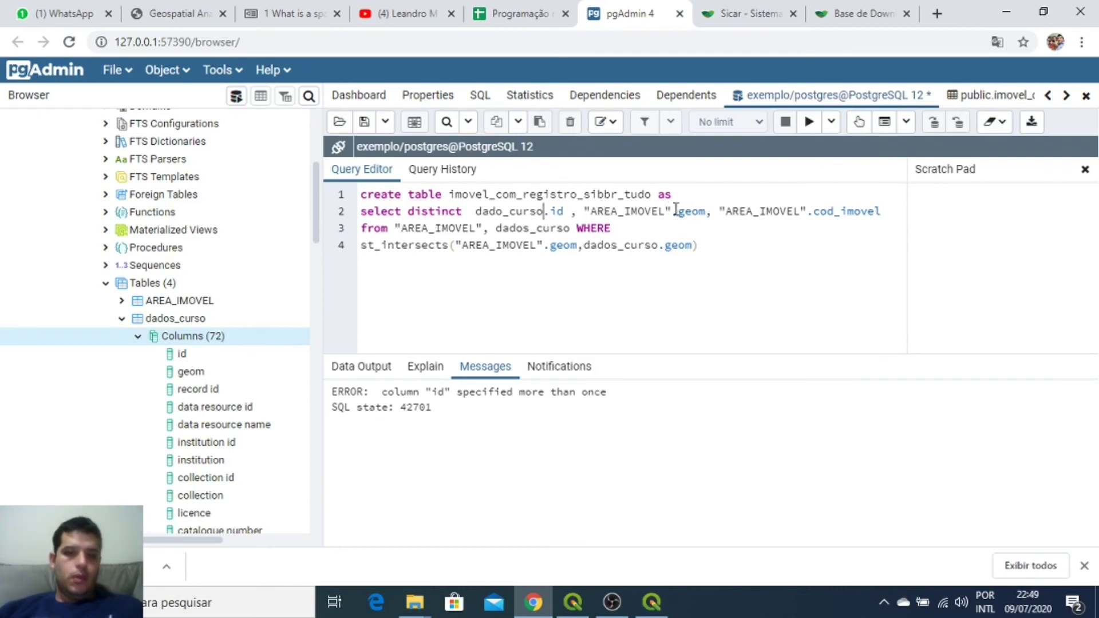
mouse_move(674, 212)
mouse_down()
mouse_move(585, 211)
mouse_move(668, 218)
mouse_up()
double_click(488, 211)
text(dado_curso)
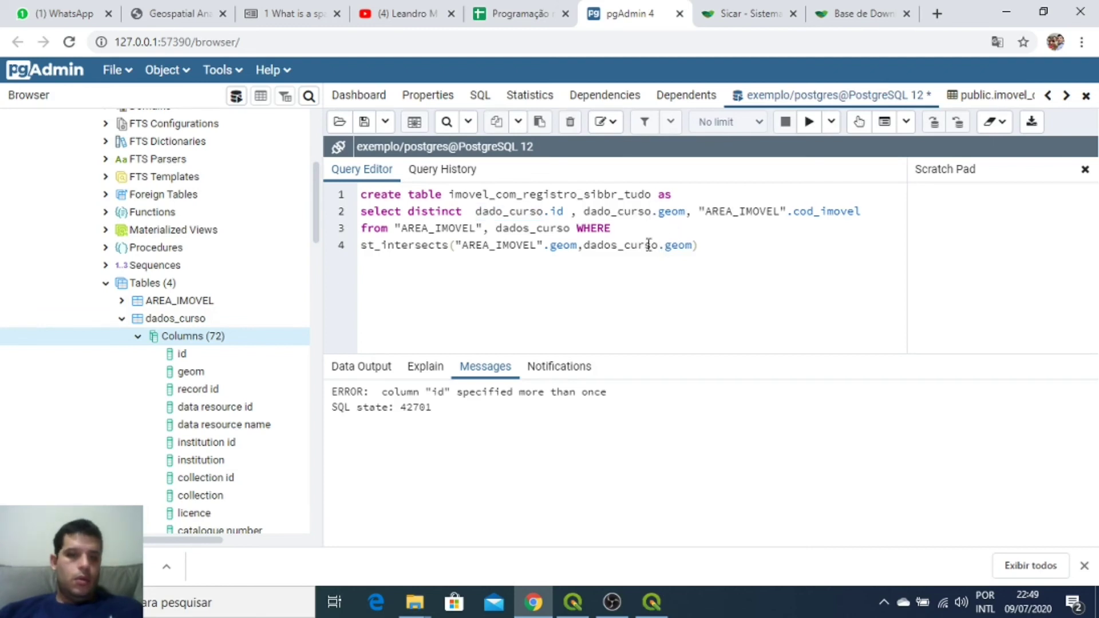
drag(314, 235, 332, 307)
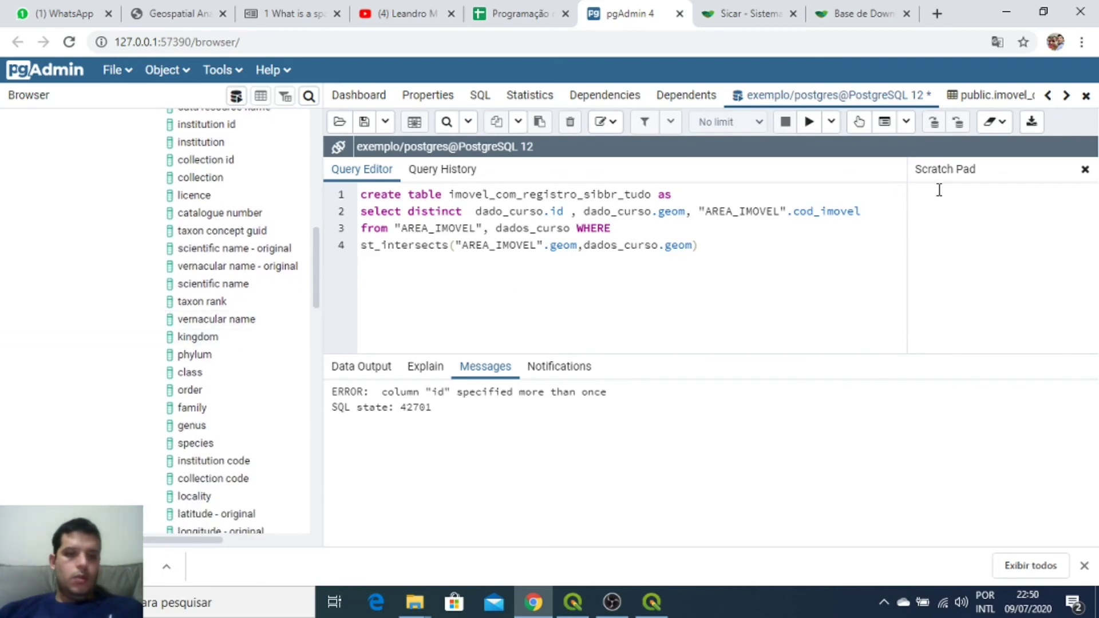
drag(787, 211, 698, 211)
text(dado_curso)
double_click(813, 212)
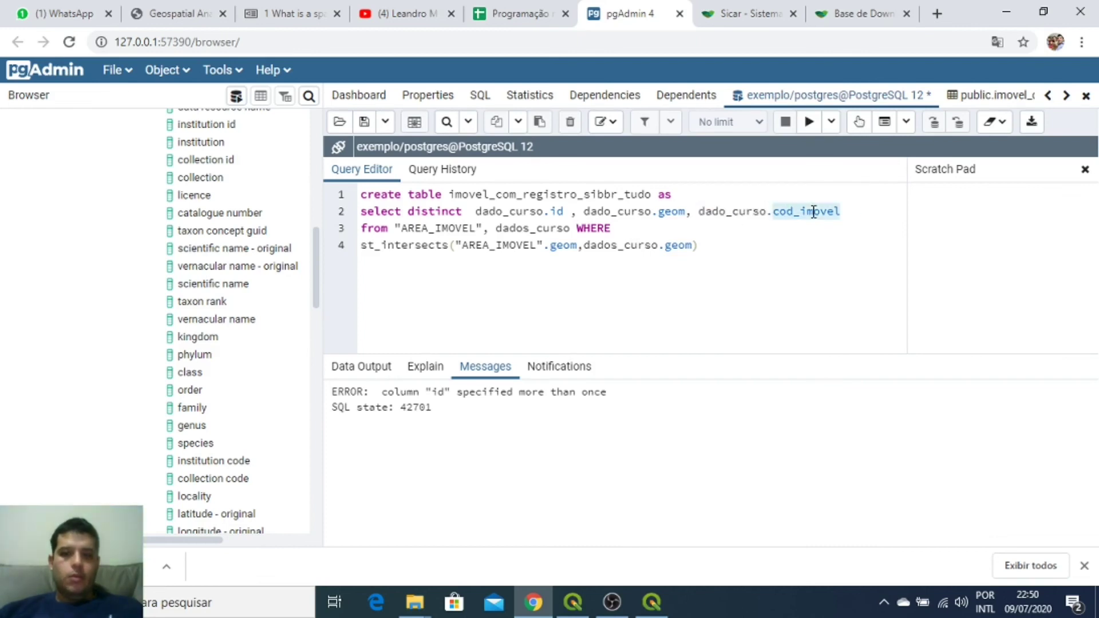
text(kingdom)
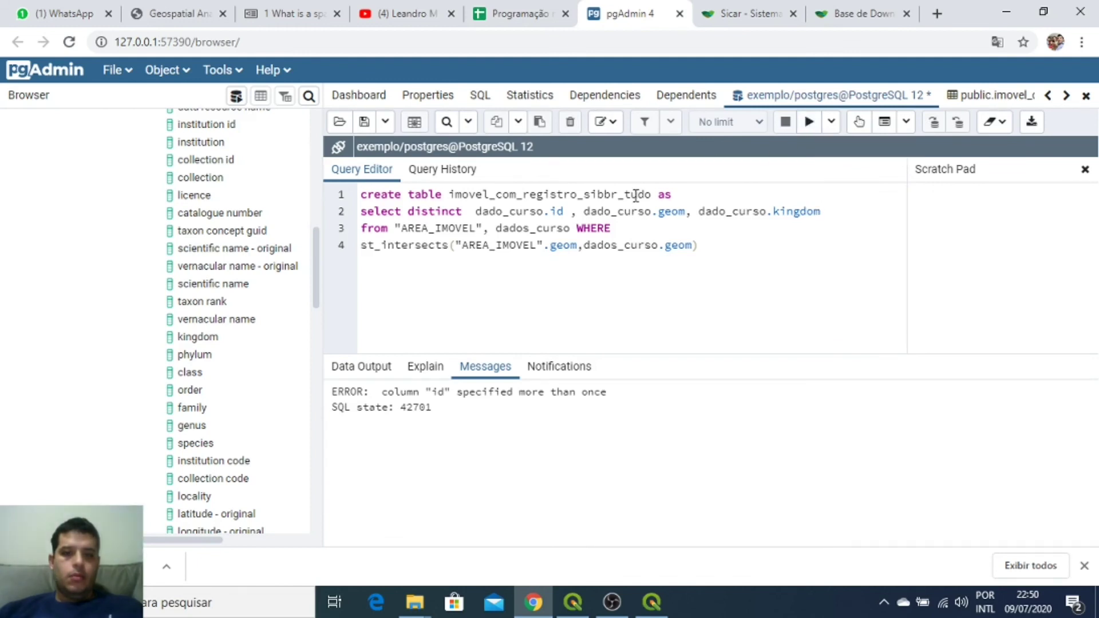
Step: Rename the new table to registro_em_imovel_sibbr_tudo and rerun the create-table query
drag(651, 193, 627, 194)
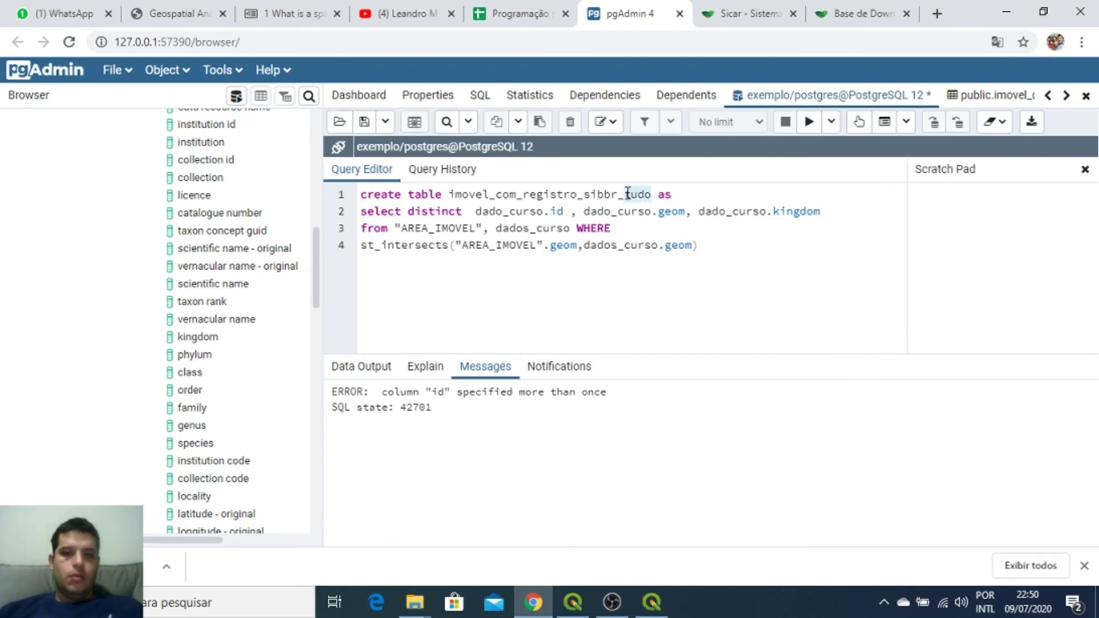
click(528, 194)
drag(518, 195, 448, 195)
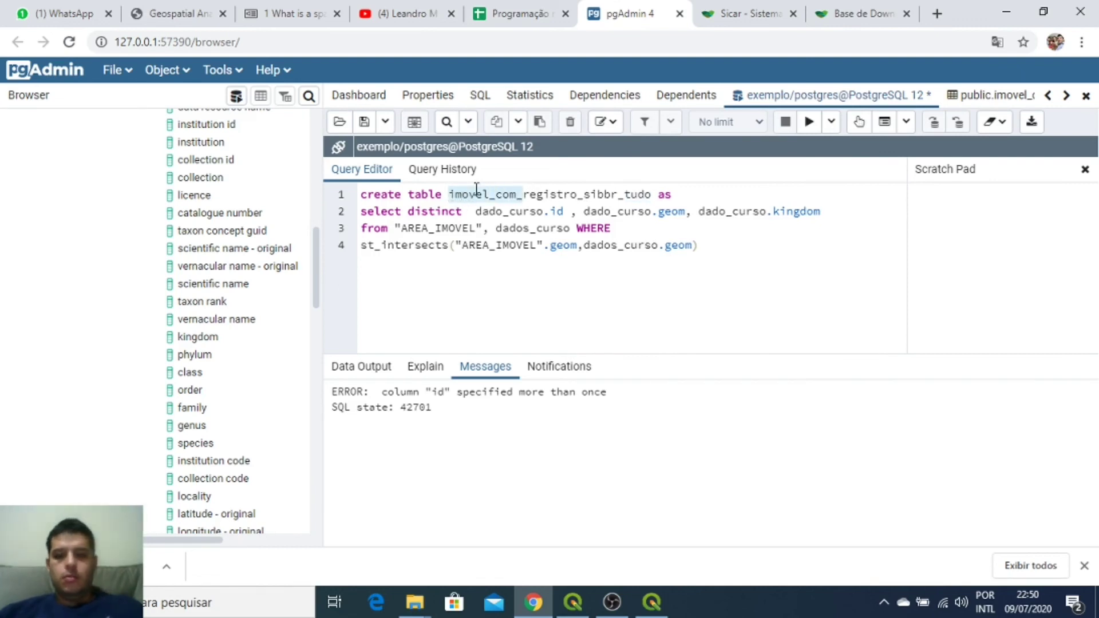
key(BackSpace)
click(503, 195)
text(_em_imovel)
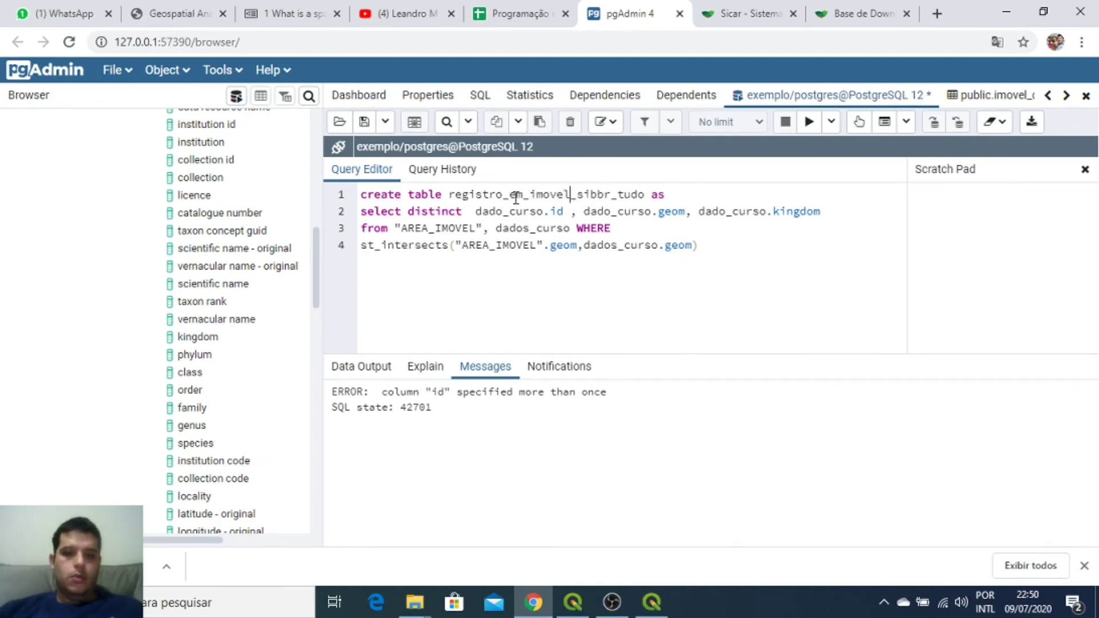
click(473, 212)
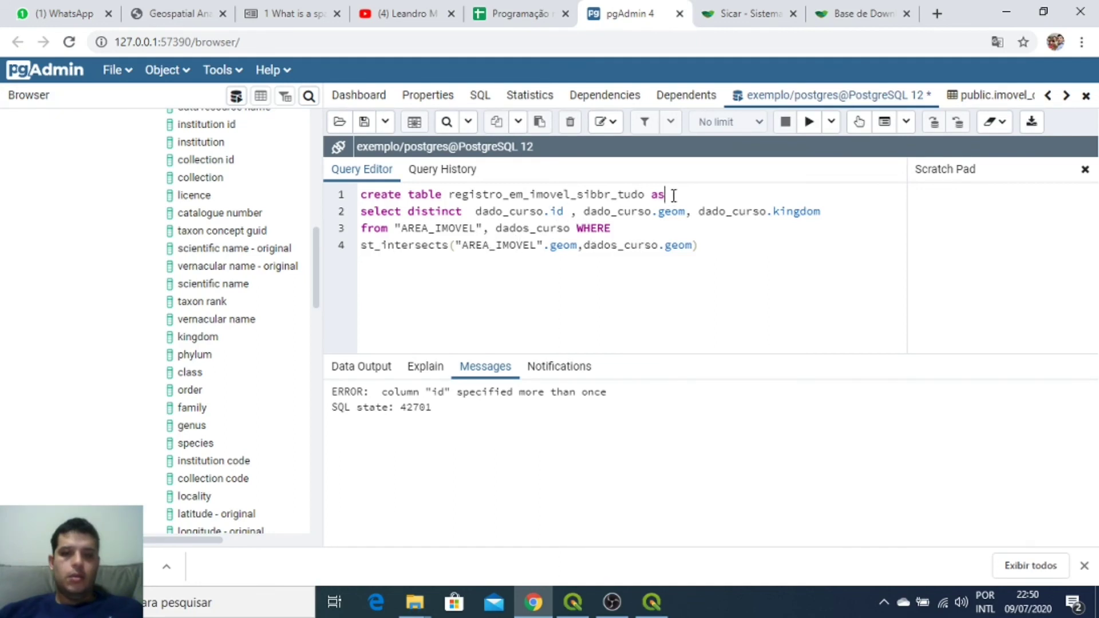
click(809, 121)
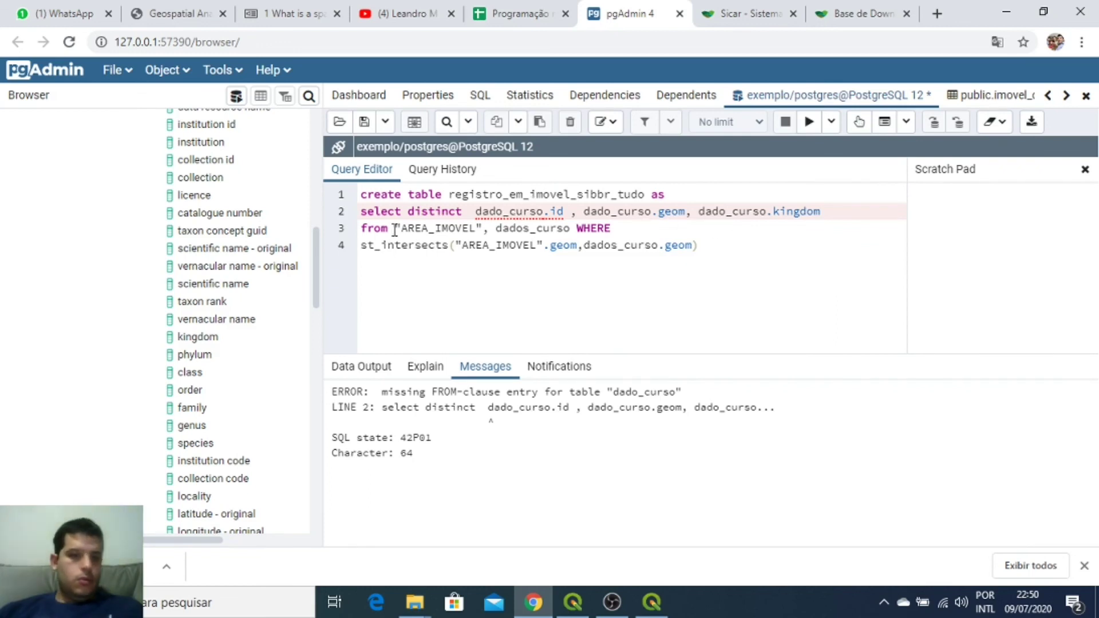
Step: Correct the dado_curso prefixes to dados_curso and rerun, returning SELECT 1849 in 240 msec
drag(314, 251, 311, 205)
click(182, 245)
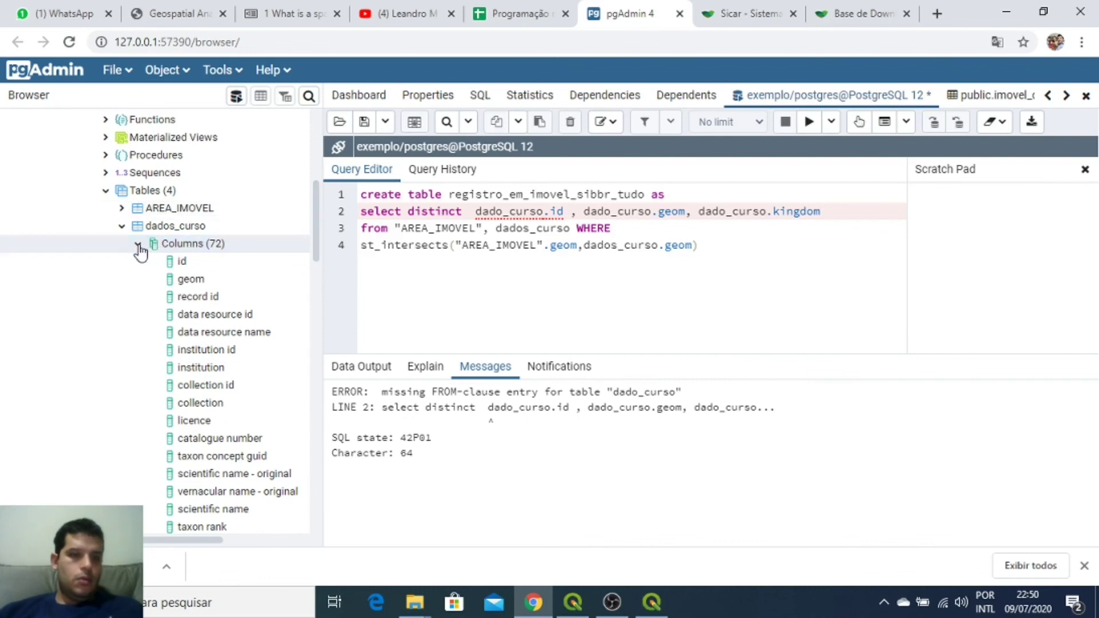
click(508, 211)
text(s)
click(618, 211)
text(s)
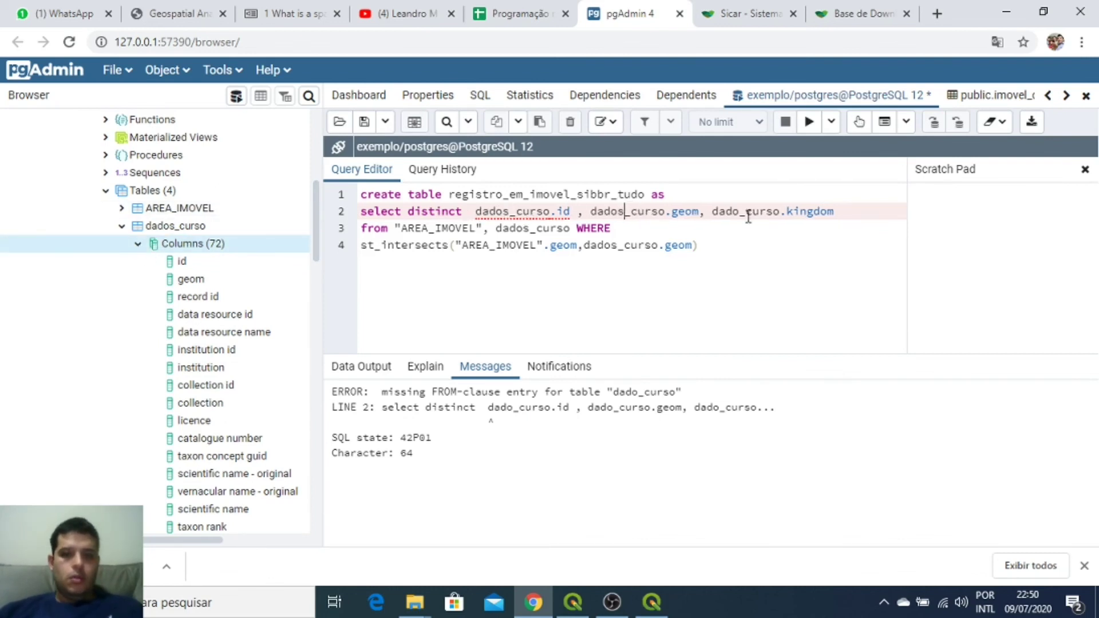
click(742, 212)
text(s)
click(812, 128)
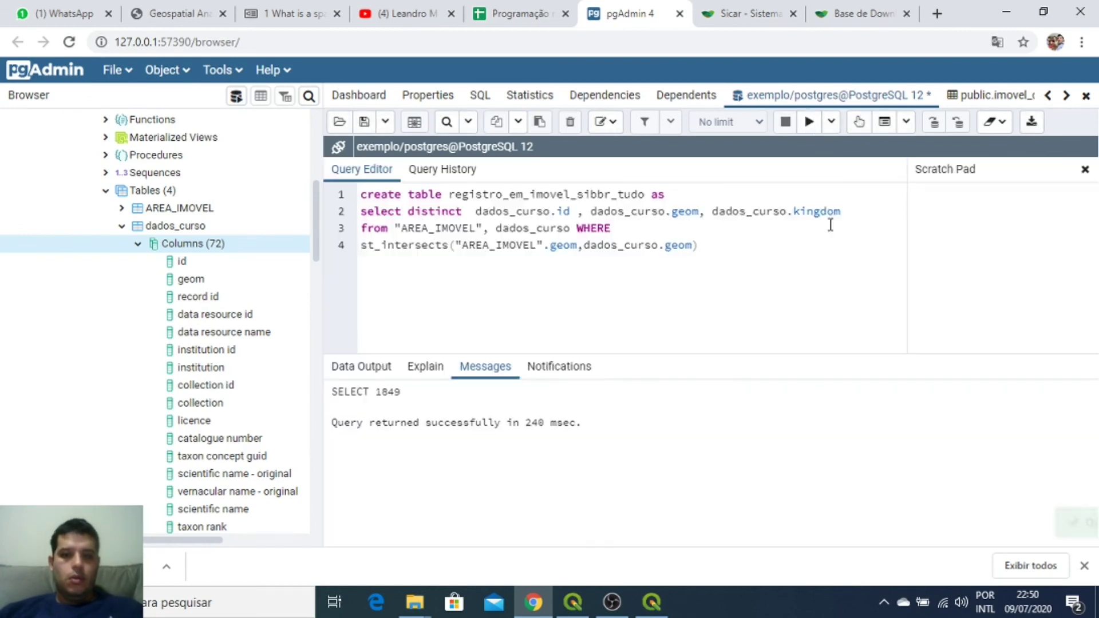
drag(526, 424, 601, 467)
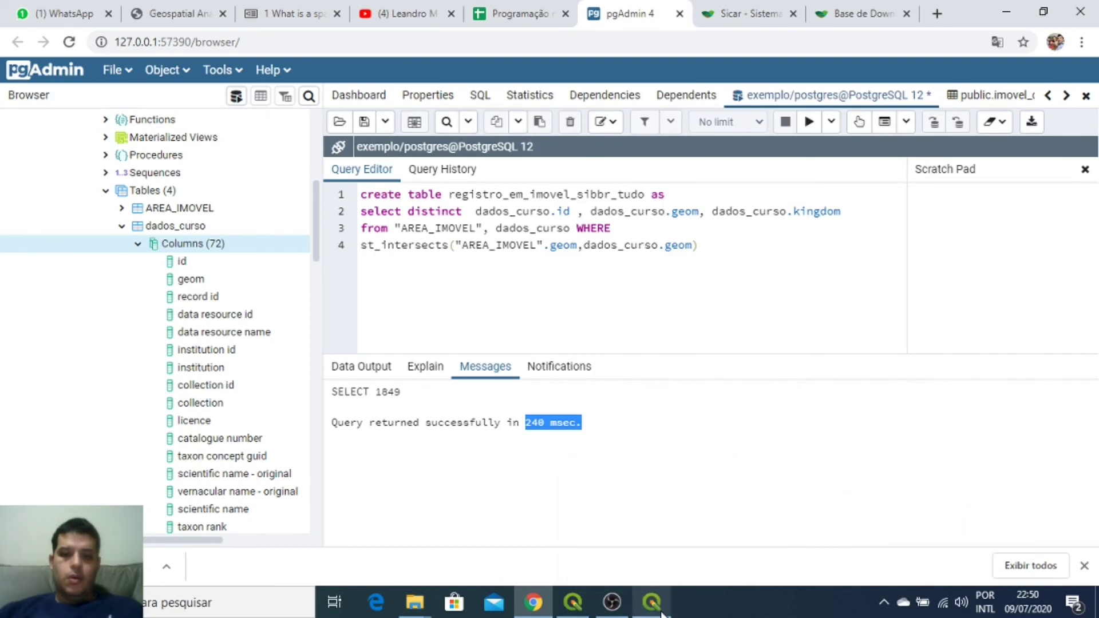
mouse_move(665, 612)
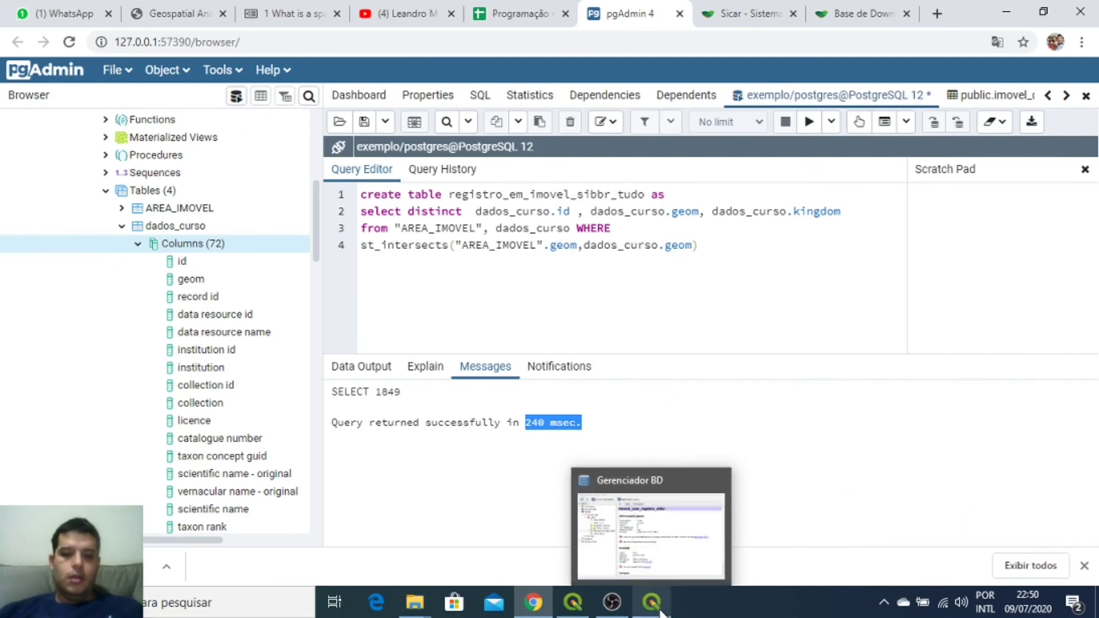
click(660, 607)
Step: Refresh DB Manager's public schema and confirm registro_em_imovel_sibbr_tudo holds 1849 rows
click(320, 191)
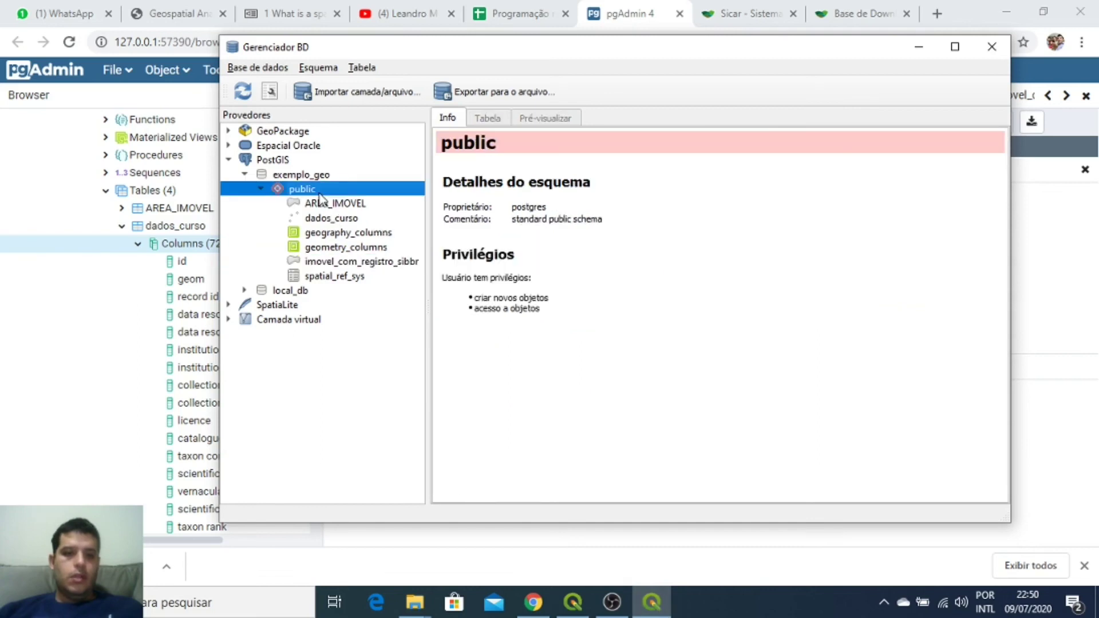
click(243, 91)
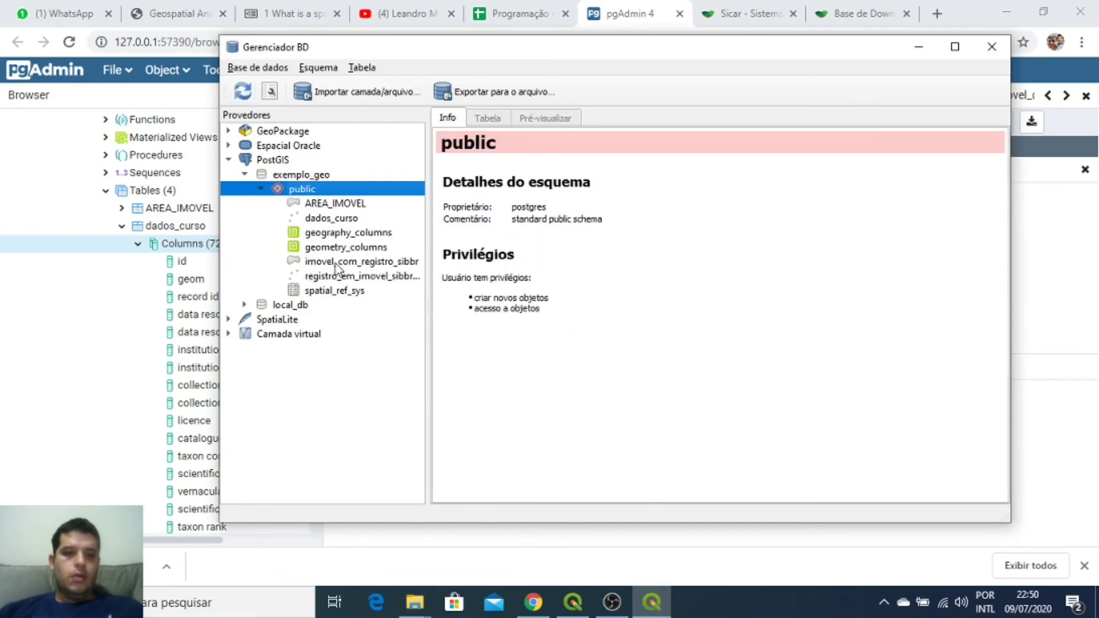
click(336, 277)
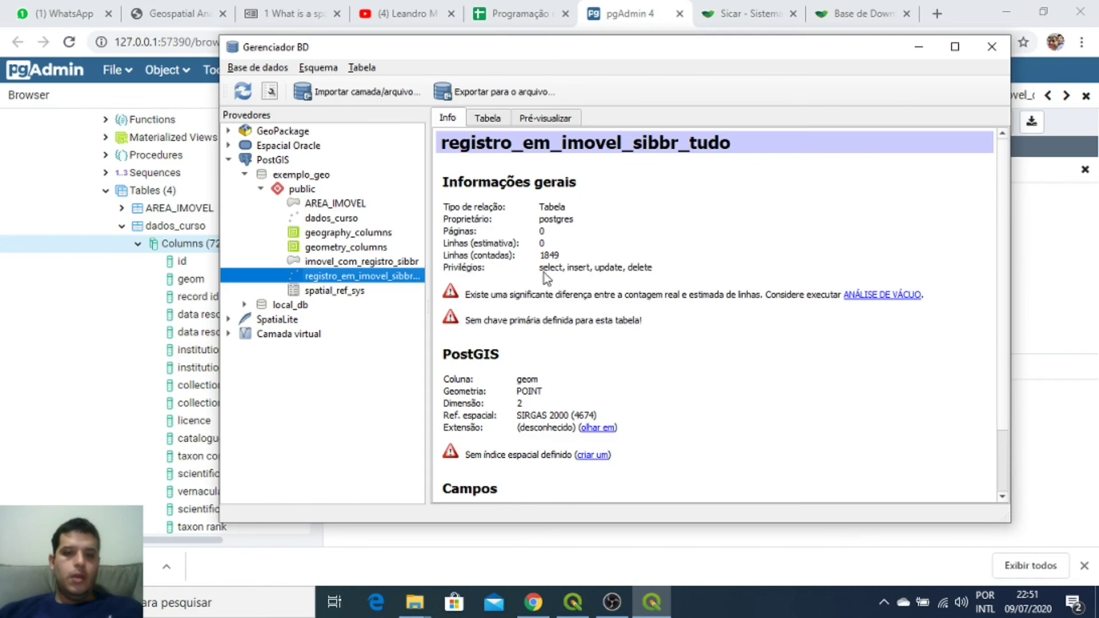
drag(540, 255, 567, 255)
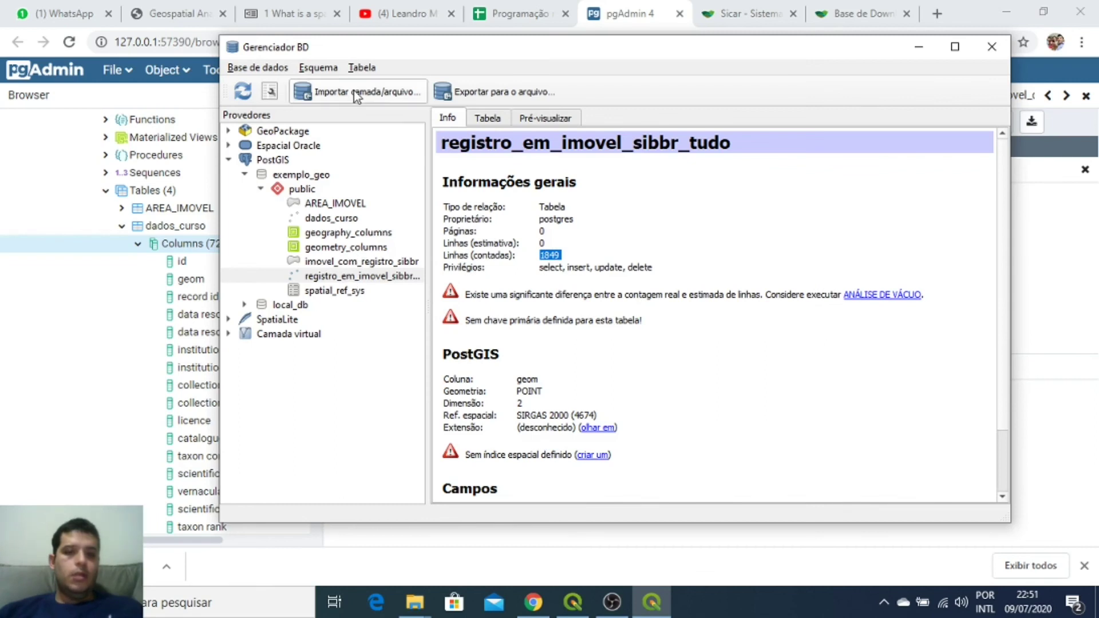
click(391, 279)
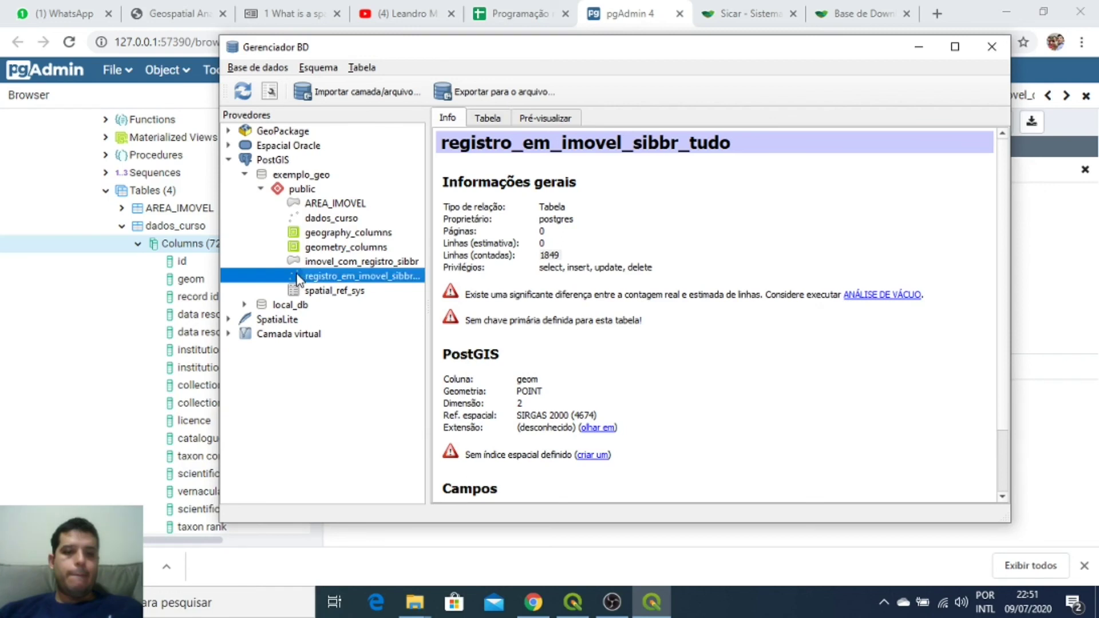
click(572, 604)
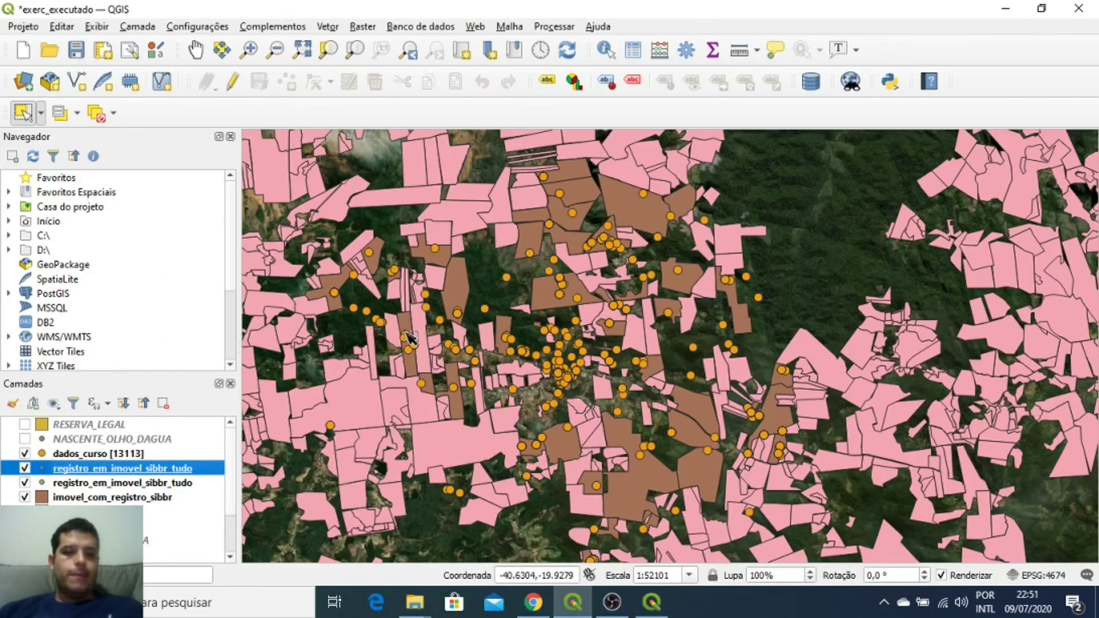
Step: Hide the duplicate layer, parcels, dados_curso points and satellite basemap, leaving only the new points
click(25, 483)
click(25, 498)
click(24, 453)
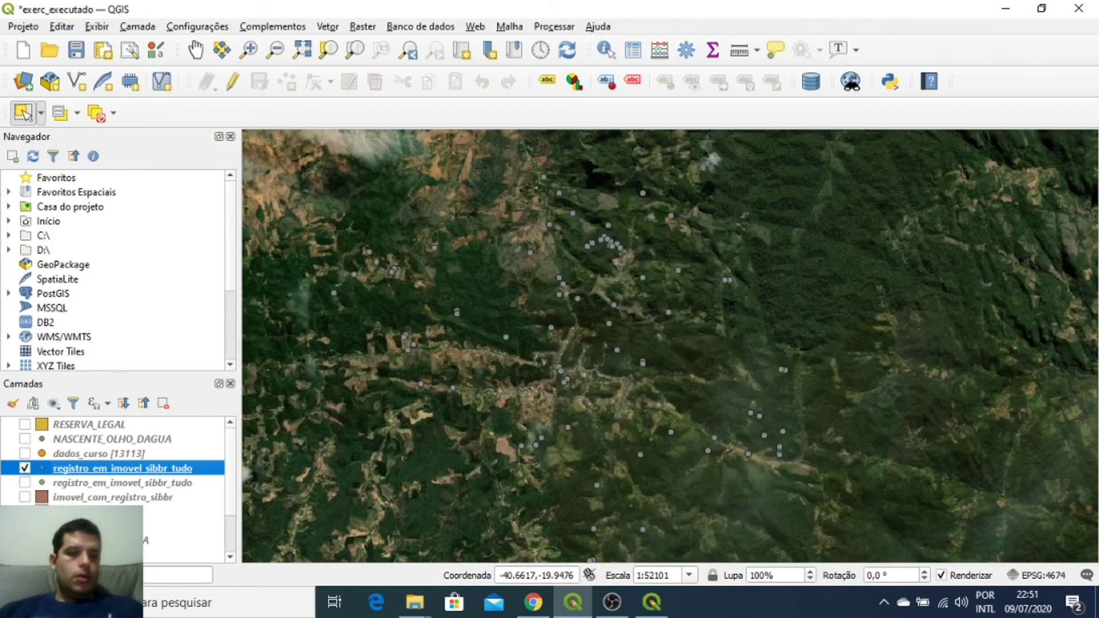
scroll(114, 461, down, 2)
click(25, 538)
scroll(34, 535, up, 2)
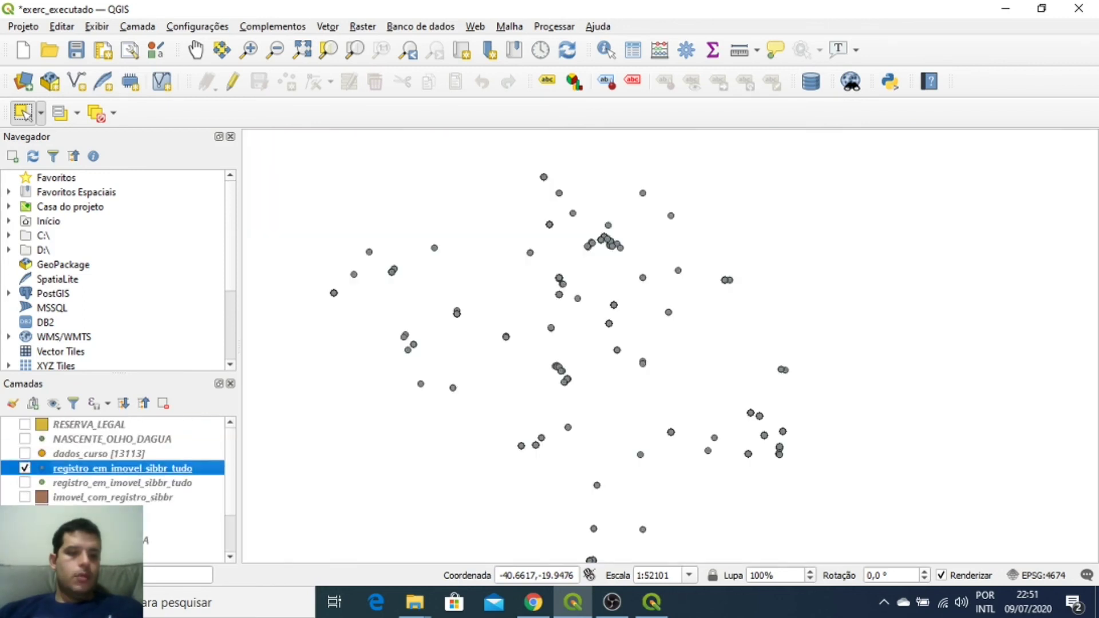
Step: Open the registro_em_imovel_sibbr_tudo attribute table and widen its kingdom column
click(634, 51)
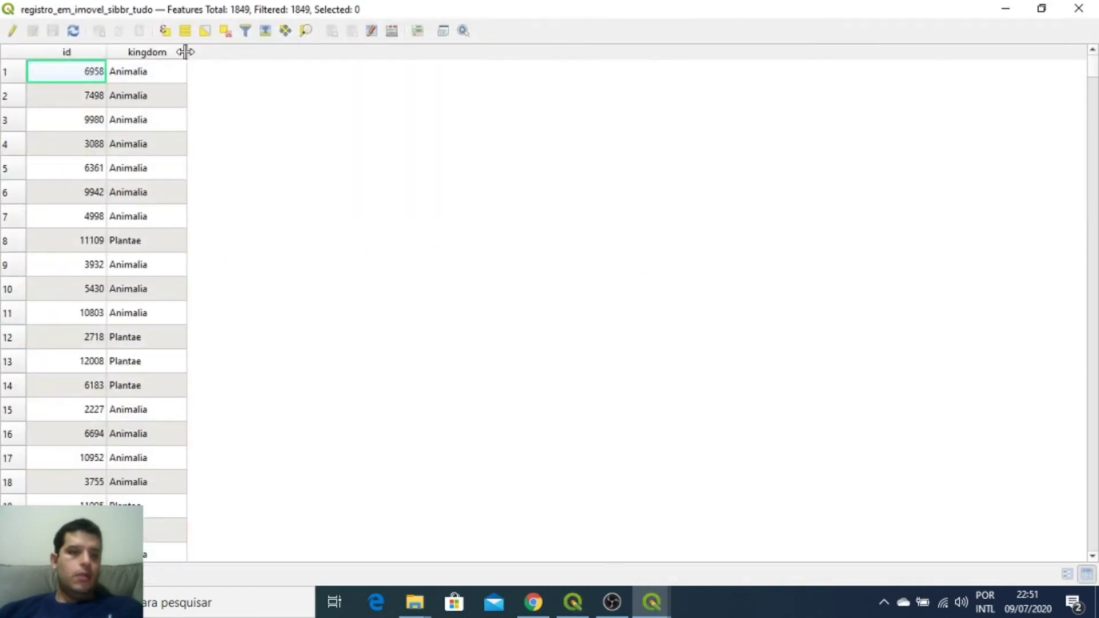
drag(186, 52, 260, 49)
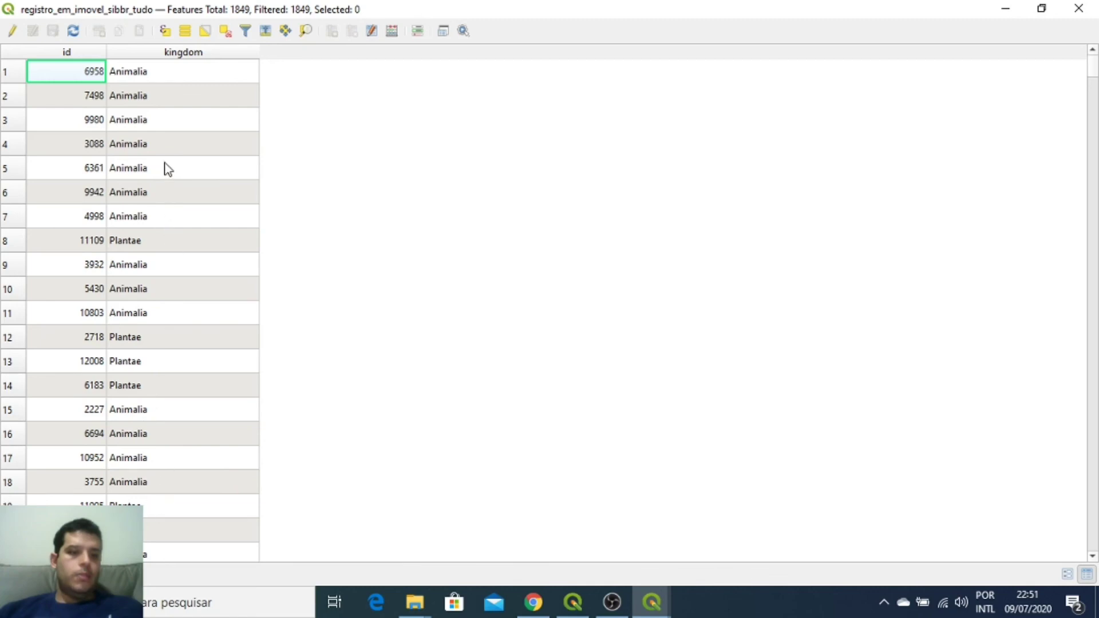
scroll(171, 335, down, 20)
scroll(171, 335, up, 20)
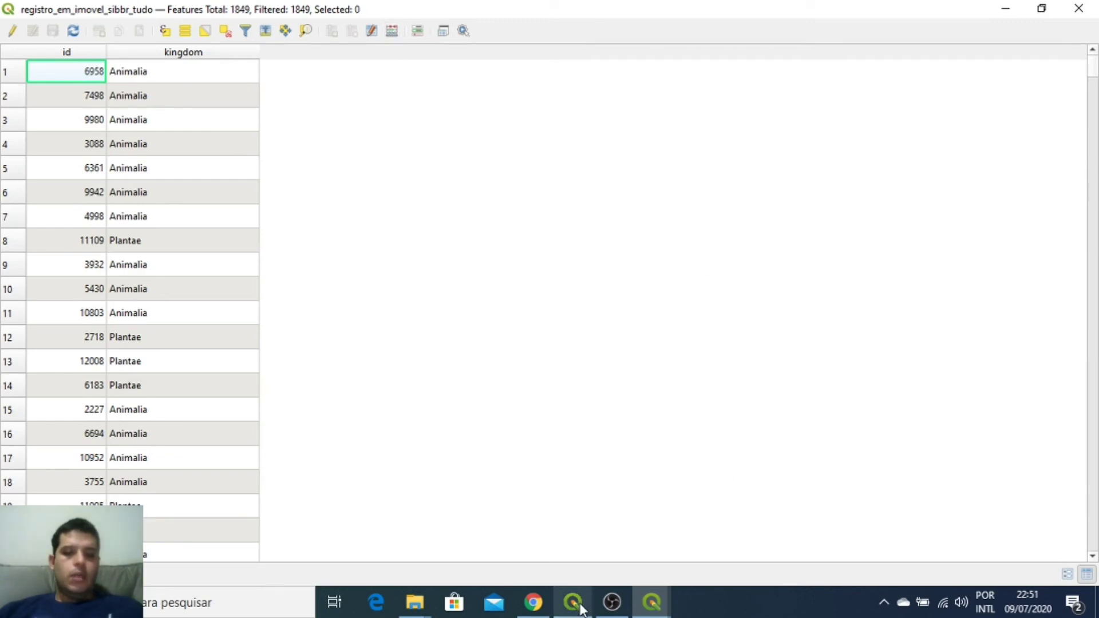
Step: Delete the CREATE TABLE line from the pgAdmin query
click(534, 602)
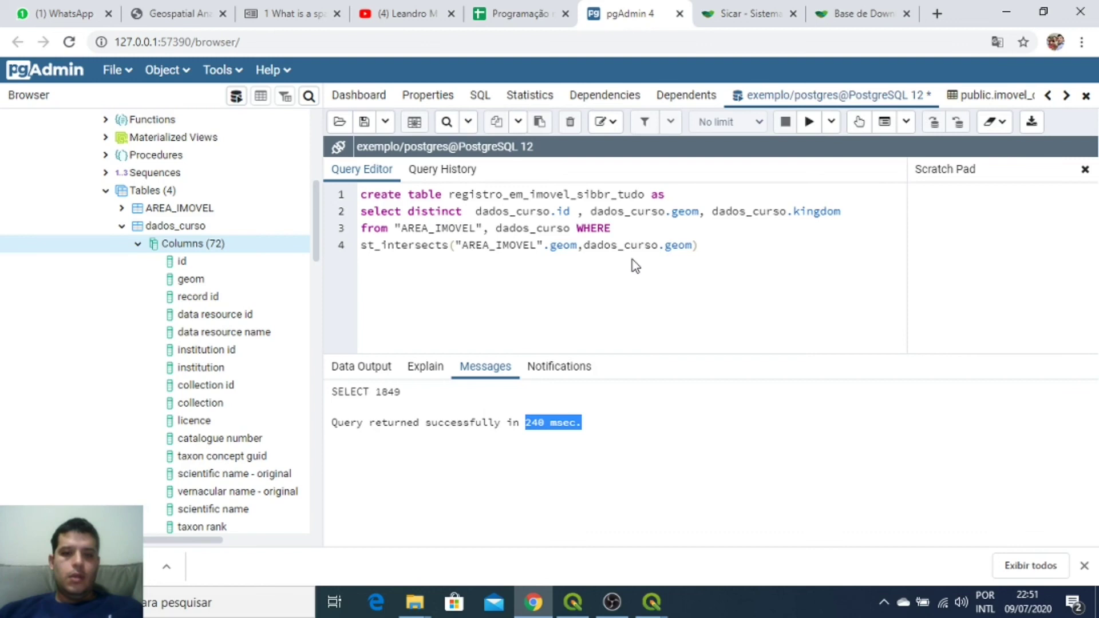
click(627, 245)
click(731, 245)
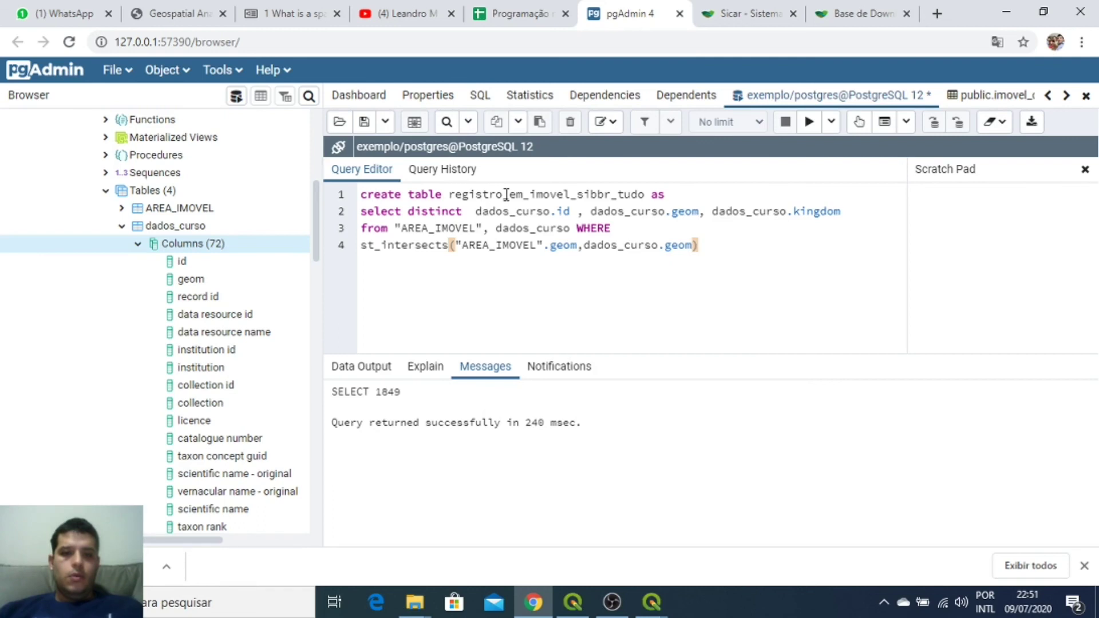
drag(689, 194, 229, 186)
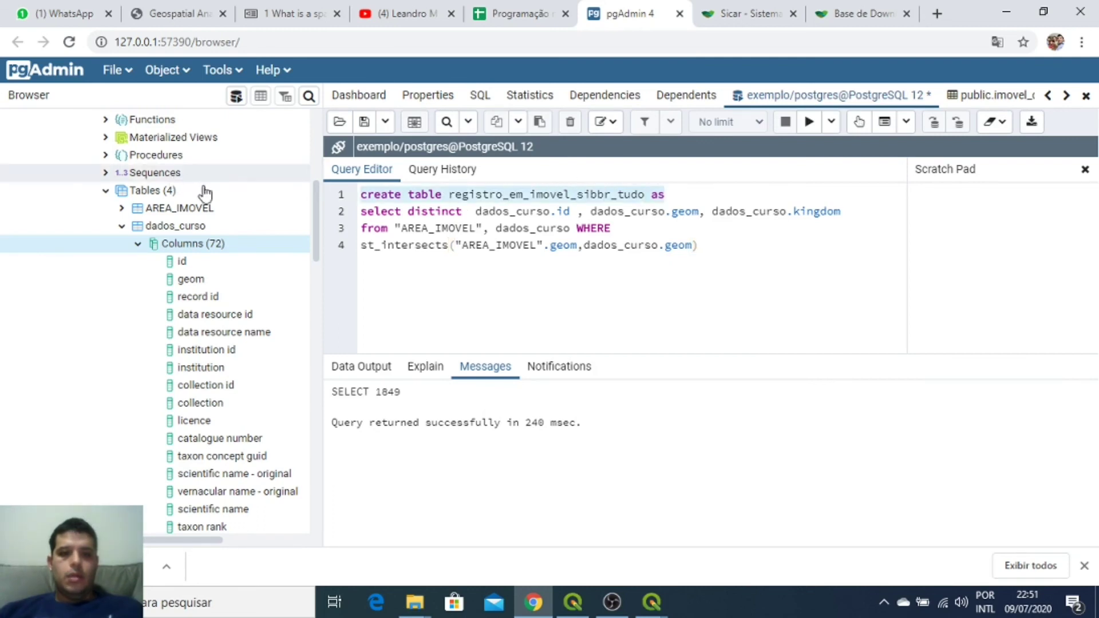
key(Delete)
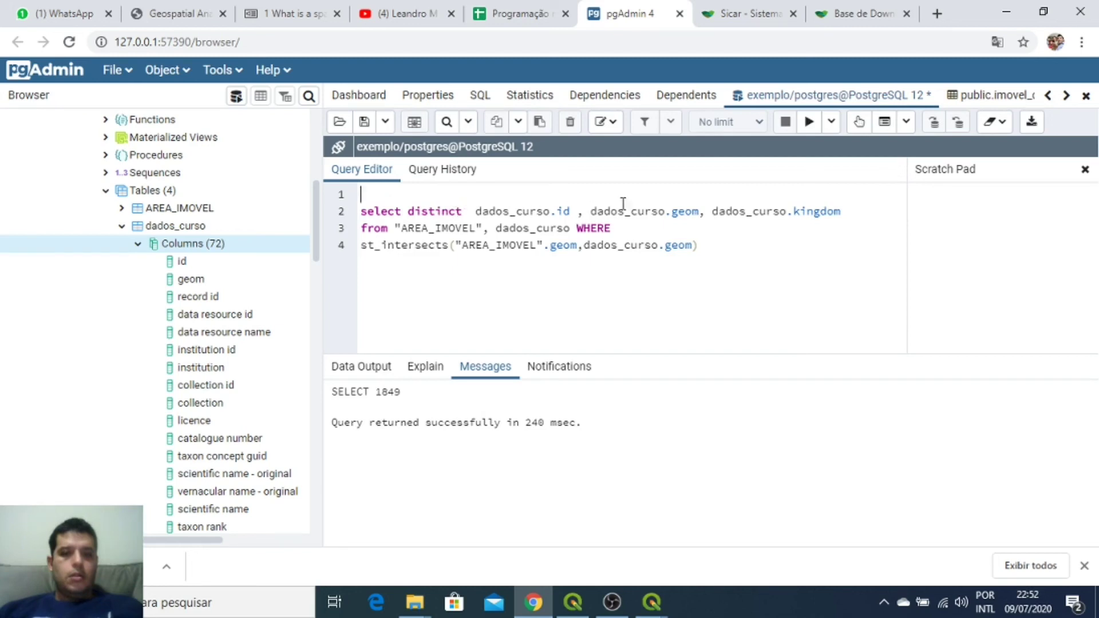
Step: Wrap dados_curso.id in count() and remove dados_curso.geom from the selected columns
click(478, 213)
text(count)
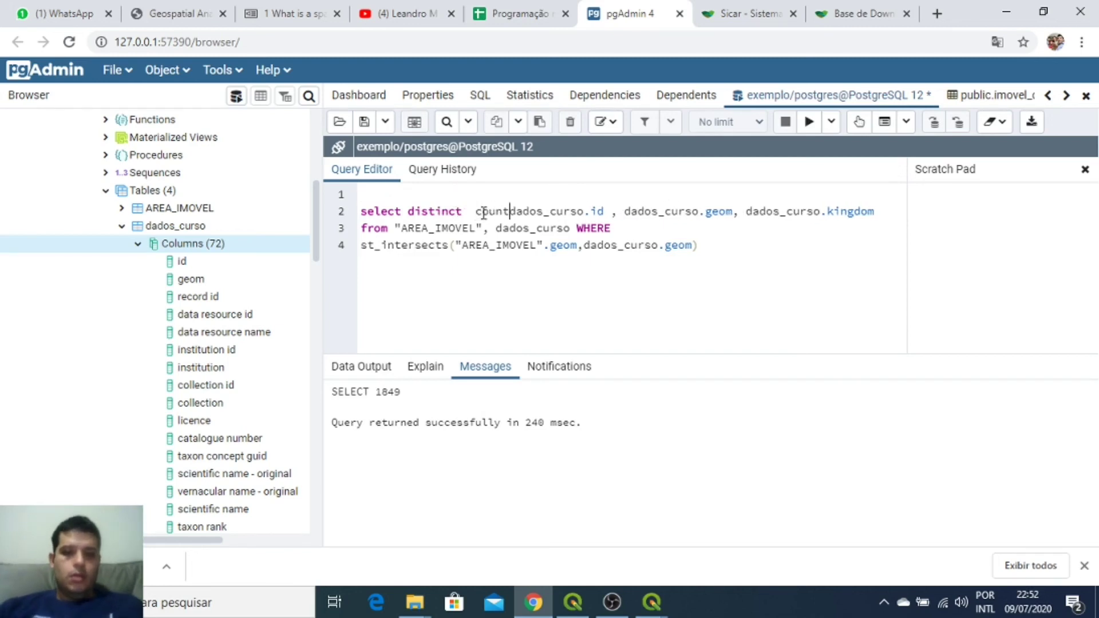
text(()
click(613, 212)
text())
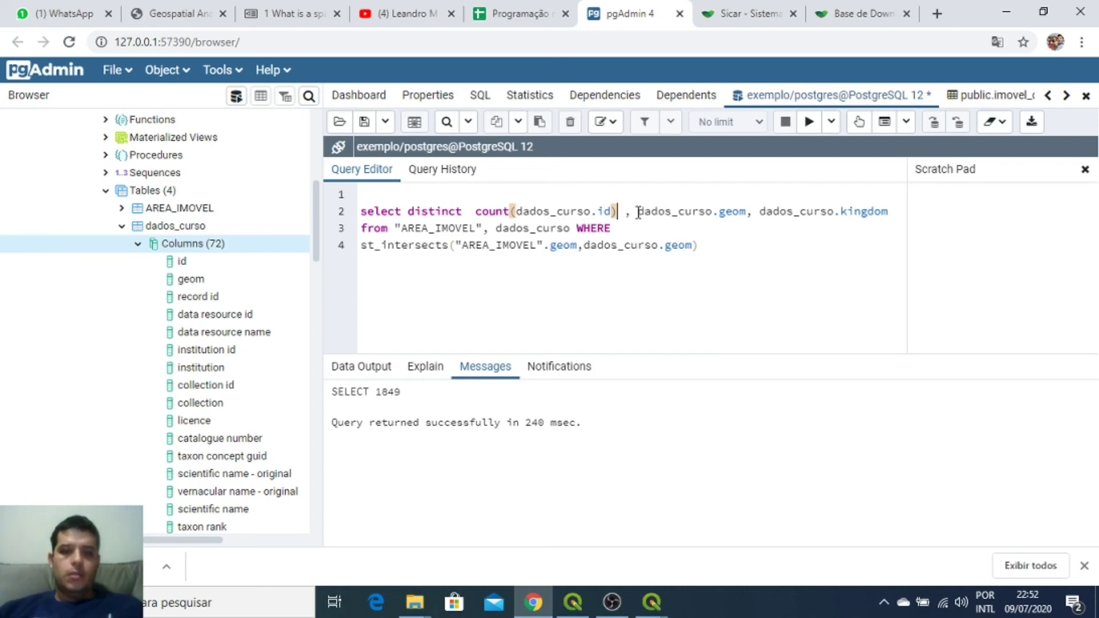
drag(637, 212, 751, 215)
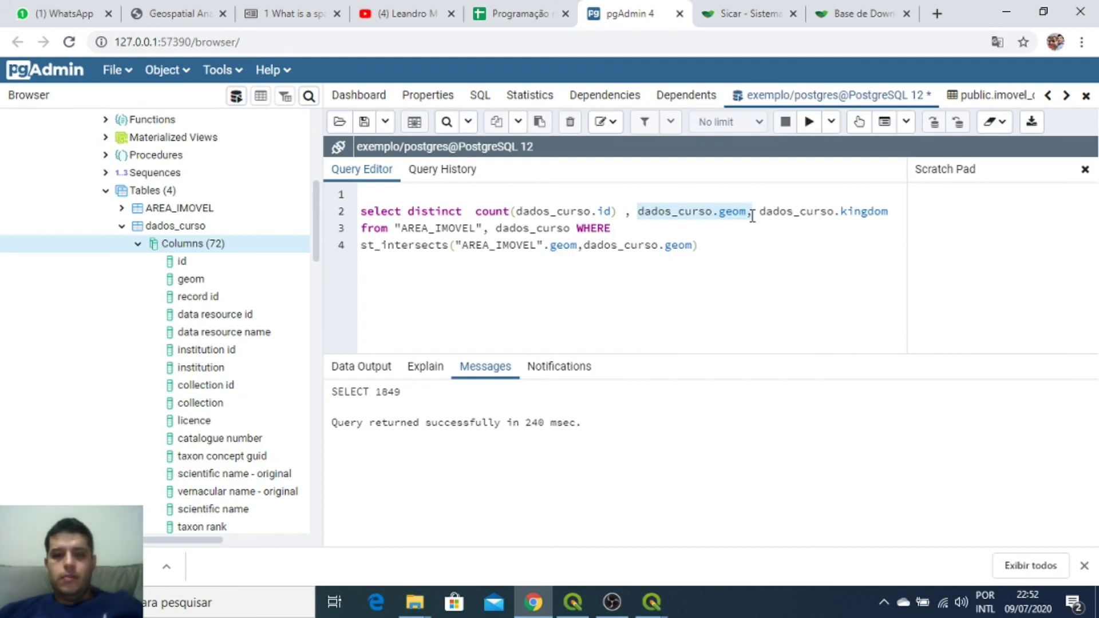
key(Delete)
key(Delete)
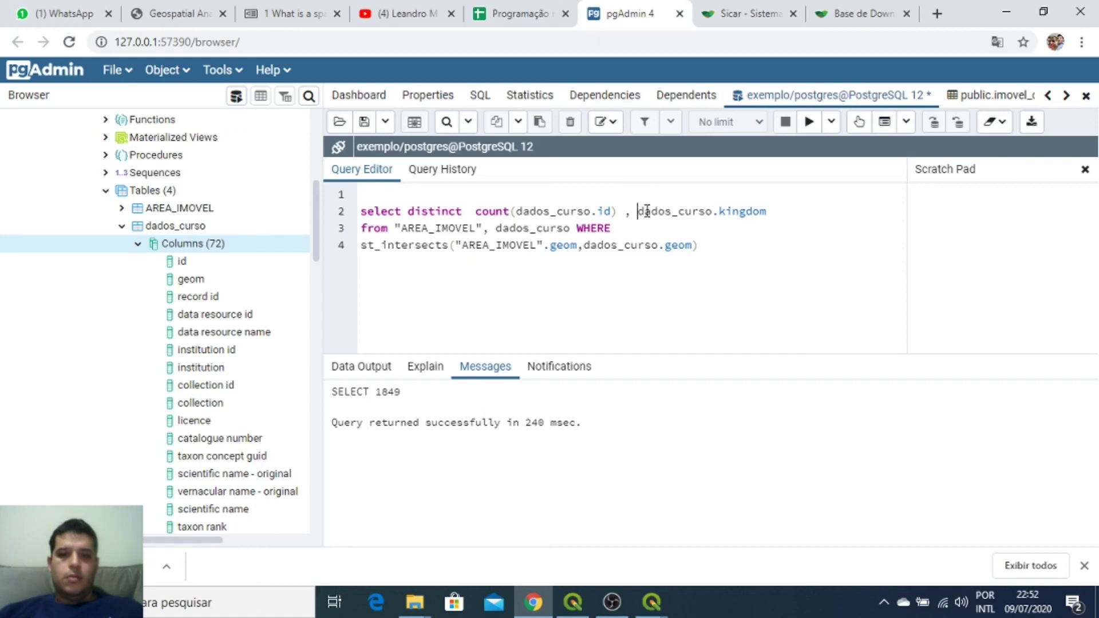
Step: Add a new line grouping by dados_curso.kingdom
drag(647, 211, 800, 208)
key(ctrl+c)
click(744, 247)
key(Return)
key(ctrl+v)
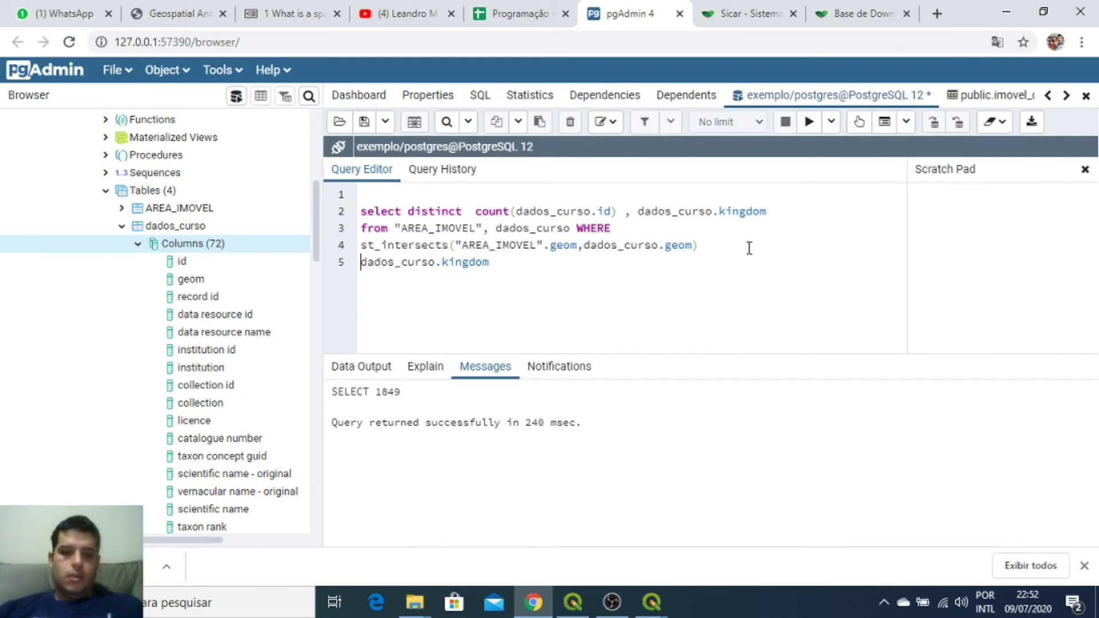
key(Home)
text(group b)
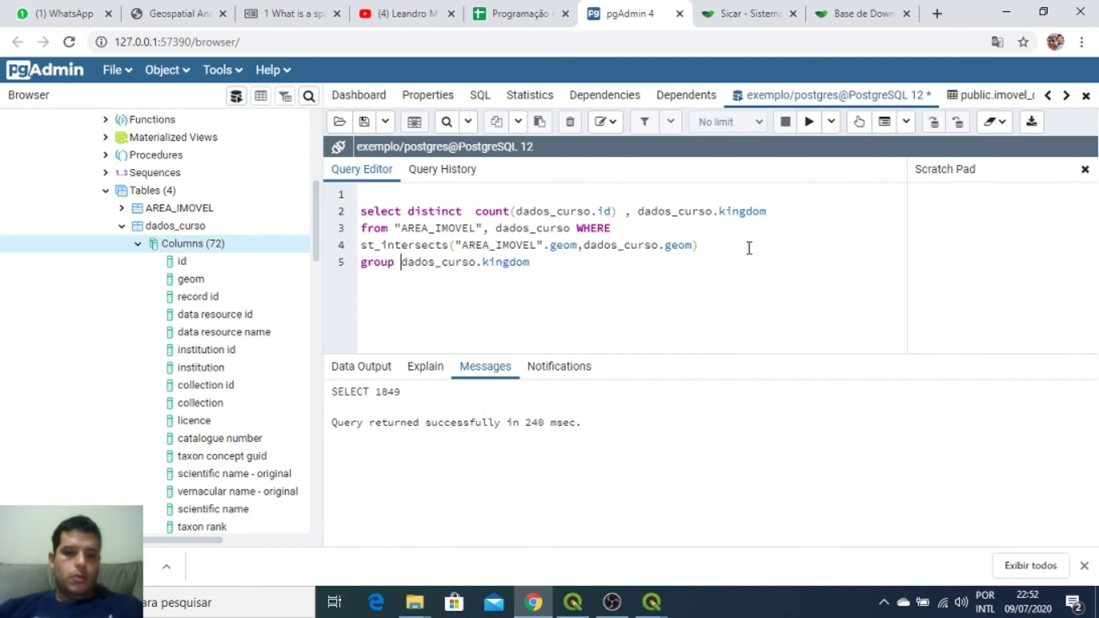
text(y)
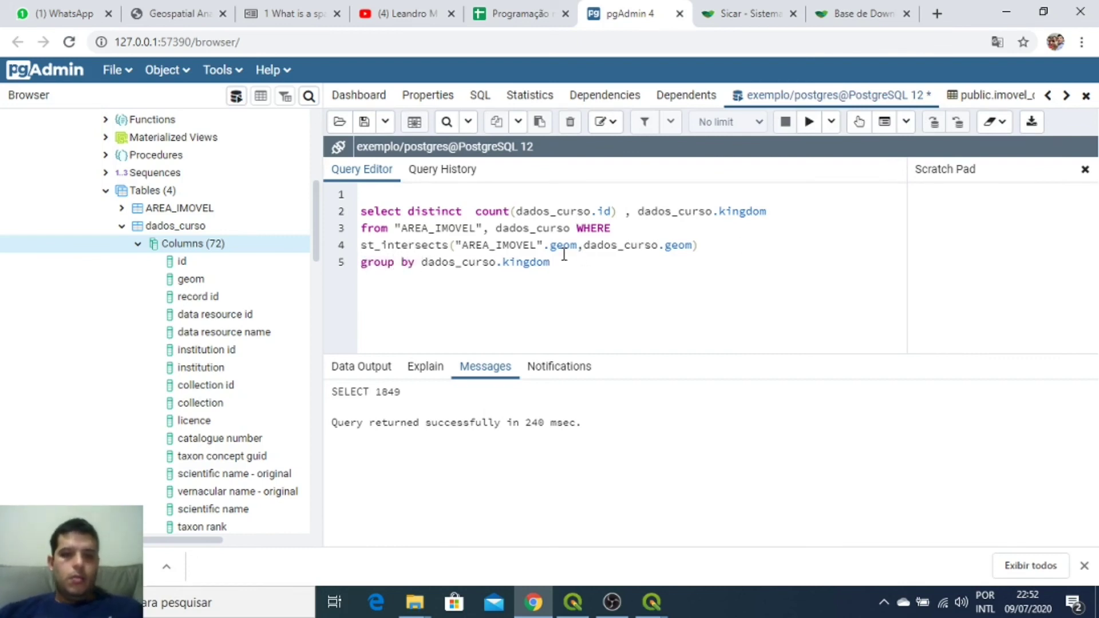
Step: Run the grouped query, returning Fungi 1, Plantae 442 and Animalia 2044
click(809, 122)
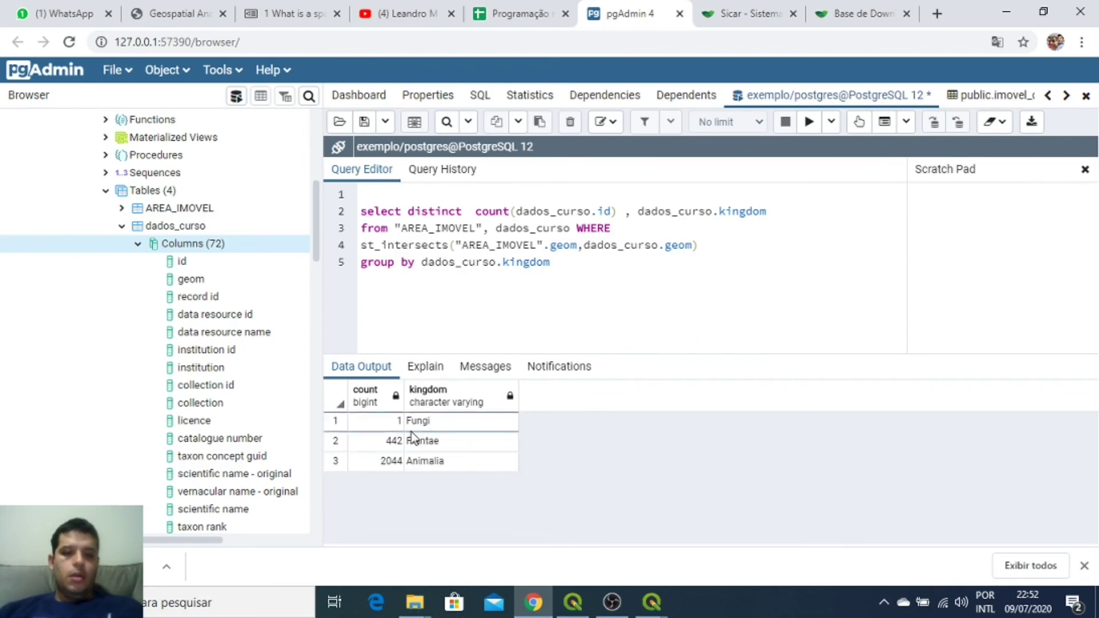
drag(583, 270, 364, 210)
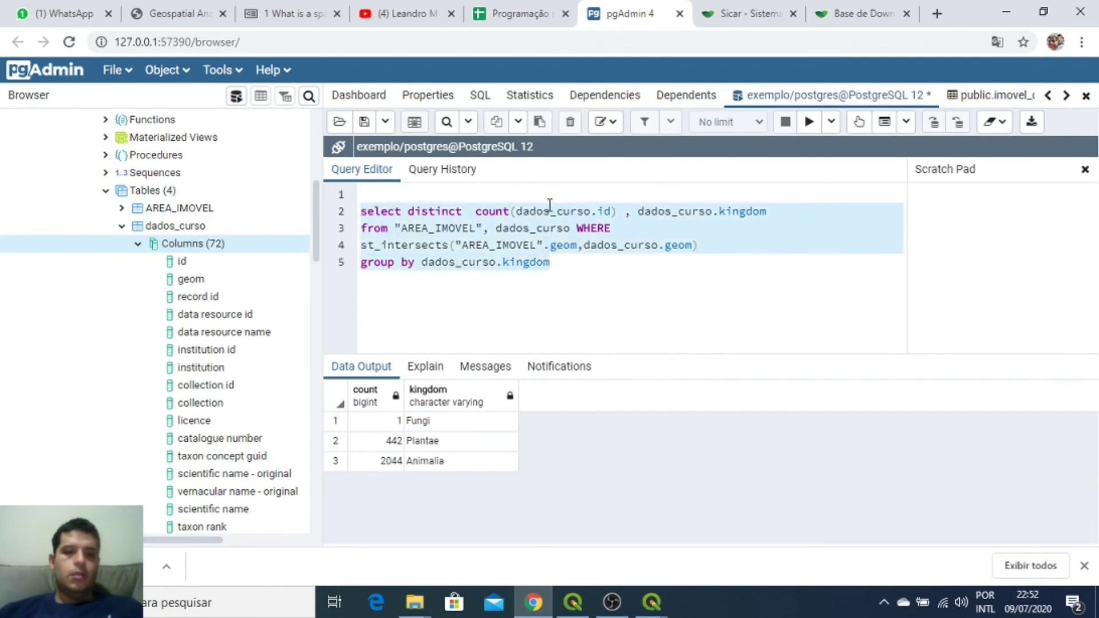
click(572, 262)
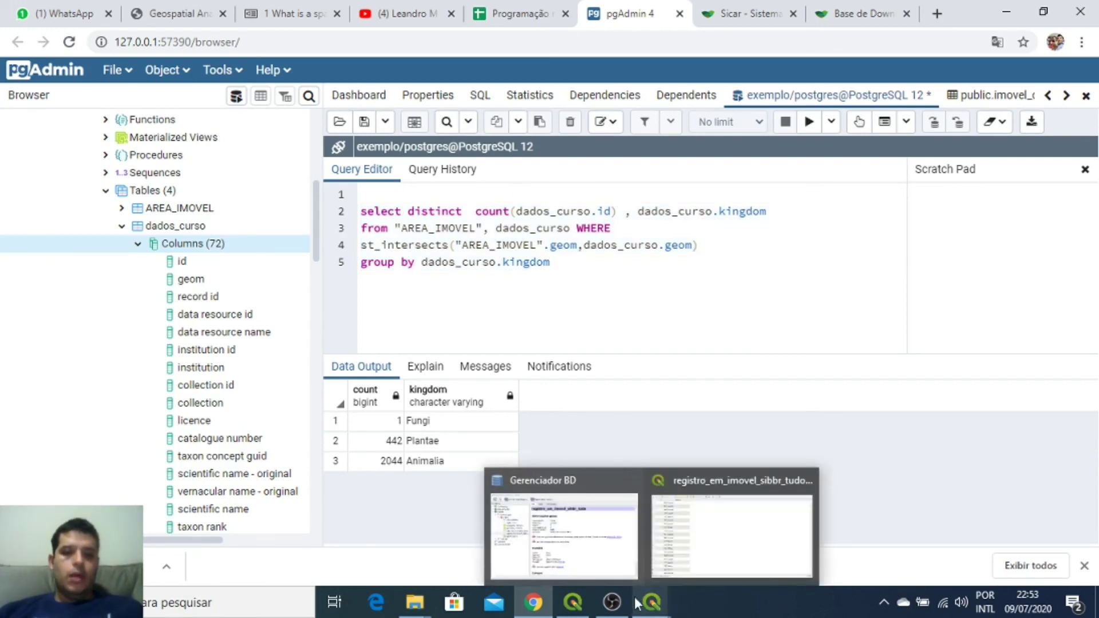
Step: Bring the OBS Studio window in front of pgAdmin
mouse_move(585, 602)
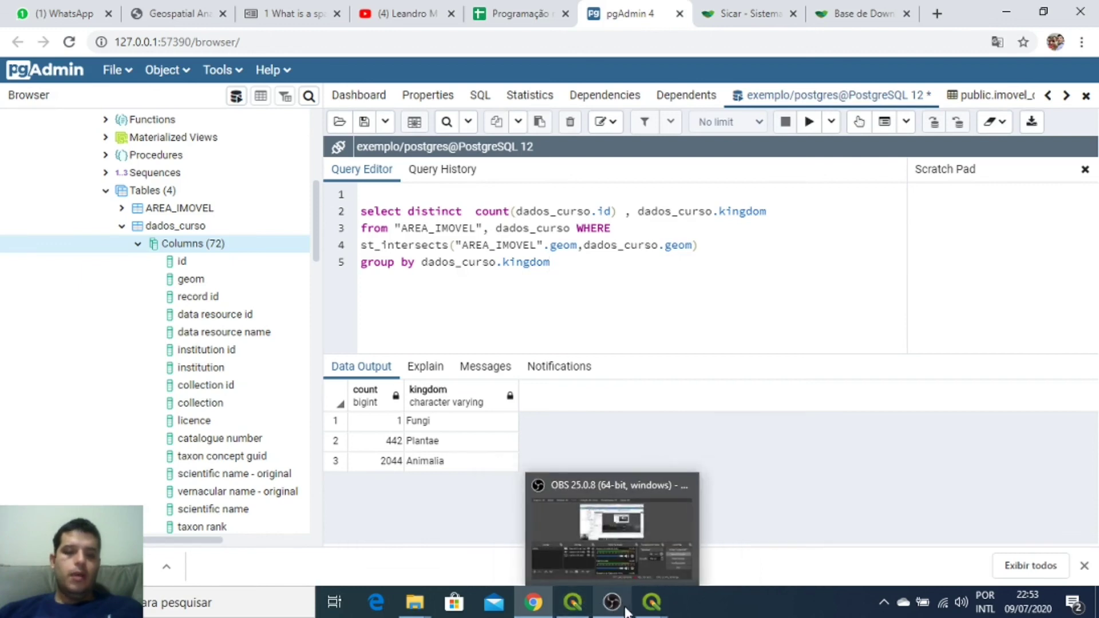
click(612, 532)
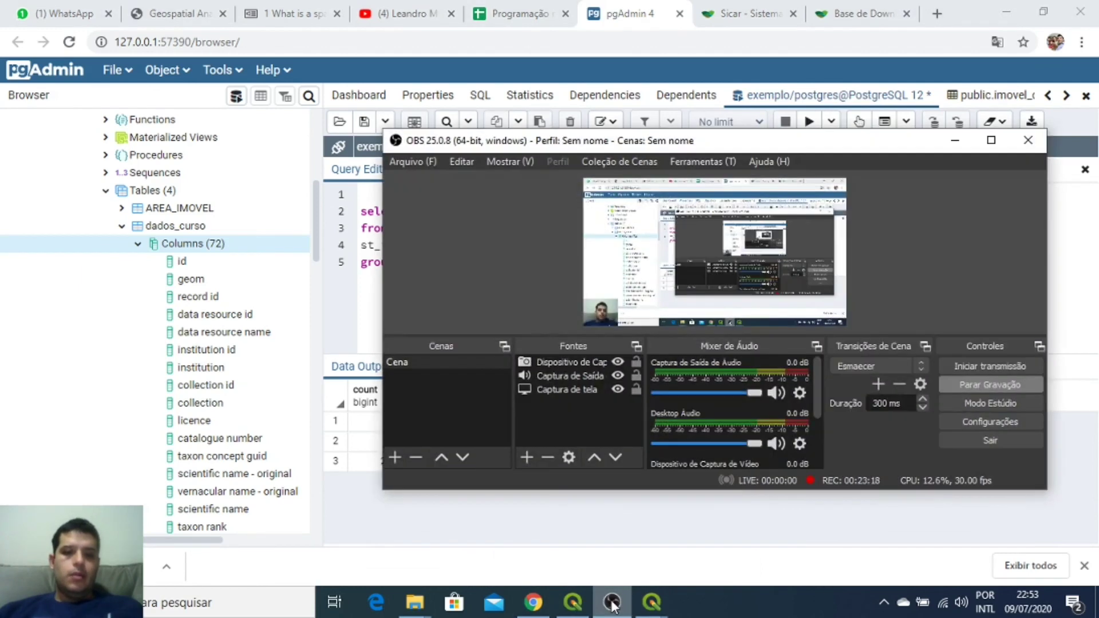